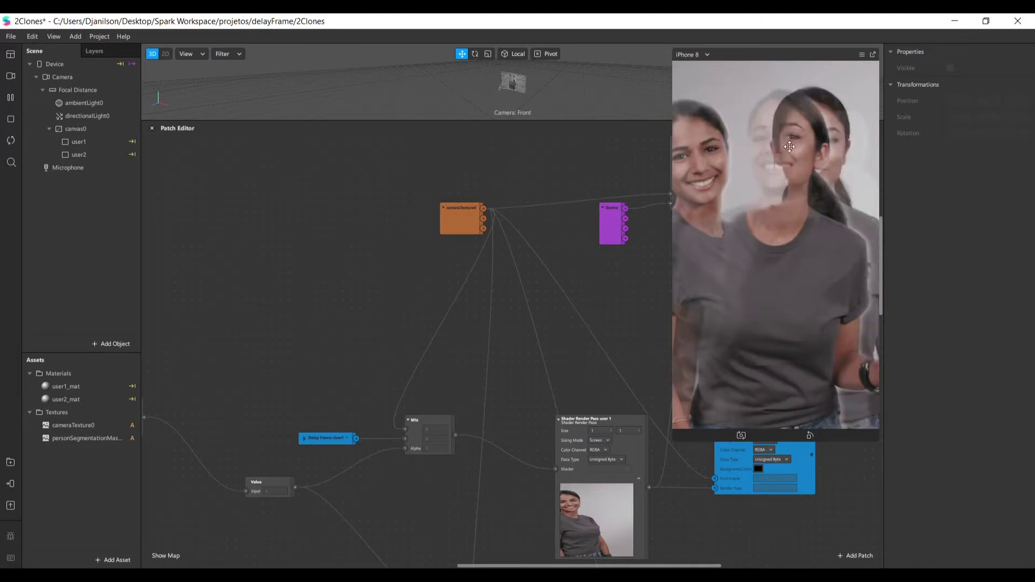
Step: Switch the preview source to the USB2.0 UVC HD Webcam, test the clone effect in the simulator and restart it
left_click(10, 76)
scroll(108, 204, "down", 3)
scroll(108, 204, "up", 3)
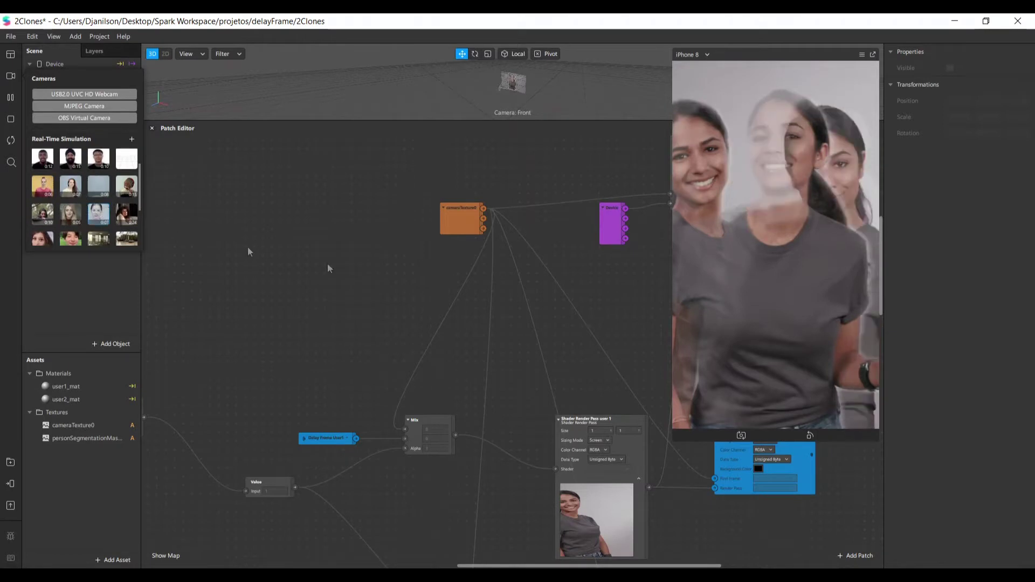
left_click(84, 93)
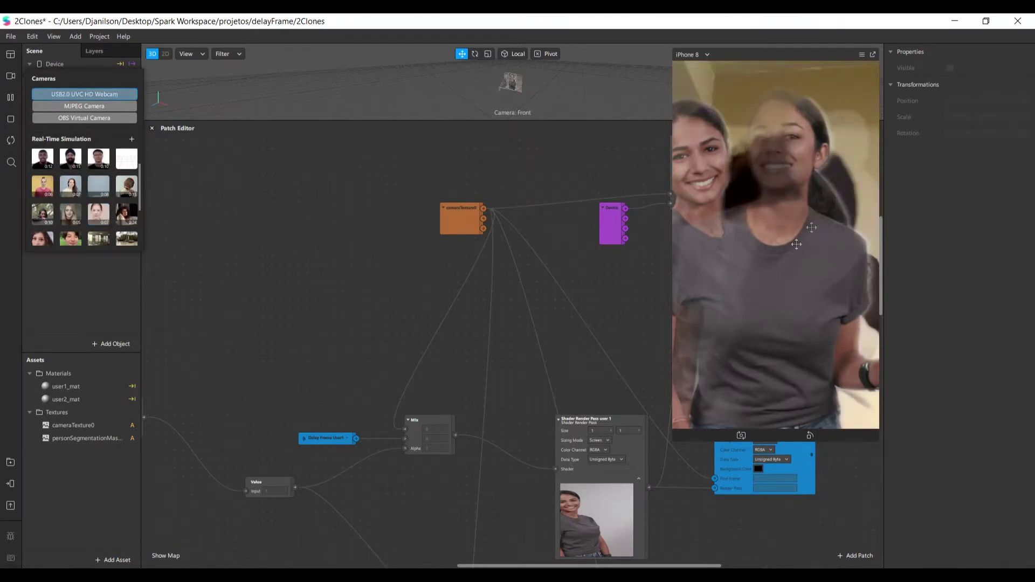
left_click(813, 368)
left_click(12, 142)
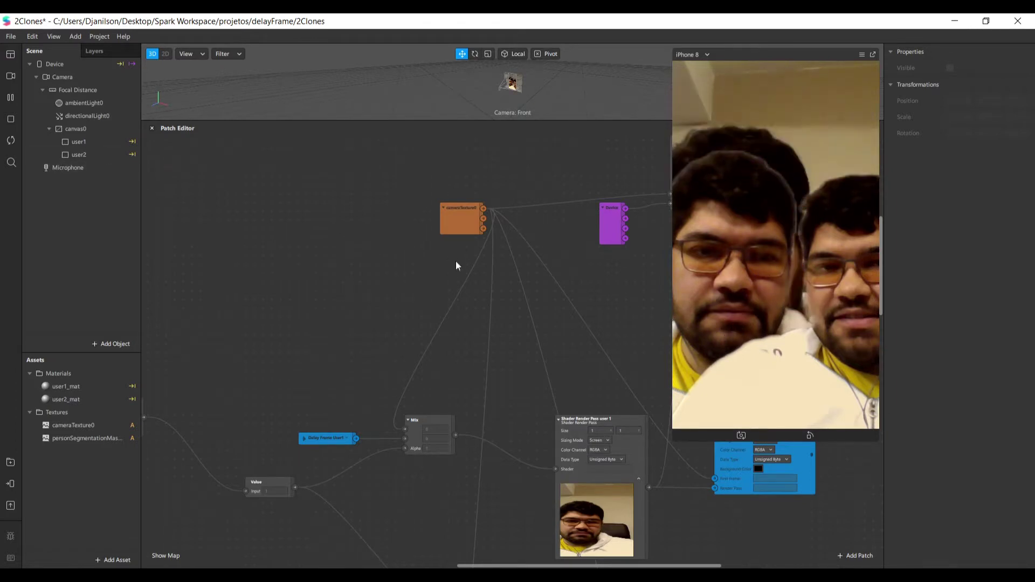
Step: Examine the patch graph of the 2Clones project, shrinking the simulator preview to uncover the patches behind it
scroll(554, 414, "down", 1)
scroll(660, 427, "down", 8)
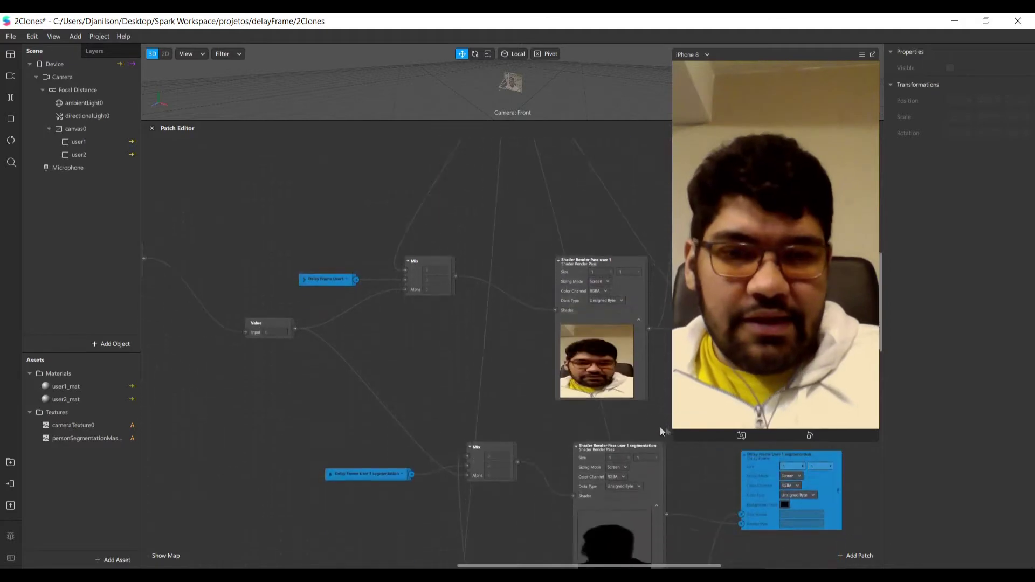
left_click_drag(675, 438, 770, 241)
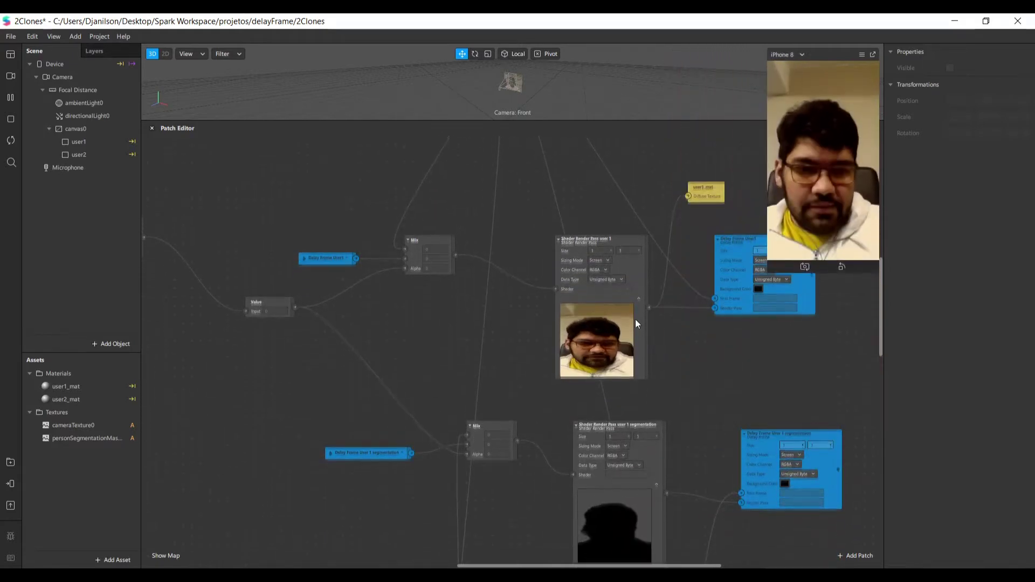
scroll(635, 319, "up", 12)
scroll(689, 360, "down", 15)
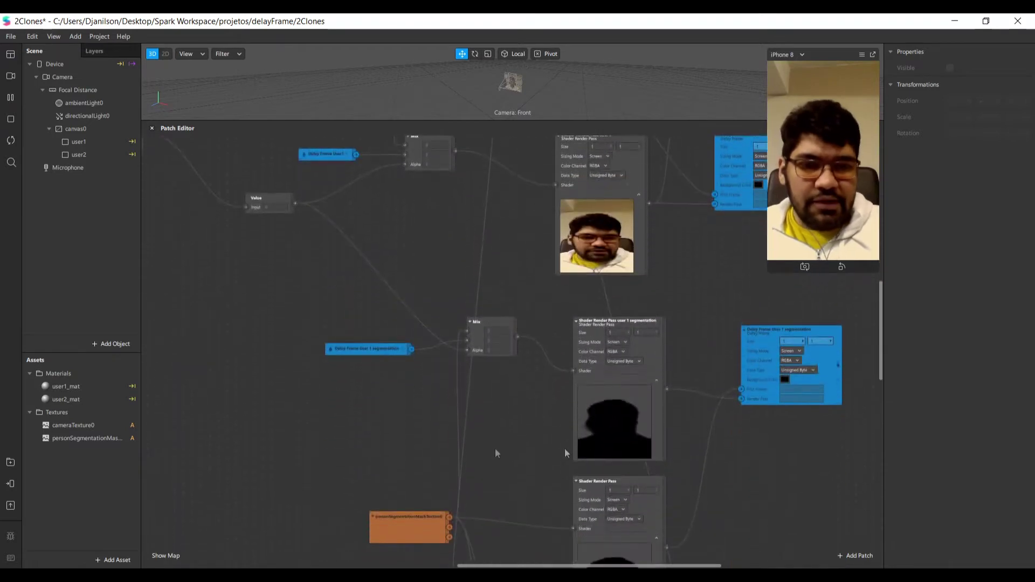
scroll(463, 444, "down", 10, "ctrl")
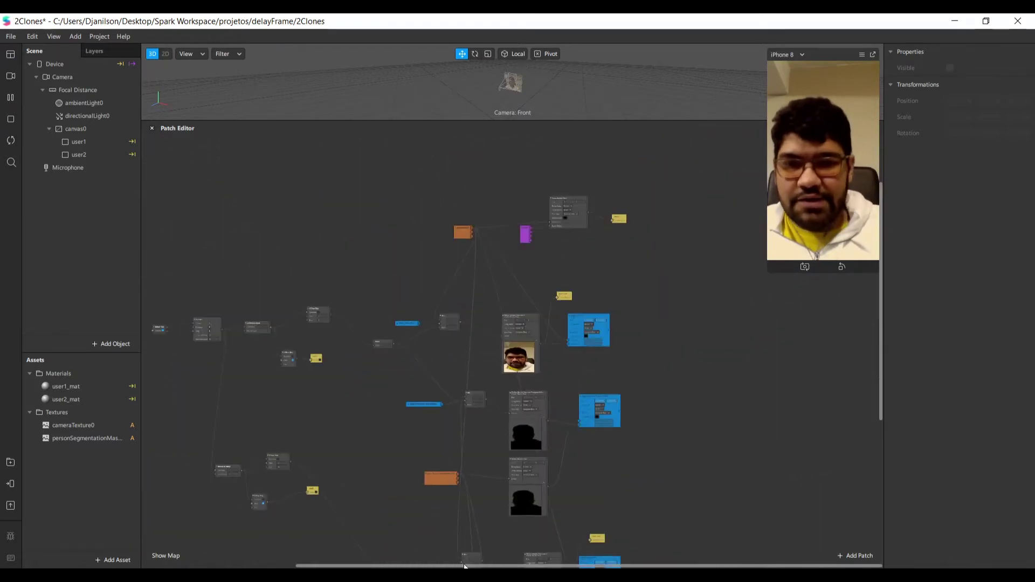
left_click_drag(465, 565, 439, 565)
scroll(558, 450, "up", 5, "ctrl")
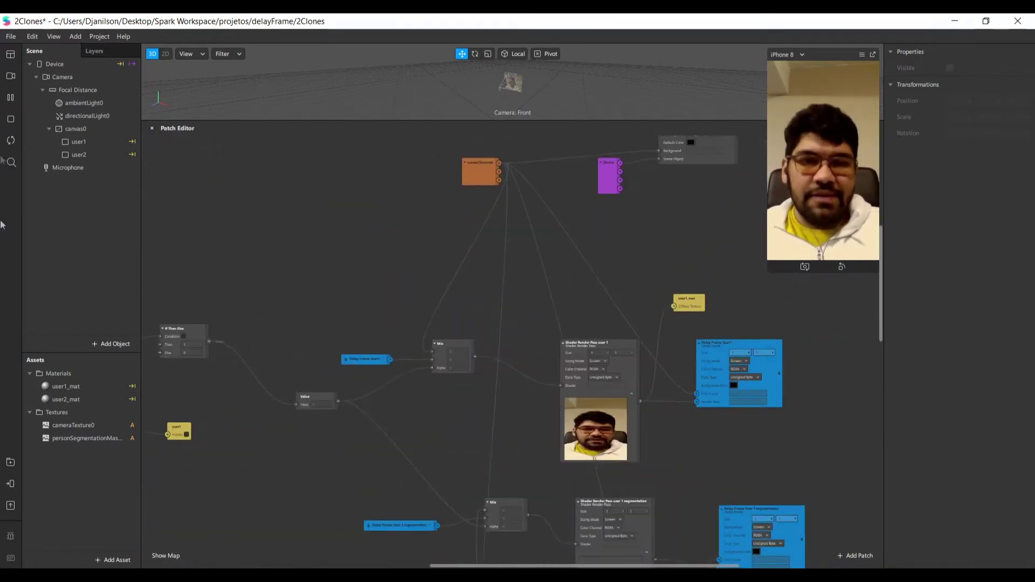
Step: Create a new blank project and maximize its window
left_click(33, 36)
mouse_move(11, 36)
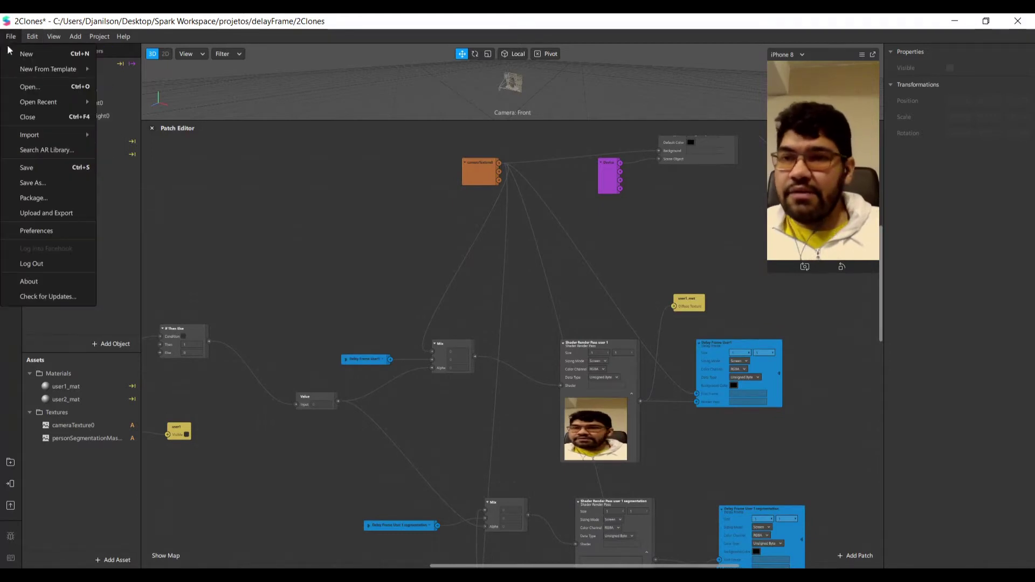
left_click(41, 58)
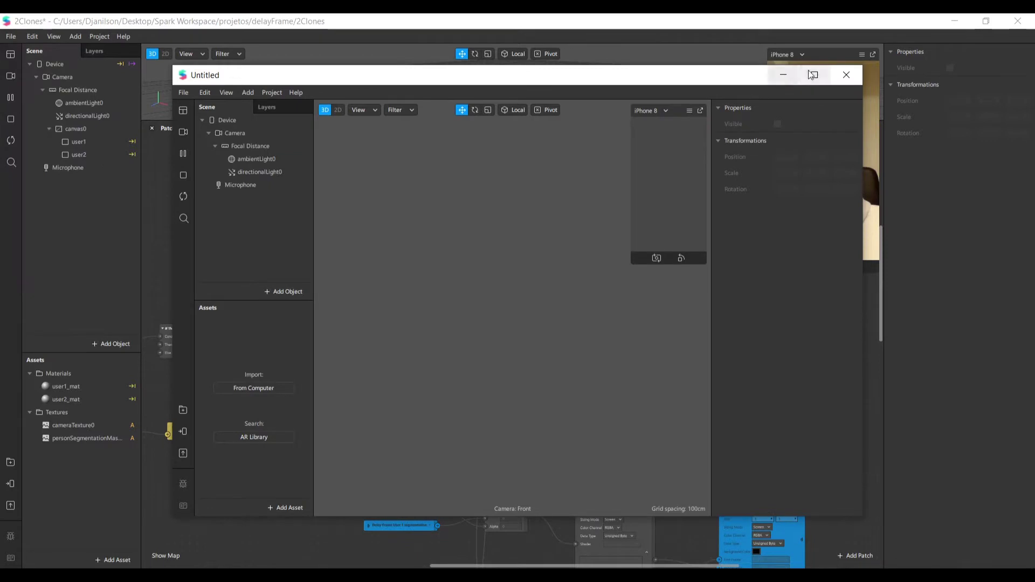
left_click(813, 75)
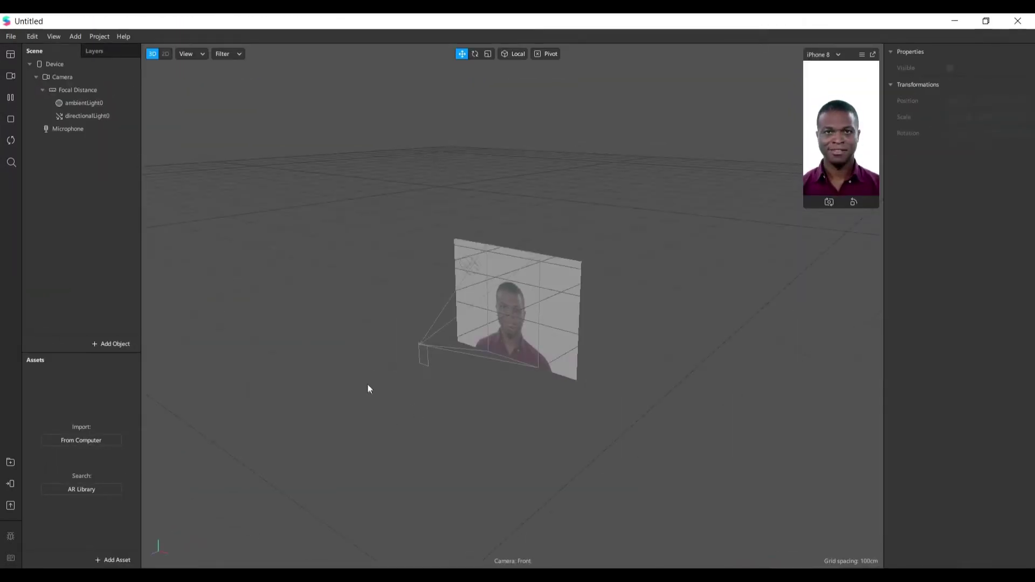
Step: Show the Patch Editor and enlarge it to take up more than half of the workspace height
left_click(69, 38)
mouse_move(61, 41)
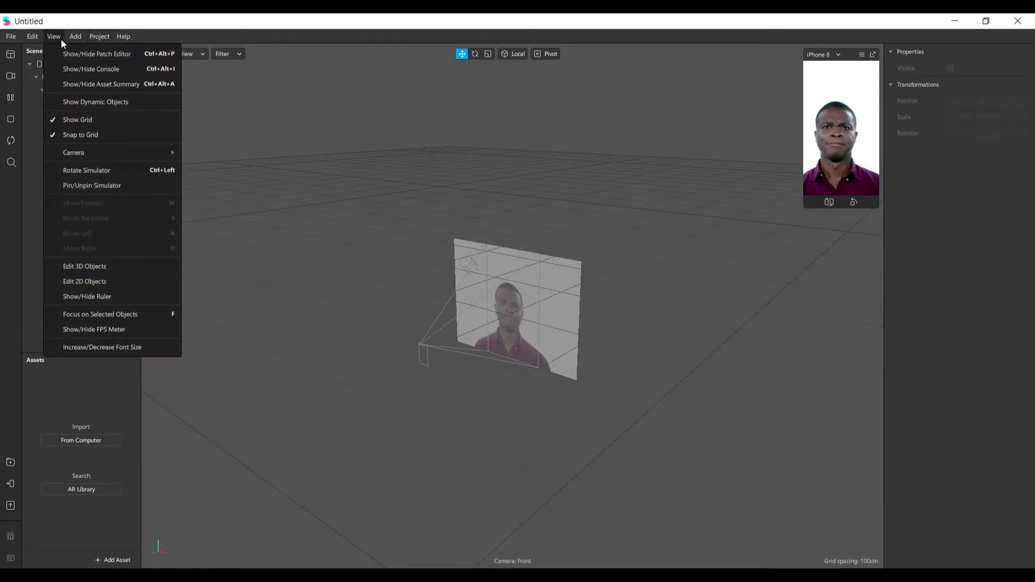
left_click(69, 54)
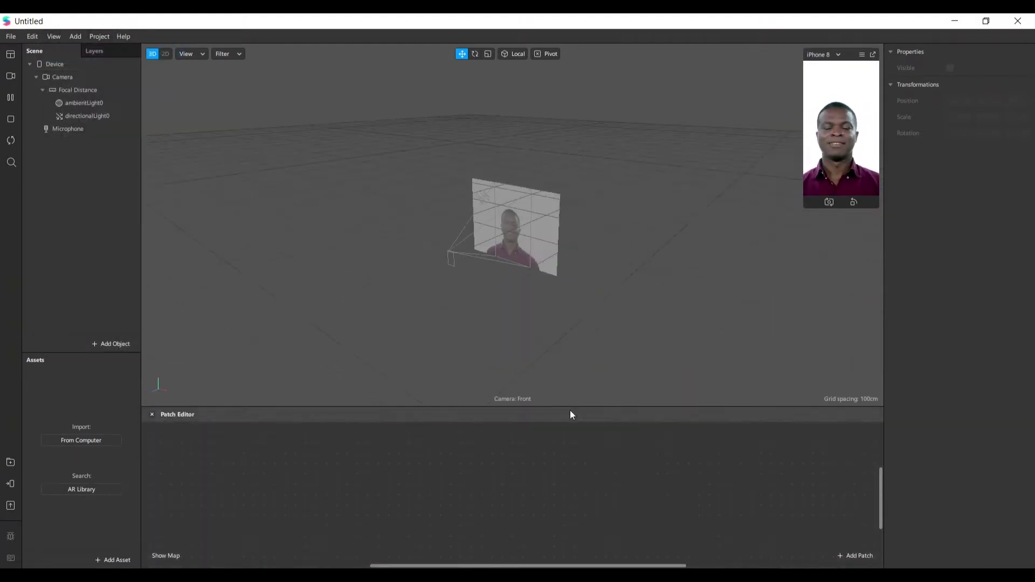
left_click_drag(567, 407, 587, 232)
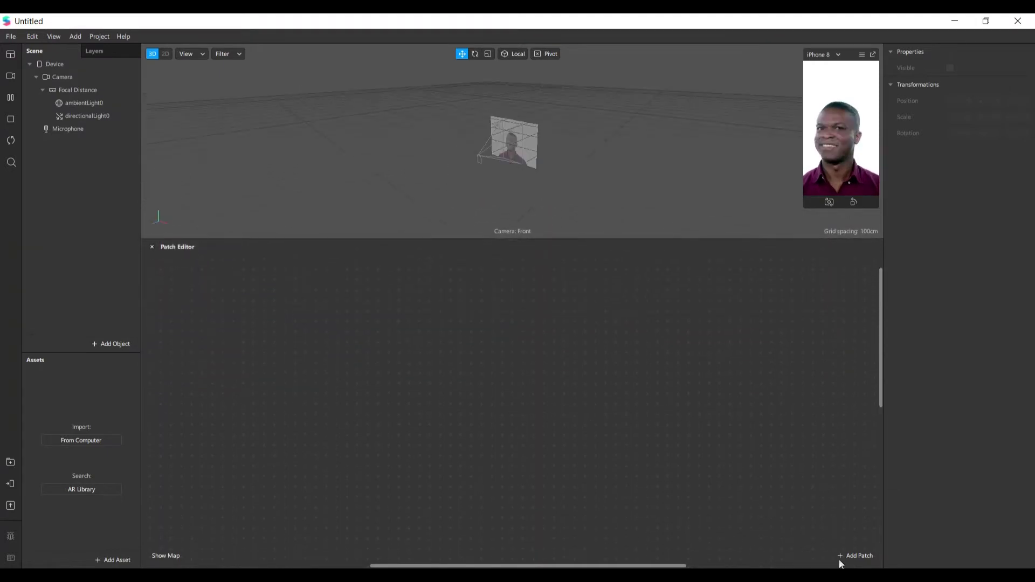
Step: Search the patch library for "del" and add a Delay Frame patch to the graph
left_click(849, 555)
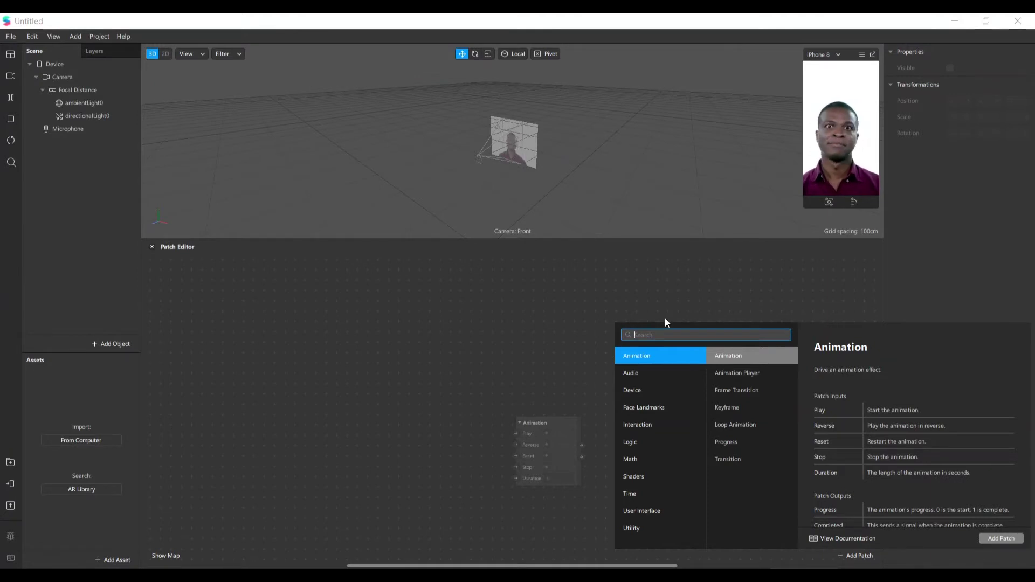
type("del")
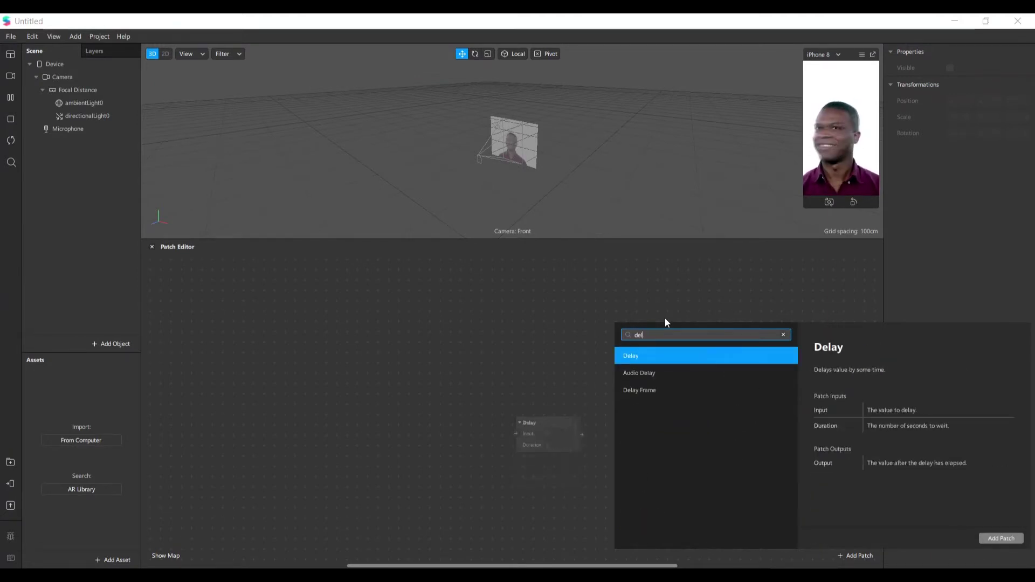
key("Down")
key("Down")
key("Return")
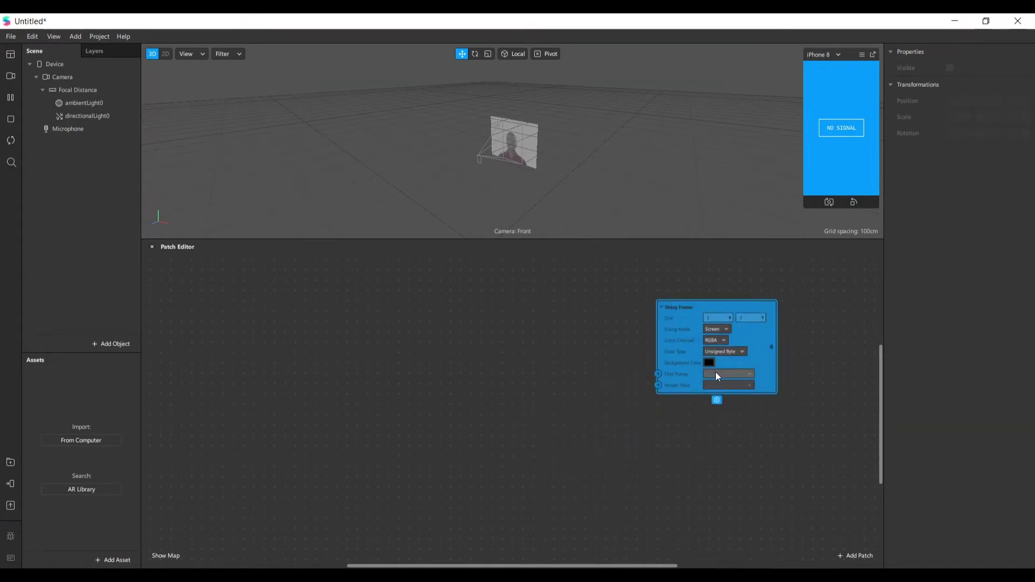
Step: Duplicate the Delay Frame patch and place the copy directly below the original
key("ctrl+d")
left_click_drag(760, 368, 752, 490)
scroll(752, 490, "down", 1)
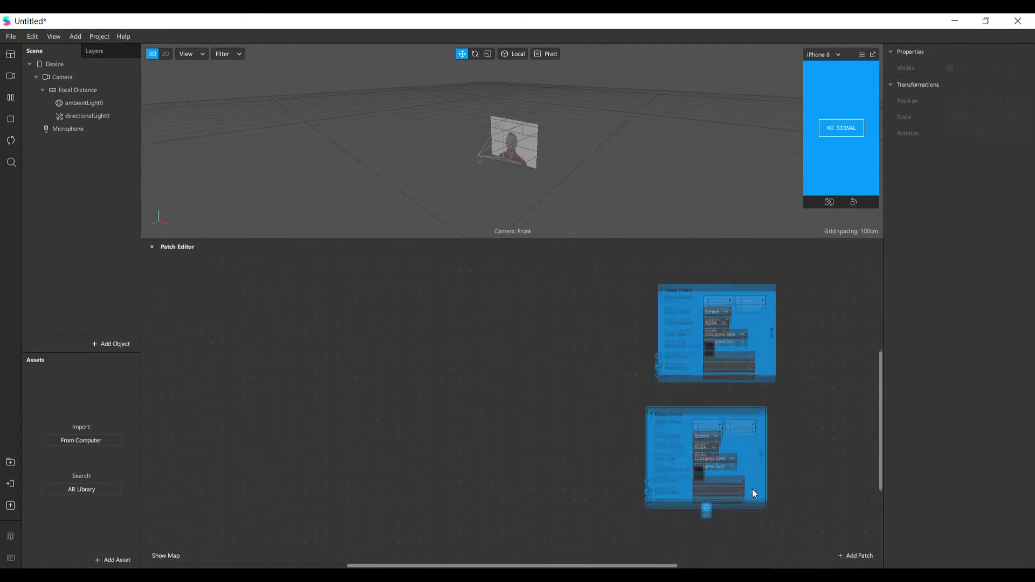
scroll(751, 489, "down", 1)
left_click_drag(754, 429, 768, 448)
scroll(768, 451, "down", 3)
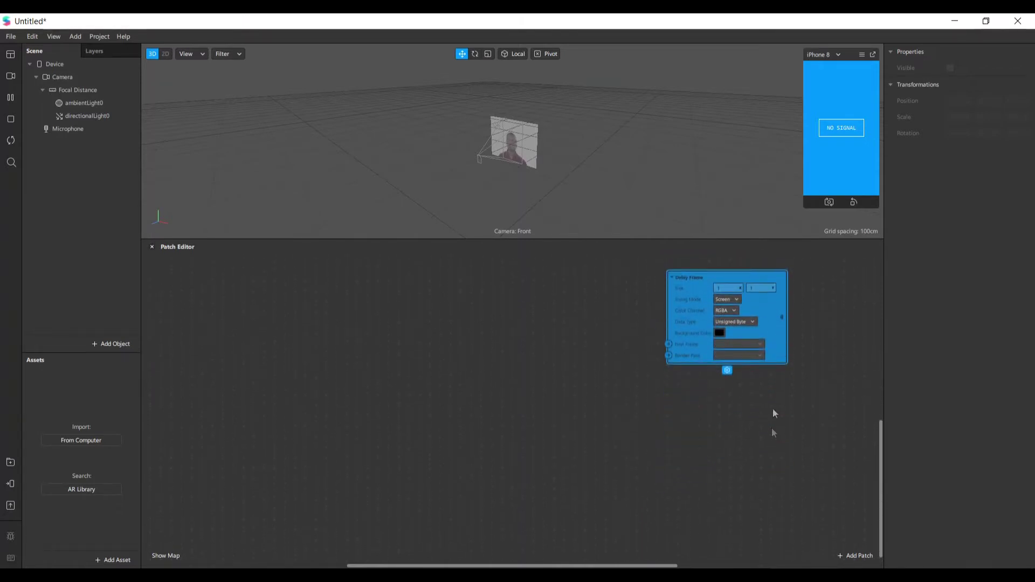
Step: Make two more copies of the Delay Frame patch below the others and space out the column of four
left_click_drag(770, 328, 772, 462, "alt")
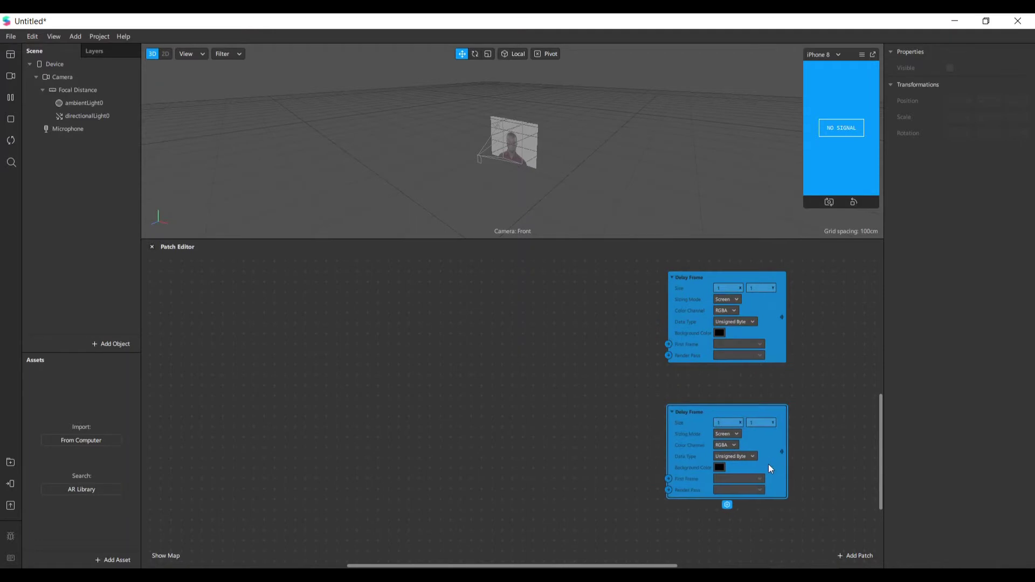
scroll(769, 467, "down", 2)
left_click_drag(762, 394, 769, 540, "alt")
scroll(770, 476, "down", 1)
left_click_drag(774, 445, 775, 496)
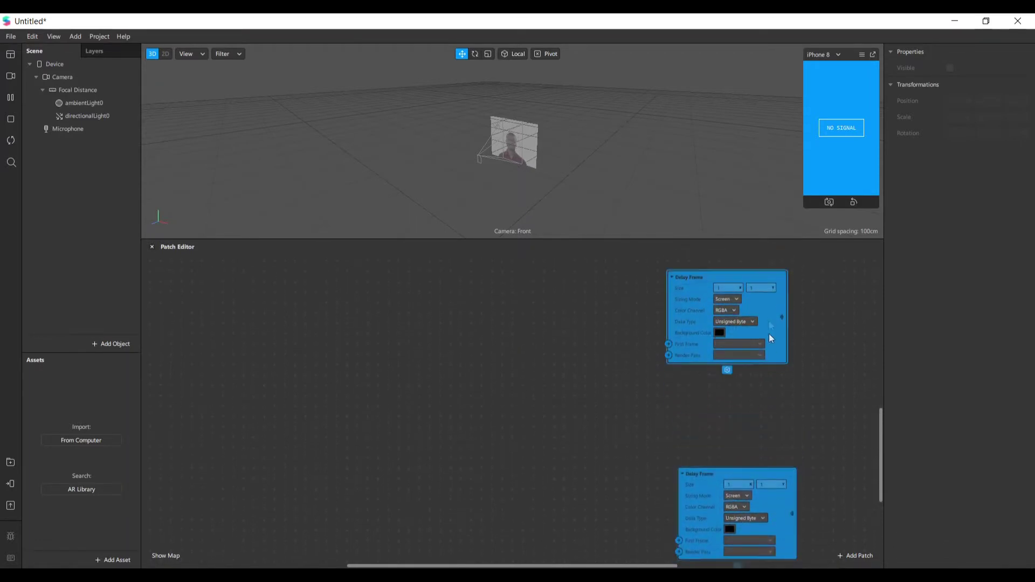
left_click_drag(769, 333, 780, 399)
Step: Reposition the two upper Delay Frame patches so they sit aligned as a close pair
scroll(798, 409, "up", 7)
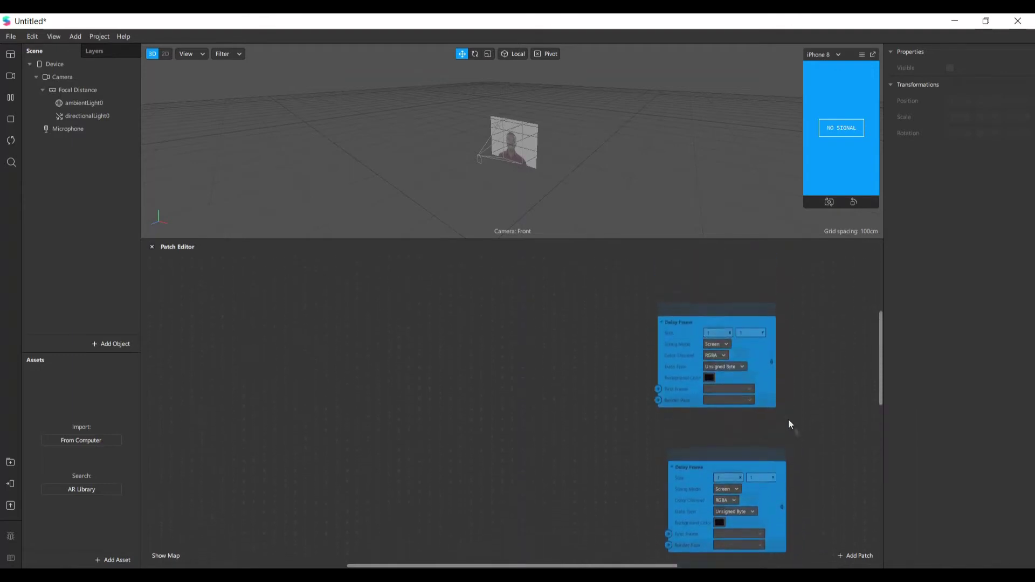
left_click_drag(760, 400, 763, 355)
scroll(755, 489, "down", 2)
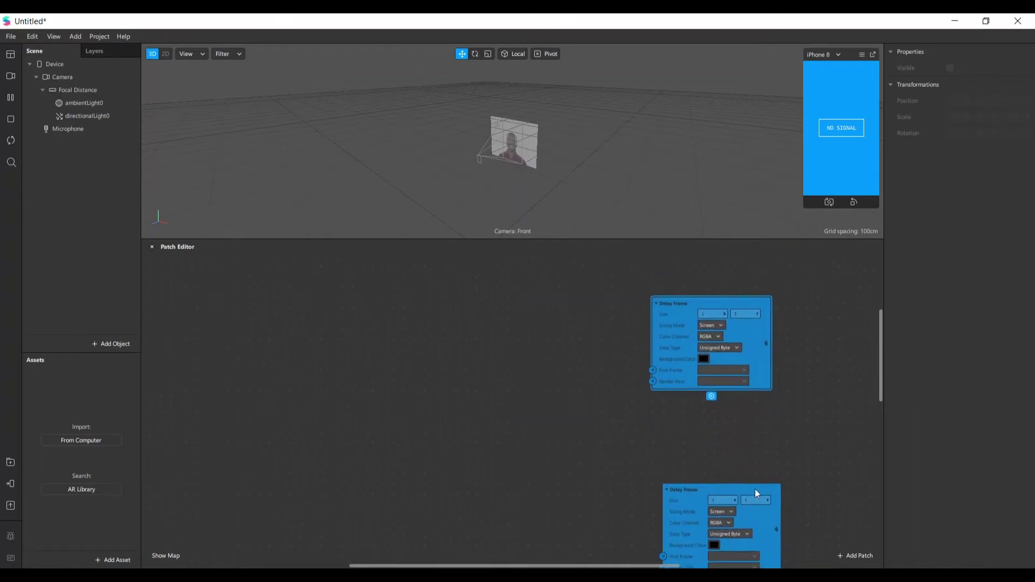
left_click_drag(757, 471, 741, 405)
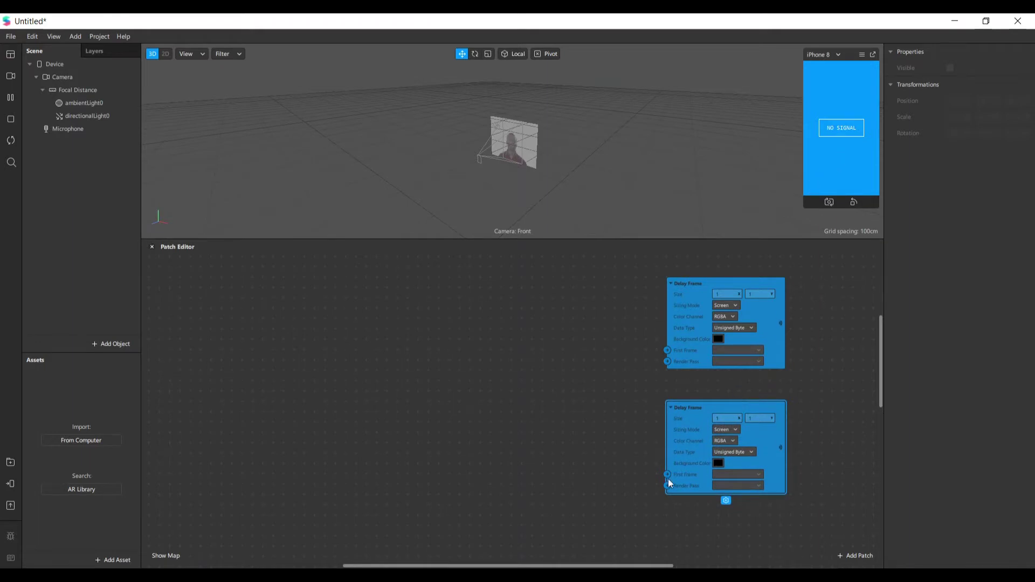
Step: Rename the topmost Delay Frame patch to "Delay Frame usuário1"
scroll(667, 474, "down", 6)
scroll(685, 502, "down", 10)
scroll(725, 402, "up", 15)
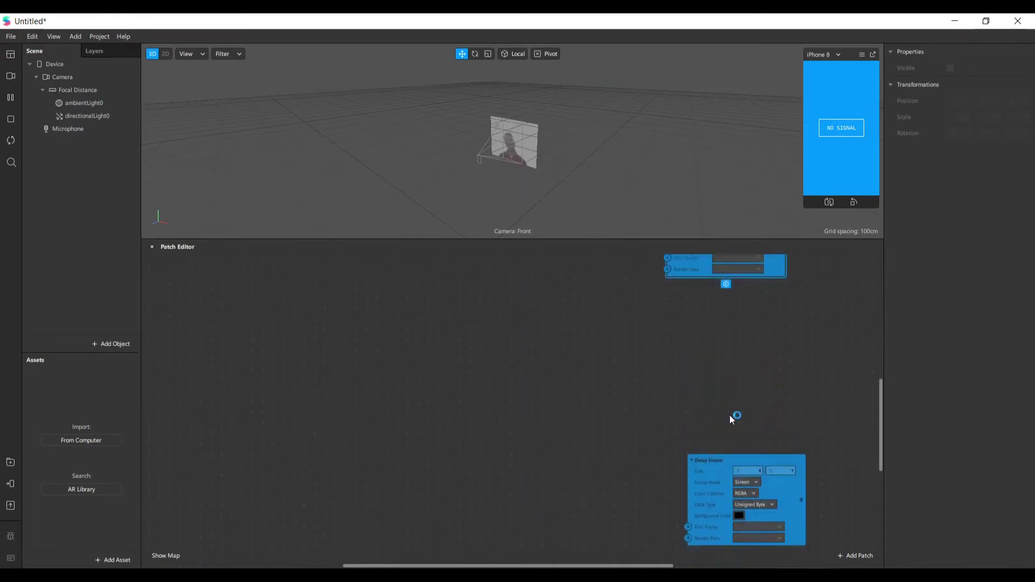
scroll(729, 416, "up", 4)
scroll(714, 349, "up", 5, "ctrl")
scroll(711, 340, "down", 2, "ctrl")
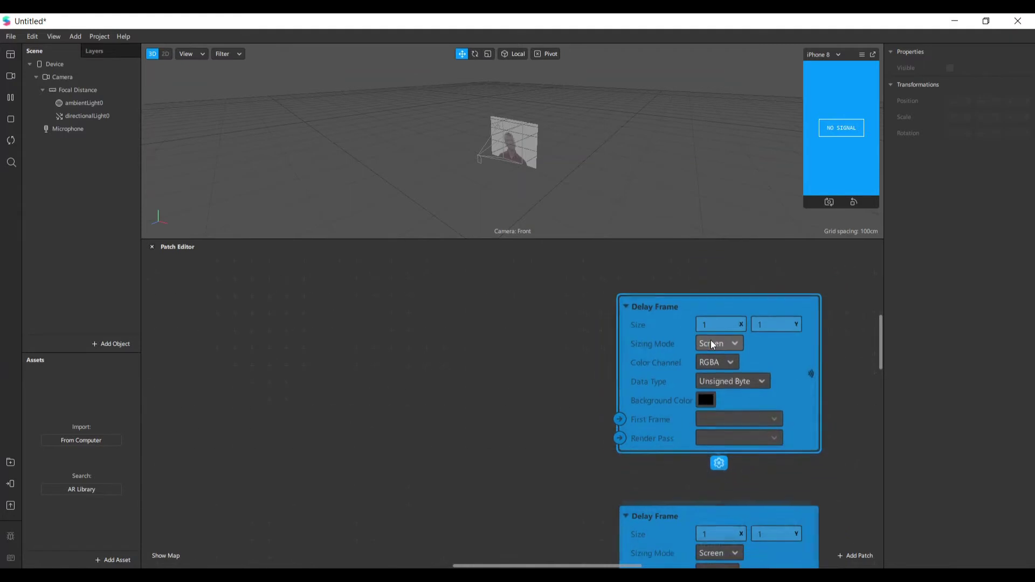
scroll(700, 367, "up", 3, "ctrl")
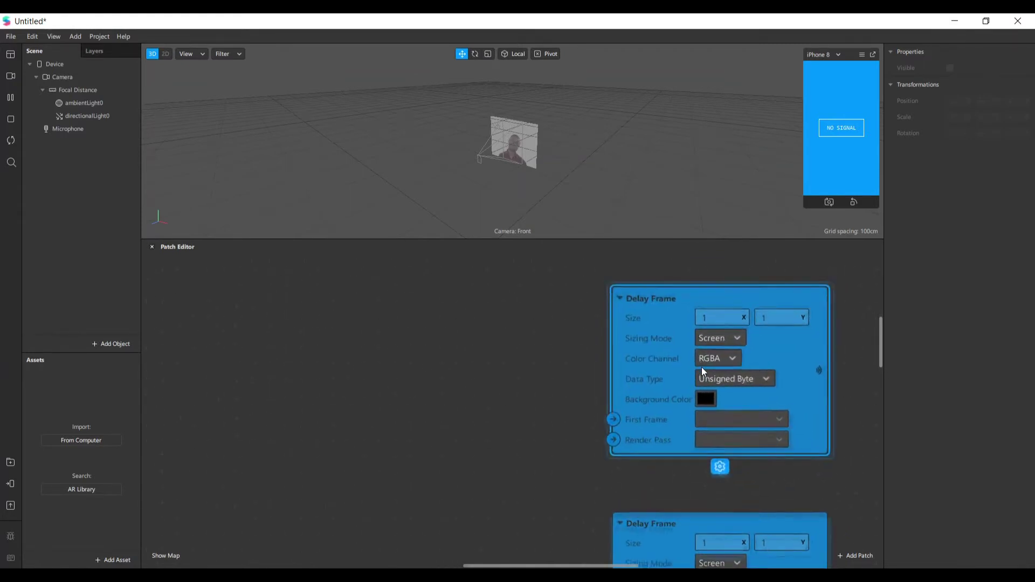
scroll(678, 299, "up", 1)
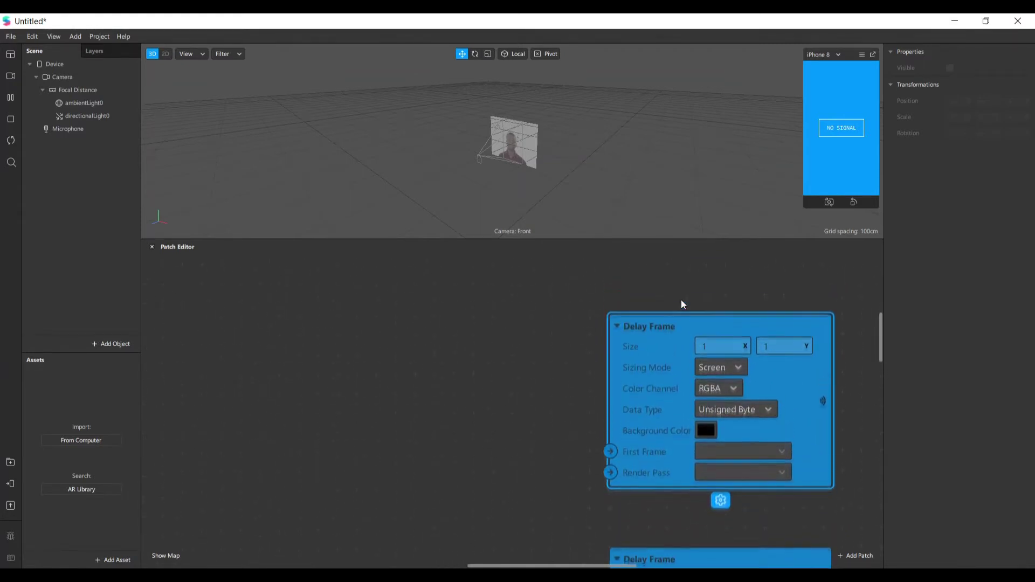
double_click(672, 331)
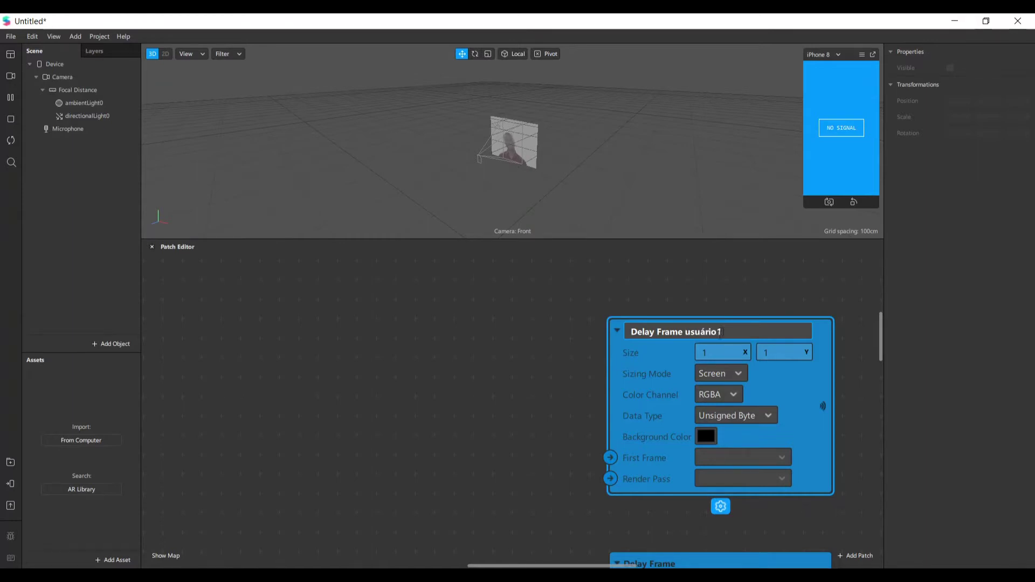
key("Return")
Step: Rename the second Delay Frame patch to "Delay Frame segmentação do usuario"
scroll(712, 425, "down", 3)
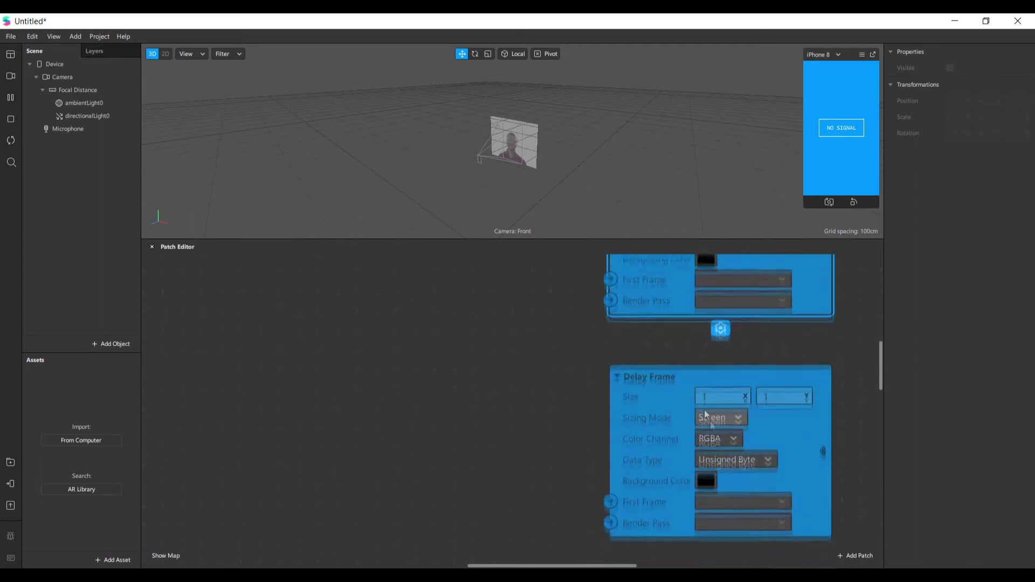
double_click(686, 361)
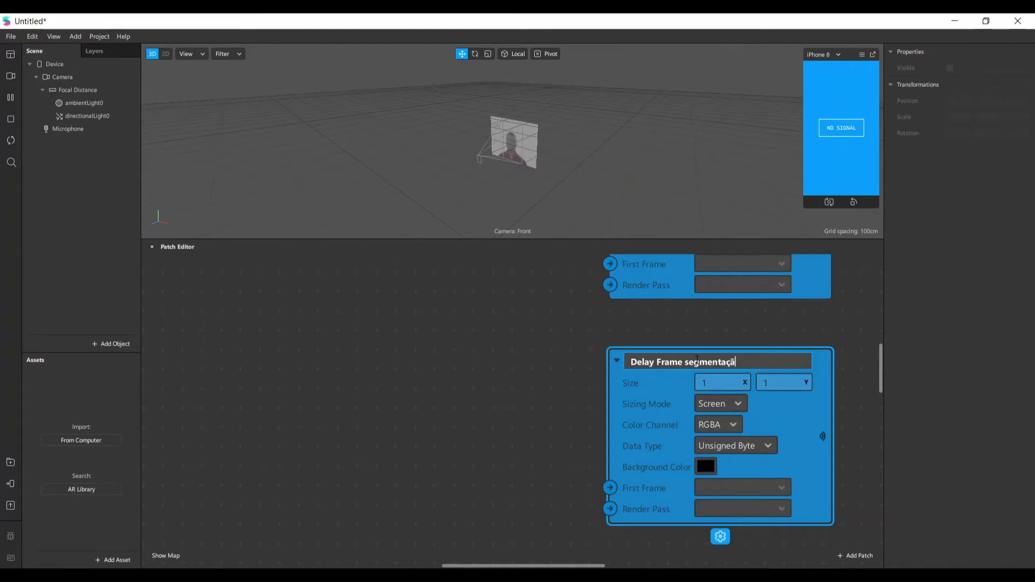
type("segmentação do usuario")
Step: Rename the third Delay Frame patch to "Delay Frame Usuário 2"
scroll(787, 376, "down", 5)
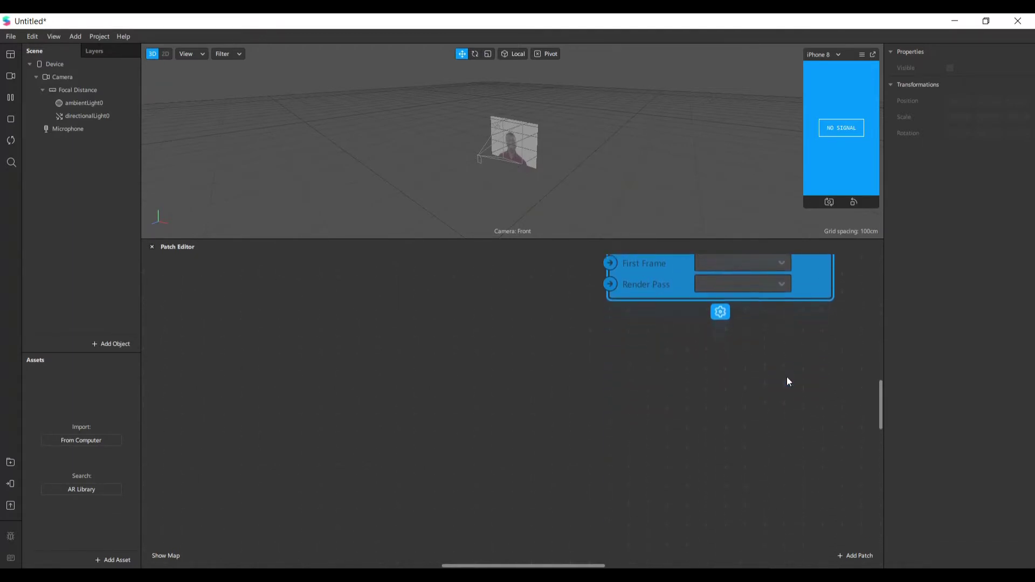
scroll(787, 381, "up", 7)
scroll(787, 378, "down", 3)
double_click(721, 355)
left_click(741, 355)
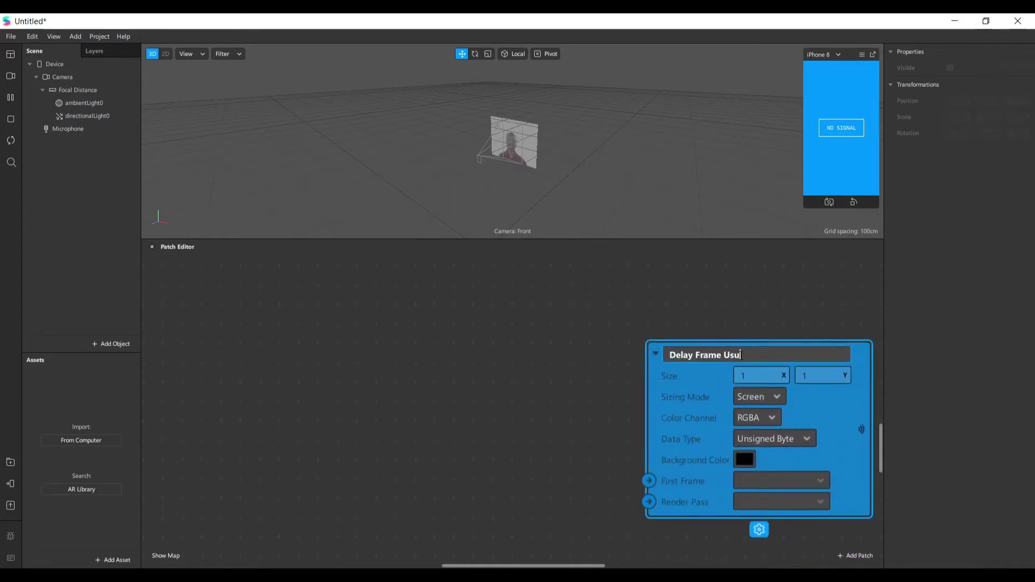
type("Usuário 2")
key("Return")
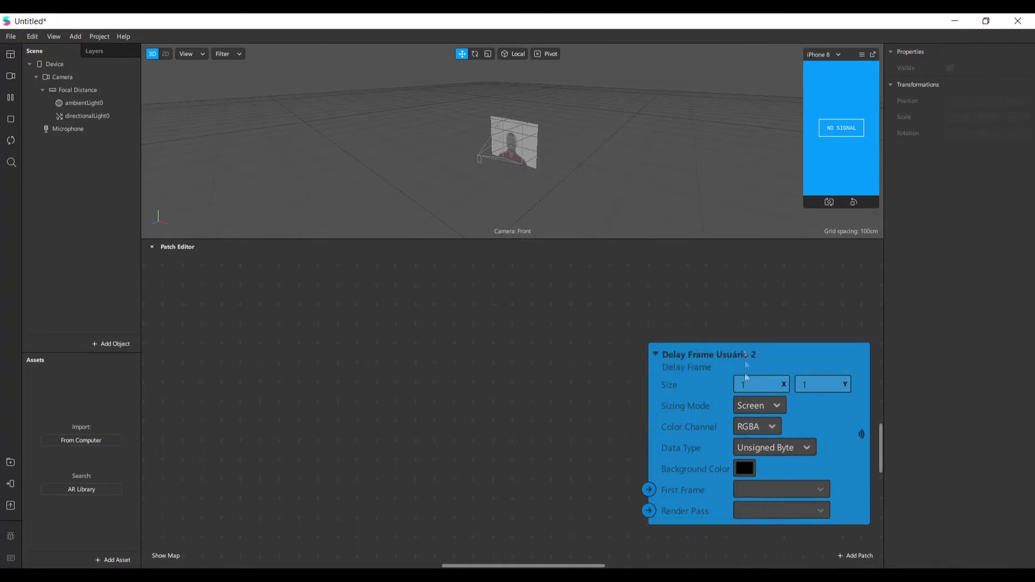
Step: Rename the fourth Delay Frame patch to "Delay Frame segmentação usuario 2"
scroll(708, 507, "down", 2)
double_click(724, 499)
left_click(731, 499)
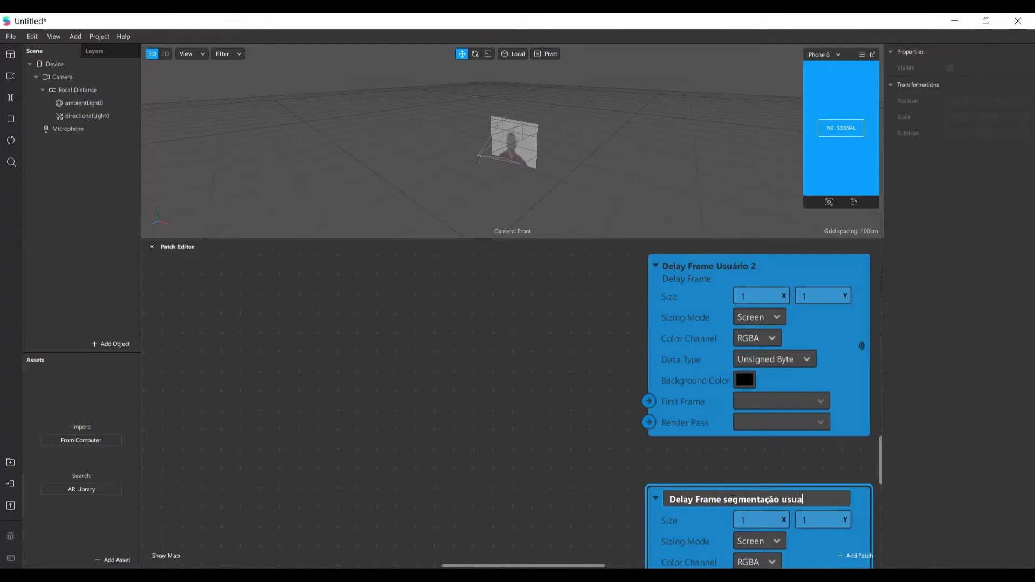
scroll(735, 381, "down", 5)
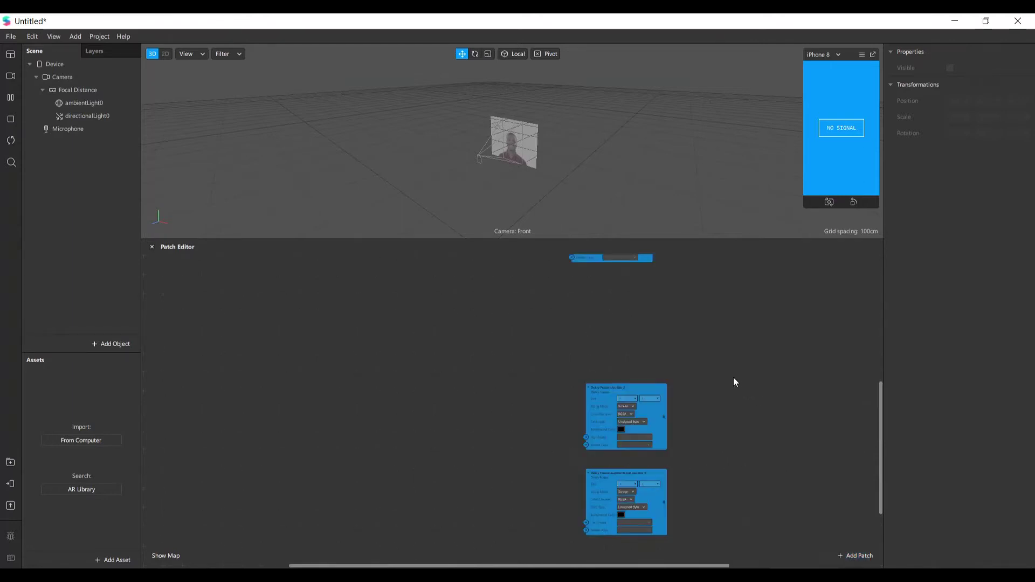
Step: Switch to the browser to look over the YouTube channel's list of Spark AR tutorials
key("alt+Tab")
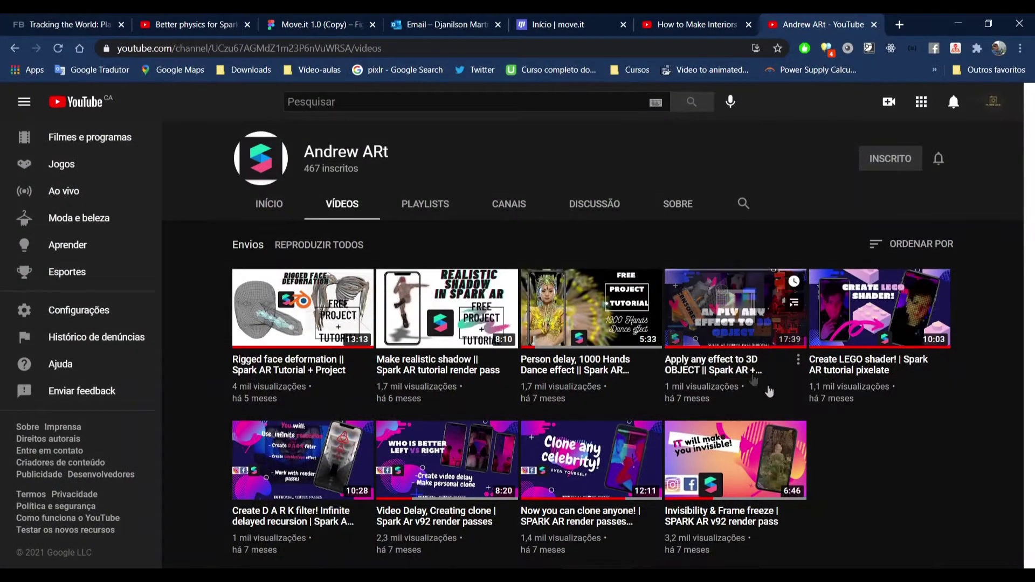
scroll(884, 421, "down", 1)
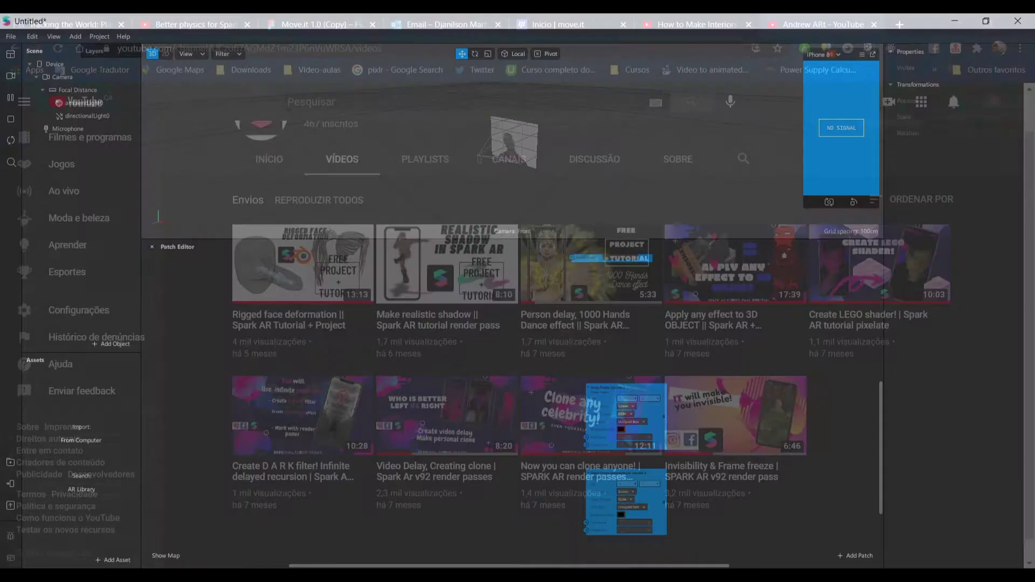
key("alt+Tab")
Step: Move the two user 2 Delay Frame patches together, closer to the user 1 pair
scroll(703, 378, "up", 1)
left_click_drag(453, 360, 741, 549)
left_click_drag(652, 429, 631, 391)
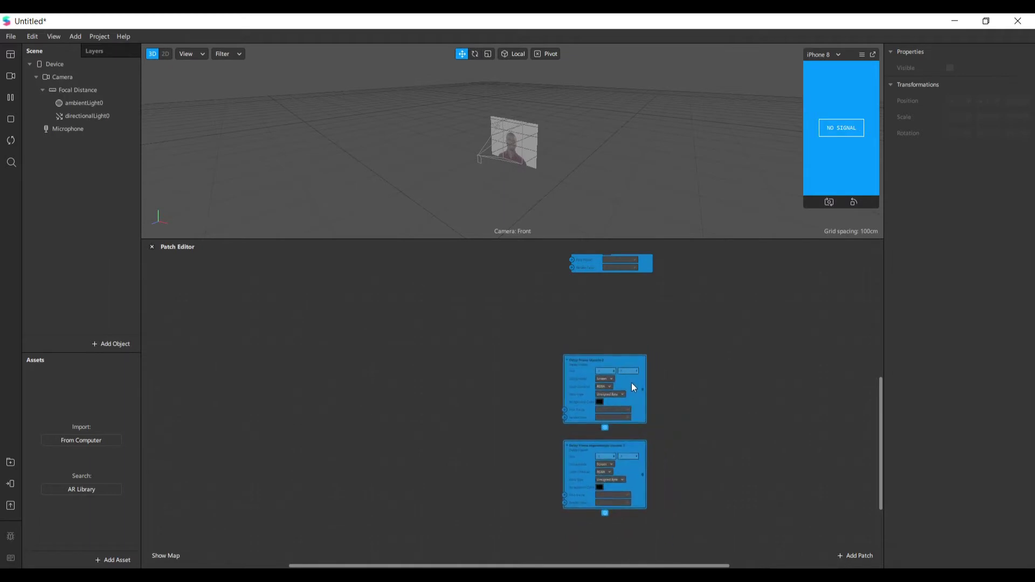
Step: Examine the names and grouping of the user 1 and user 2 Delay Frame pairs
scroll(661, 350, "up", 5)
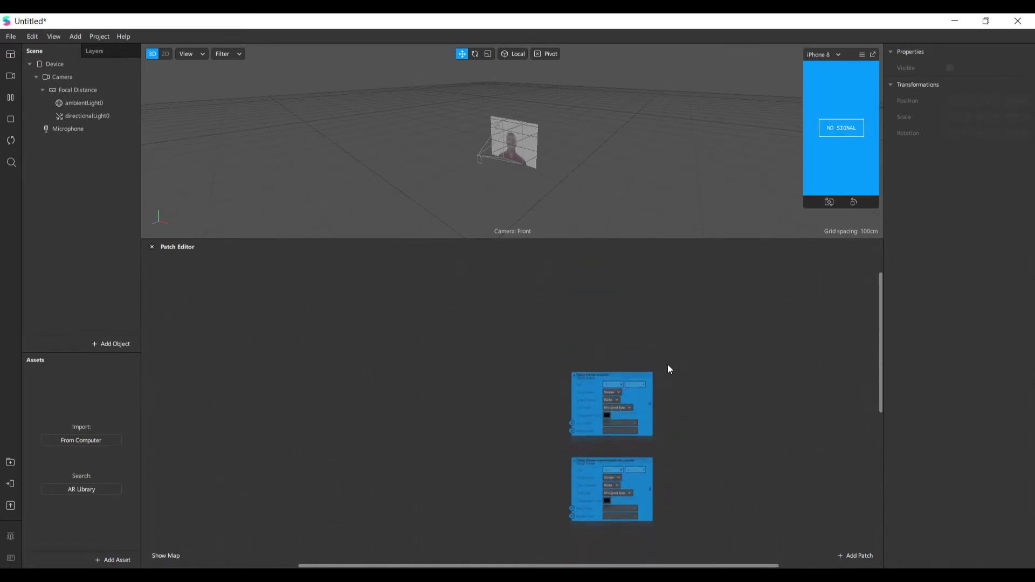
scroll(668, 366, "down", 1)
scroll(674, 388, "up", 3, "ctrl")
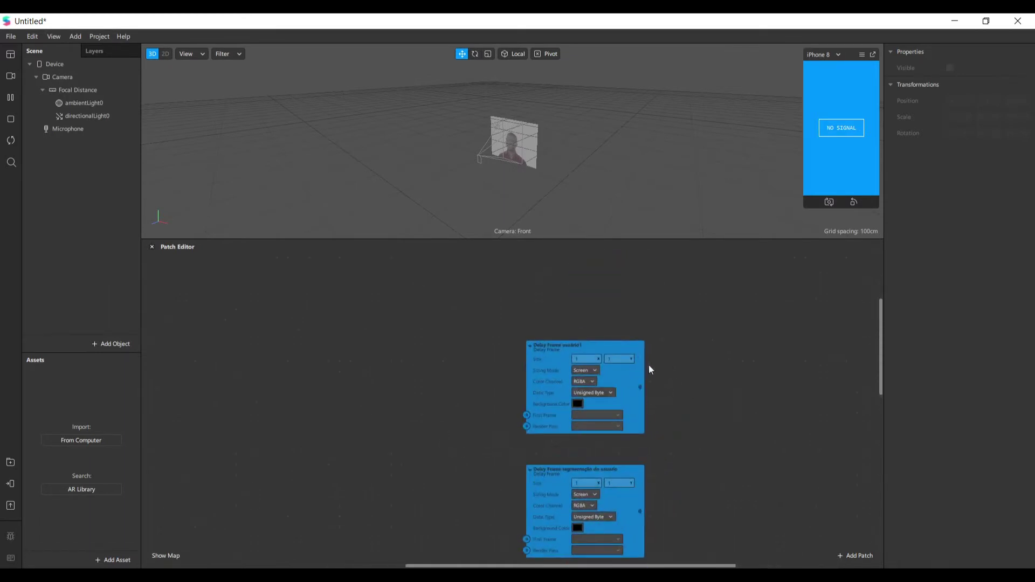
scroll(603, 432, "down", 5)
left_click(620, 413)
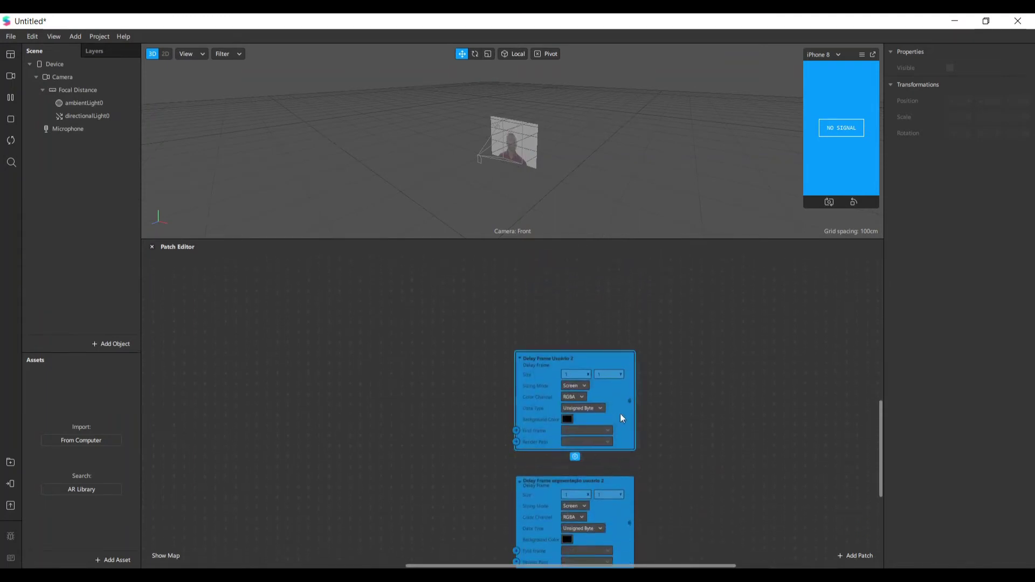
scroll(620, 414, "down", 1)
left_click(616, 477, "ctrl")
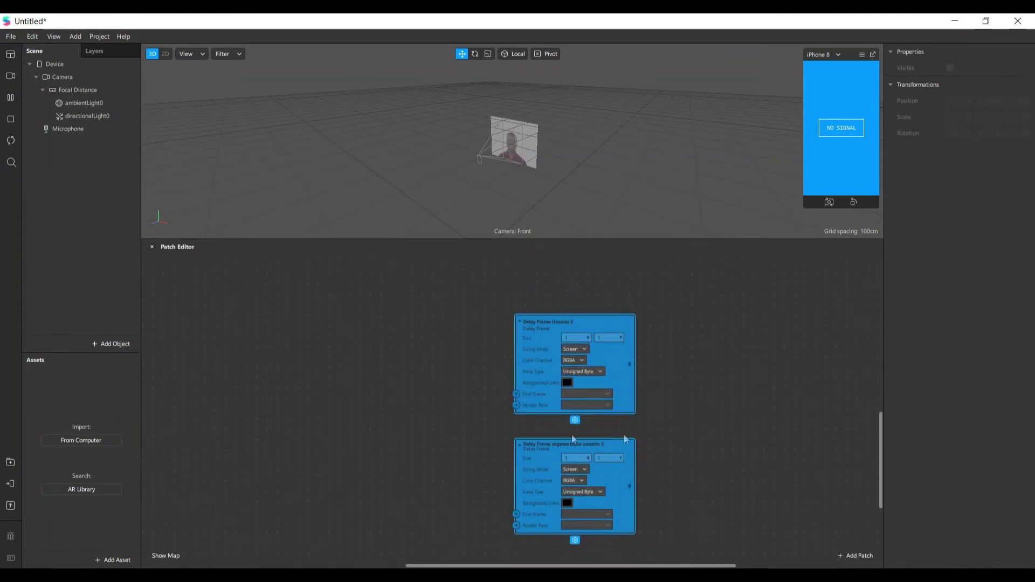
scroll(687, 396, "down", 3)
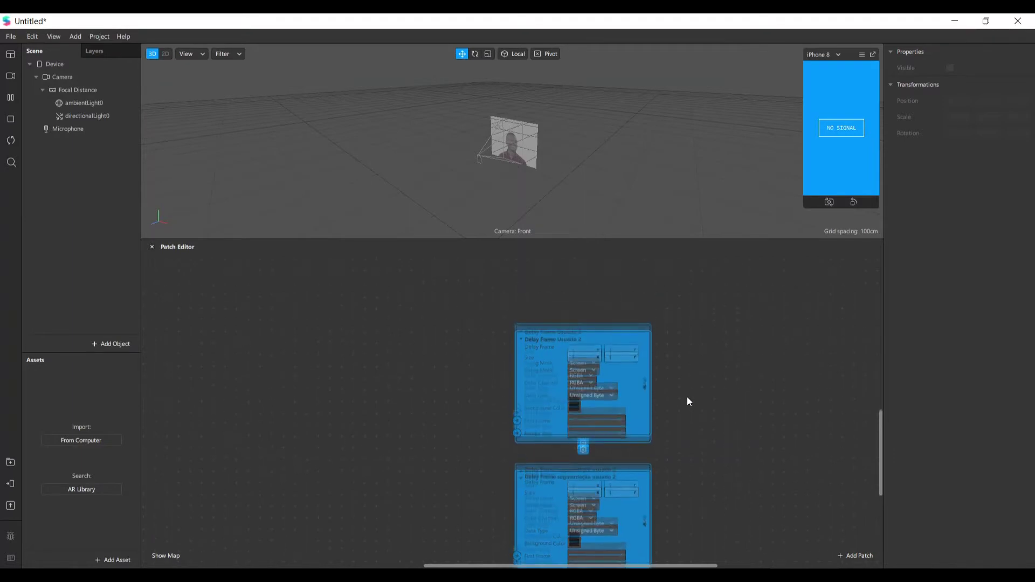
scroll(687, 396, "up", 3)
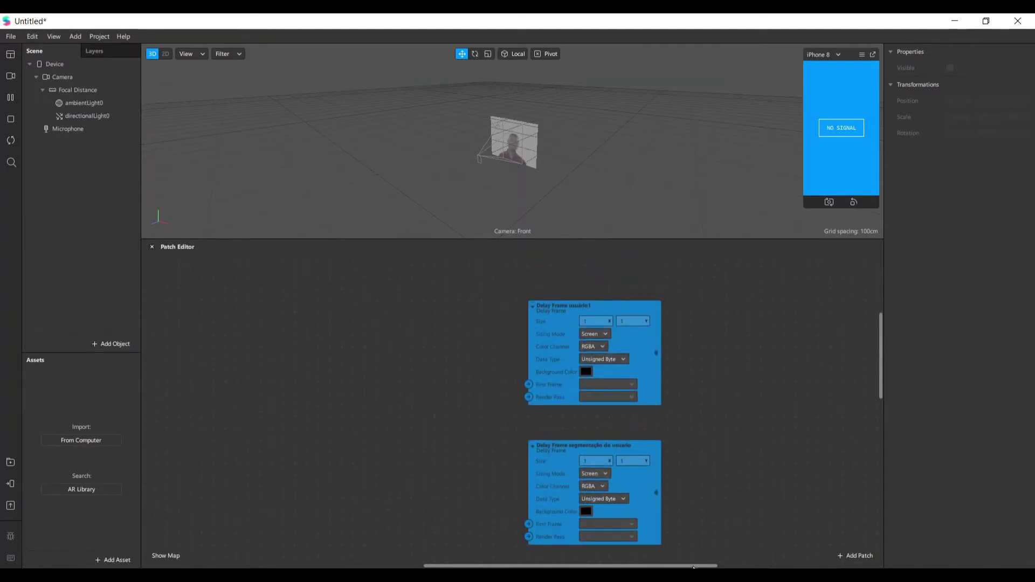
scroll(652, 561, "left", 5)
left_click_drag(630, 562, 656, 561)
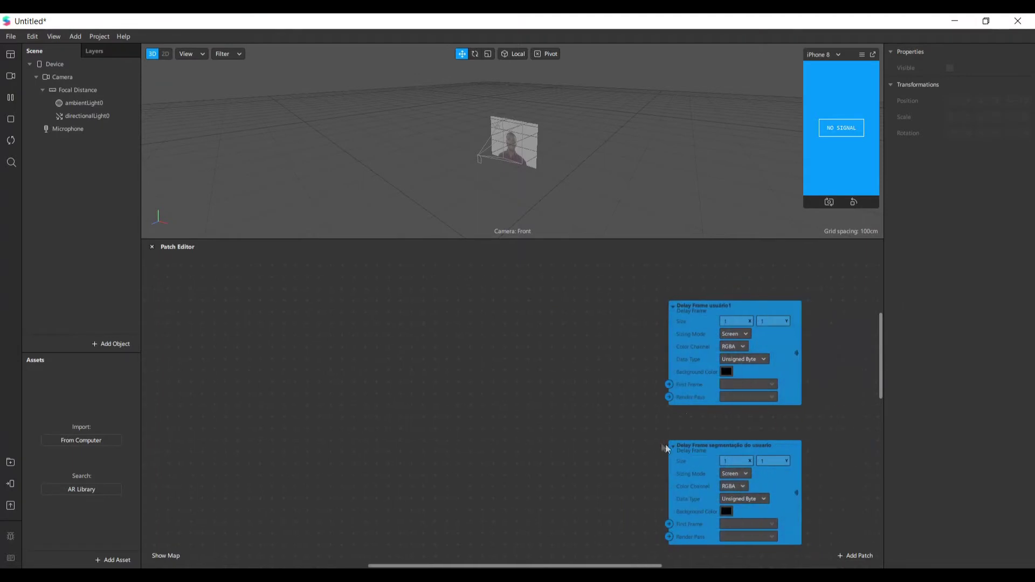
Step: Nudge the "Delay Frame usuário1" patch and its segmentation patch slightly upward
left_click_drag(705, 342, 705, 319)
left_click_drag(715, 447, 714, 435)
left_click_drag(705, 322, 704, 316)
Step: Create the default render pipeline for the Device
scroll(629, 477, "down", 5)
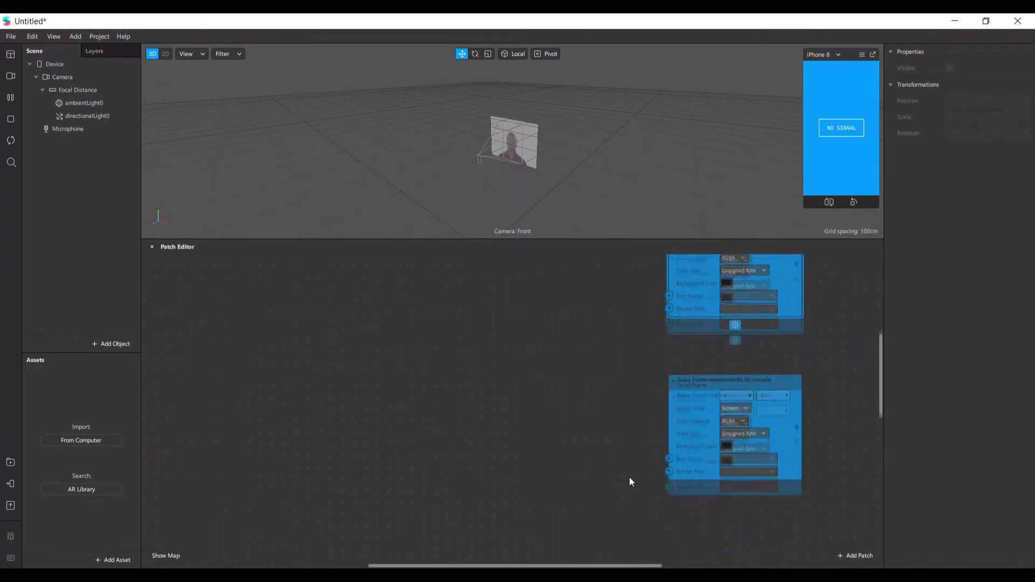
scroll(701, 515, "up", 3)
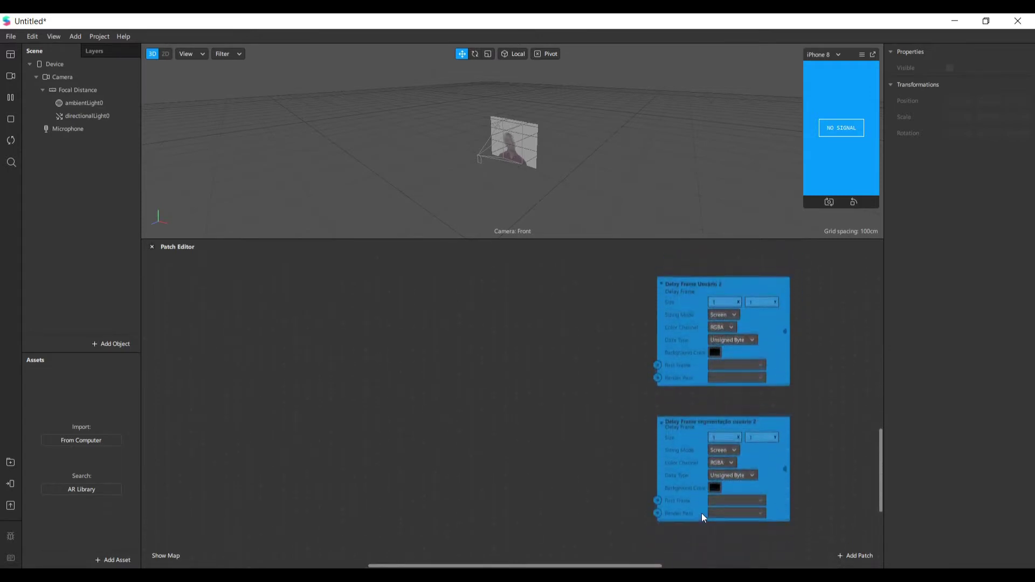
scroll(696, 506, "up", 6)
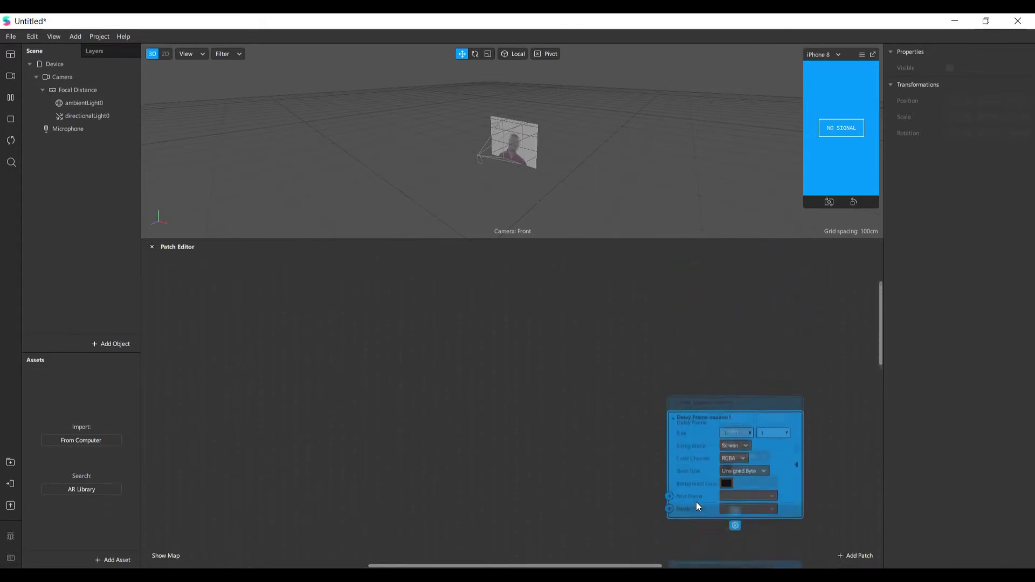
left_click(61, 64)
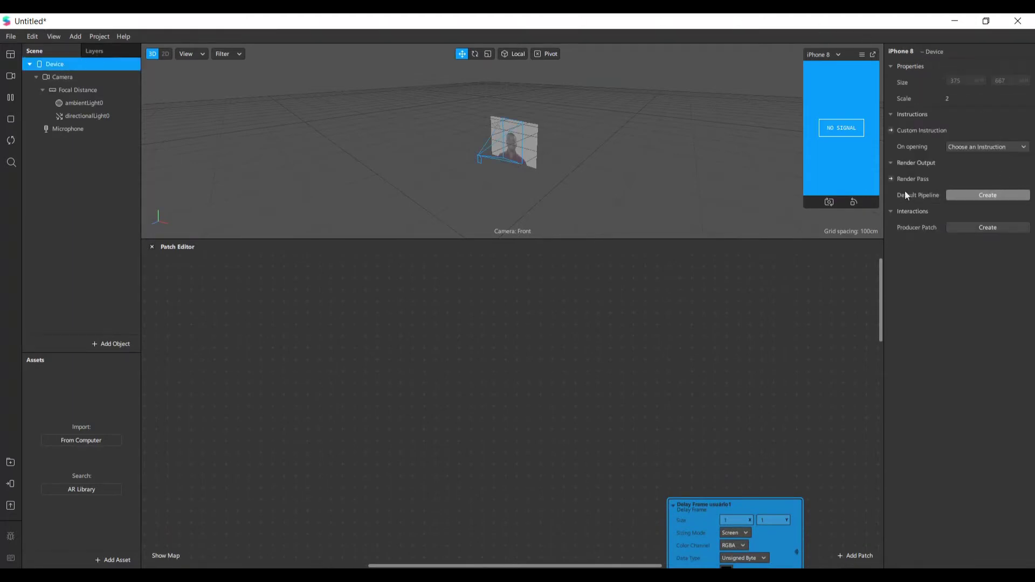
left_click(972, 196)
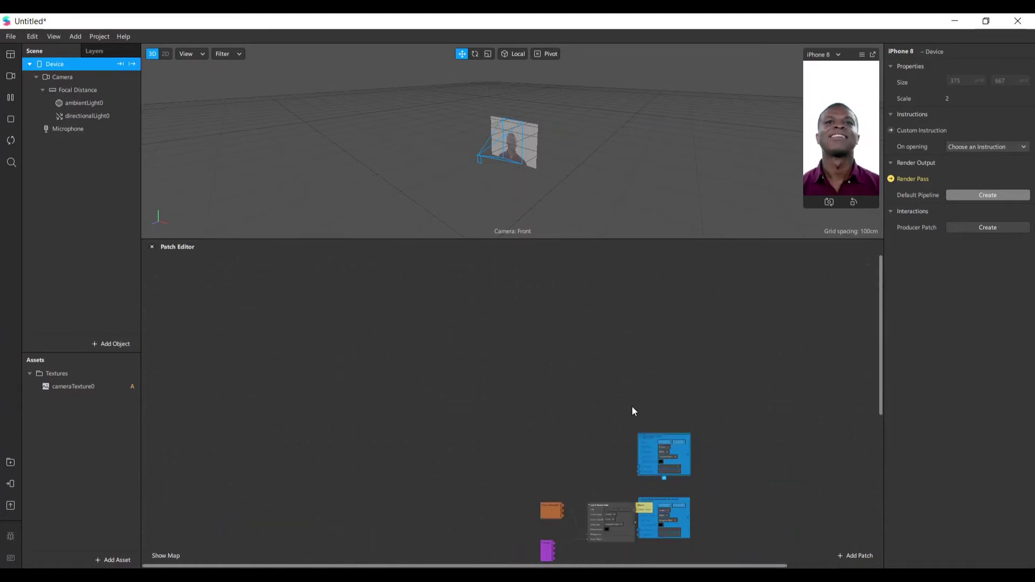
Step: Move the default pipeline patches above the Delay Frame patches and arrange them as a tidy chain from cameraTexture0 to the Device output
left_click_drag(474, 387, 601, 509)
left_click_drag(607, 439, 627, 294)
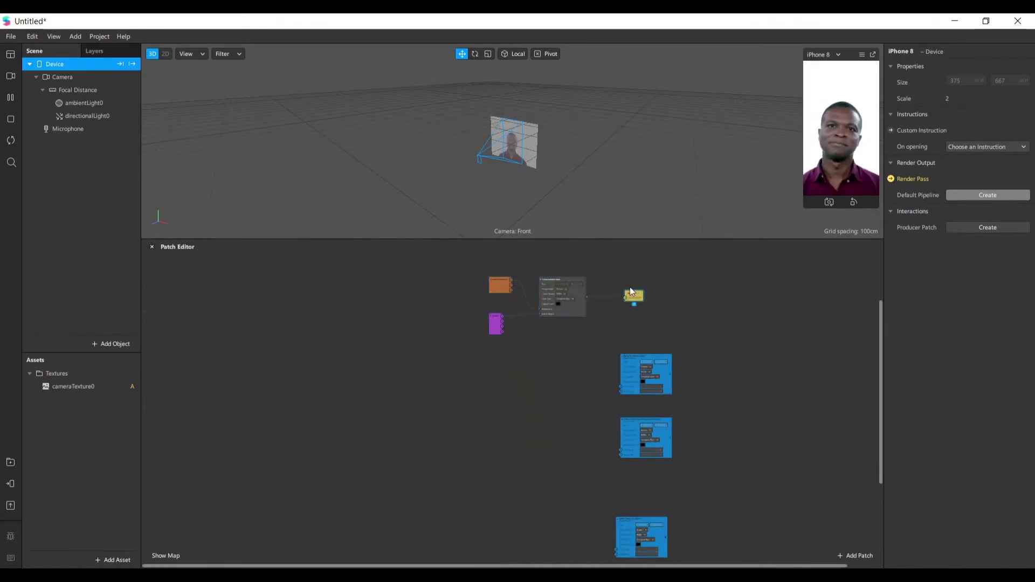
scroll(626, 294, "up", 3)
scroll(629, 297, "up", 2)
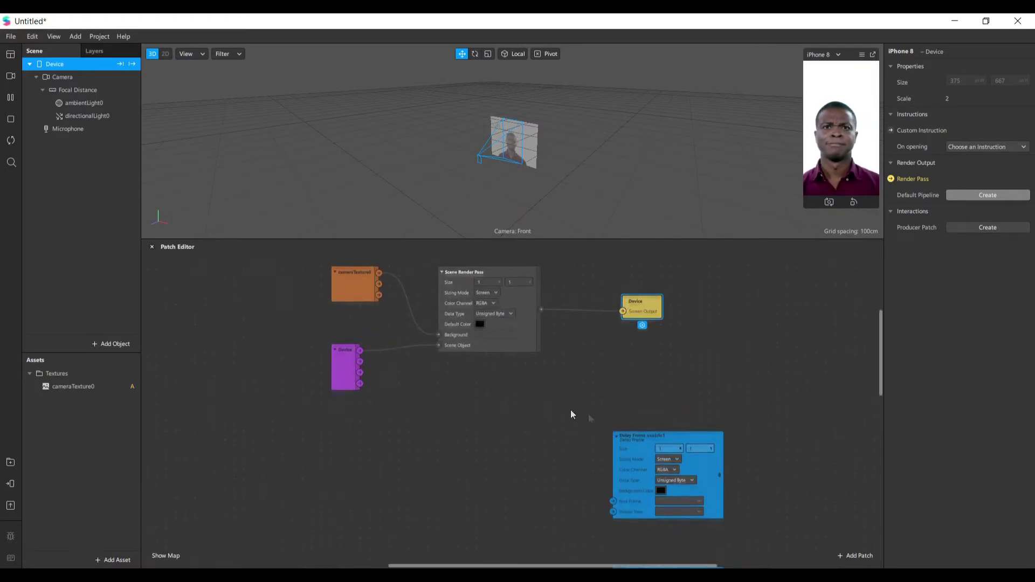
scroll(461, 336, "up", 3)
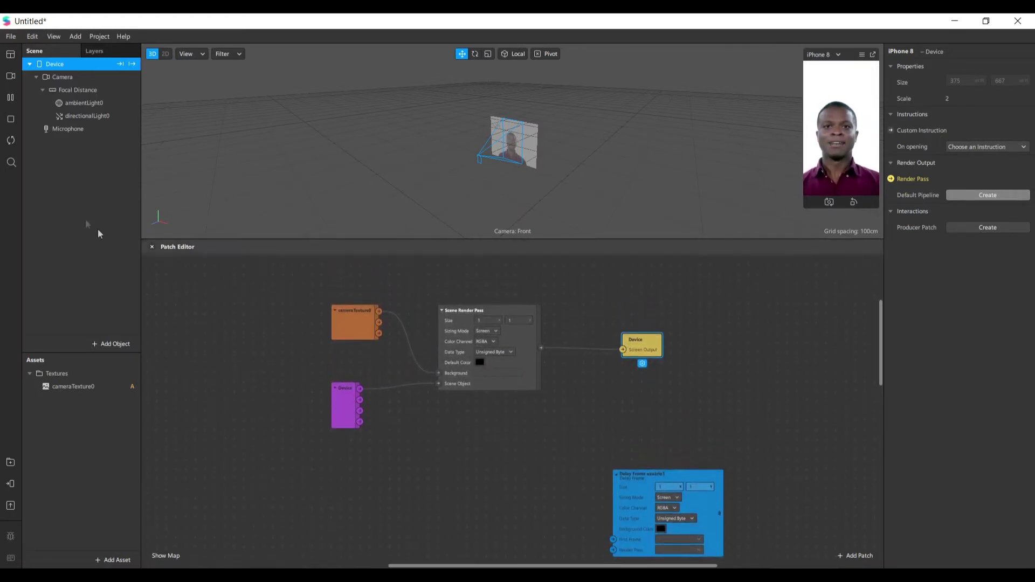
left_click_drag(639, 342, 678, 313)
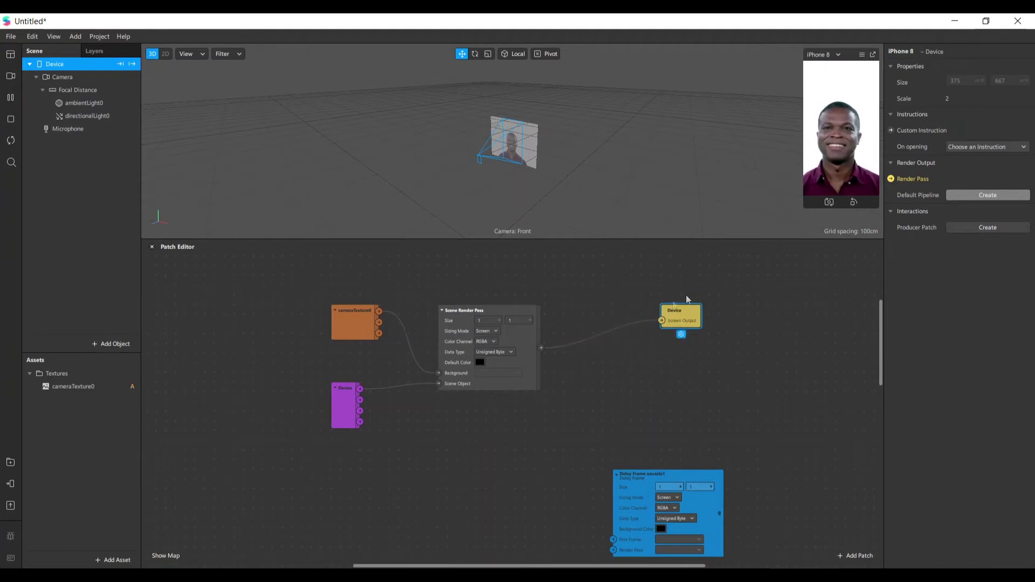
left_click_drag(496, 360, 541, 339)
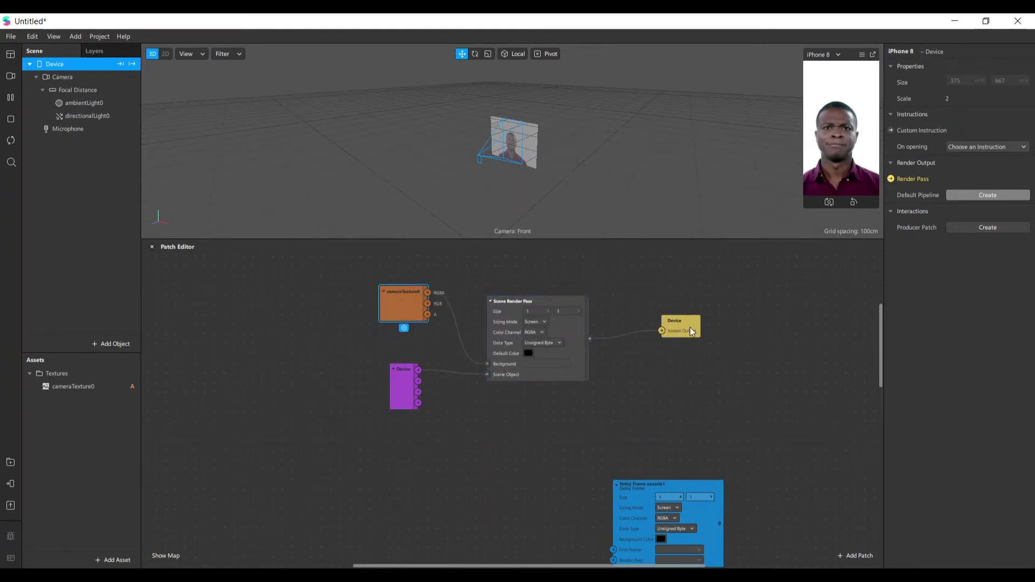
scroll(689, 329, "up", 2)
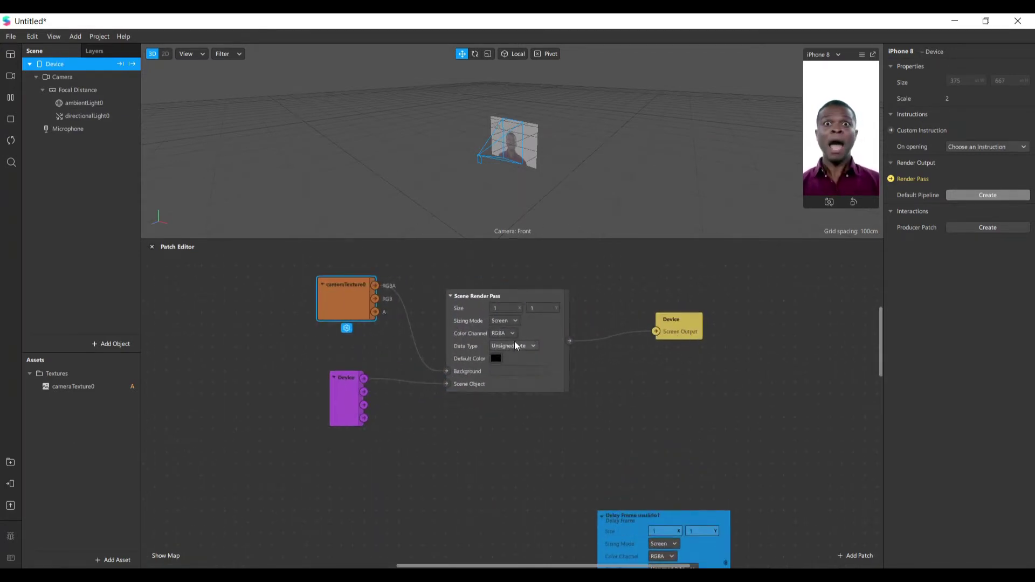
left_click_drag(514, 341, 528, 330)
left_click_drag(672, 325, 692, 313)
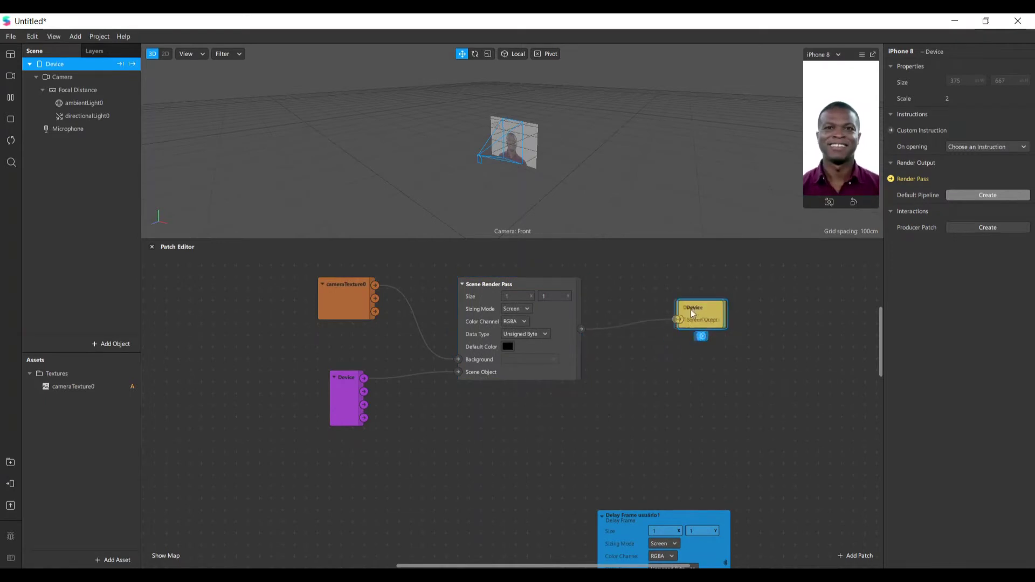
Step: Enlarge the device preview and tighten the pipeline layout, placing the purple Device patch closer beneath cameraTexture0 and levelling the Screen Output patch
left_click_drag(797, 223, 790, 247)
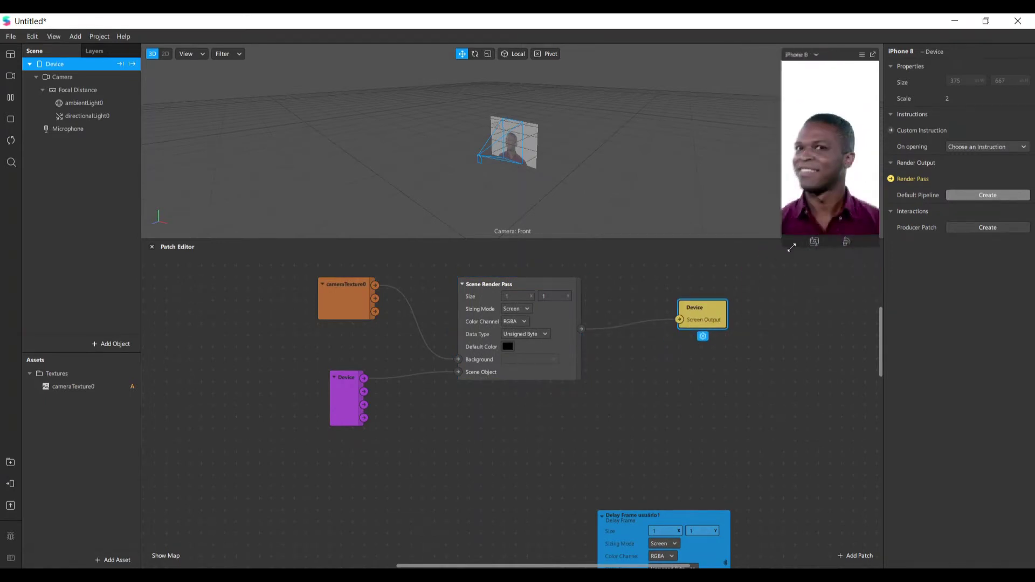
left_click_drag(354, 401, 354, 376)
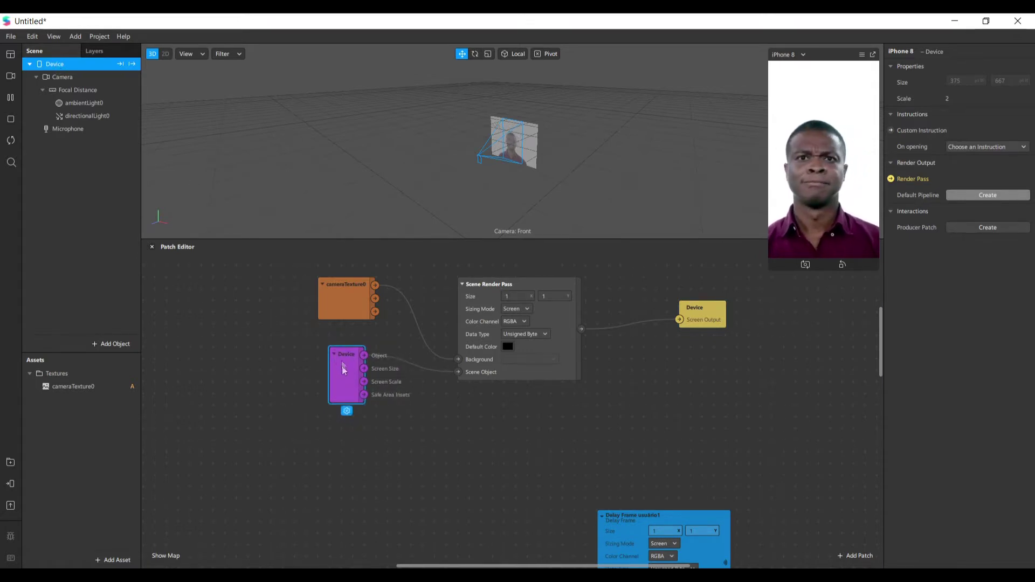
left_click_drag(711, 318, 701, 330)
scroll(366, 377, "up", 1)
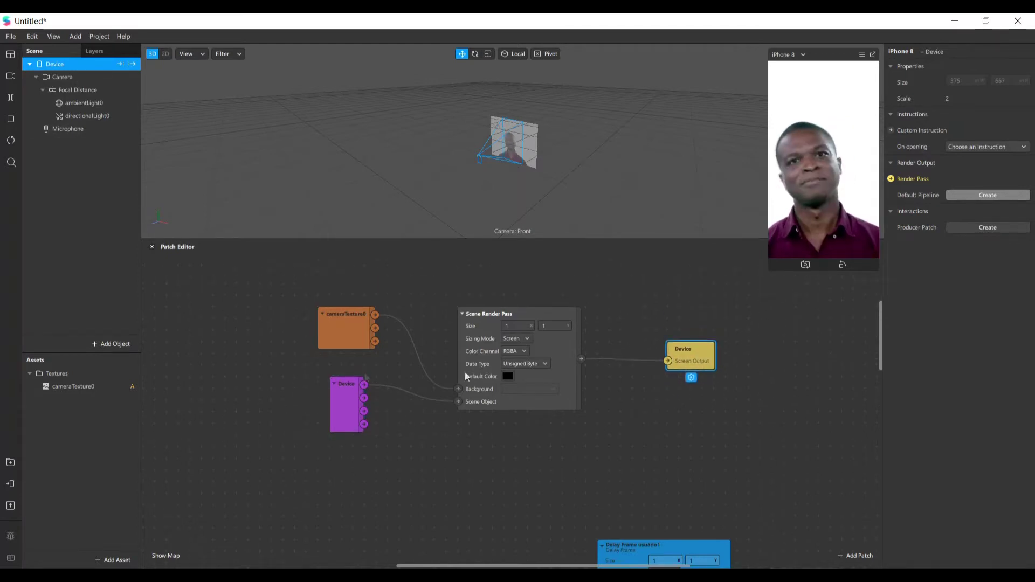
scroll(594, 386, "down", 1)
mouse_move(333, 310)
left_mouse_down()
mouse_move(329, 346)
mouse_move(333, 300)
mouse_move(332, 310)
left_mouse_up()
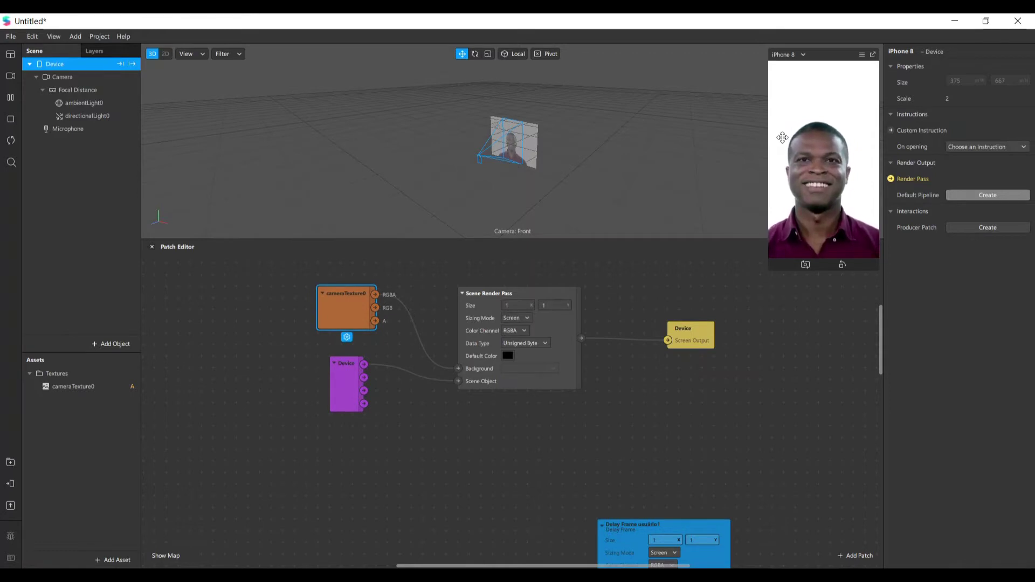
Step: Widen the gap between the cameraTexture0 and Device inputs and the Scene Render Pass, and align "Delay Frame usuário1" beneath the render pass
left_click_drag(686, 333, 764, 307)
scroll(608, 305, "left", 3)
scroll(608, 305, "down", 1)
scroll(610, 372, "up", 3)
left_click_drag(610, 372, 731, 336)
left_click_drag(424, 361, 457, 315)
left_click_drag(394, 436, 289, 401)
left_click_drag(406, 315, 257, 338)
left_click_drag(286, 397, 330, 386)
scroll(351, 439, "down", 3)
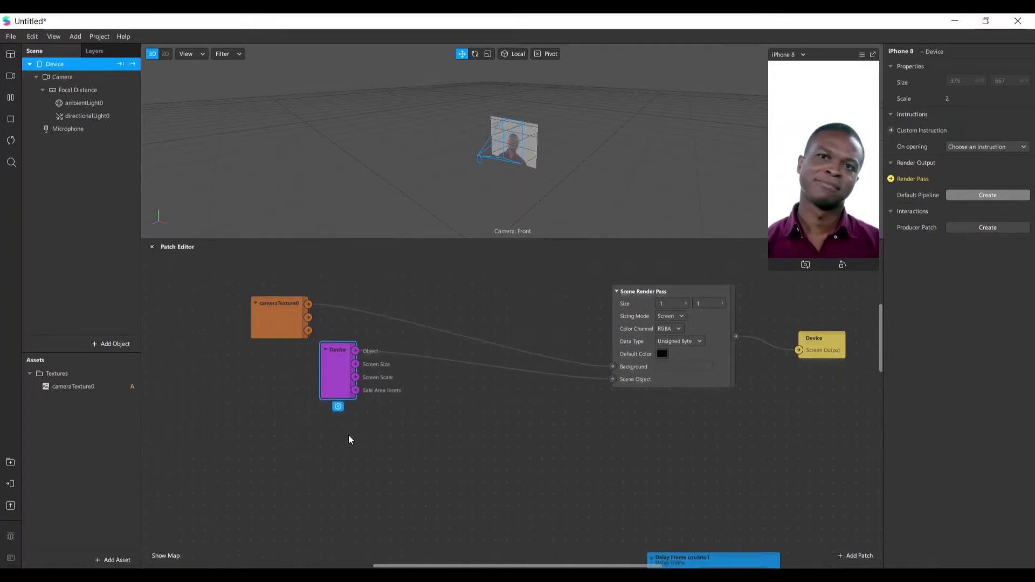
left_click_drag(673, 515, 634, 423)
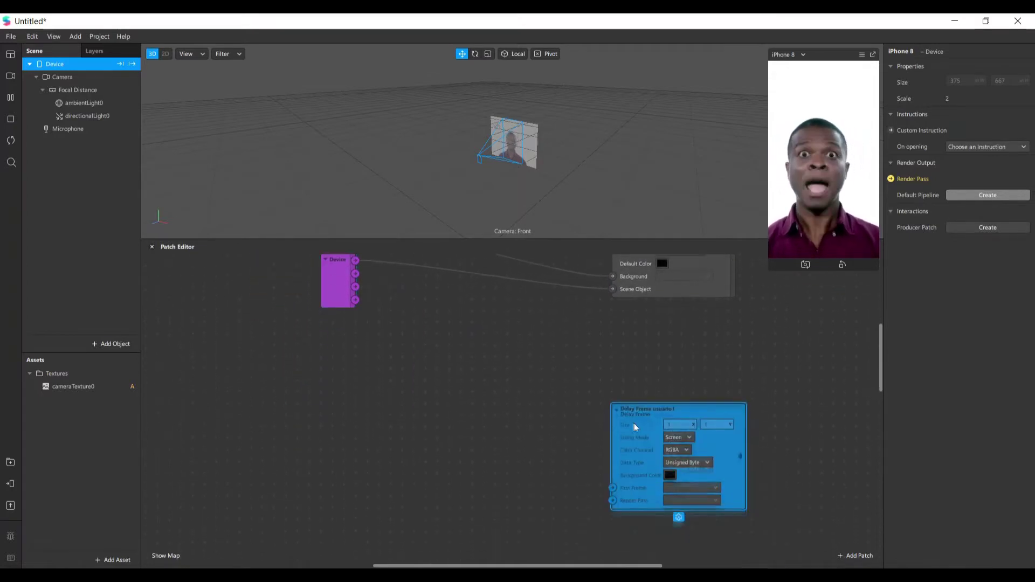
Step: Add a Person segmentation to the Camera's texture extraction and select the new person segmentation mask texture
left_click(79, 79)
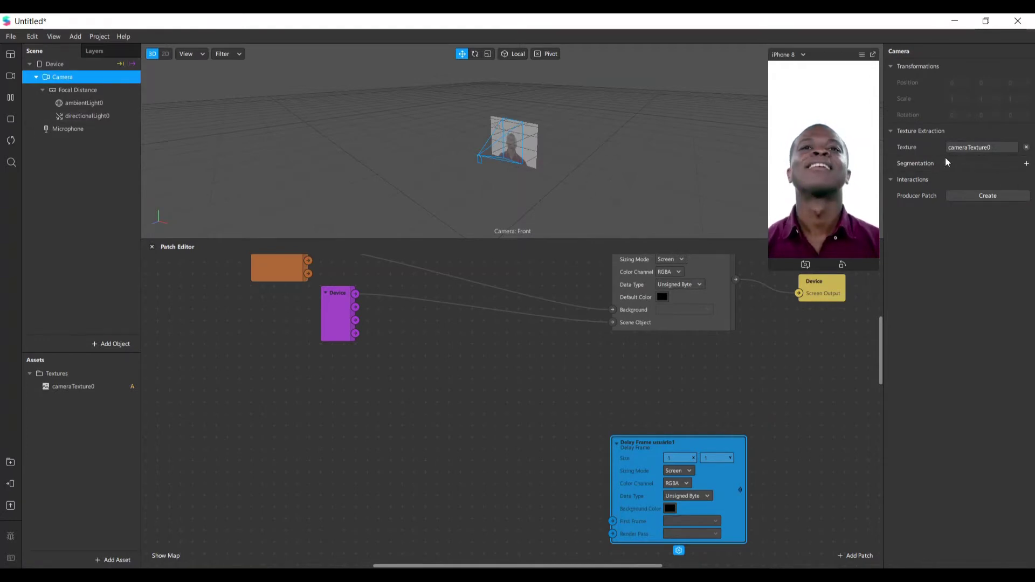
left_click(1026, 163)
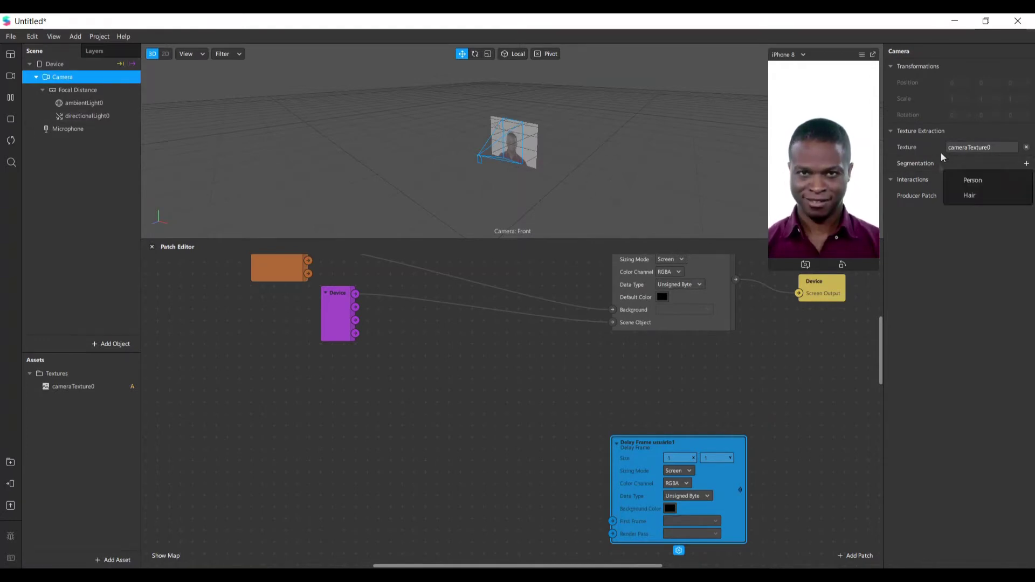
left_click(976, 180)
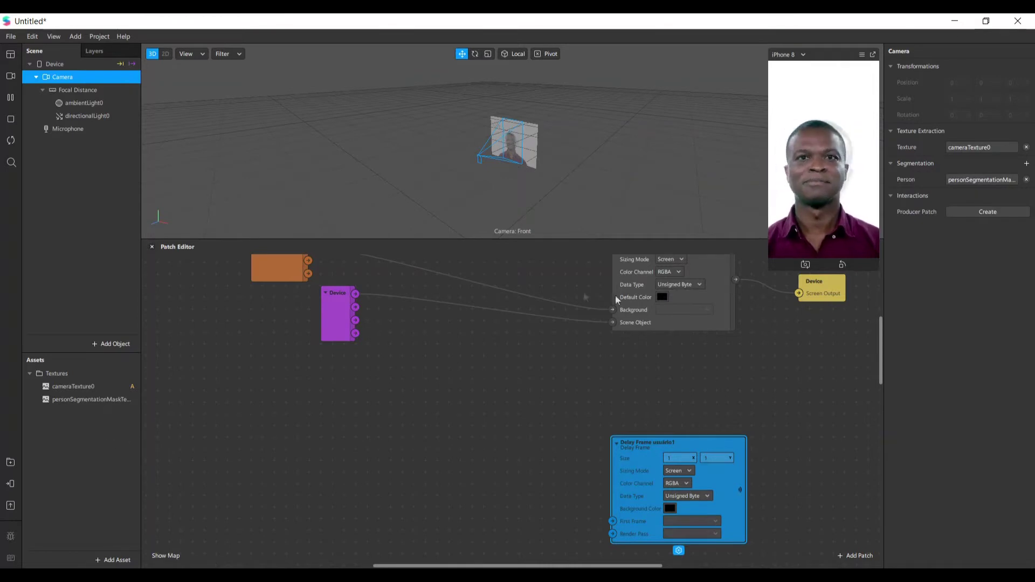
left_click(101, 398)
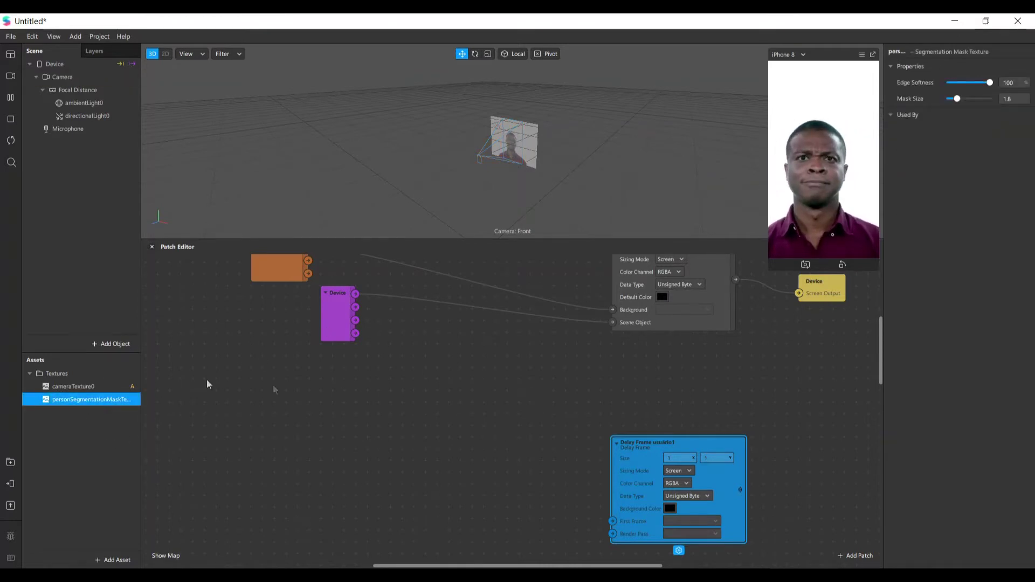
scroll(450, 419, "down", 3)
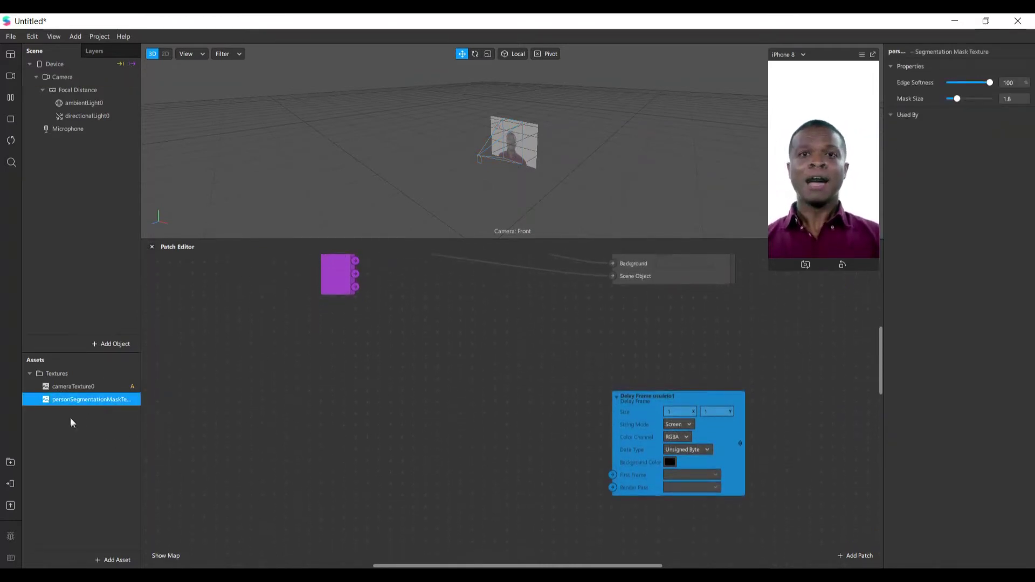
Step: Add the person segmentation mask texture as a patch in the graph and place it beside "Delay Frame segmentação do usuário"
left_click_drag(68, 400, 330, 479)
scroll(329, 475, "down", 3)
left_click_drag(340, 424, 307, 487)
left_click_drag(329, 395, 289, 501)
scroll(432, 499, "up", 10)
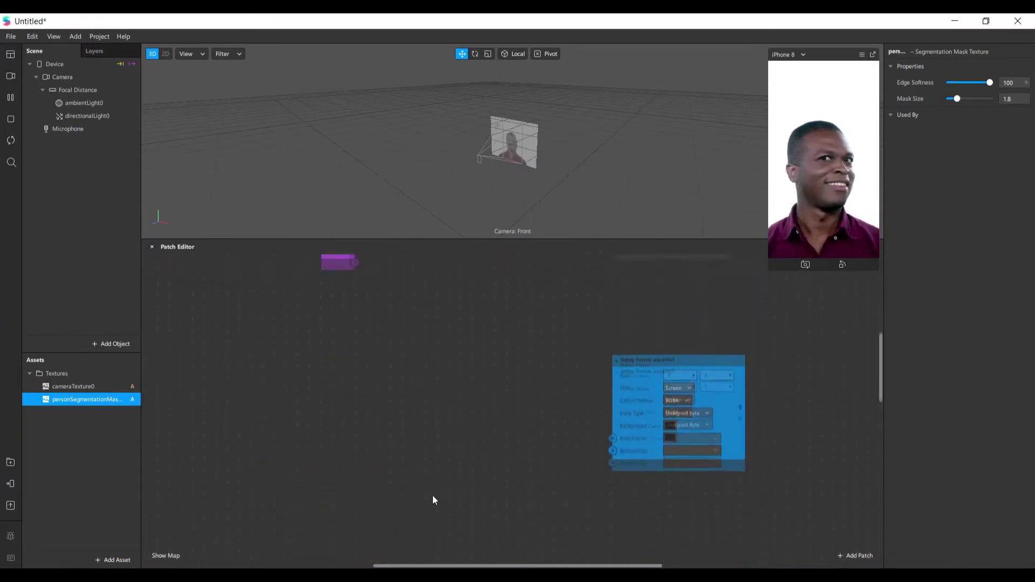
Step: Make a receiver for "Delay Frame usuário1" and place it well to the left of that Delay Frame patch
scroll(736, 414, "up", 1)
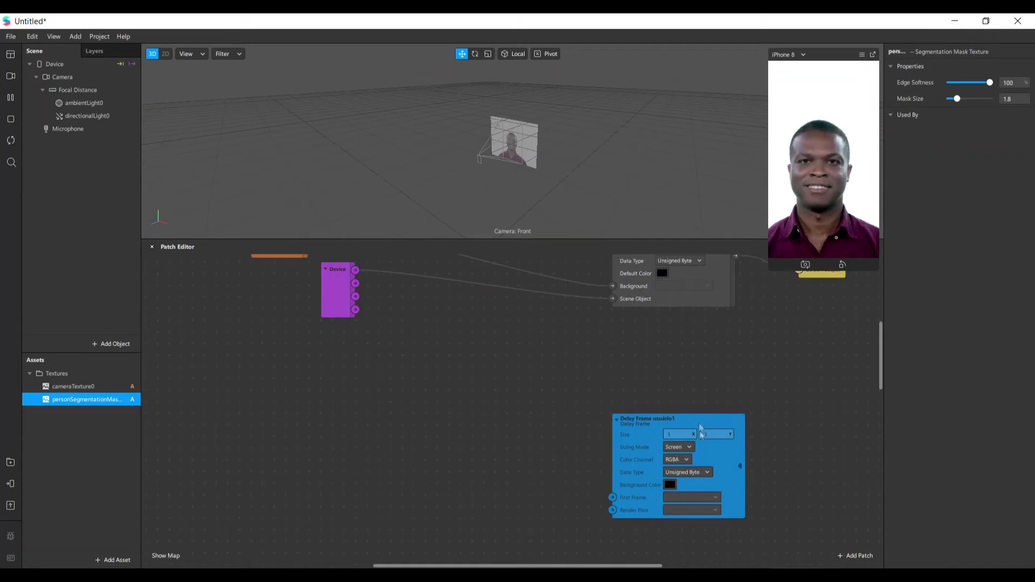
right_click(701, 419)
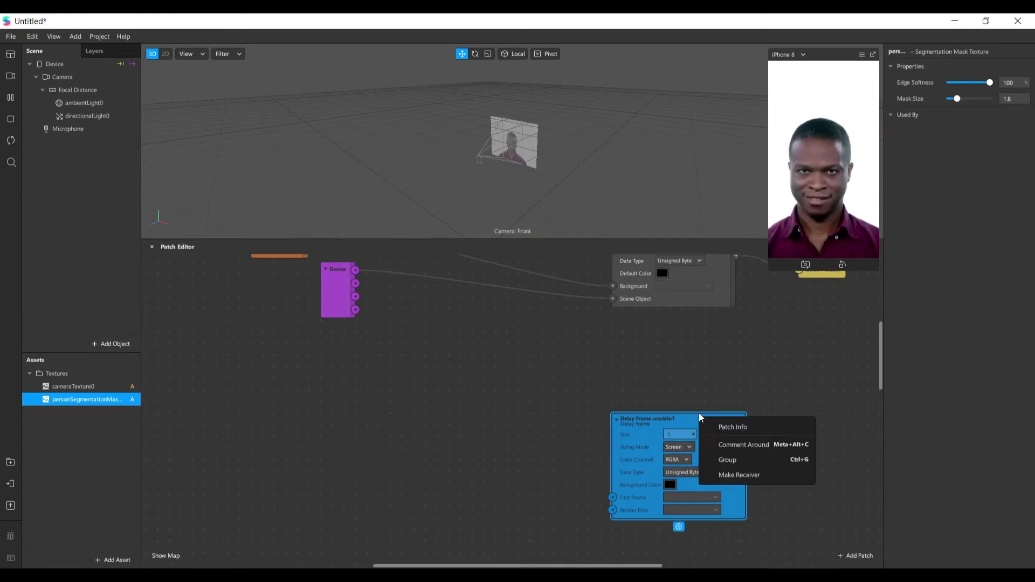
left_click(763, 479)
left_click_drag(795, 423, 550, 447)
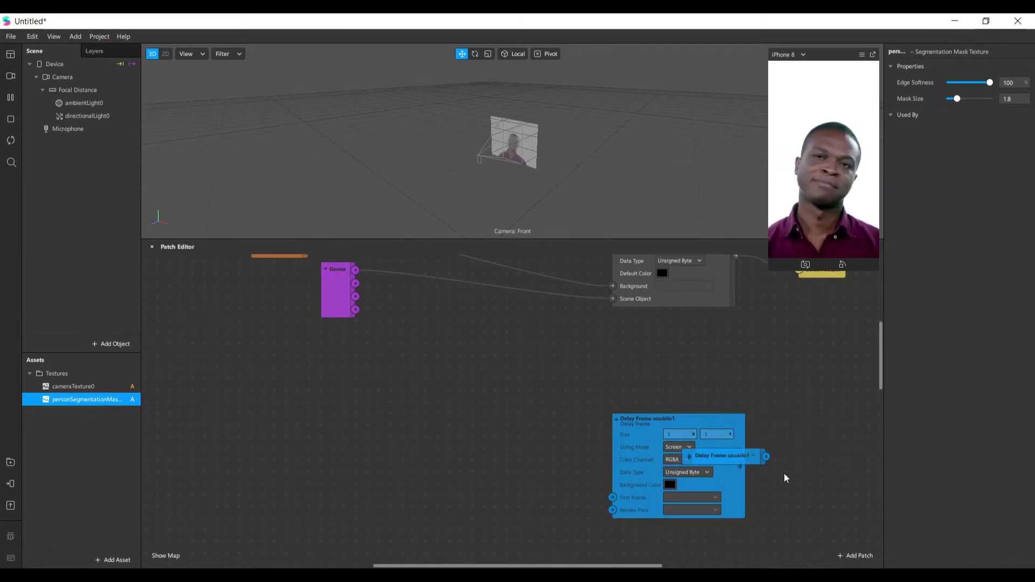
scroll(784, 474, "up", 3, "ctrl")
left_click_drag(696, 440, 190, 426)
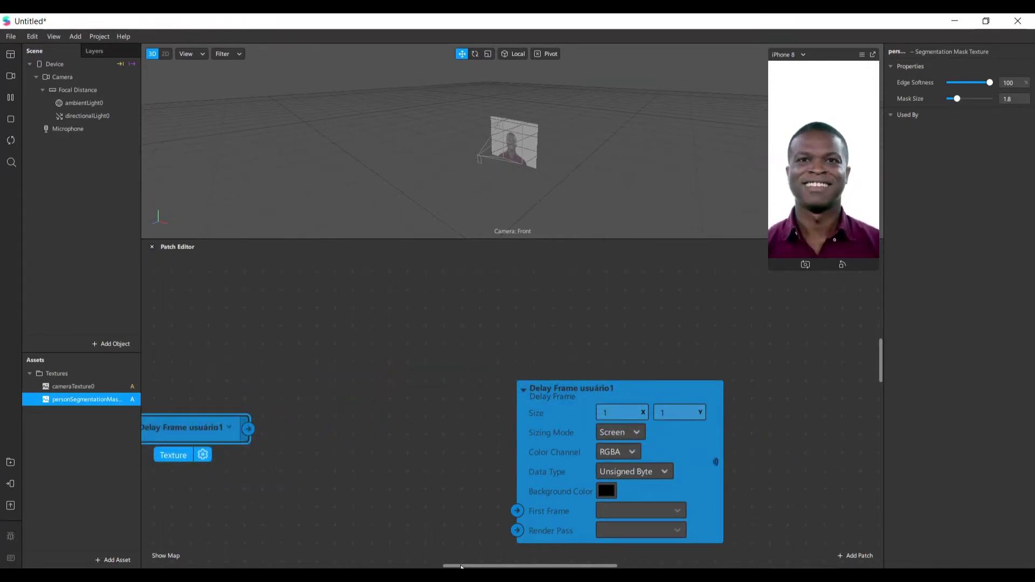
left_click_drag(462, 566, 390, 564)
left_click_drag(502, 441, 362, 479)
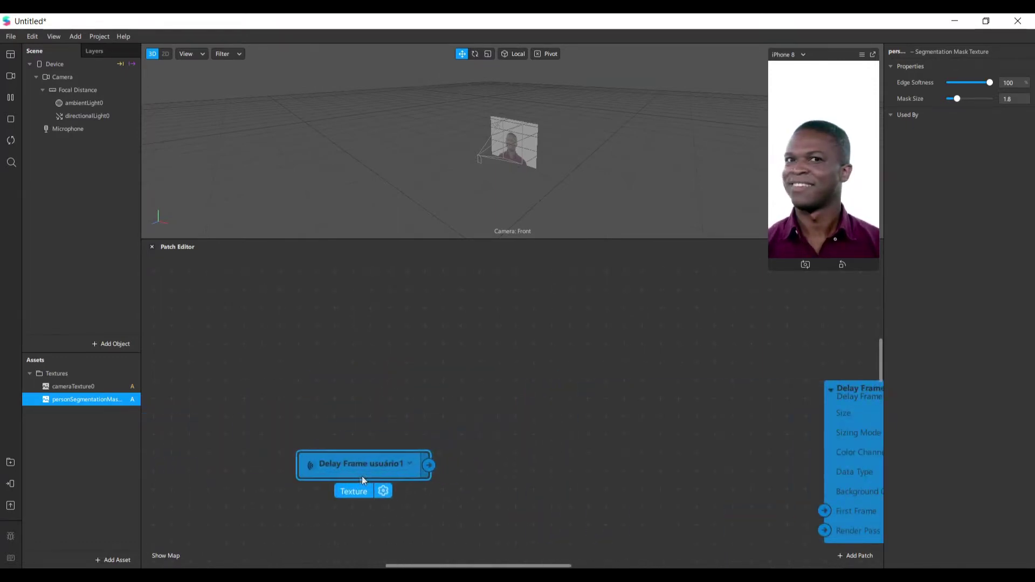
Step: Add a Mix patch fed by the "Delay Frame usuário1" receiver, with the receiver connected to the Mix's second input
left_click_drag(428, 466, 562, 387)
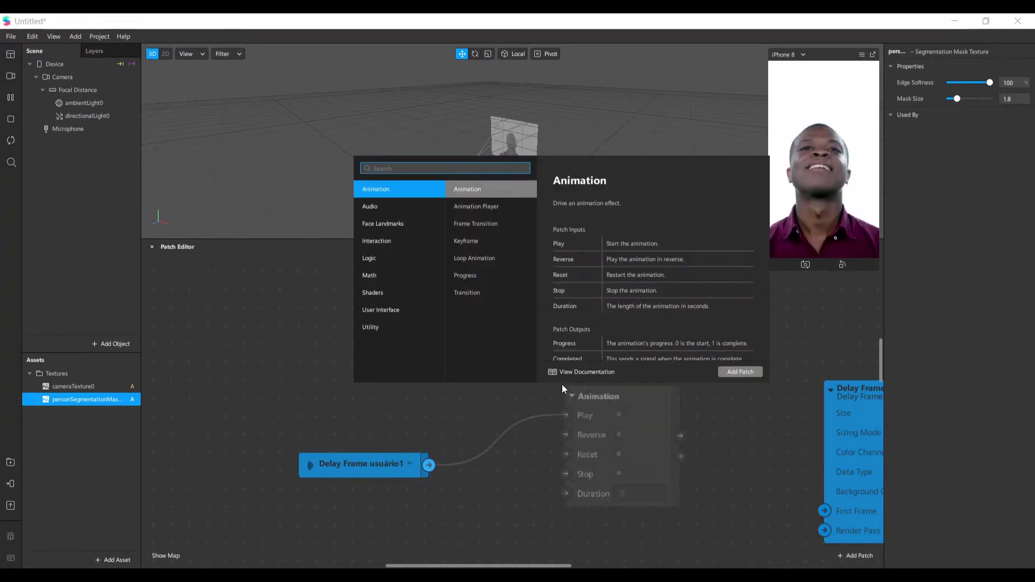
type("mix")
key("Return")
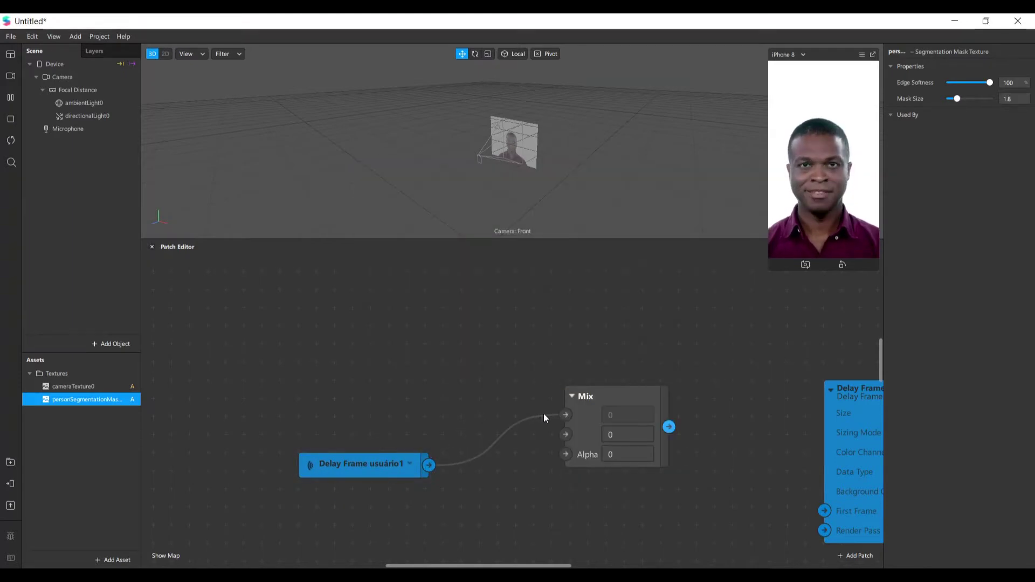
left_click_drag(569, 433, 569, 435)
left_click_drag(602, 401, 606, 396)
Step: Connect the cameraTexture0 RGBA output to the first input of the Mix patch
scroll(603, 434, "up", 1)
scroll(602, 435, "up", 2)
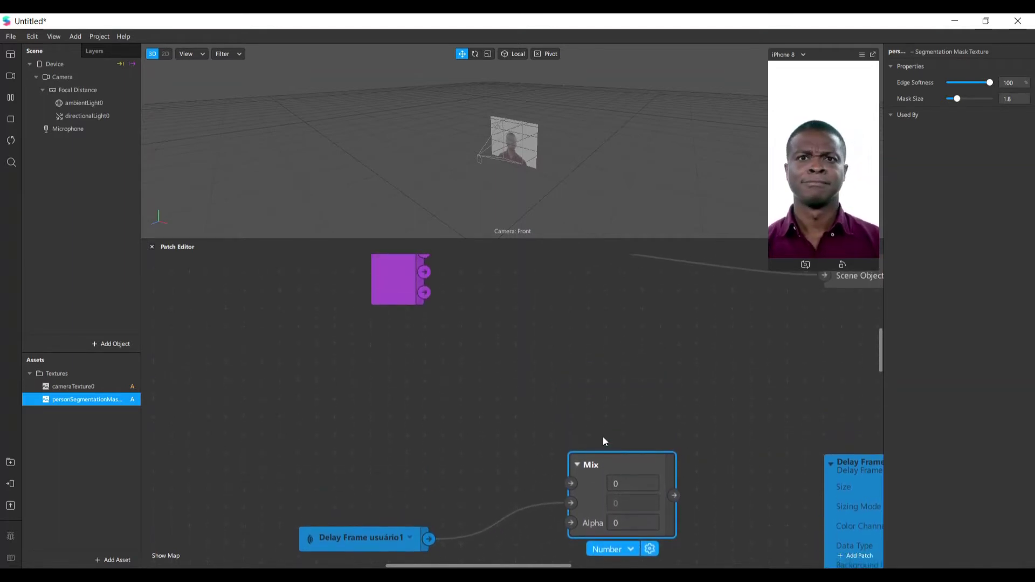
scroll(566, 471, "up", 5)
scroll(326, 431, "down", 4)
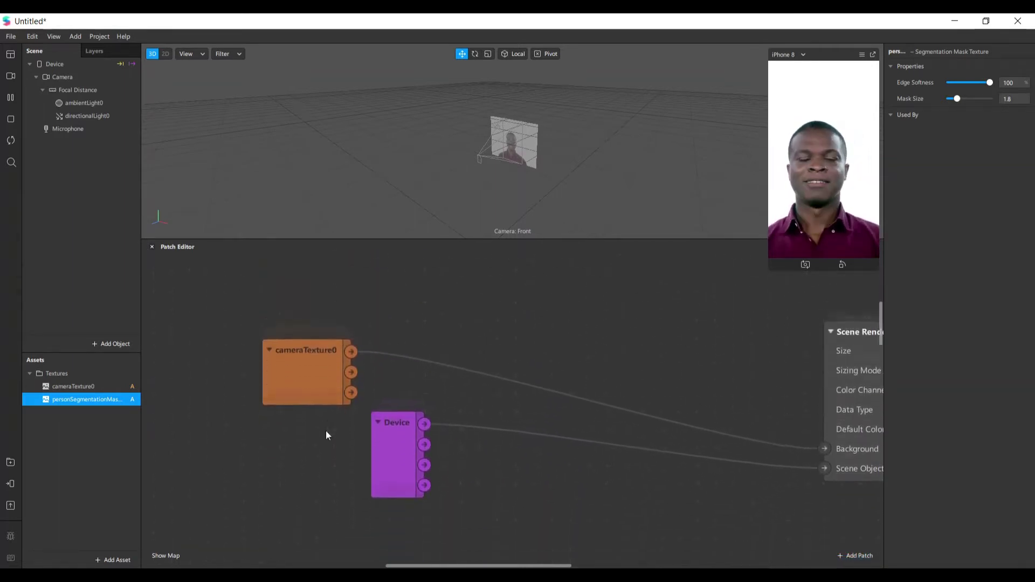
scroll(332, 315, "up", 5)
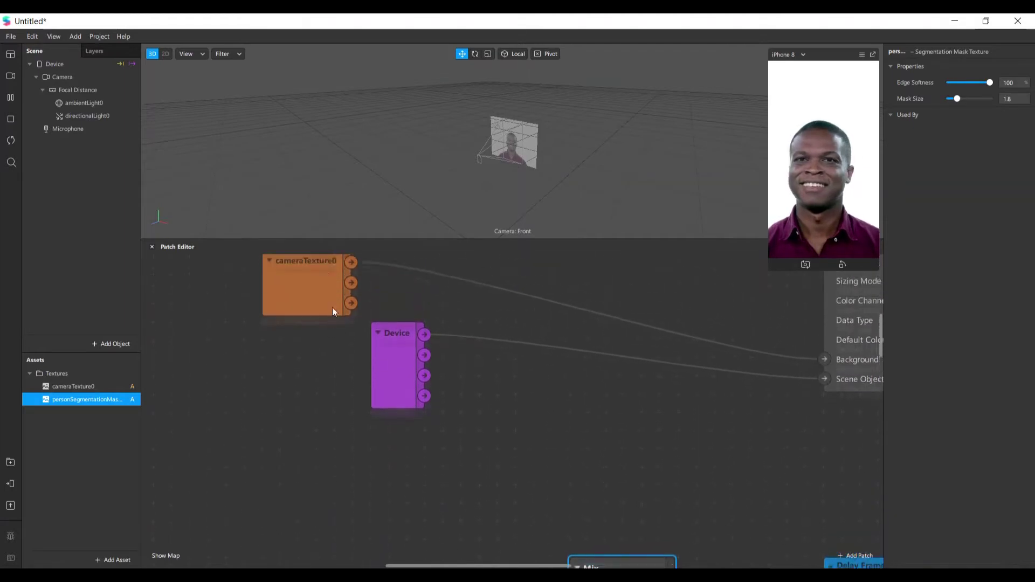
left_click(298, 324)
left_click_drag(298, 323, 285, 341)
scroll(338, 282, "down", 3, "ctrl")
left_click_drag(341, 280, 344, 508)
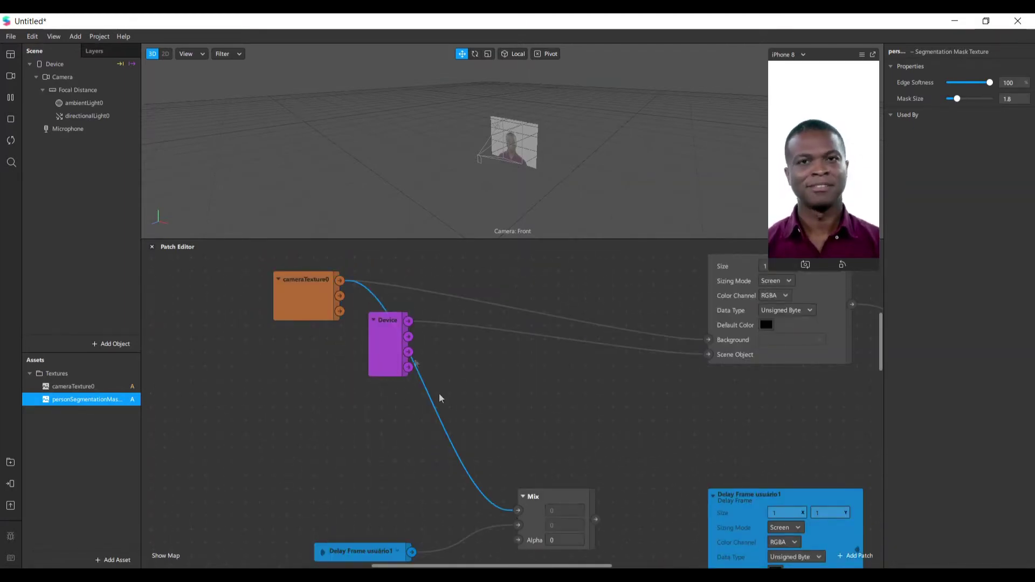
Step: Move the Device patch close to the Scene Render Pass and shift the Mix and its Delay Frame receiver to the left
left_click_drag(380, 334, 595, 360)
scroll(542, 424, "down", 3)
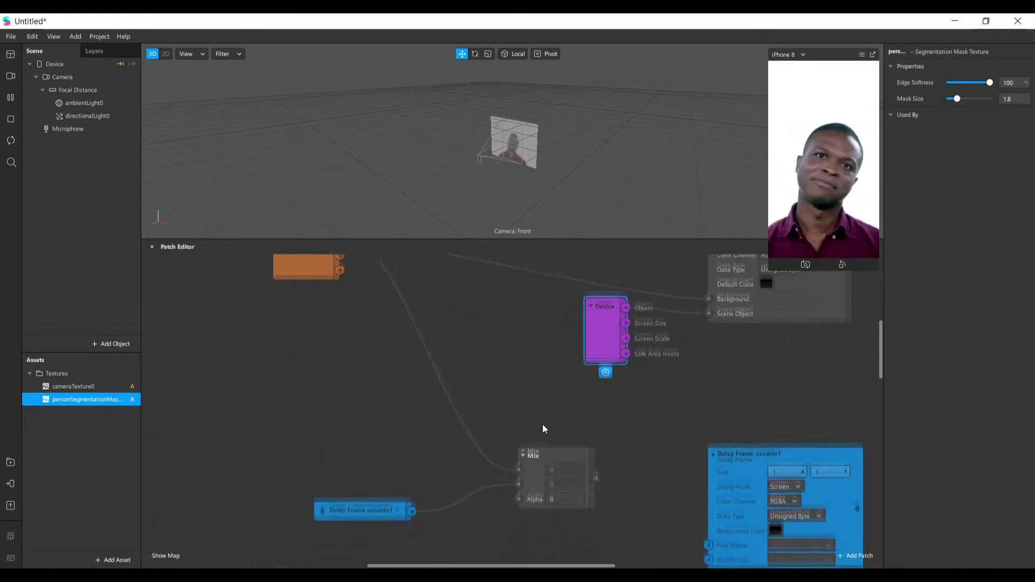
left_click_drag(328, 427, 555, 523)
left_click_drag(541, 445, 471, 472)
scroll(588, 488, "down", 2)
left_click_drag(478, 422, 426, 402)
Step: Nudge the Mix patch further left and add a Shader Render Pass fed by its output
left_click(475, 355)
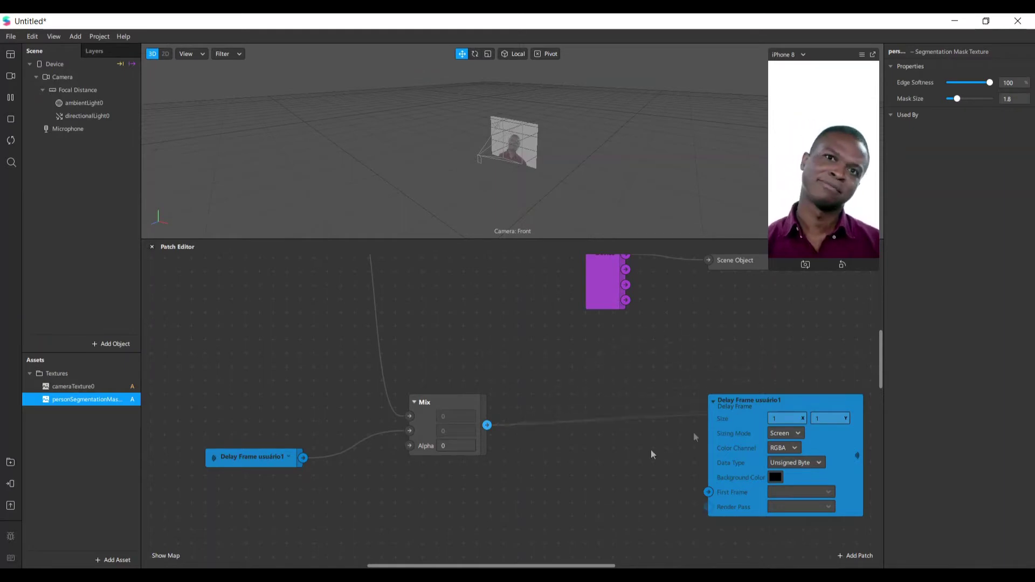
left_click_drag(709, 507, 709, 506)
left_click_drag(430, 415, 557, 421)
type("shade")
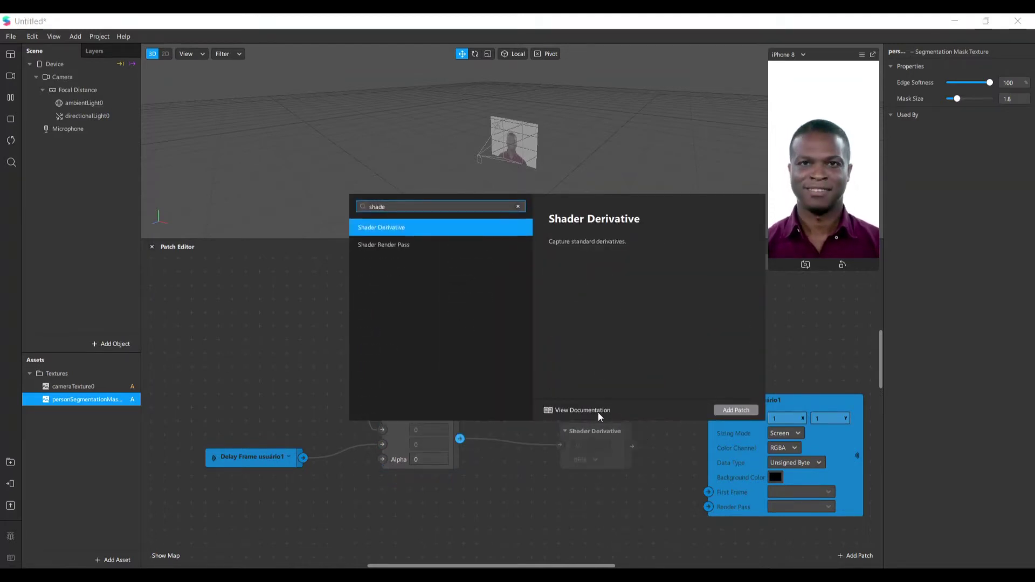
key("Down")
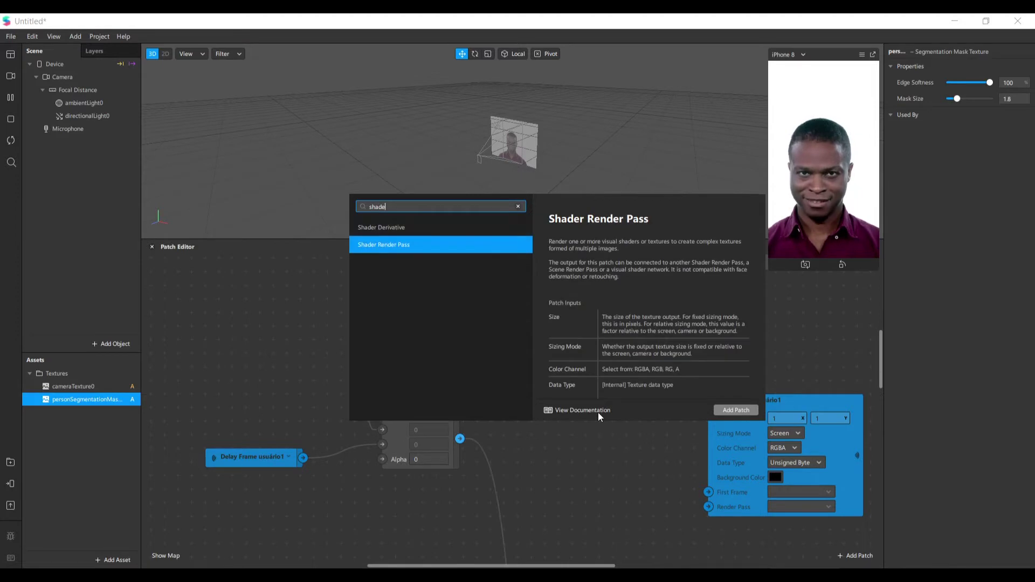
key("Return")
Step: Place the Shader Render Pass between the Mix and "Delay Frame usuário1" and connect its texture to that Delay Frame's Render Pass input
scroll(585, 429, "down", 5)
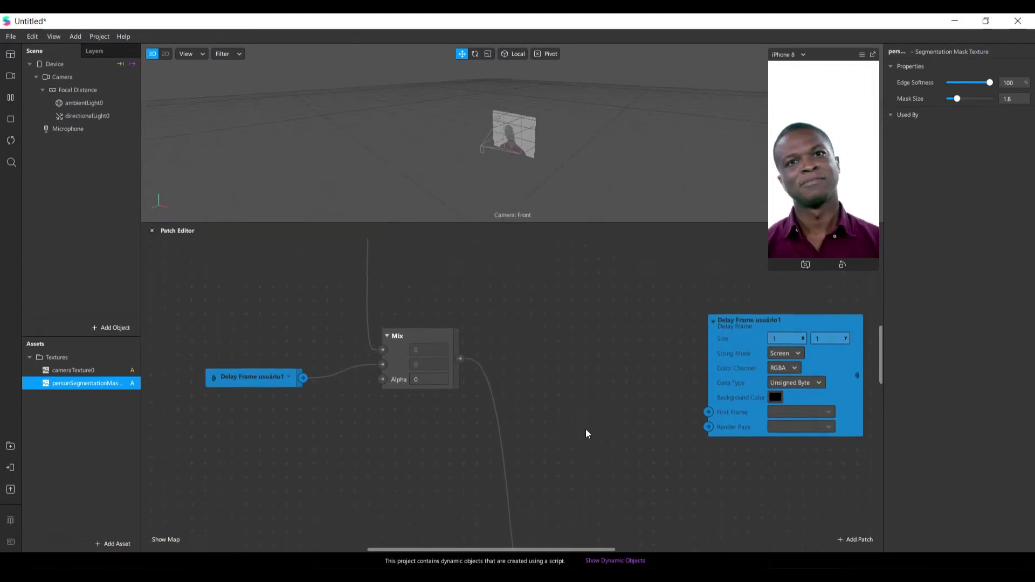
scroll(586, 429, "down", 3)
left_click_drag(590, 387, 572, 195)
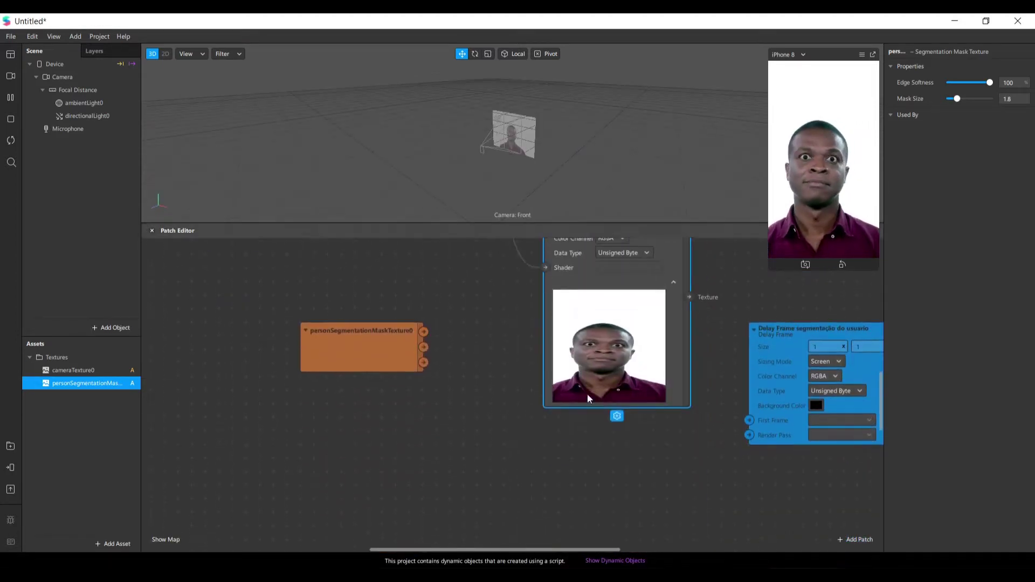
scroll(582, 377, "up", 3)
scroll(577, 361, "up", 5)
left_click_drag(570, 491, 530, 344)
left_click_drag(647, 449, 708, 479)
left_click_drag(623, 396, 653, 370)
Step: Tidy the spacing by moving the Shader Render Pass closer to the Mix and levelling the "Delay Frame usuário1" receiver with the Mix's second input
left_click(255, 426)
left_click_drag(256, 414, 281, 399)
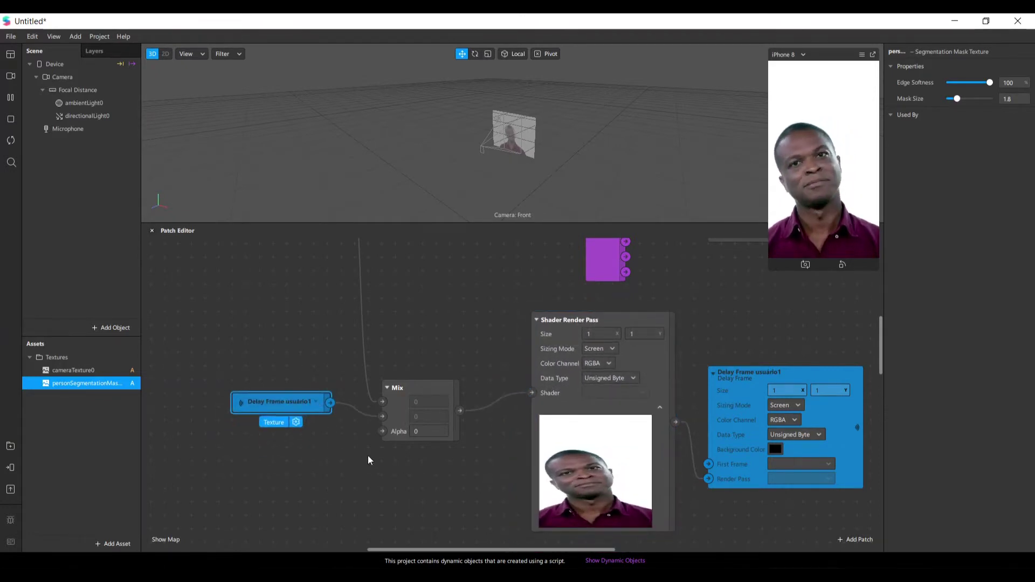
scroll(371, 456, "up", 2)
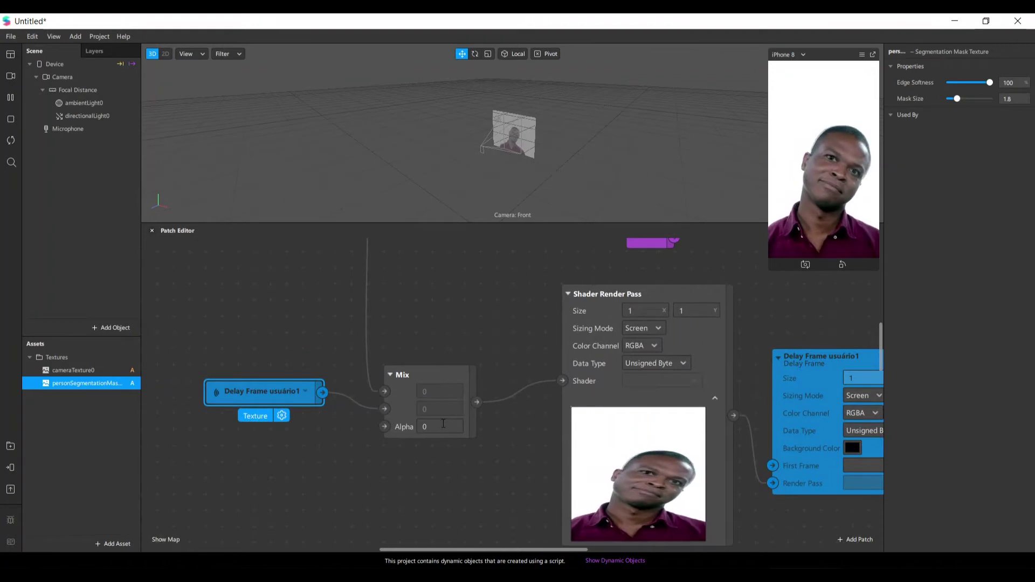
left_click(440, 429)
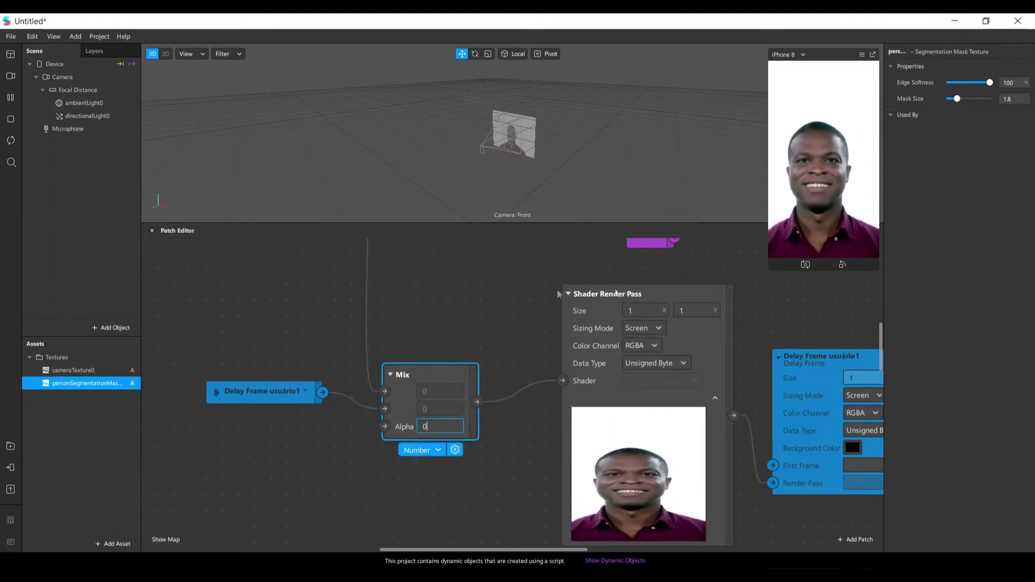
left_click(685, 355)
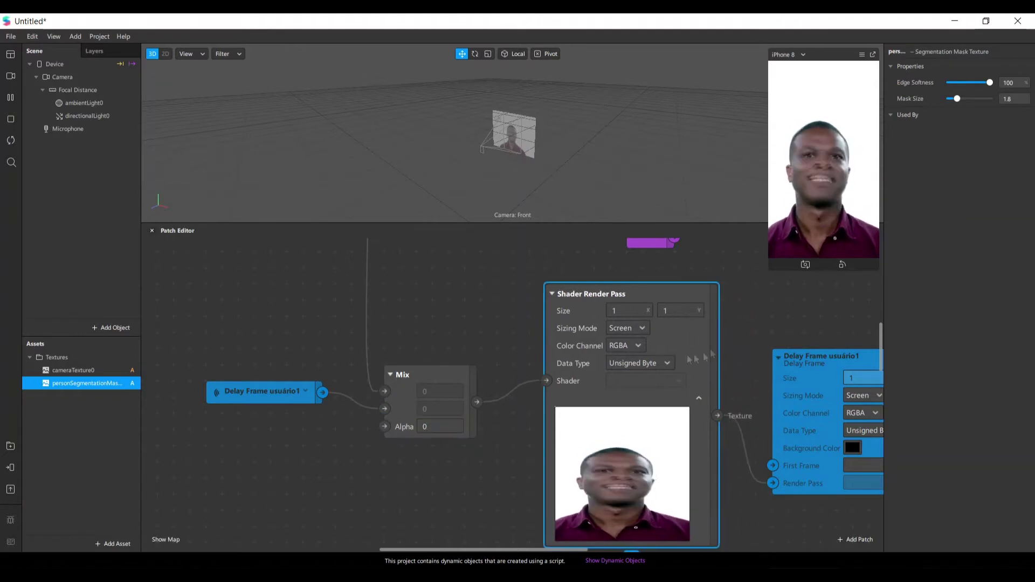
scroll(458, 332, "up", 5)
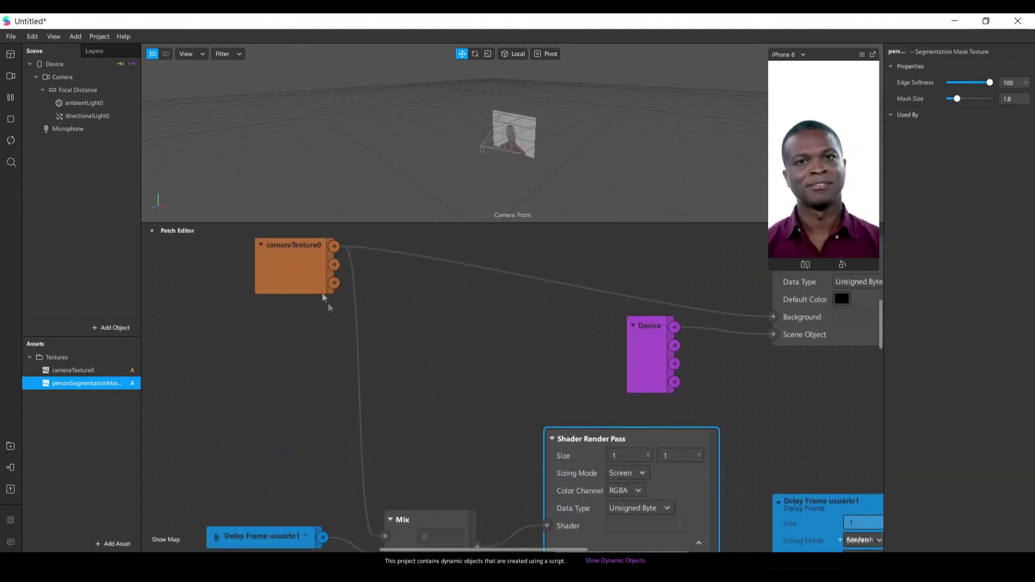
scroll(407, 473, "down", 4)
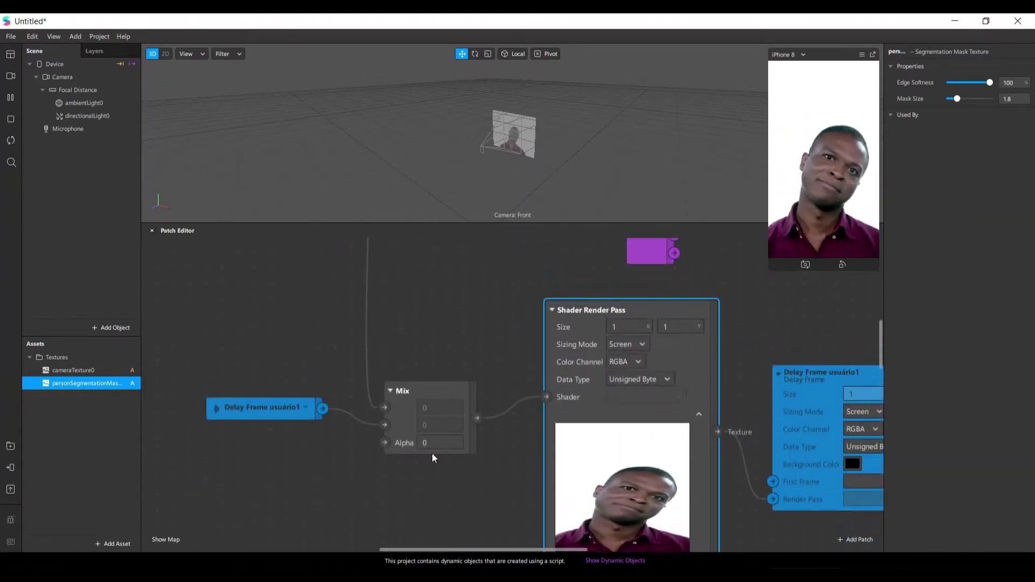
scroll(439, 463, "right", 1)
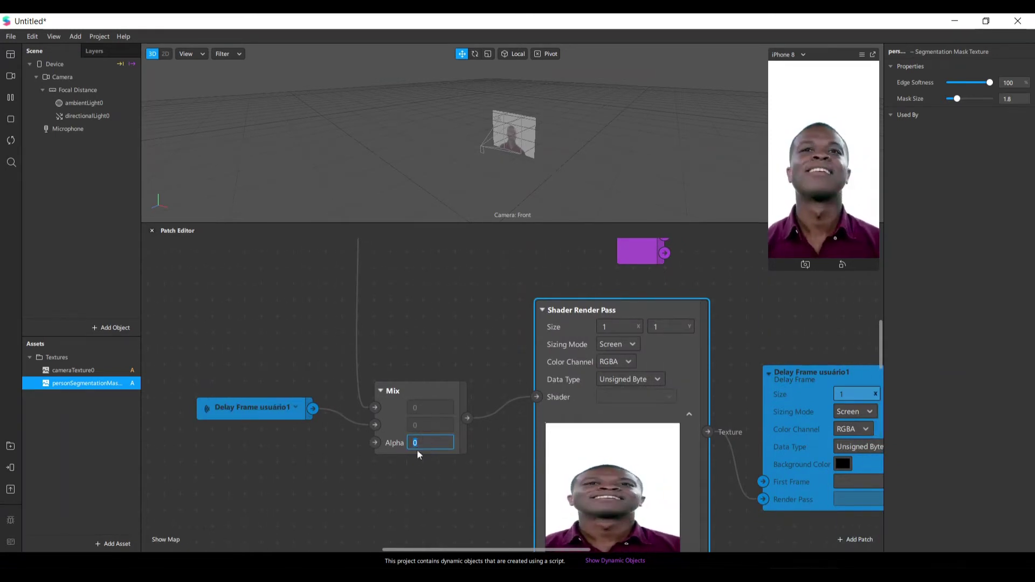
left_click(398, 439)
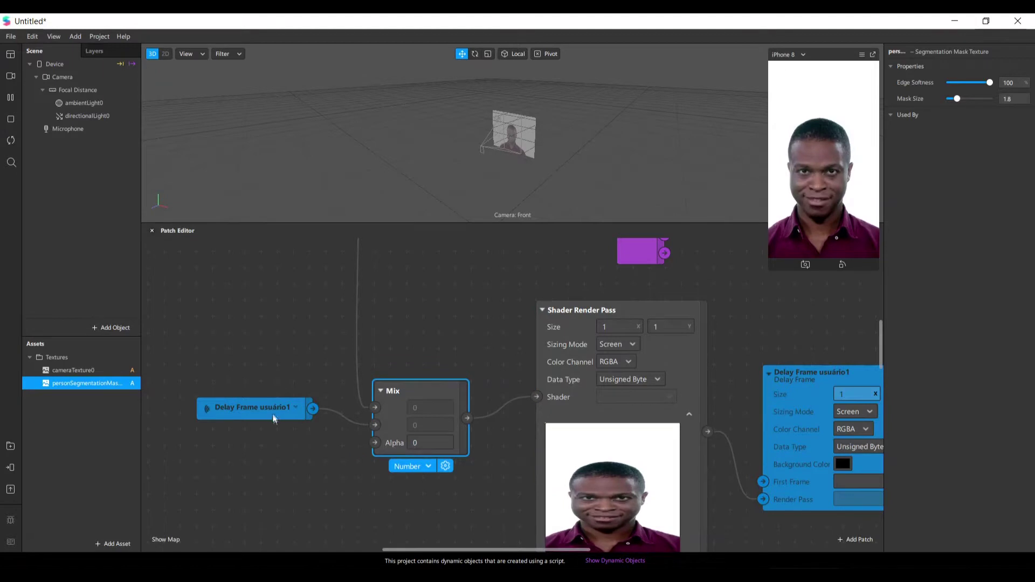
left_click_drag(273, 413, 270, 429)
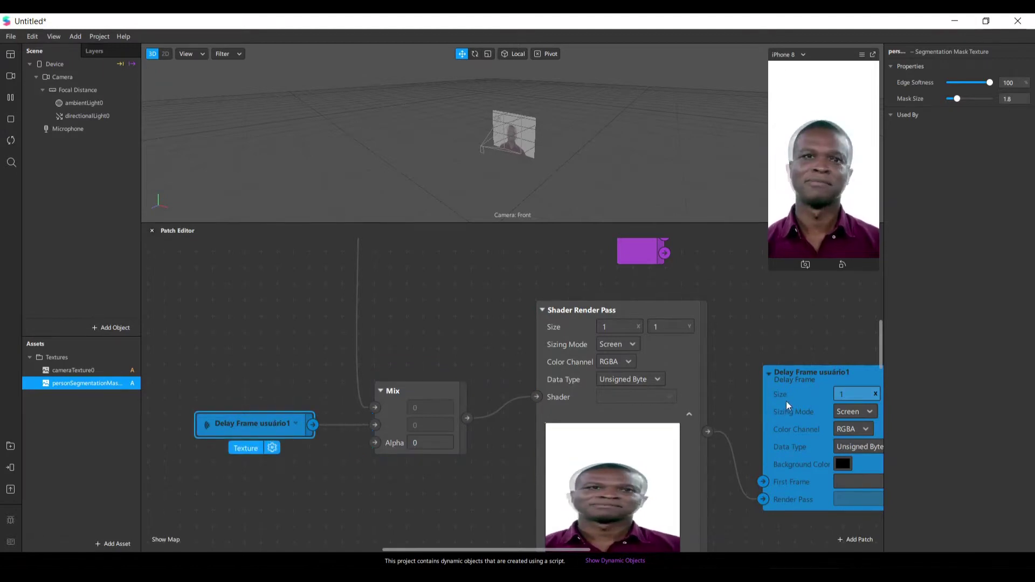
Step: Set the Mix patch's Alpha to 1 and check the result in the Shader Render Pass preview
left_click(451, 447)
type("1")
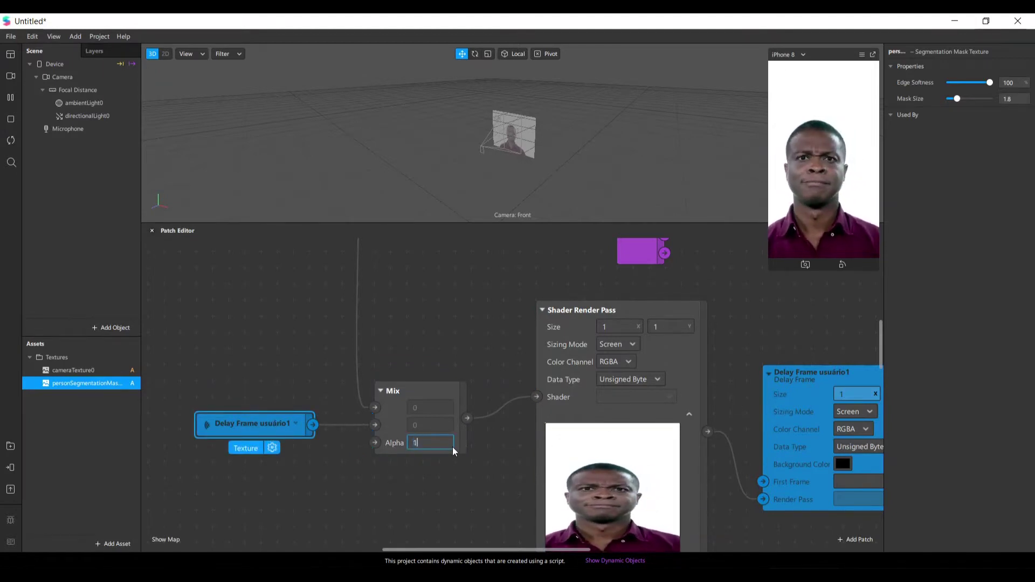
key("Return")
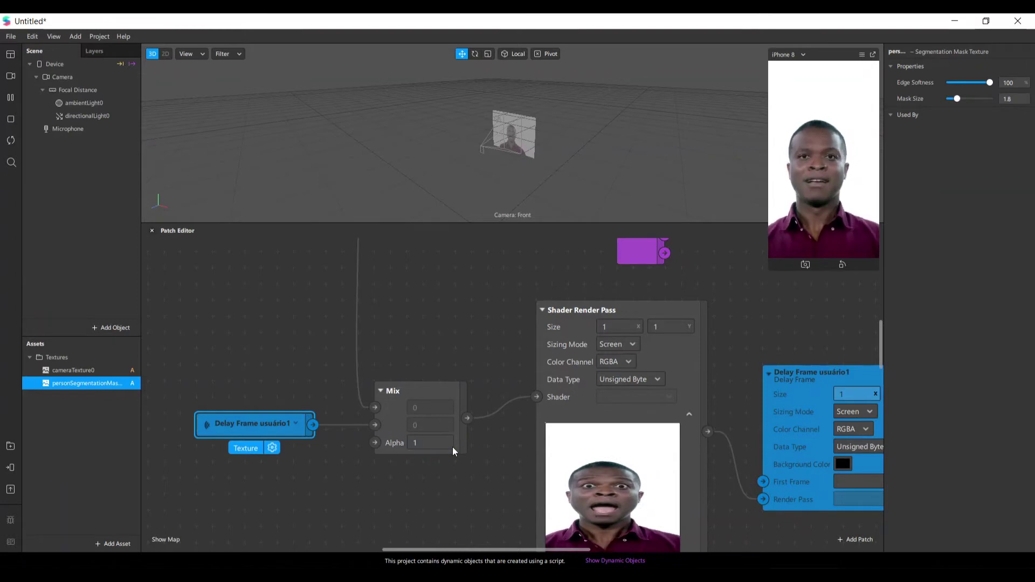
scroll(527, 426, "down", 3)
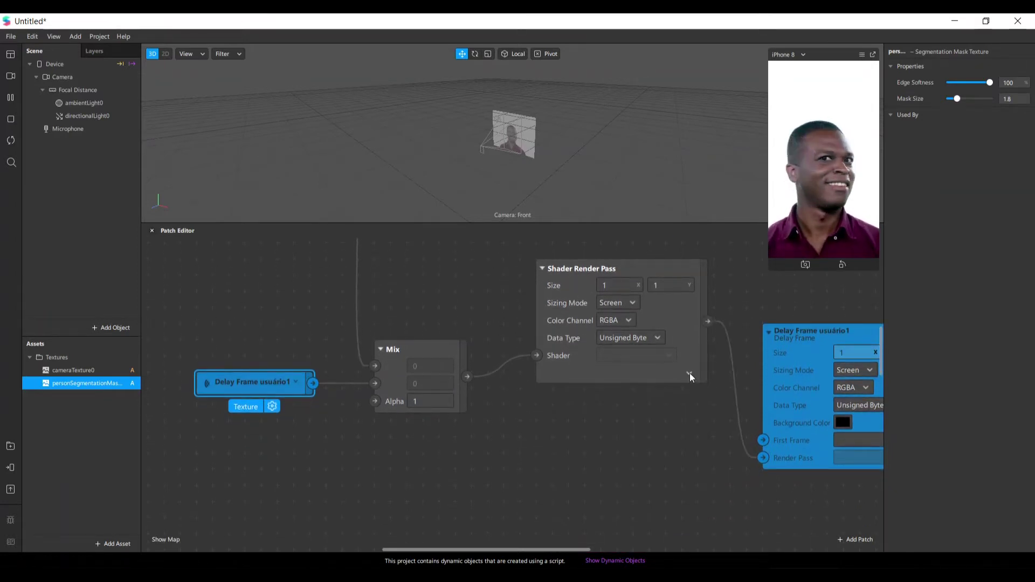
scroll(661, 424, "down", 1)
scroll(648, 473, "up", 2, "ctrl")
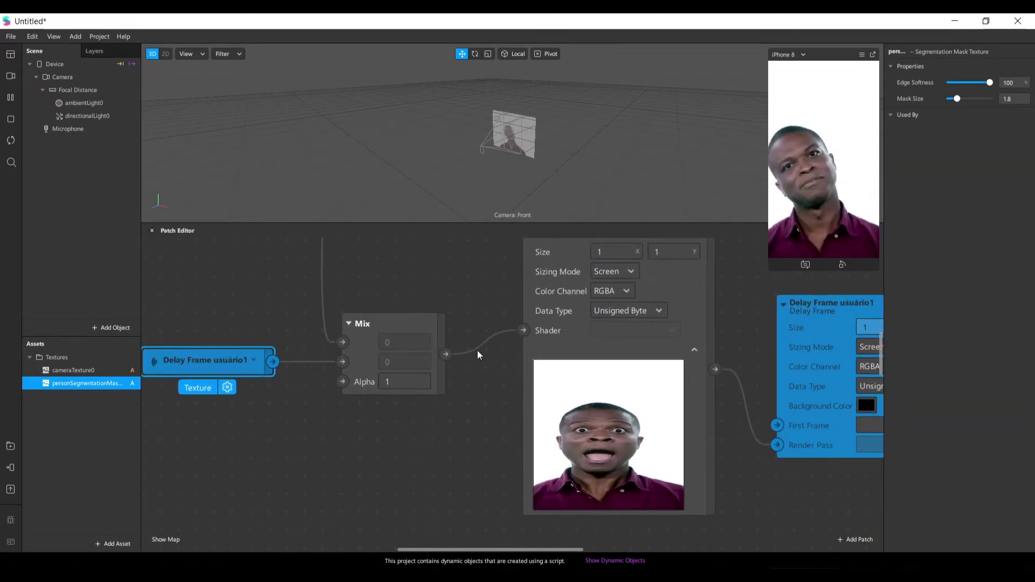
scroll(602, 413, "up", 1)
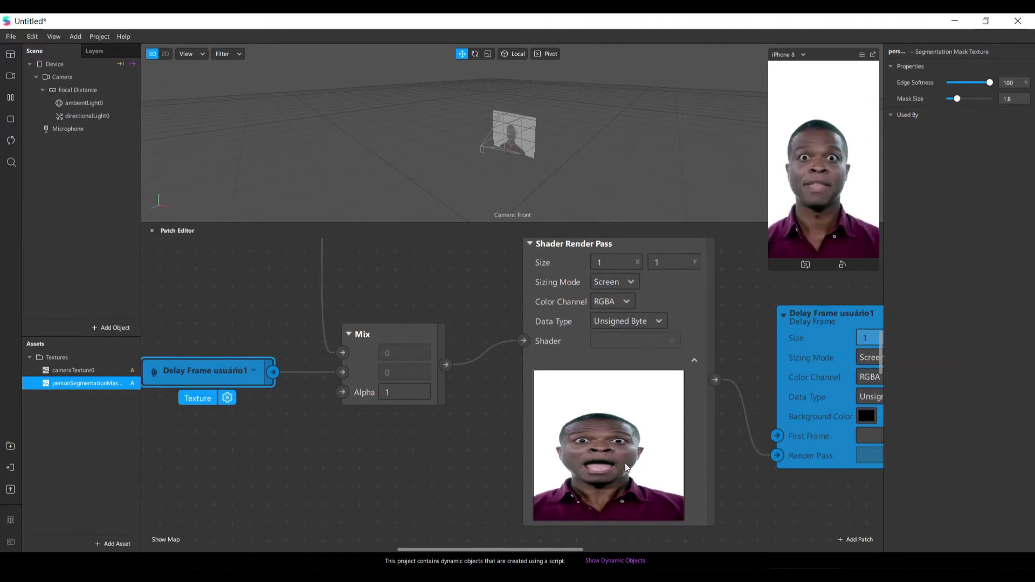
scroll(529, 377, "up", 3)
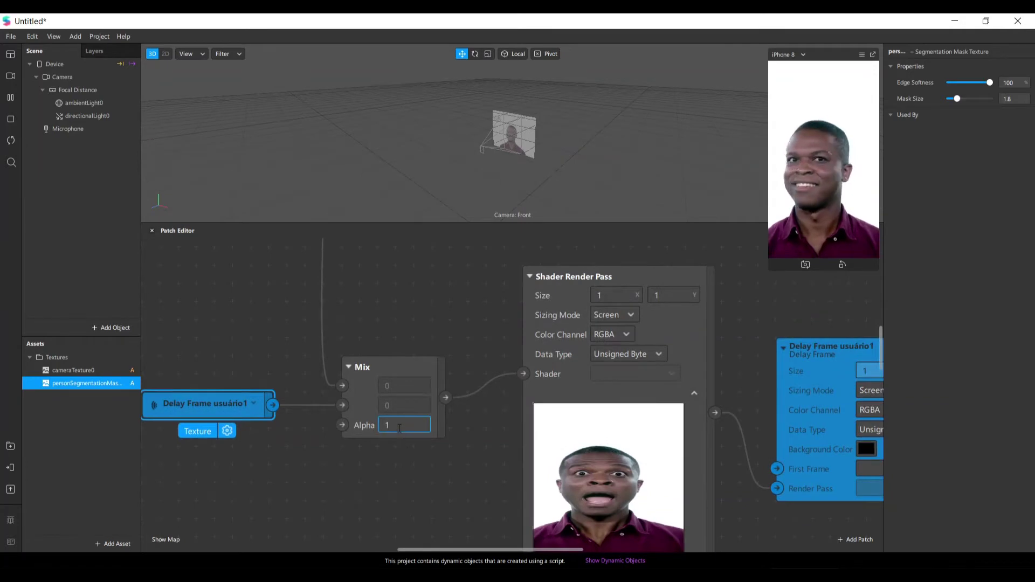
Step: Set the Mix patch's Alpha back to 0
middle_click_drag(402, 429, 385, 424)
double_click(377, 421)
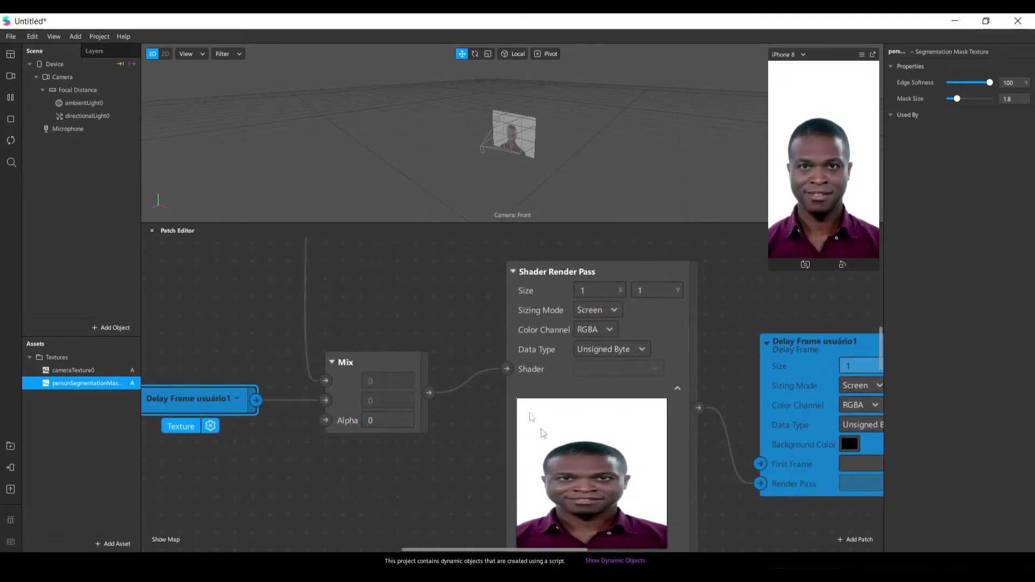
scroll(470, 471, "up", 10)
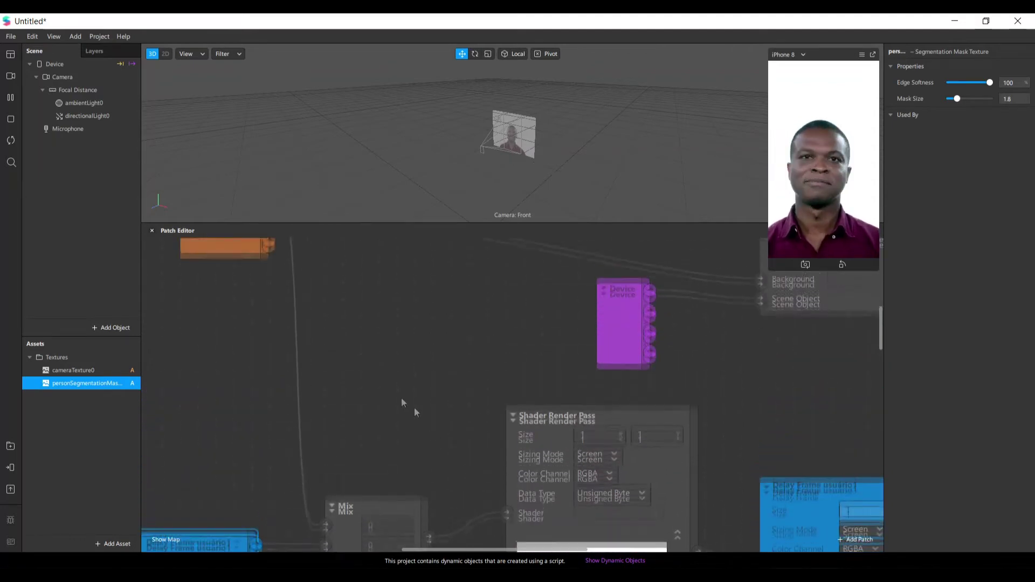
Step: Spread the patches out by moving the Mix, the "Delay Frame usuário1" receiver and the "Delay Frame usuário1" patch farther from the Shader Render Pass
scroll(415, 412, "up", 3)
scroll(288, 467, "down", 10)
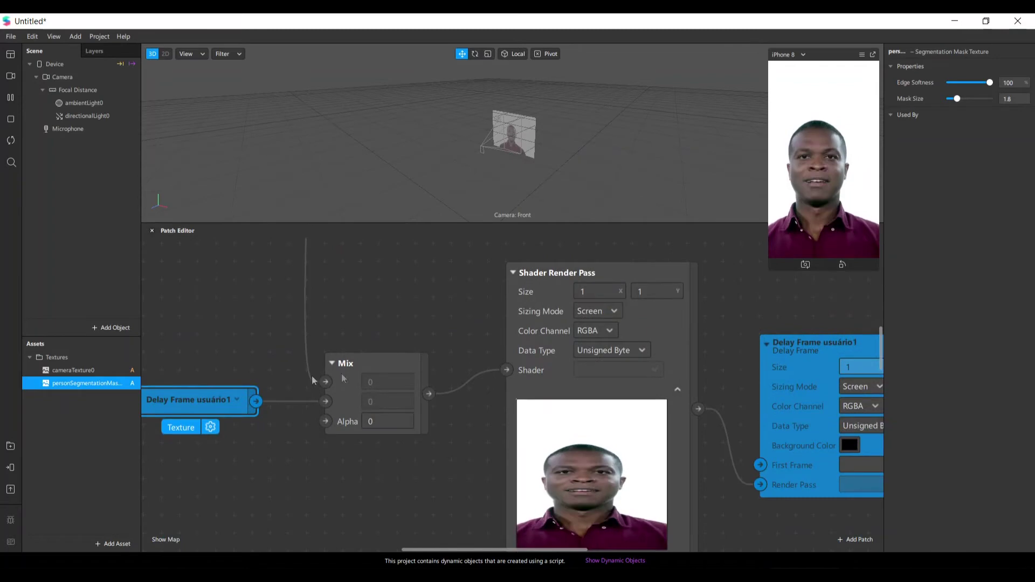
scroll(407, 413, "down", 3, "ctrl")
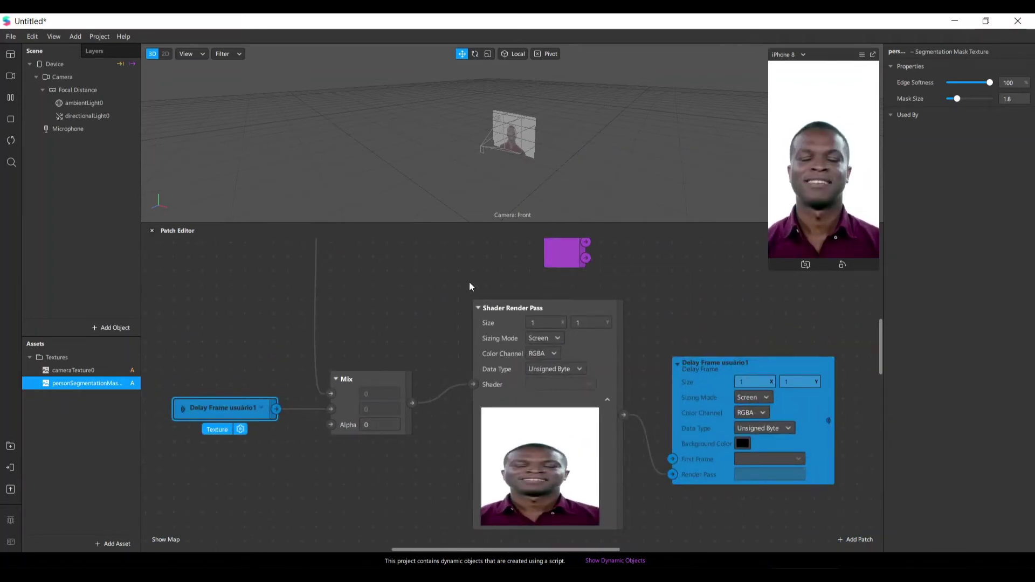
scroll(412, 373, "down", 1)
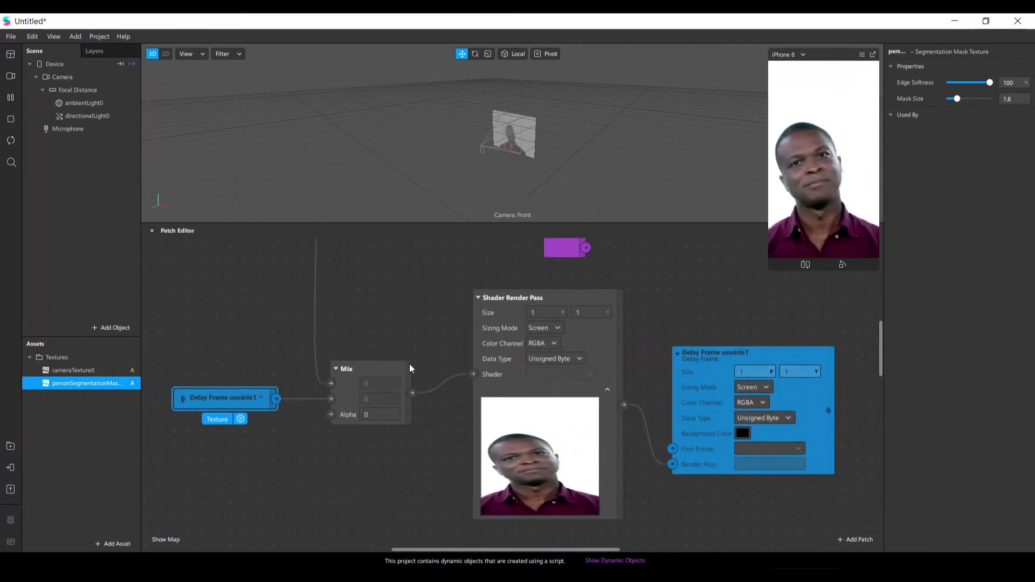
left_click(369, 378)
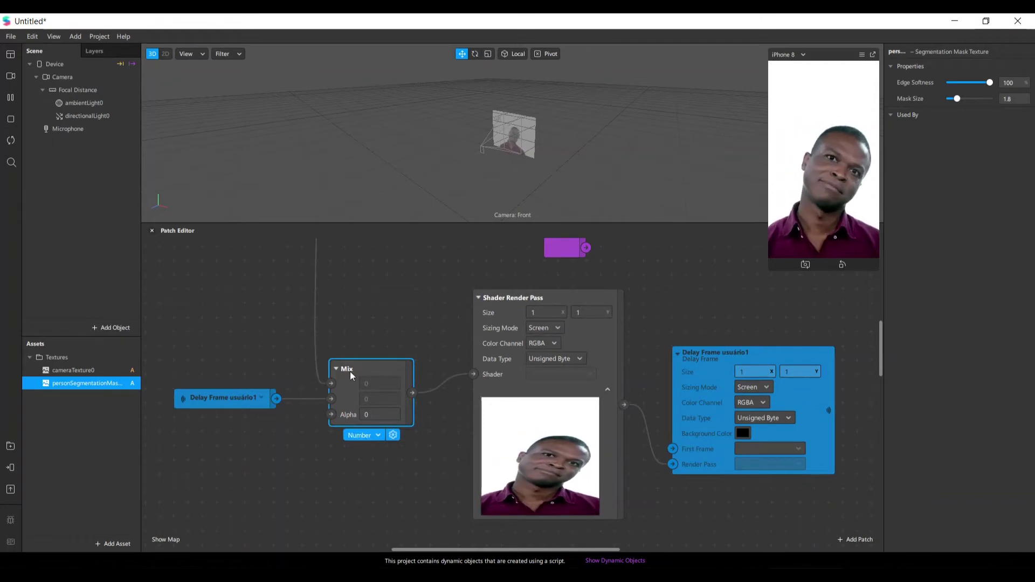
scroll(379, 382, "up", 1)
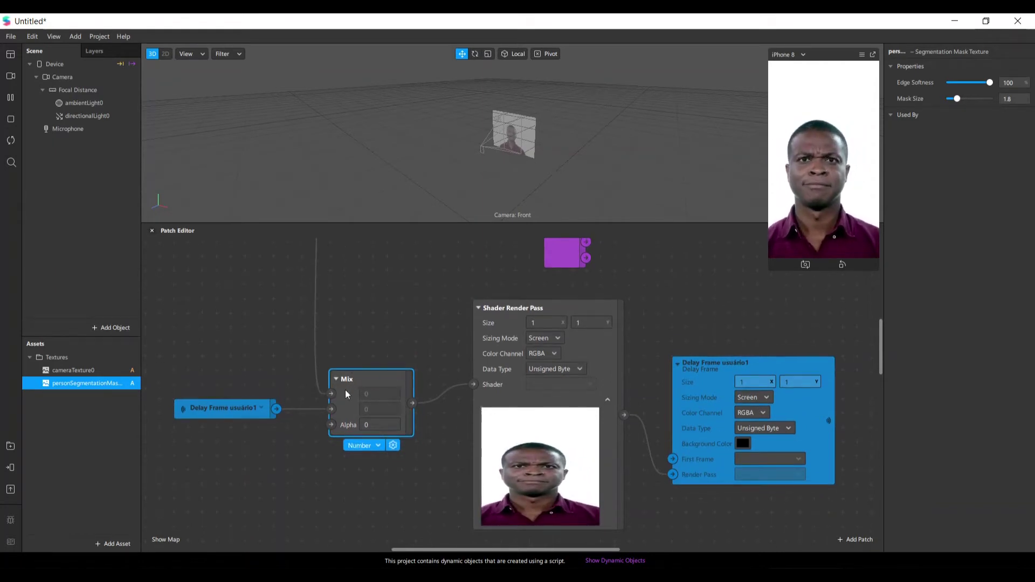
left_click_drag(352, 381, 323, 353)
left_click_drag(254, 405, 196, 391)
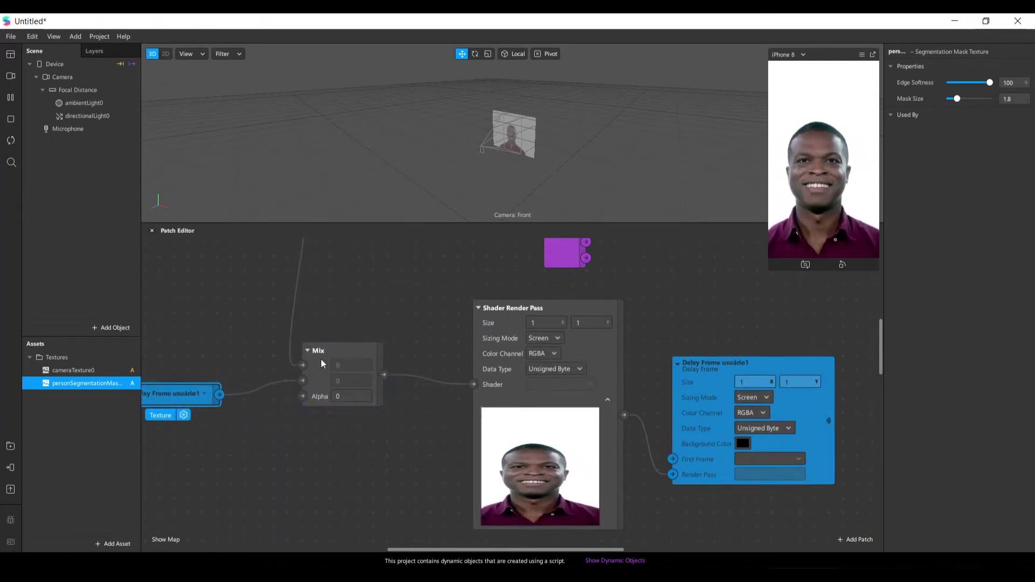
left_click_drag(599, 367, 600, 367)
left_click_drag(733, 363, 748, 349)
left_click(693, 334)
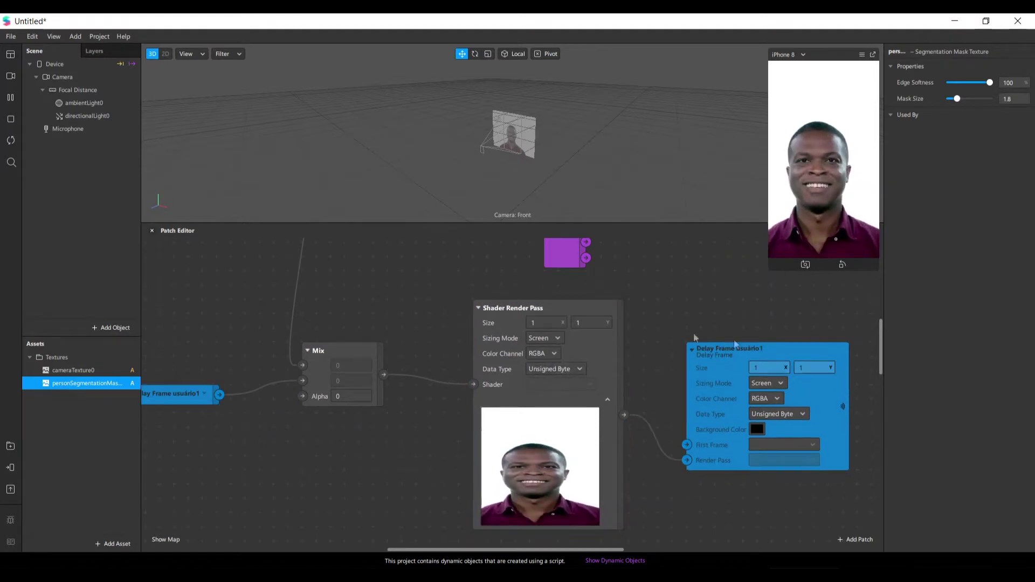
Step: Set the Mix patch's Alpha to 1 and slightly enlarge the device preview
scroll(742, 340, "up", 1)
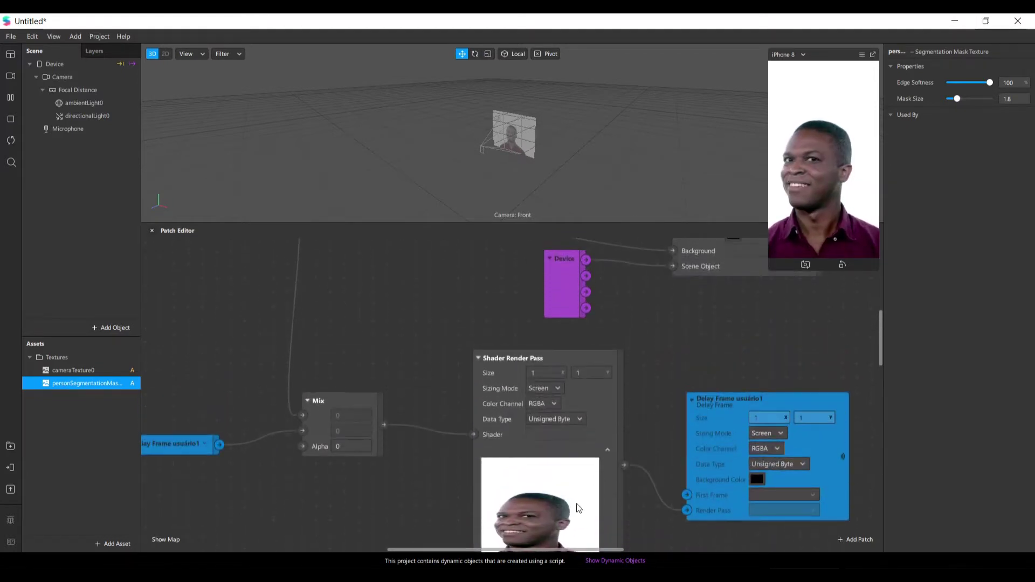
scroll(596, 463, "down", 1)
double_click(344, 407)
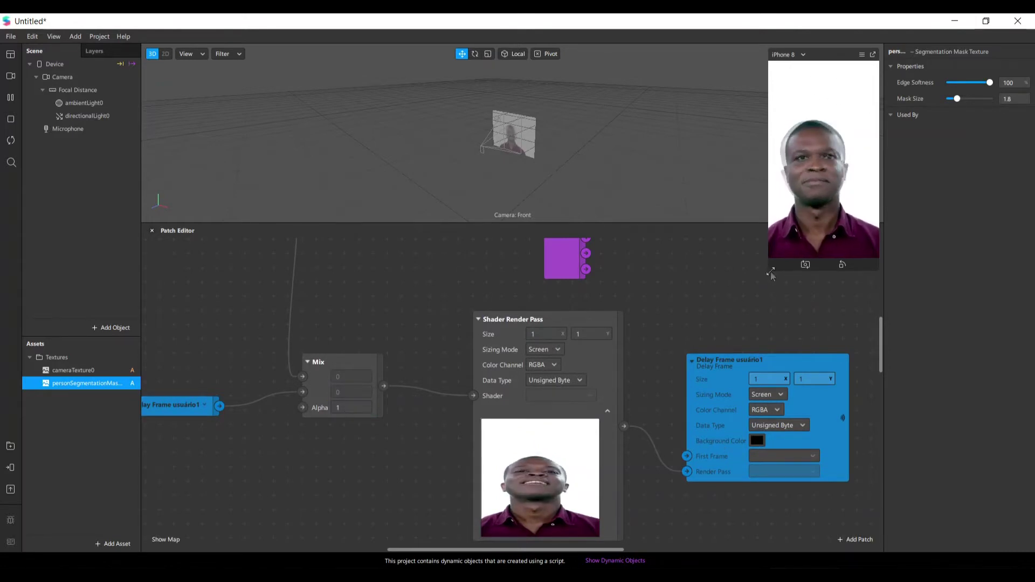
left_click_drag(773, 268, 757, 291)
scroll(701, 323, "up", 5)
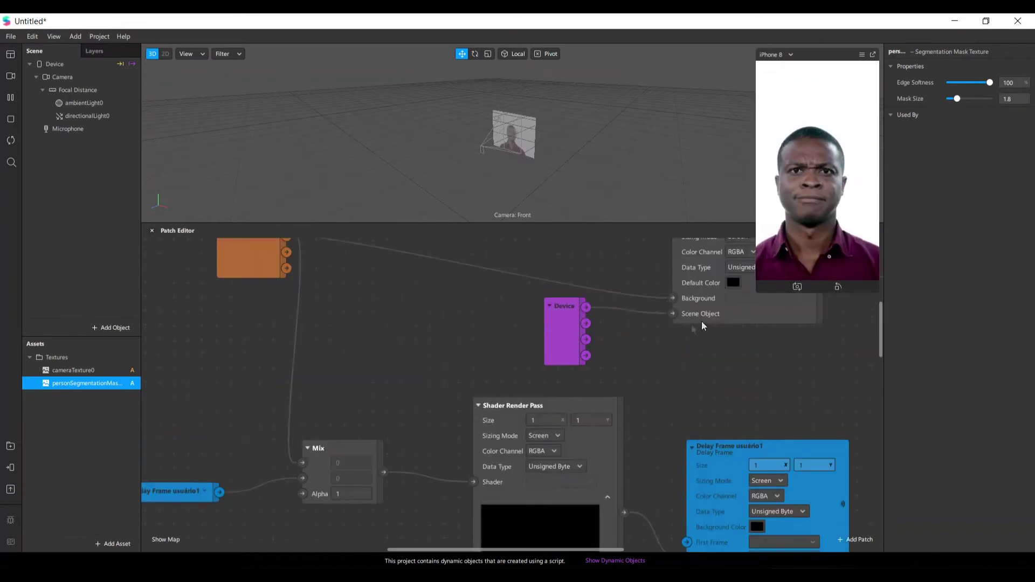
scroll(470, 439, "down", 5)
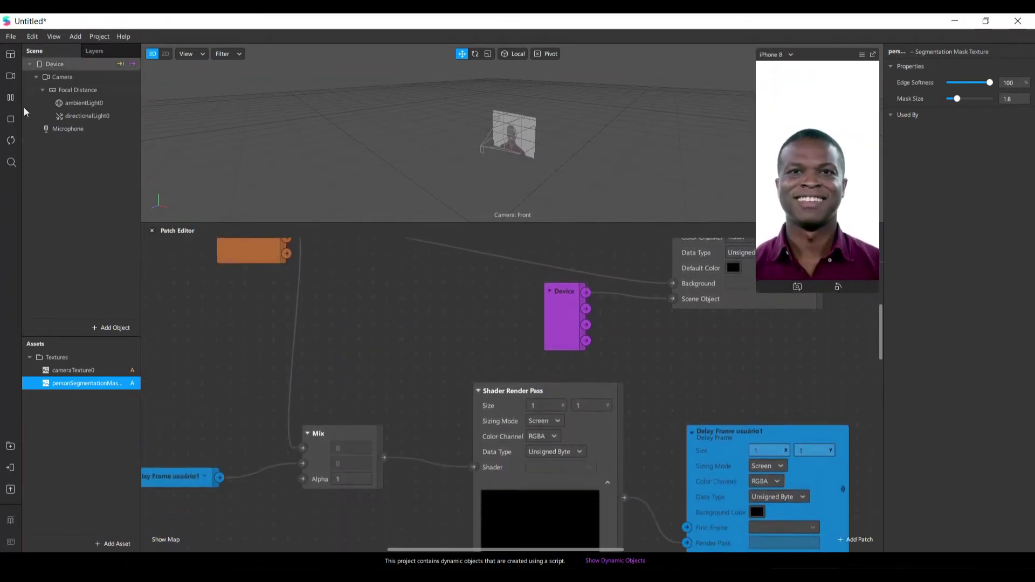
scroll(323, 407, "down", 1)
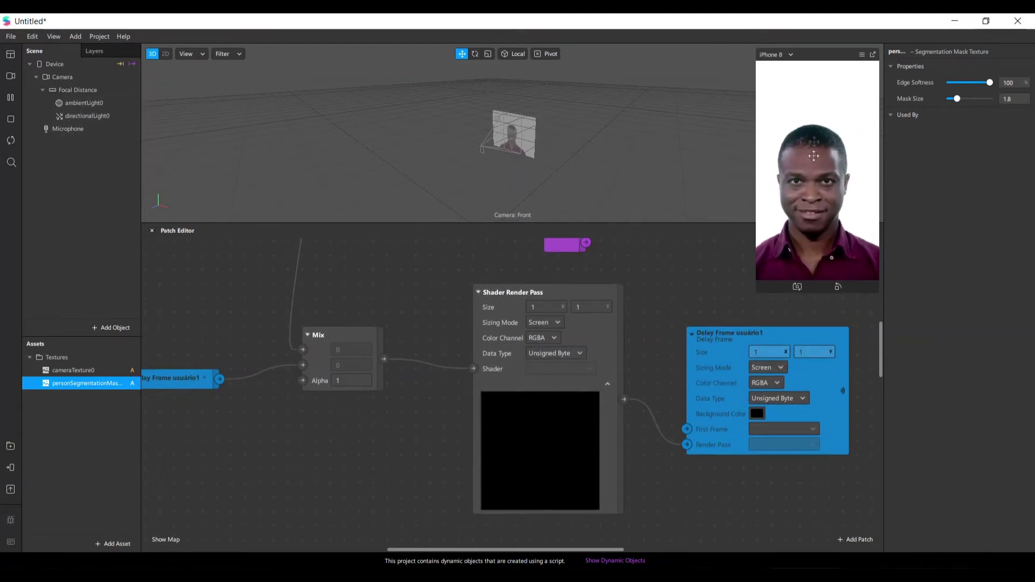
Step: Add a Rectangle object to the scene and rename it usuario1
left_click(104, 329)
type("recta")
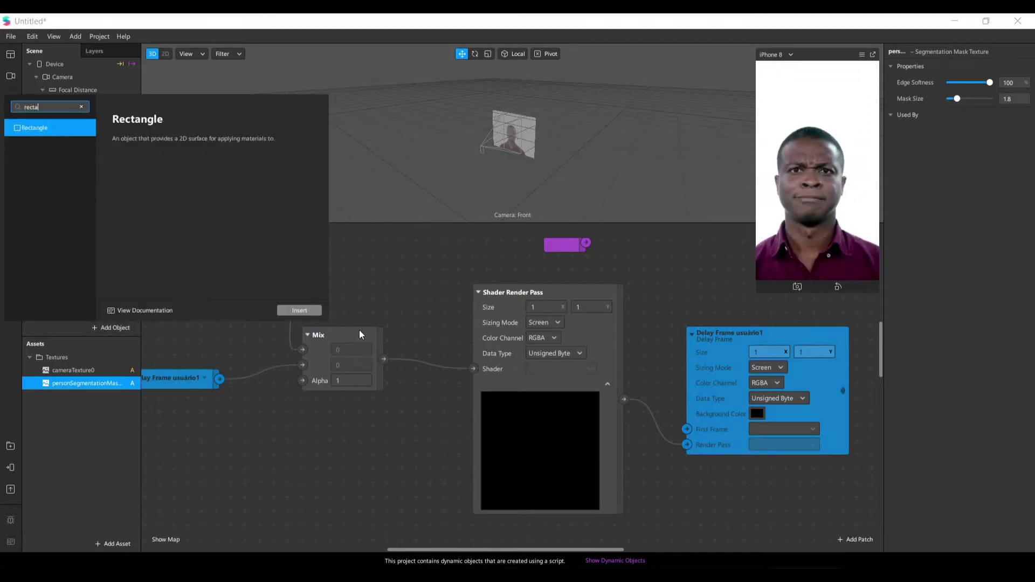
key("Return")
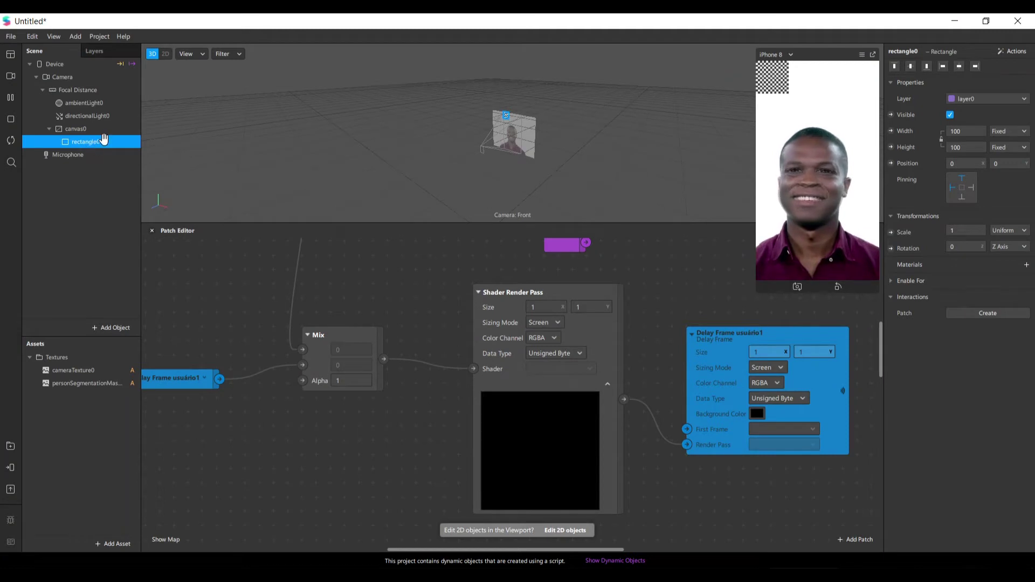
type("usuario1")
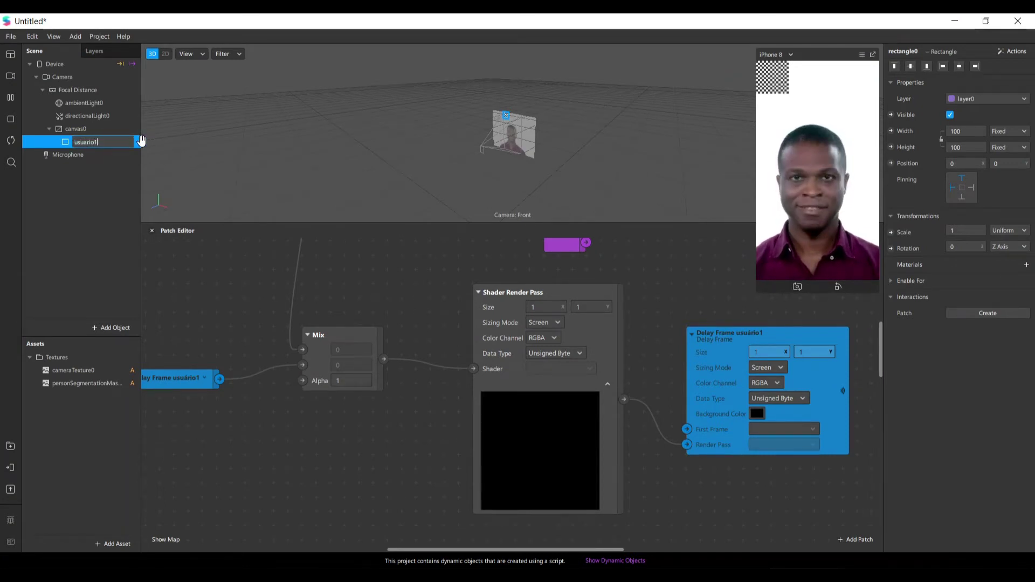
key("Return")
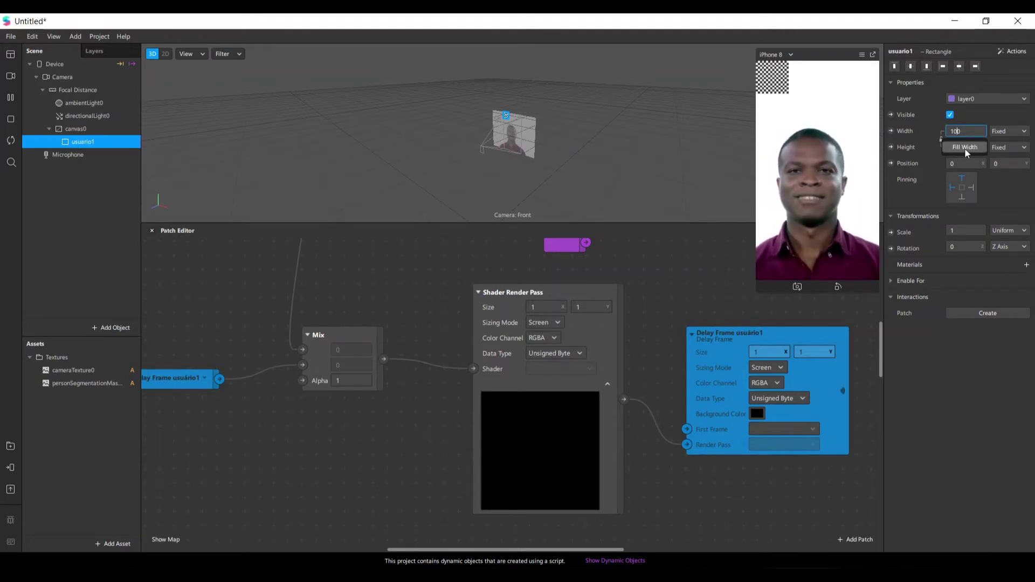
Step: Make the usuario1 rectangle fill the full width and height, and create a new material for it
left_click(965, 150)
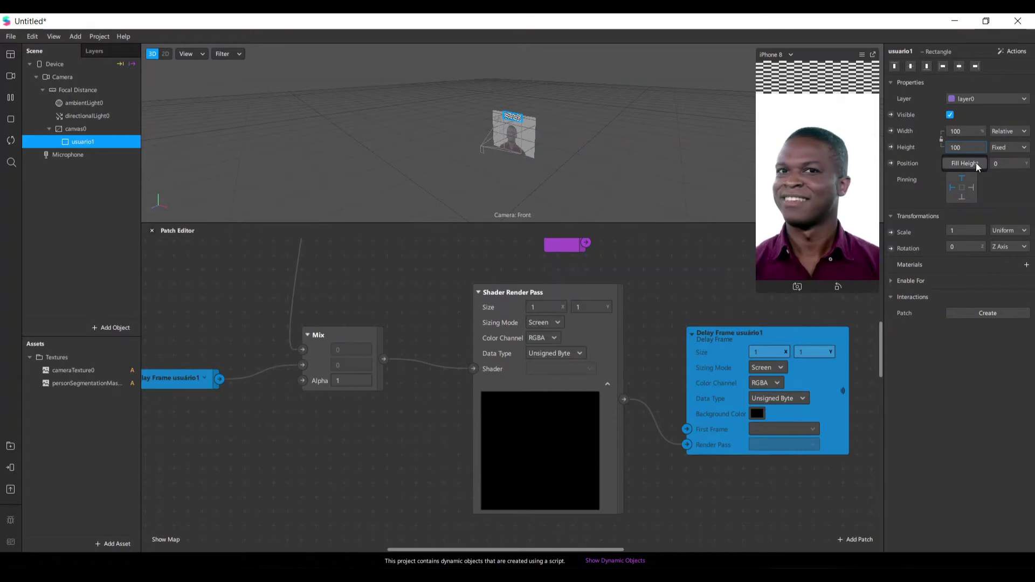
key("Return")
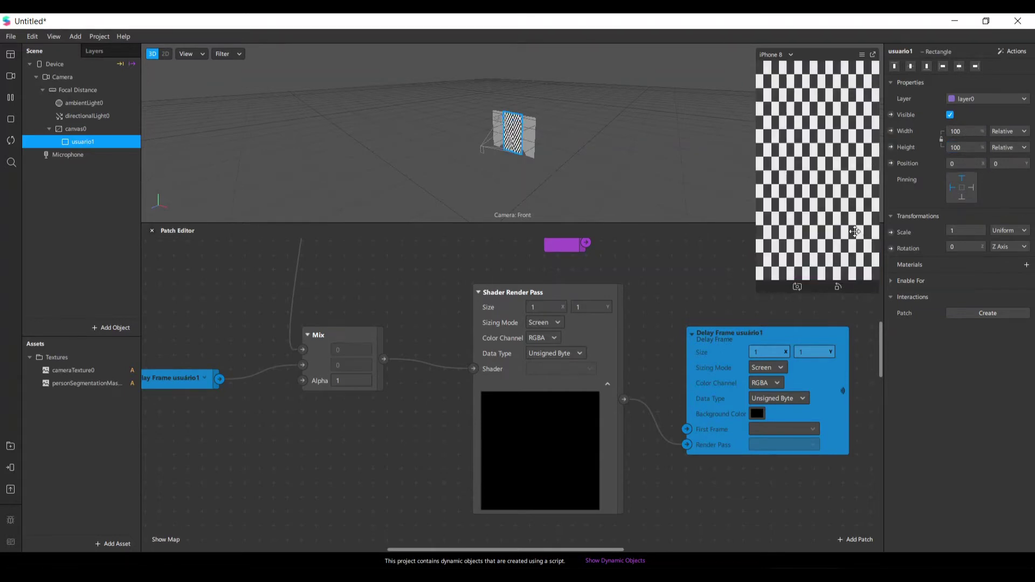
left_click(1026, 265)
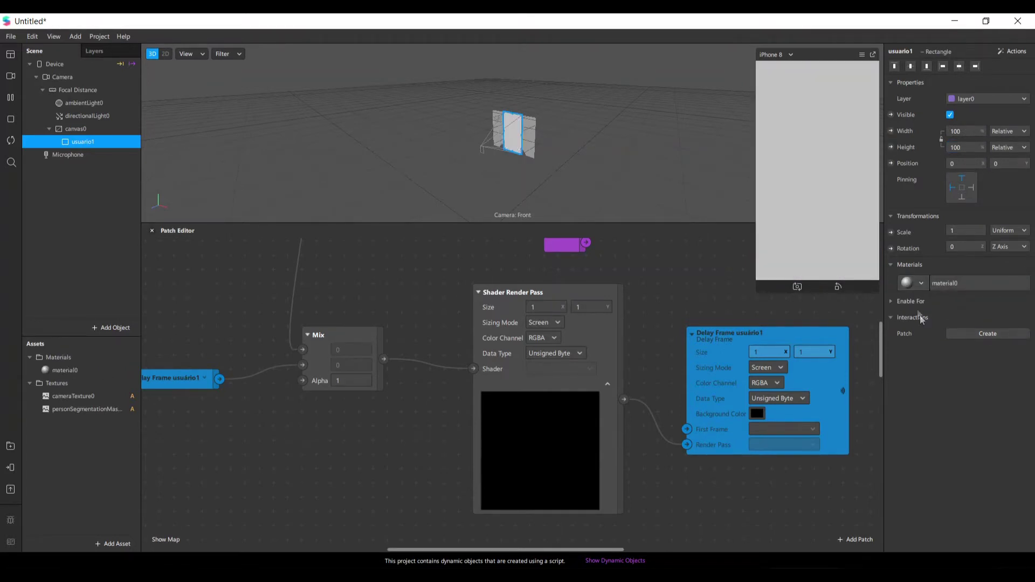
Step: Rename the rectangle's new material usuario1_mat and set its shader type to Flat
left_click(77, 371)
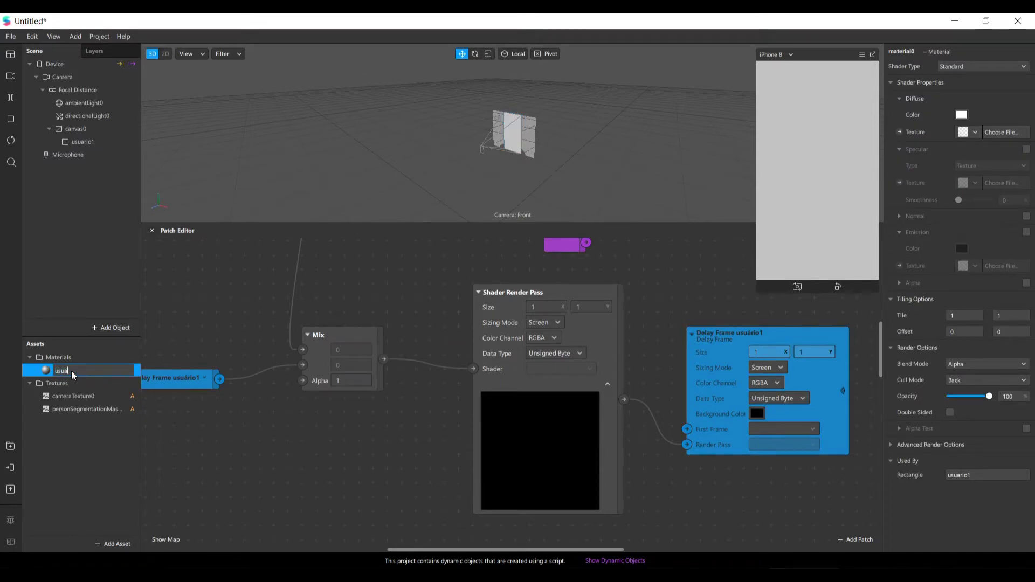
type("t")
key("Return")
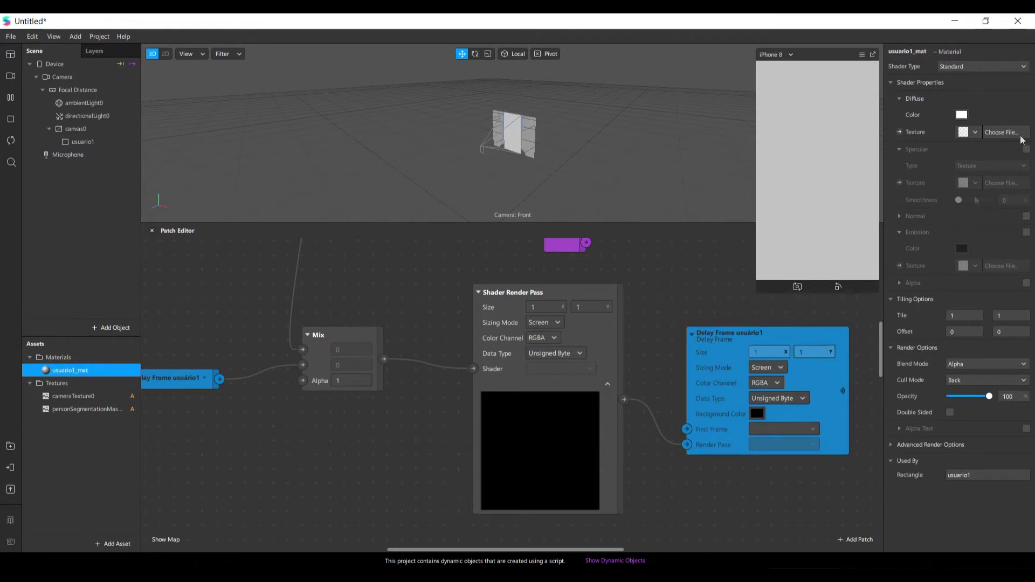
left_click(992, 67)
key("Return")
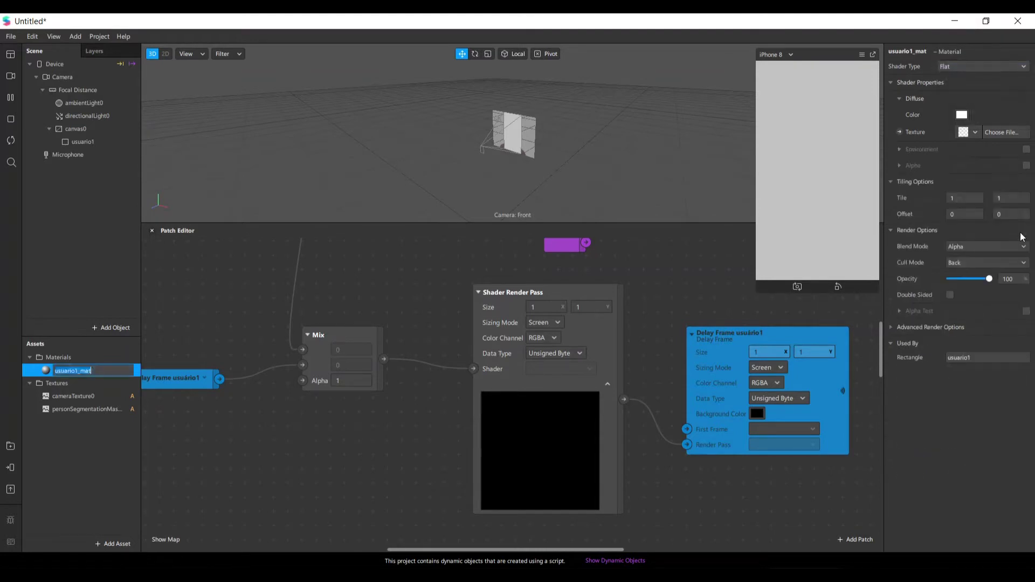
Step: Create a patch for usuario1_mat's diffuse texture and arrange it above the "Delay Frame usuário1" patch, moving that patch farther from the Shader Render Pass
left_click_drag(455, 550, 498, 549)
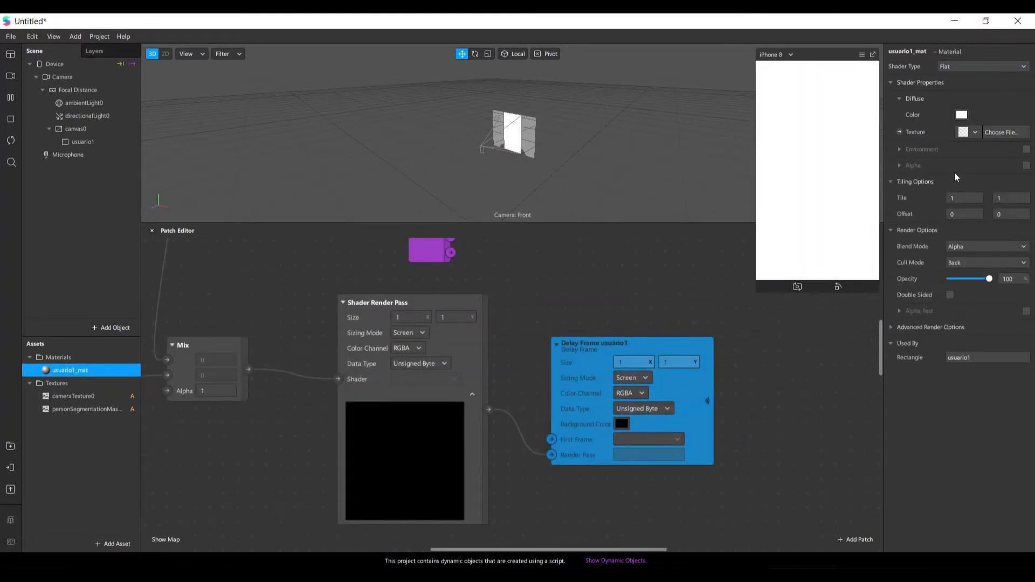
left_click(899, 132)
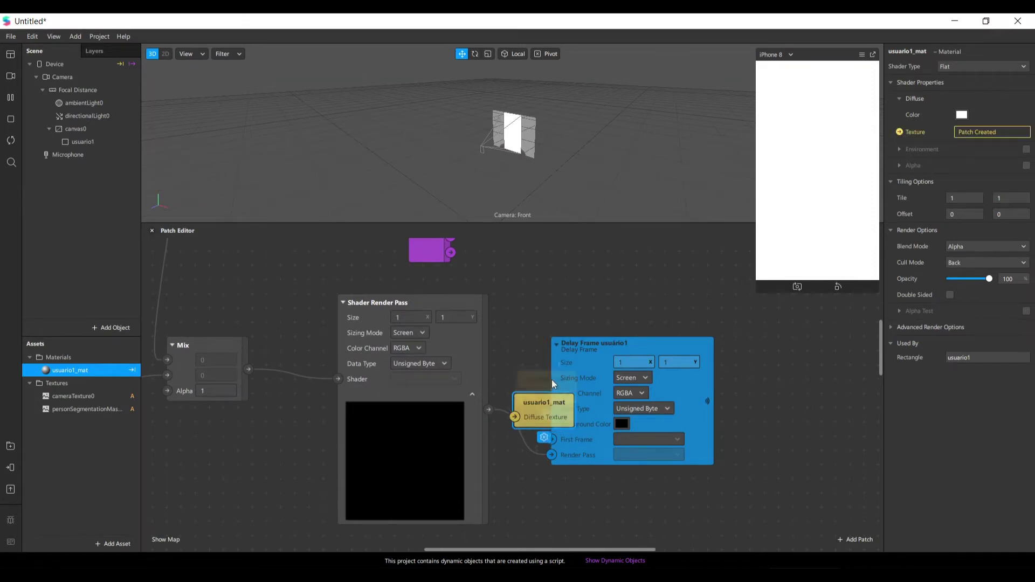
left_click_drag(551, 379, 642, 252)
scroll(658, 332, "up", 3)
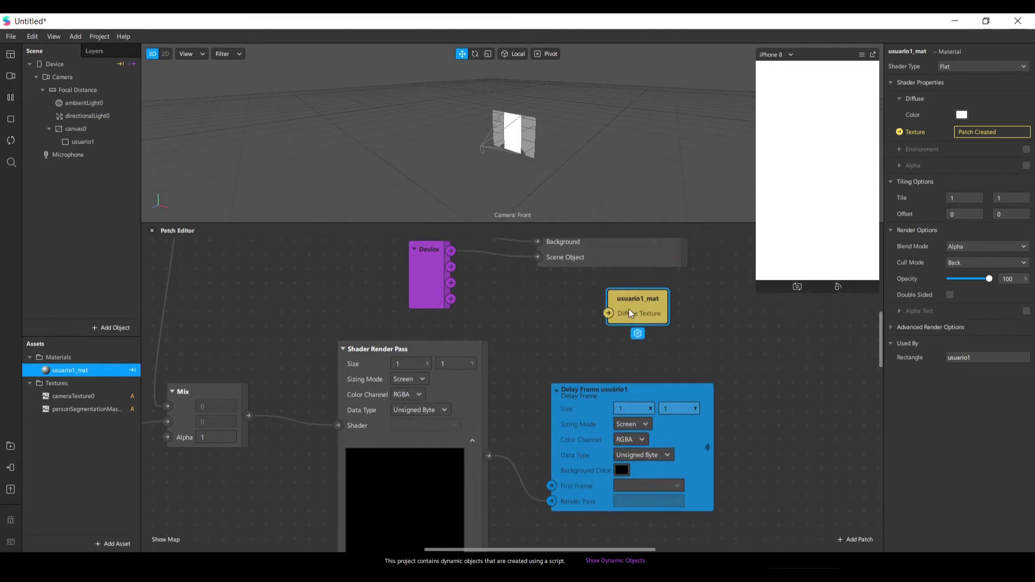
left_click_drag(657, 387, 727, 372)
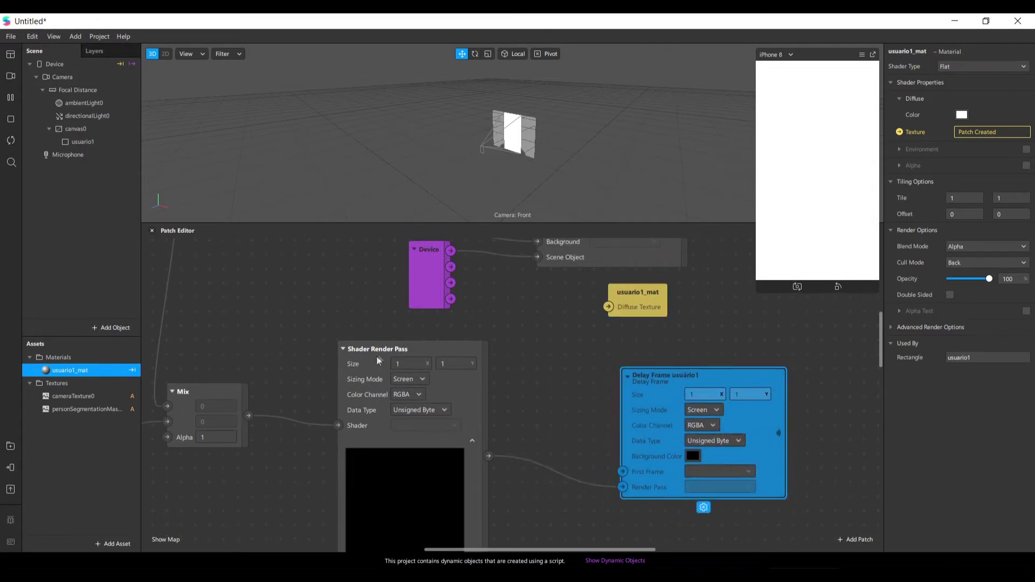
left_click_drag(634, 298, 606, 327)
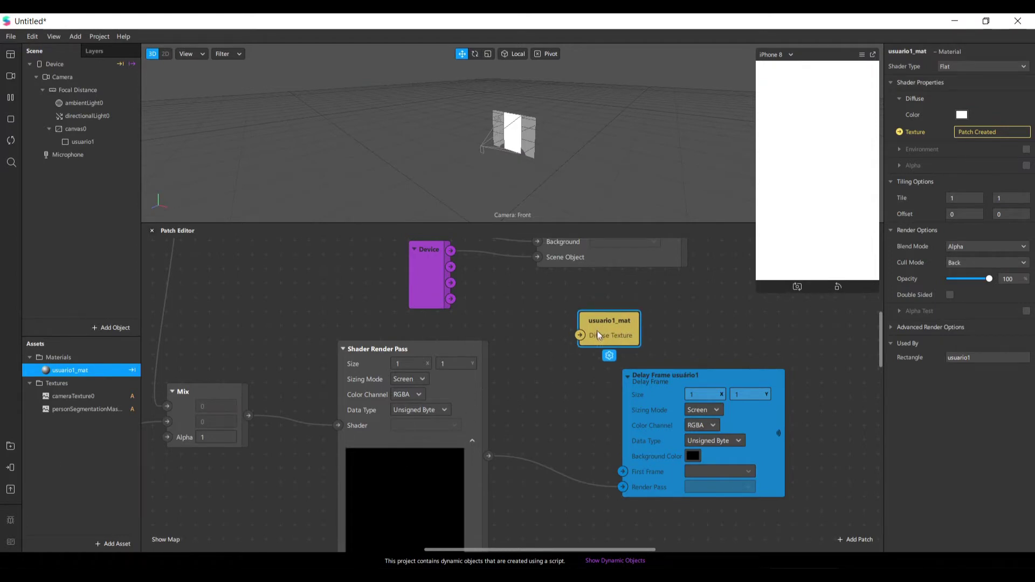
Step: Connect the Shader Render Pass output to the Diffuse Texture input of the usuario1_mat patch
scroll(522, 449, "down", 1)
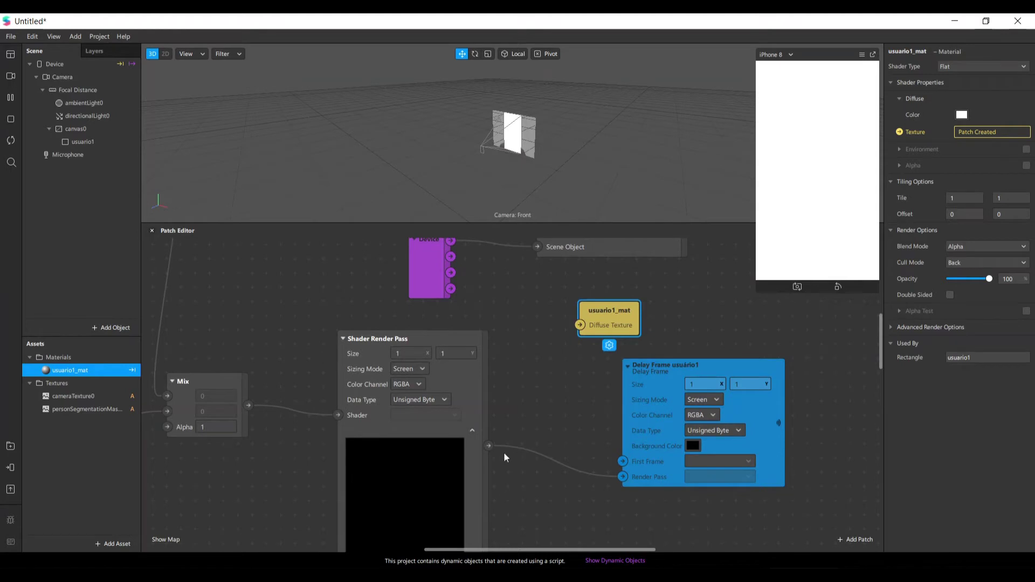
left_click_drag(580, 328, 580, 324)
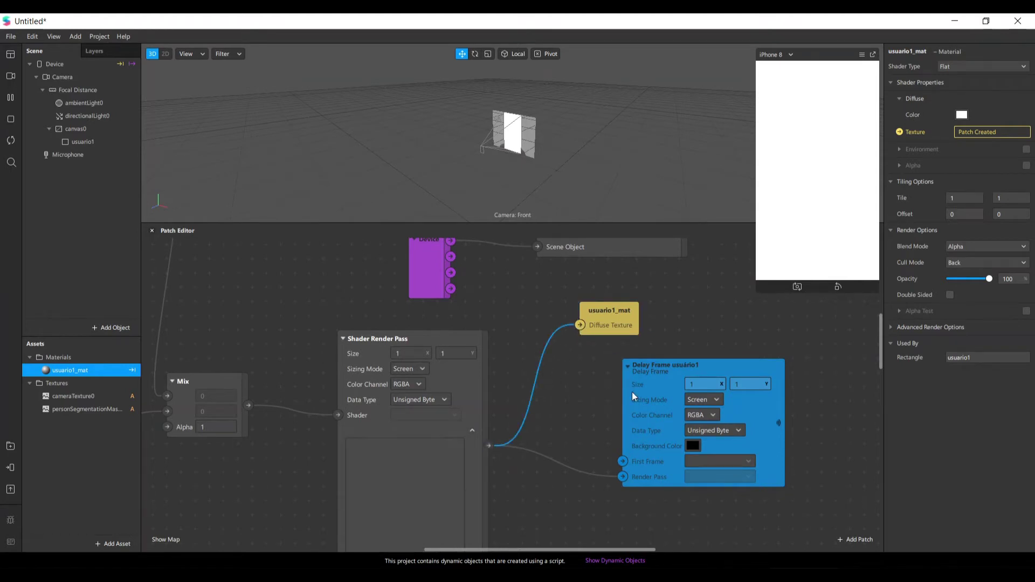
scroll(531, 425, "down", 3)
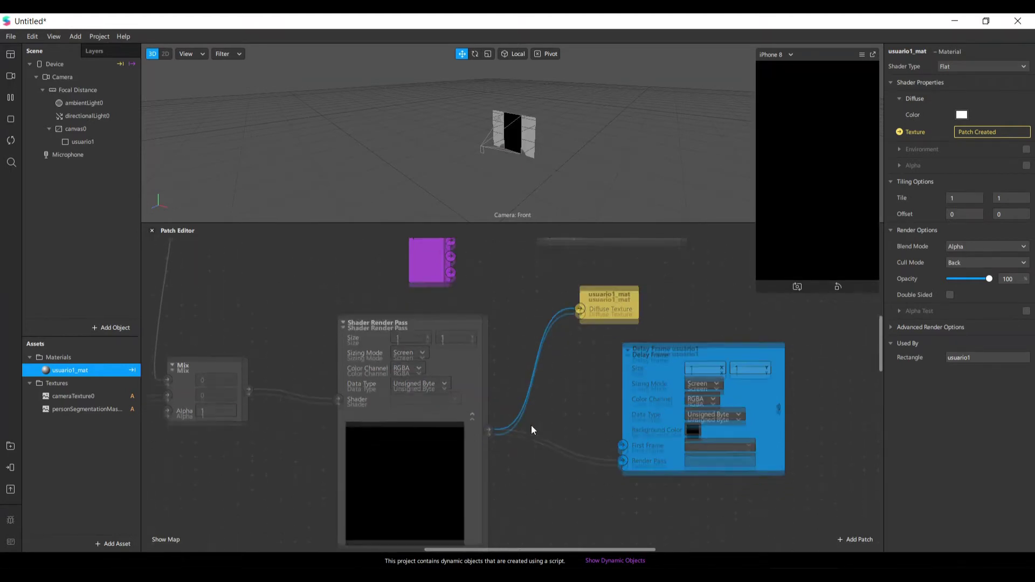
left_click(535, 497)
scroll(555, 453, "up", 3)
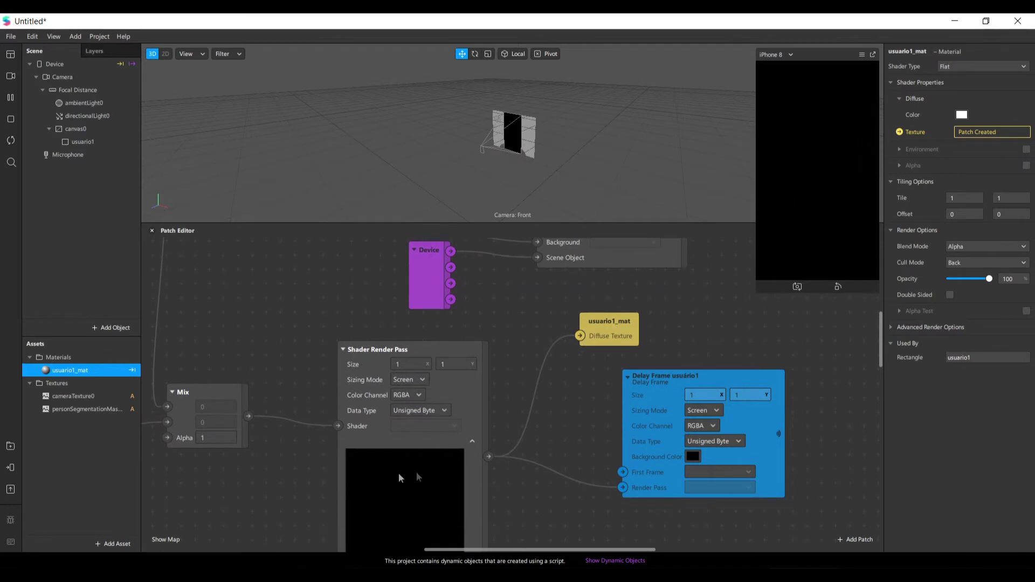
Step: Connect the first output of cameraTexture0 to the First Frame input of "Delay Frame usuário1"
left_click_drag(548, 552, 516, 549)
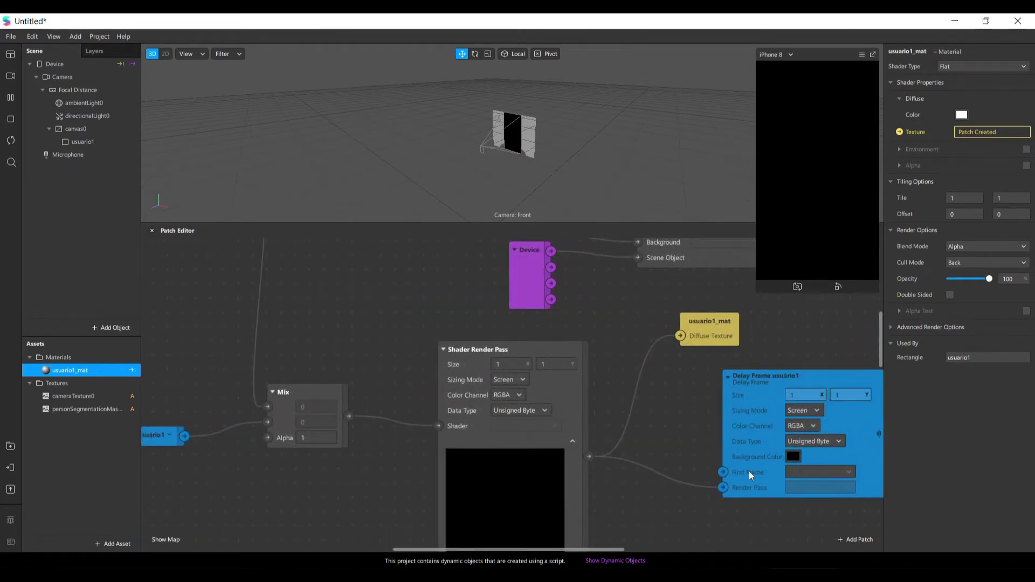
scroll(409, 416, "down", 3, "ctrl")
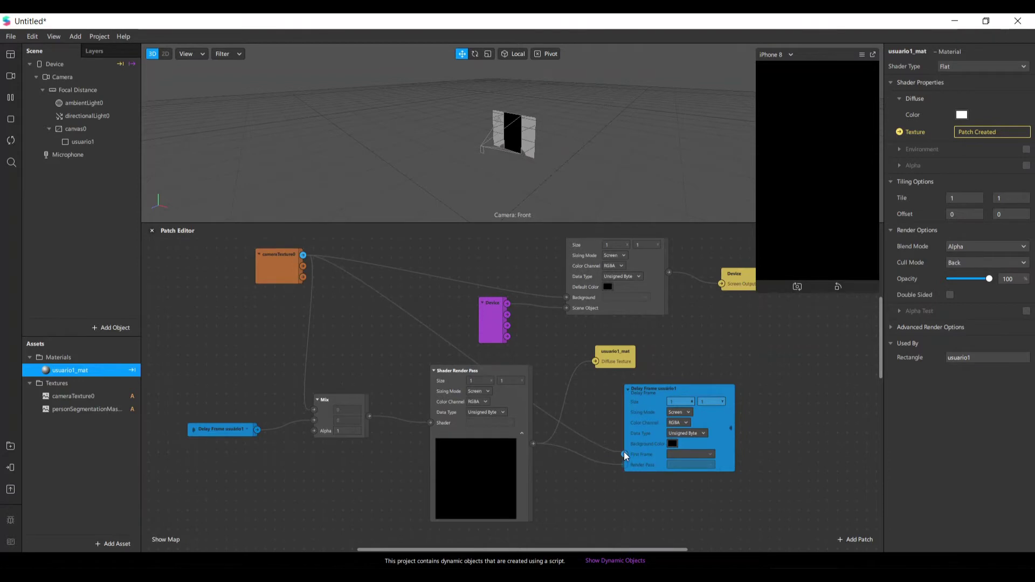
left_click_drag(626, 456, 624, 454)
scroll(680, 501, "up", 2, "ctrl")
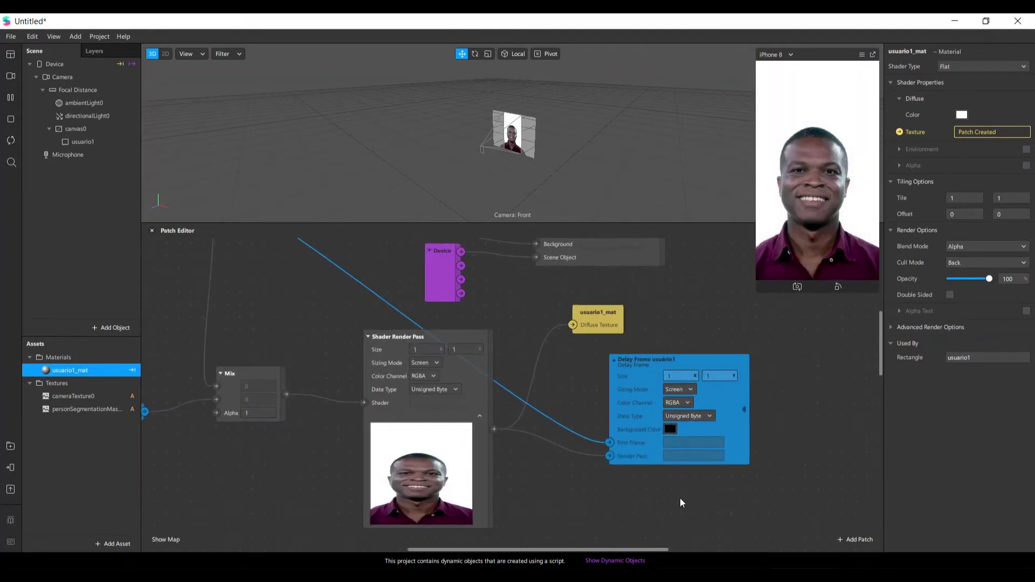
left_click_drag(459, 546, 429, 547)
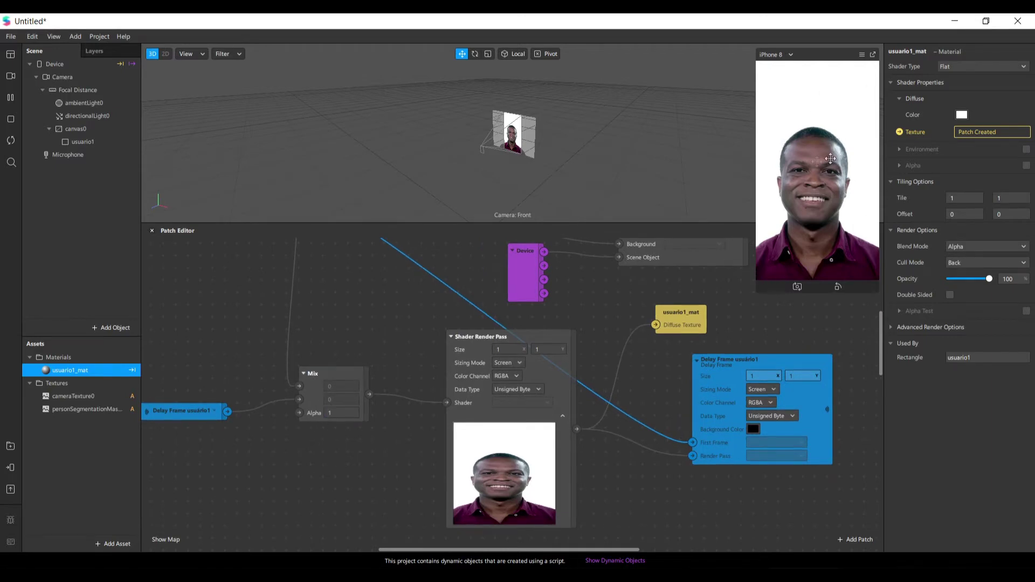
Step: Set the Alpha value of the Mix patch feeding the Shader Render Pass to 0
scroll(357, 441, "up", 3)
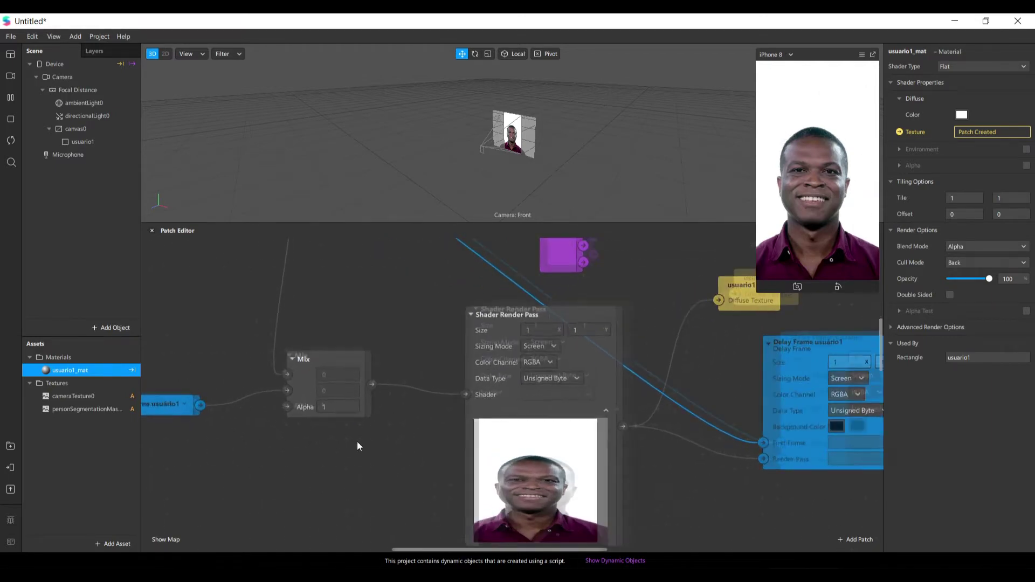
left_click(322, 401)
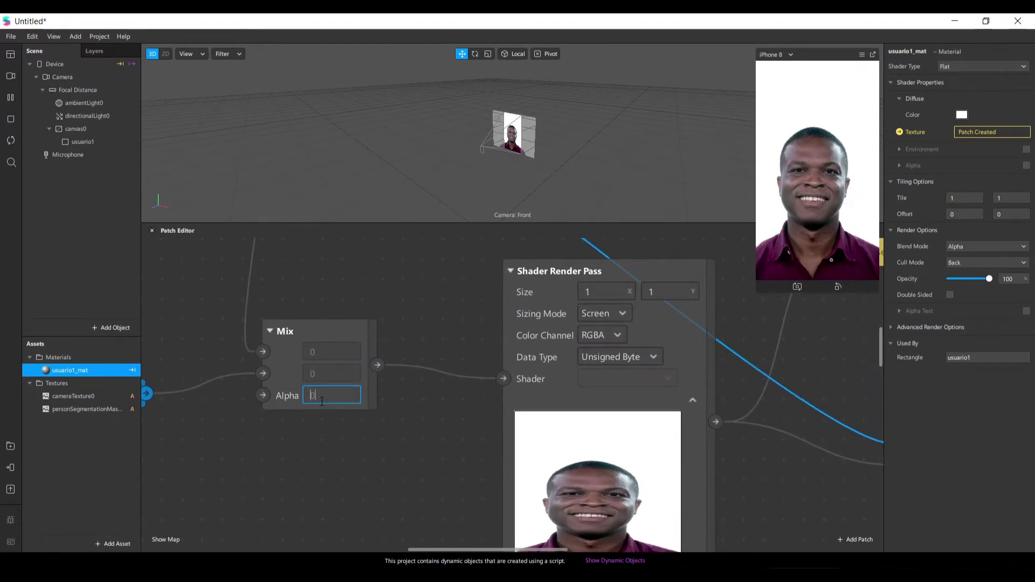
key("Return")
scroll(364, 420, "up", 1)
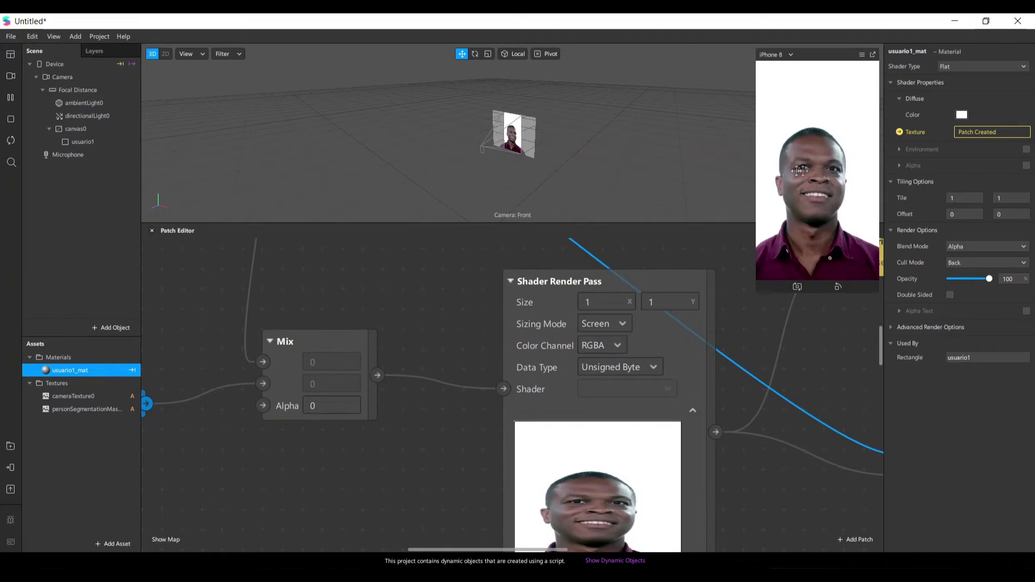
scroll(569, 421, "down", 5)
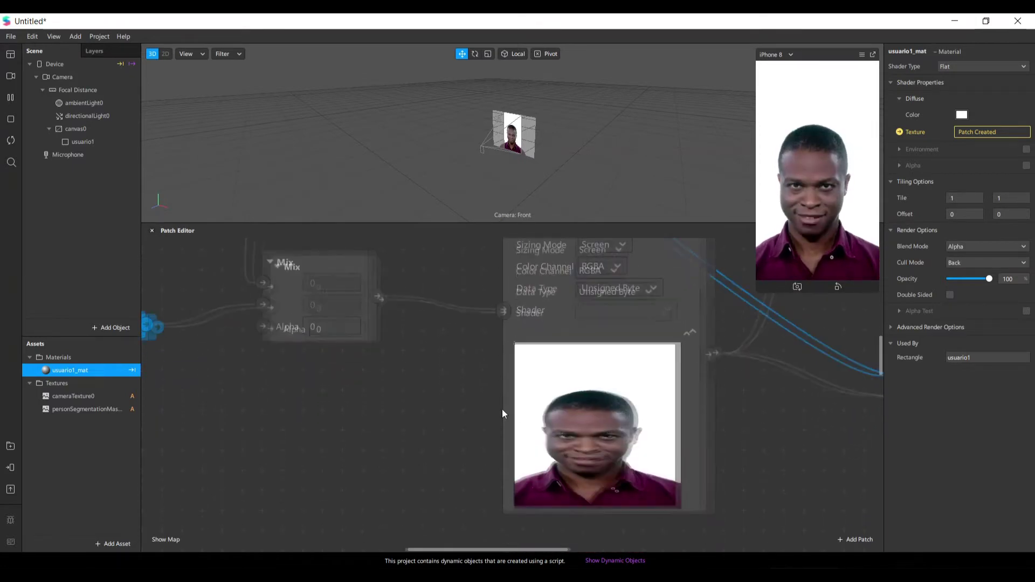
scroll(502, 411, "down", 4, "ctrl")
scroll(501, 410, "up", 4)
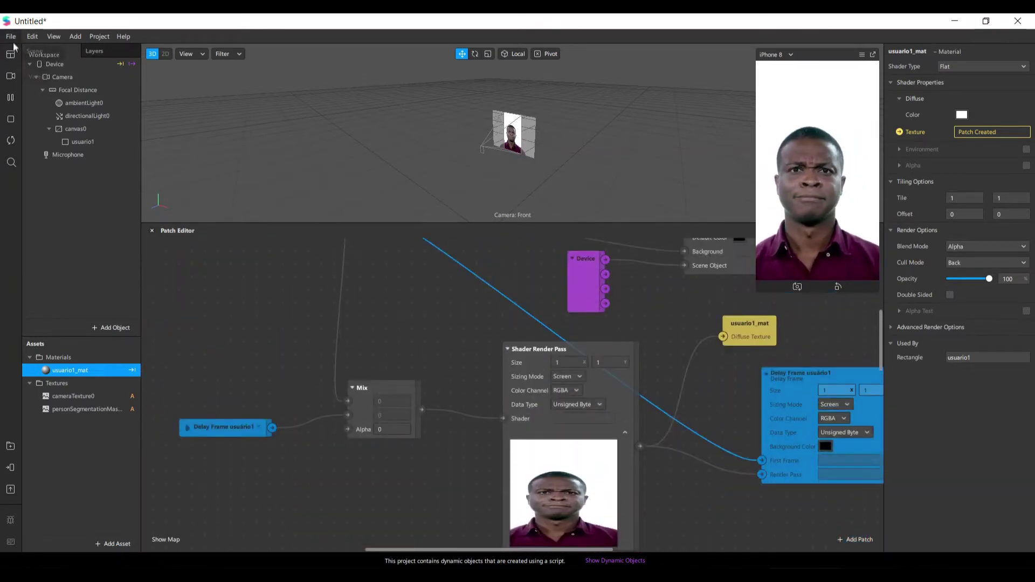
Step: Switch the simulated camera feed to the video of the short-haired person in a green and white top outdoors
left_click(10, 75)
scroll(127, 203, "up", 1)
left_click(46, 191)
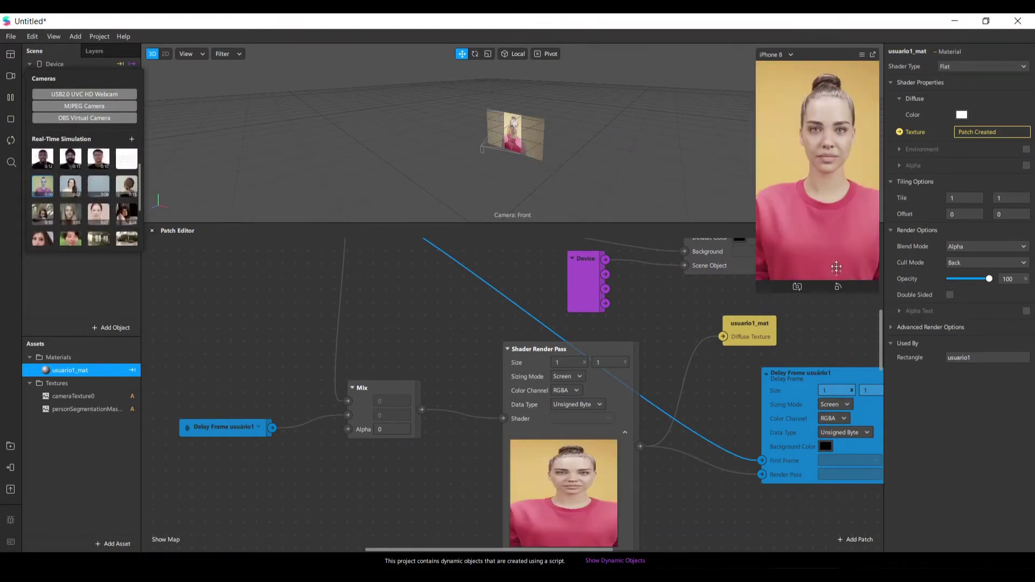
scroll(432, 367, "down", 3)
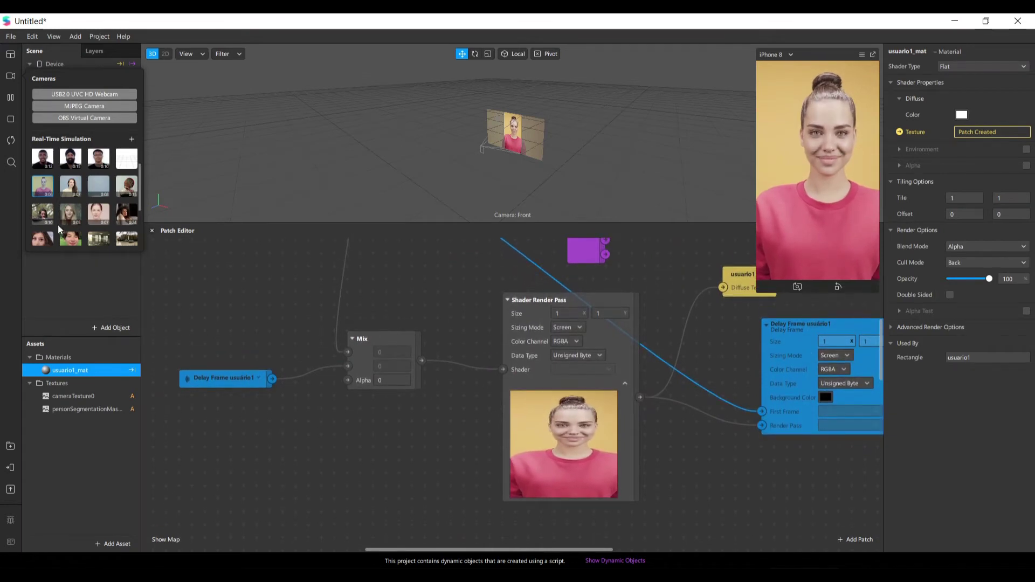
left_click(68, 244)
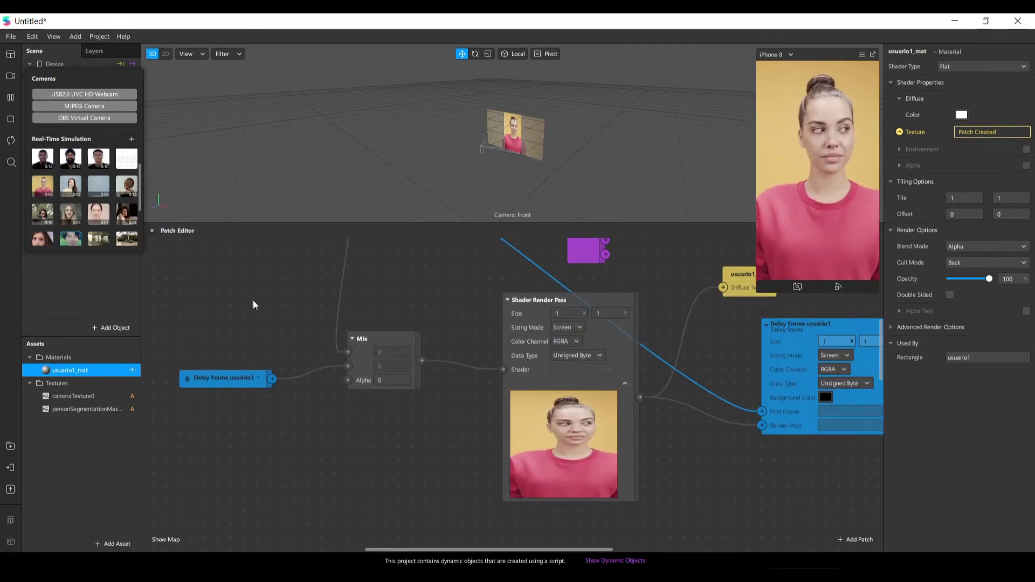
scroll(770, 428, "up", 1)
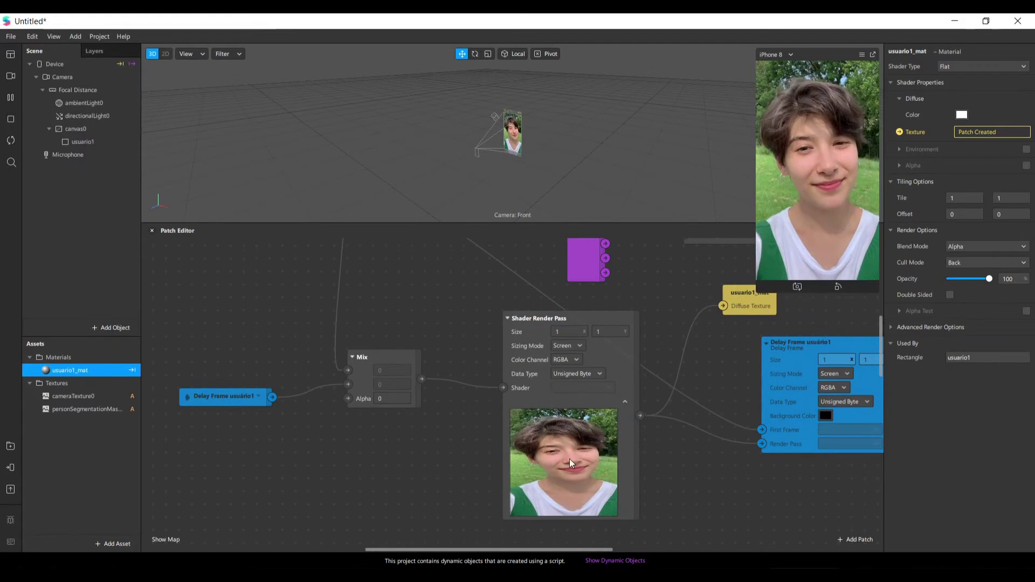
Step: Nudge the "Delay Frame usuário1" receiver level with the Mix inputs and add a Screen Tap patch
left_click_drag(418, 549, 413, 549)
scroll(412, 549, "left", 3)
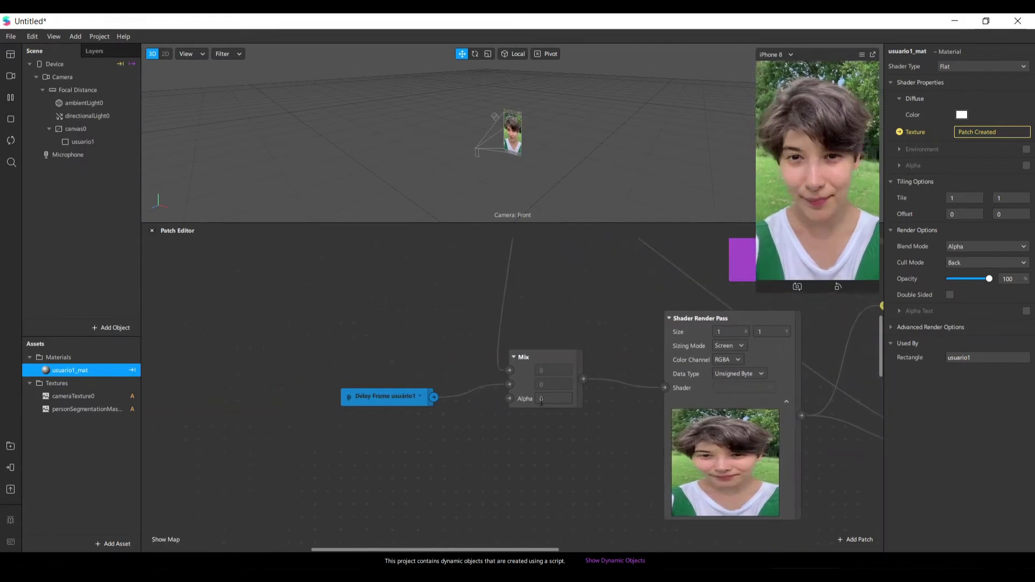
left_click(406, 382)
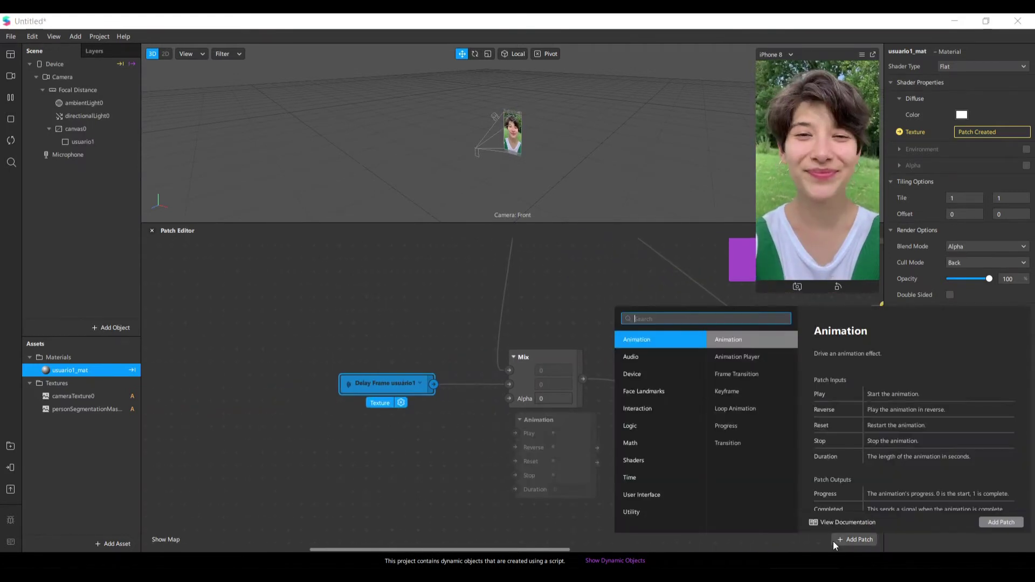
left_click(855, 540)
type("screen")
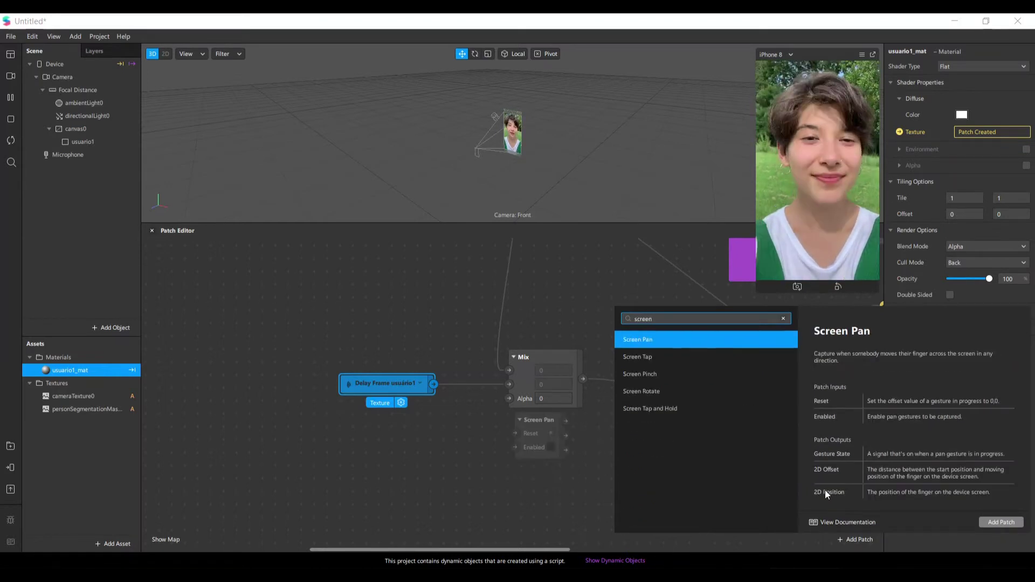
key("Down")
key("Return")
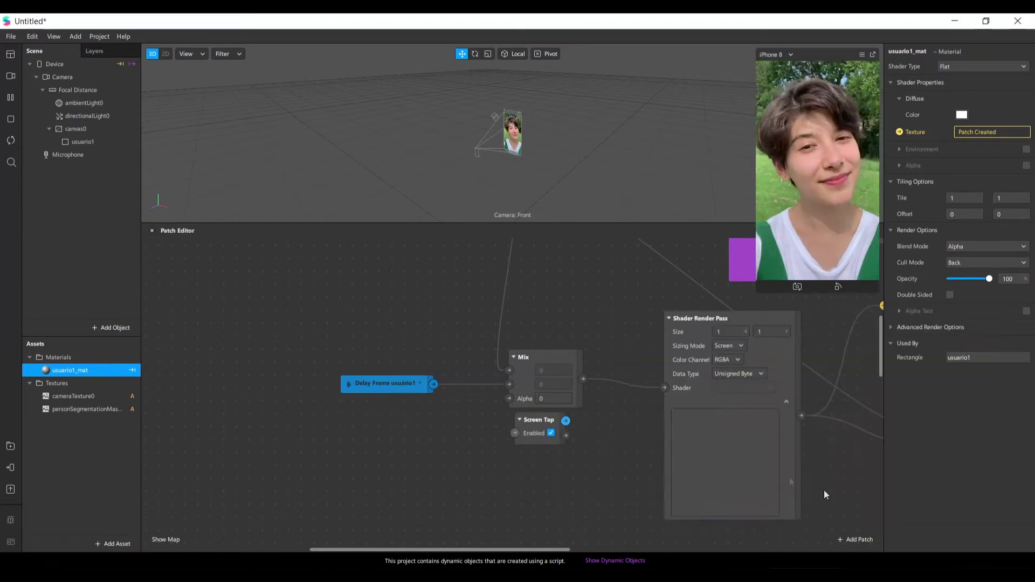
Step: Move the Screen Tap patch below the receiver and add a Counter beside it, with its Increase input fed by the Screen Tap's first output
left_click_drag(528, 434, 311, 445)
type("counter")
key("Return")
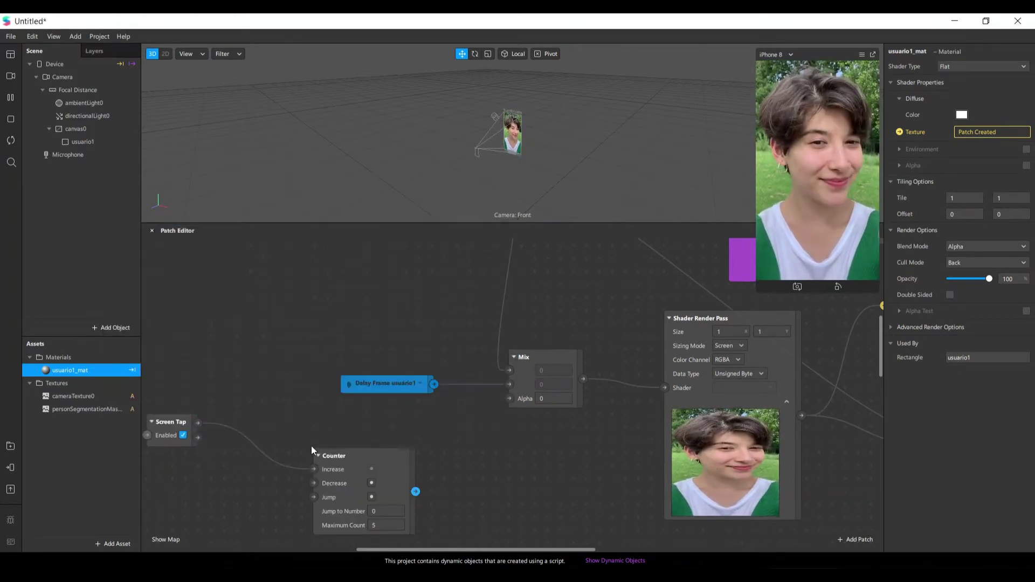
left_click_drag(325, 459, 300, 425)
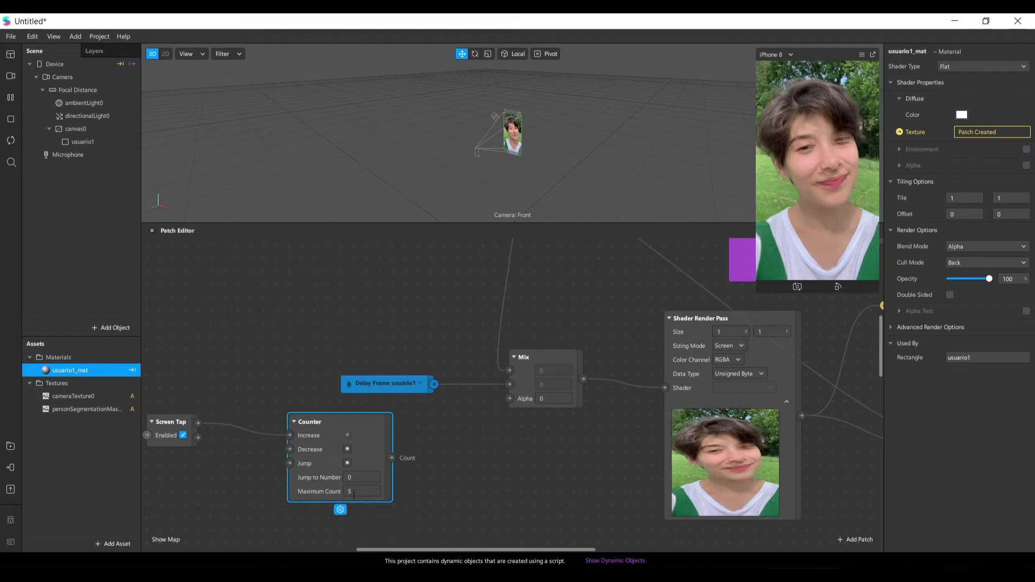
Step: Set the Counter's Maximum Count to 2 and connect its Count output to the Mix patch's Alpha input
double_click(356, 491)
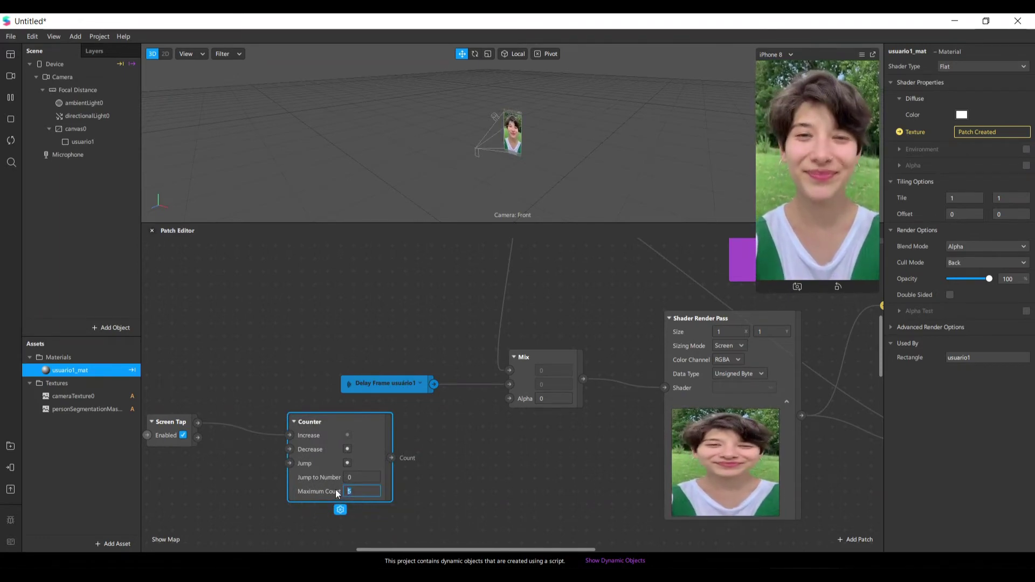
type("2")
key("Return")
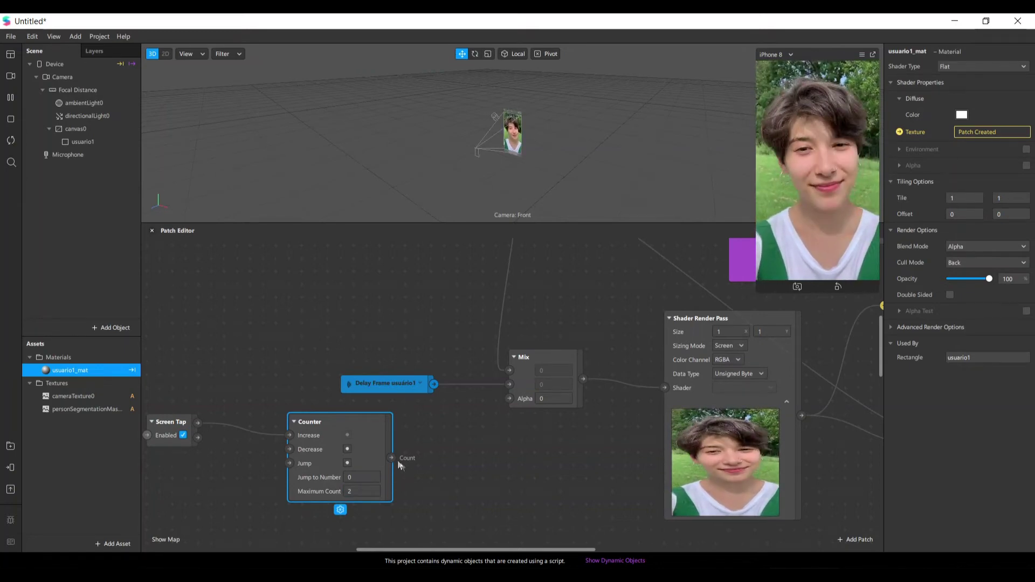
left_click_drag(391, 458, 509, 398)
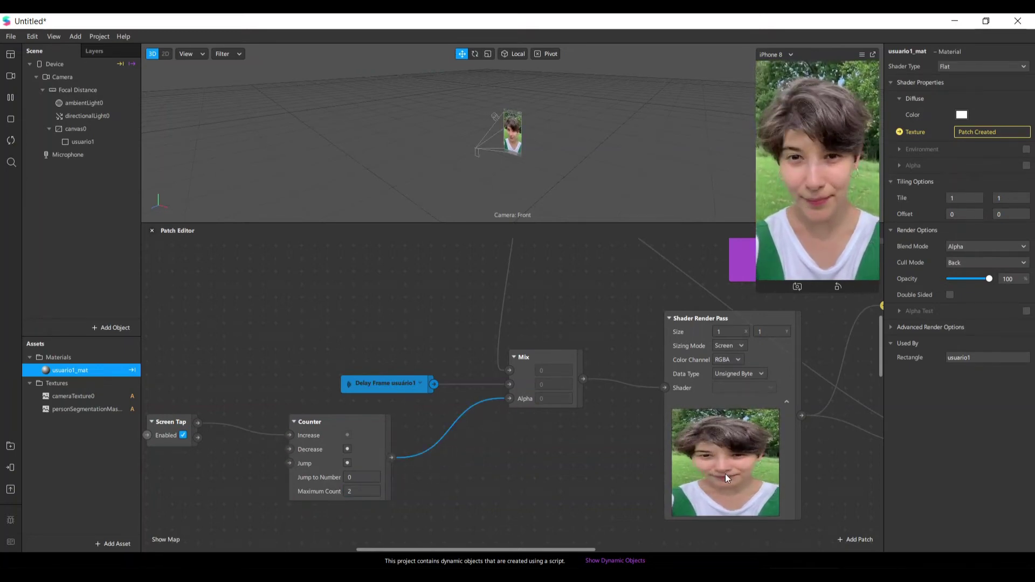
Step: Test the tap-controlled frame freeze by tapping twice on the temporarily enlarged simulator preview
left_click_drag(755, 286, 637, 465)
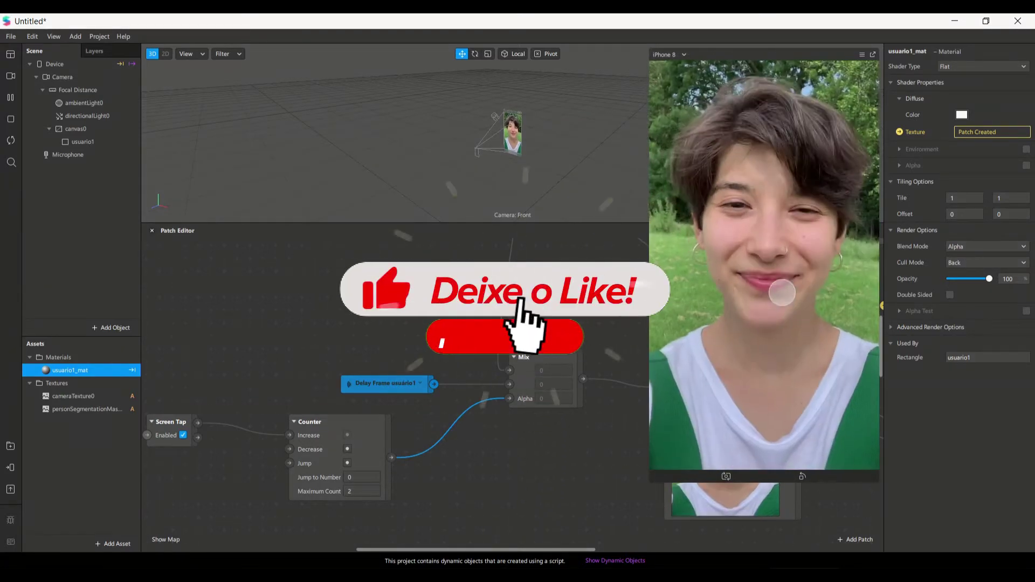
left_click(800, 414)
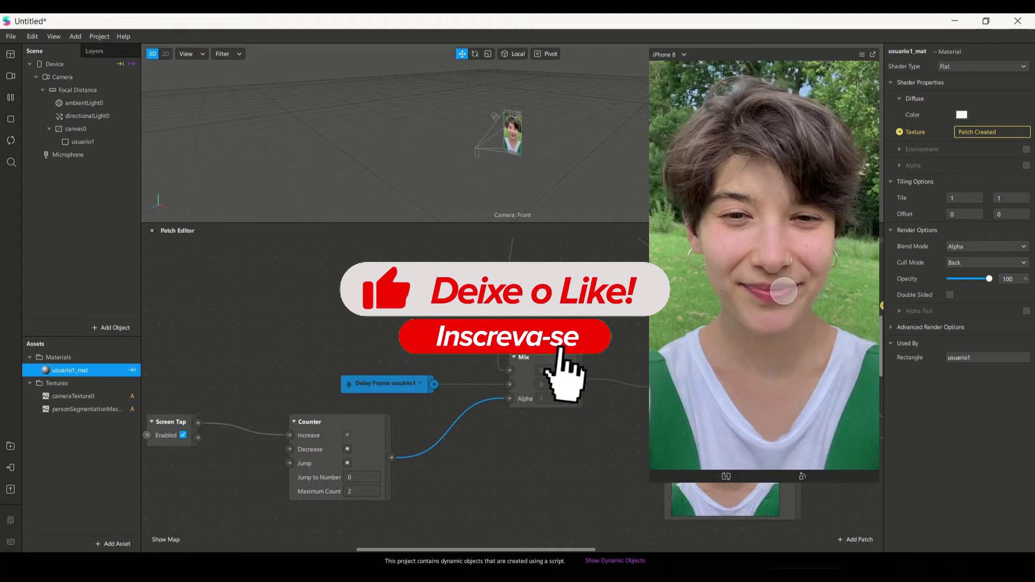
left_click(798, 396)
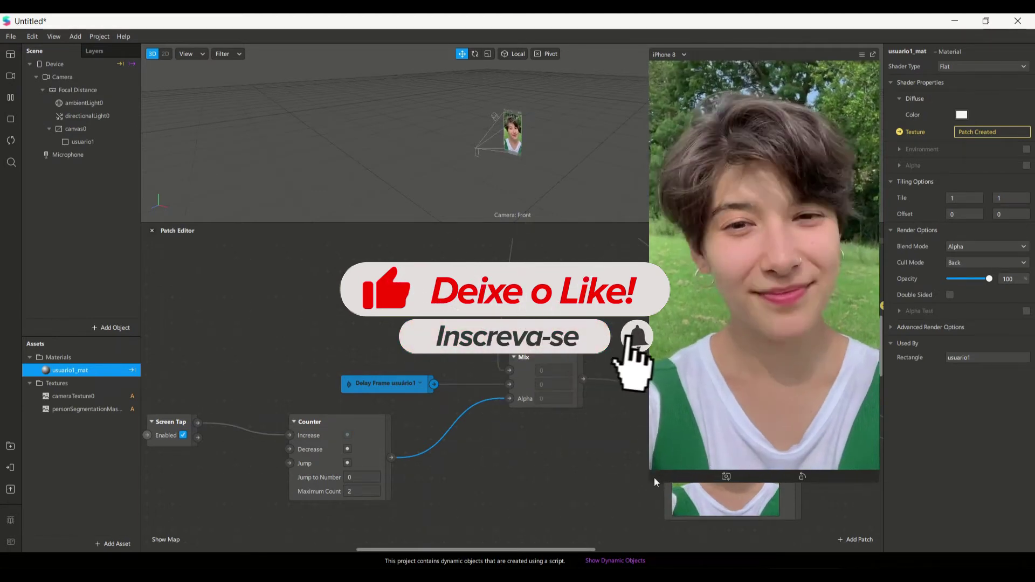
left_click_drag(651, 478, 769, 272)
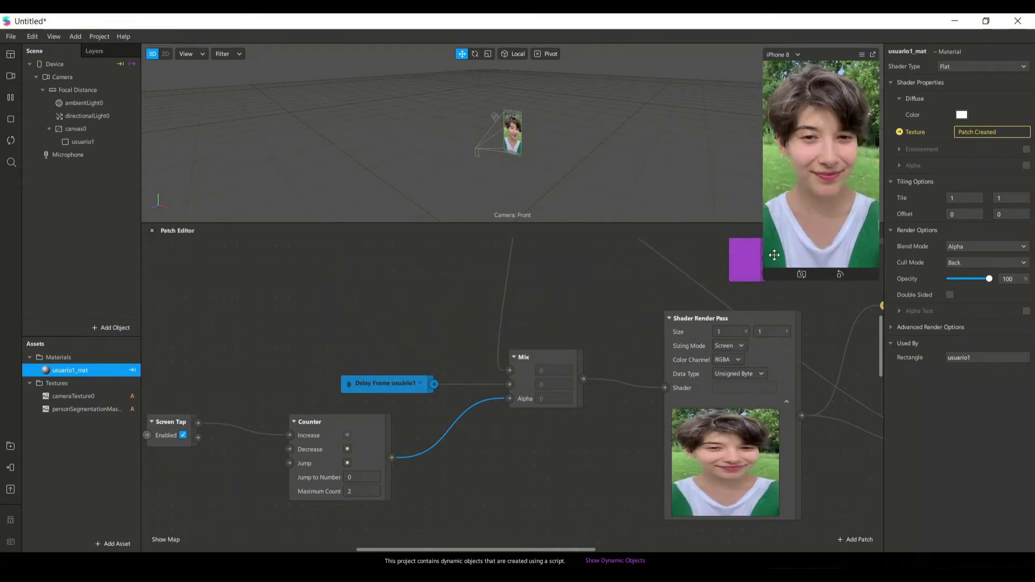
Step: Move the personSegmentationMaskTexture0 patch farther from the "Delay Frame segmentação do usuario" patch to make room between them
scroll(639, 428, "down", 3)
scroll(667, 483, "down", 1, "ctrl")
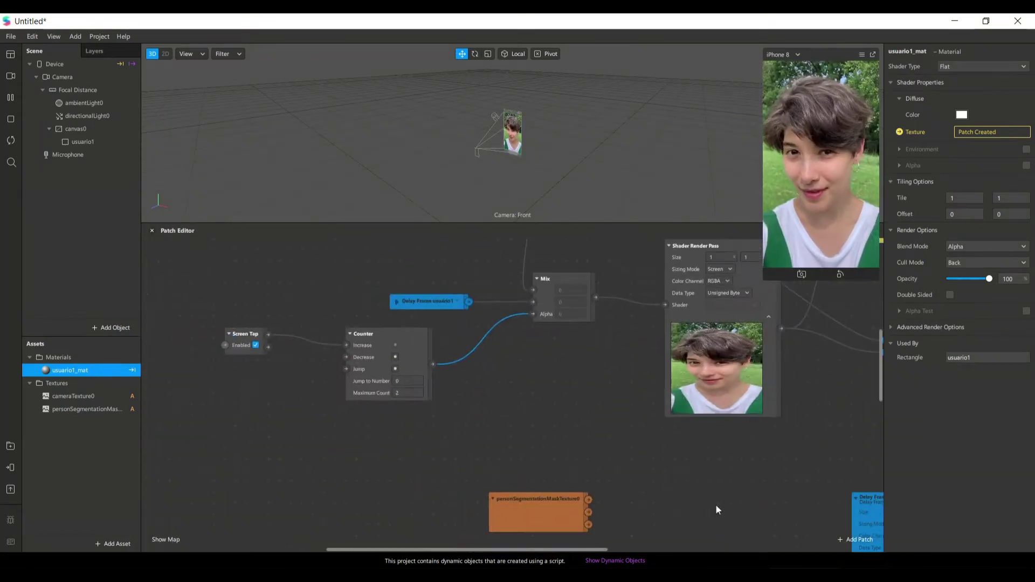
scroll(668, 523, "down", 3)
left_click_drag(583, 550, 653, 549)
left_click_drag(434, 436, 379, 479)
scroll(732, 463, "down", 1)
Step: Rename the segmentation Delay Frame patch to "Delay Frame segmentação do usuario 1"
left_click_drag(642, 549, 693, 549)
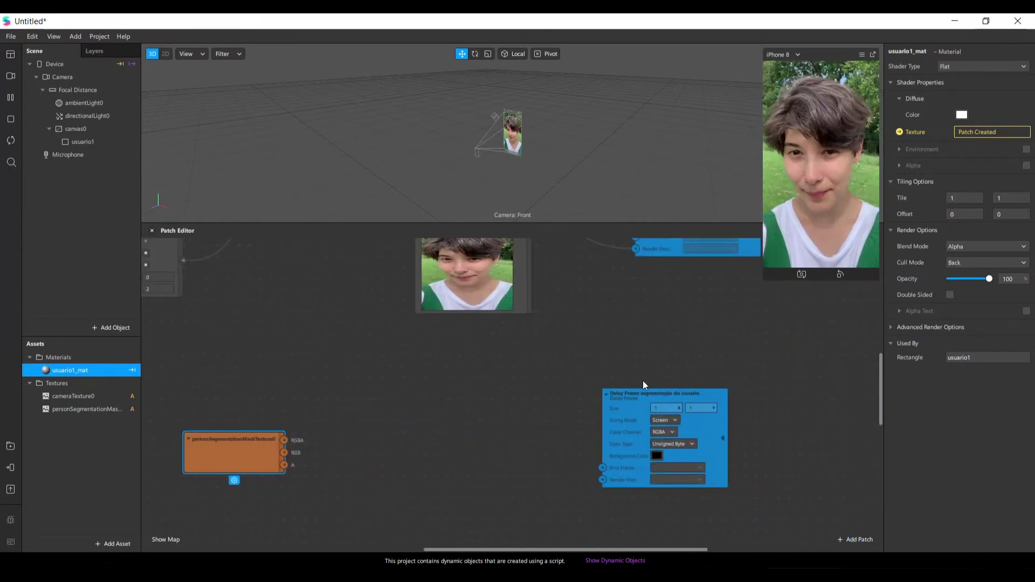
scroll(643, 381, "up", 3)
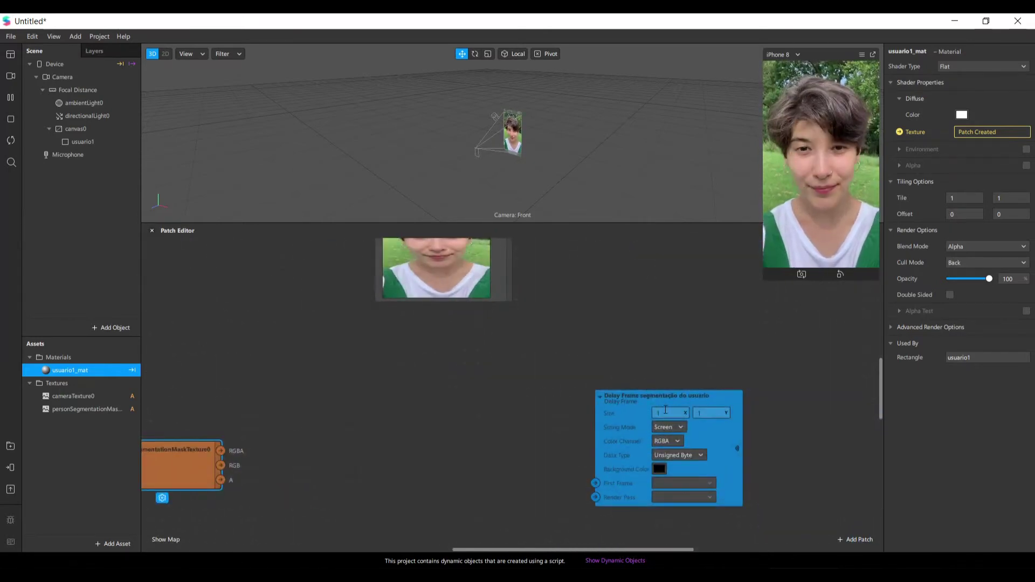
left_click(731, 391)
double_click(731, 391)
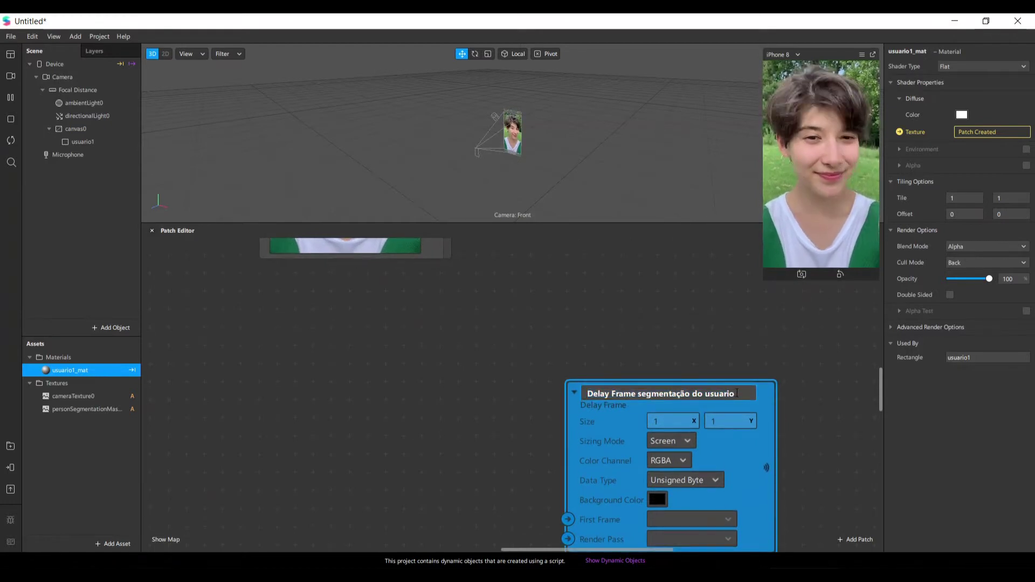
type("1")
left_click(781, 437)
scroll(781, 438, "down", 2)
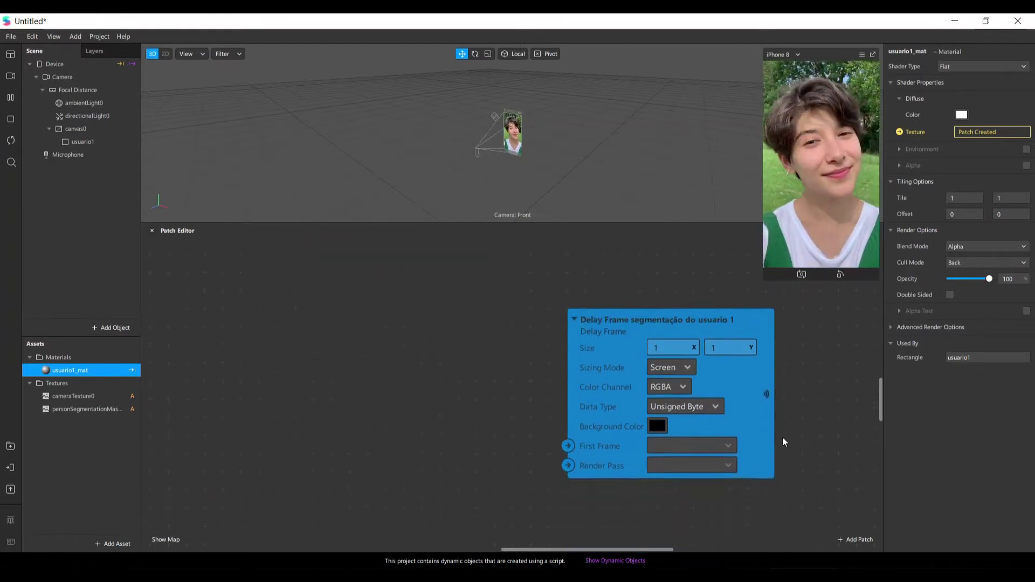
Step: Make a receiver for "Delay Frame segmentação do usuario 1" and arrange it beneath the personSegmentationMaskTexture0 patch
right_click(749, 367)
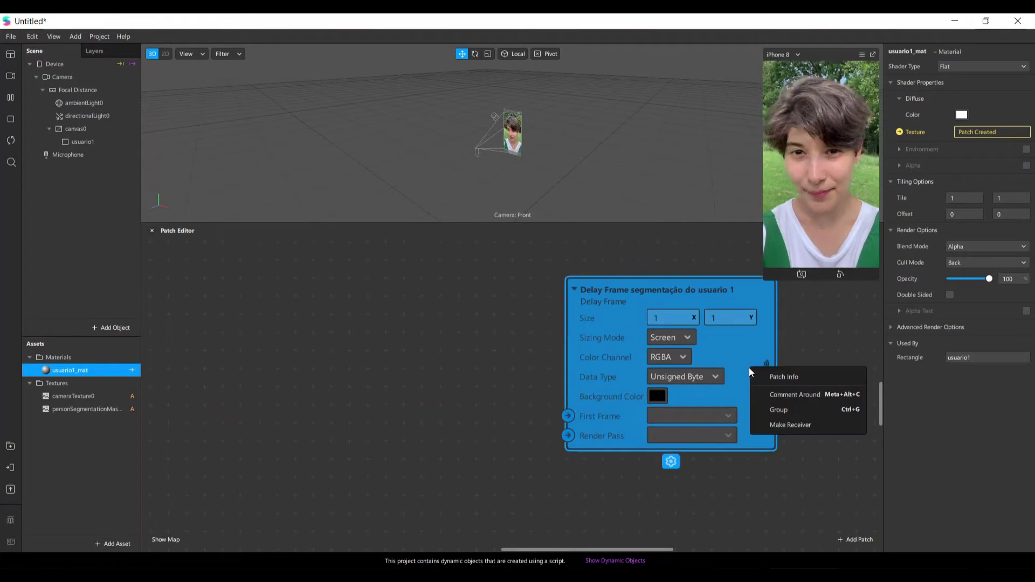
left_click(788, 425)
left_click_drag(845, 293, 212, 435)
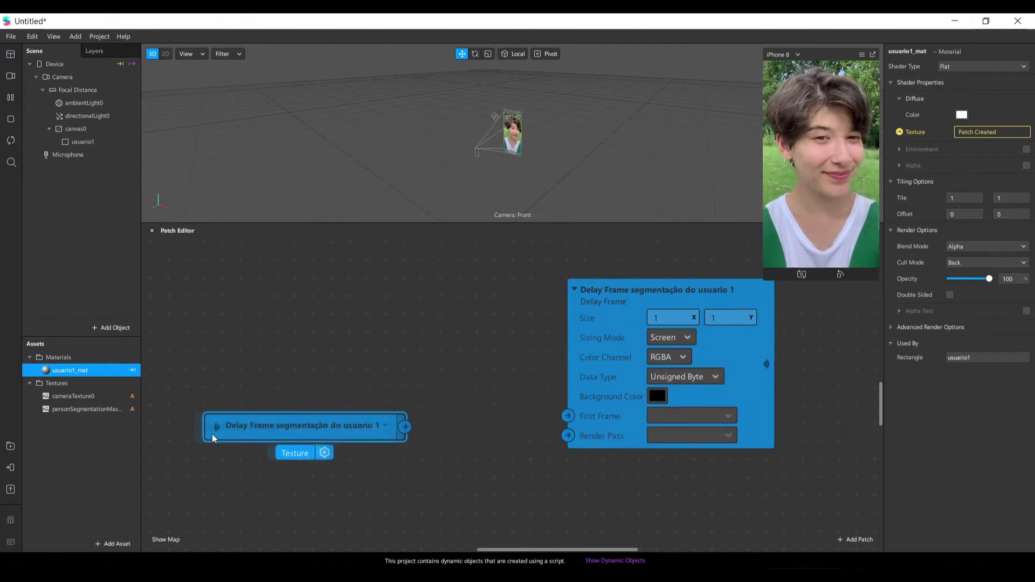
scroll(307, 445, "down", 3)
left_click_drag(528, 554, 449, 550)
left_click_drag(347, 403, 385, 299)
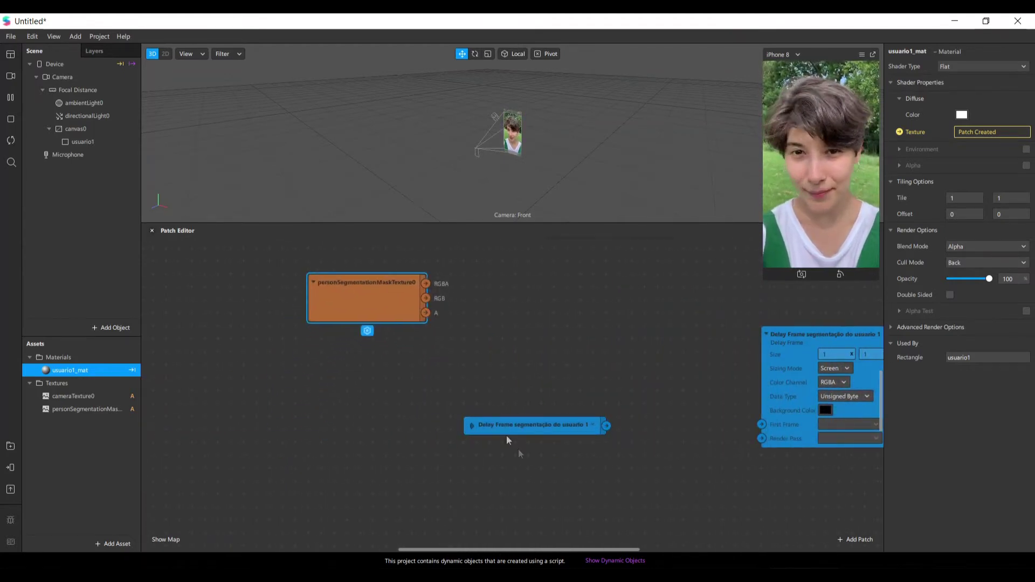
left_click_drag(517, 432, 310, 422)
Step: Add a Mix patch beside the segmentation receiver and connect the receiver's output to the Mix's second input
left_click_drag(400, 416, 483, 396)
type("mix")
key("Return")
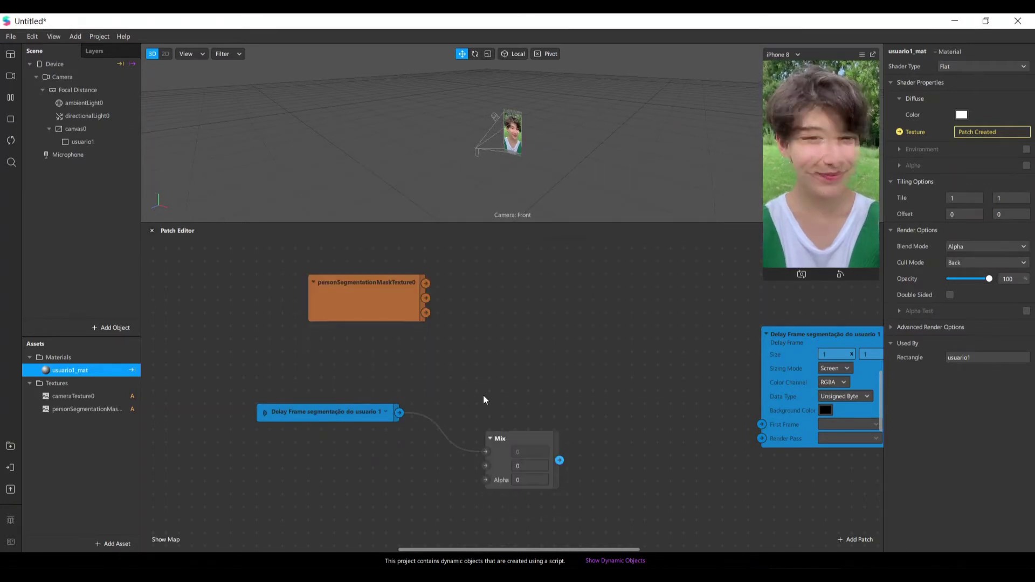
left_click_drag(488, 456, 466, 378)
left_click_drag(400, 412, 499, 355)
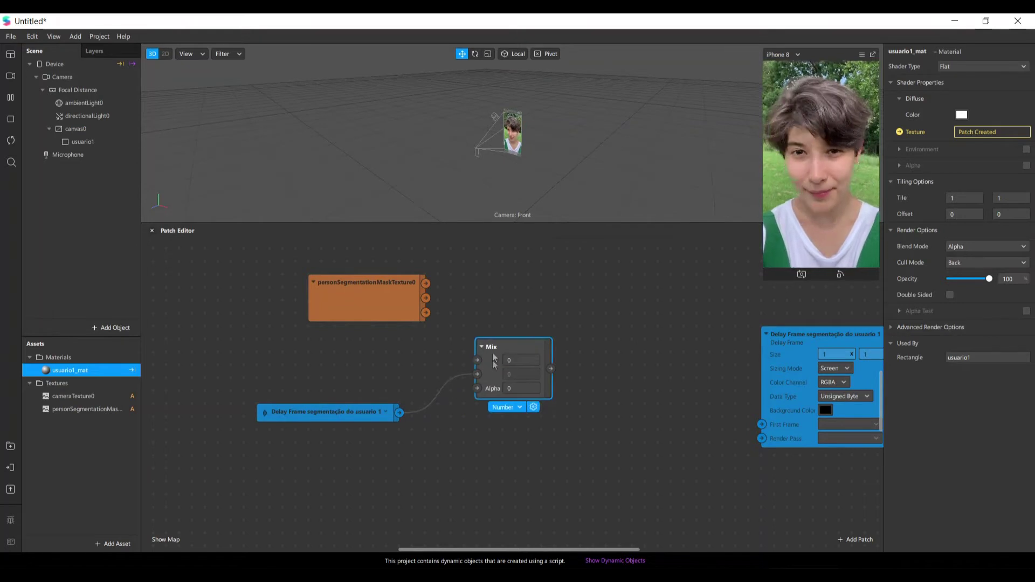
Step: Connect the RGBA output of personSegmentationMaskTexture0 to the new Mix's first input and line up the mask, receiver and Mix patches
left_click_drag(371, 306, 312, 365)
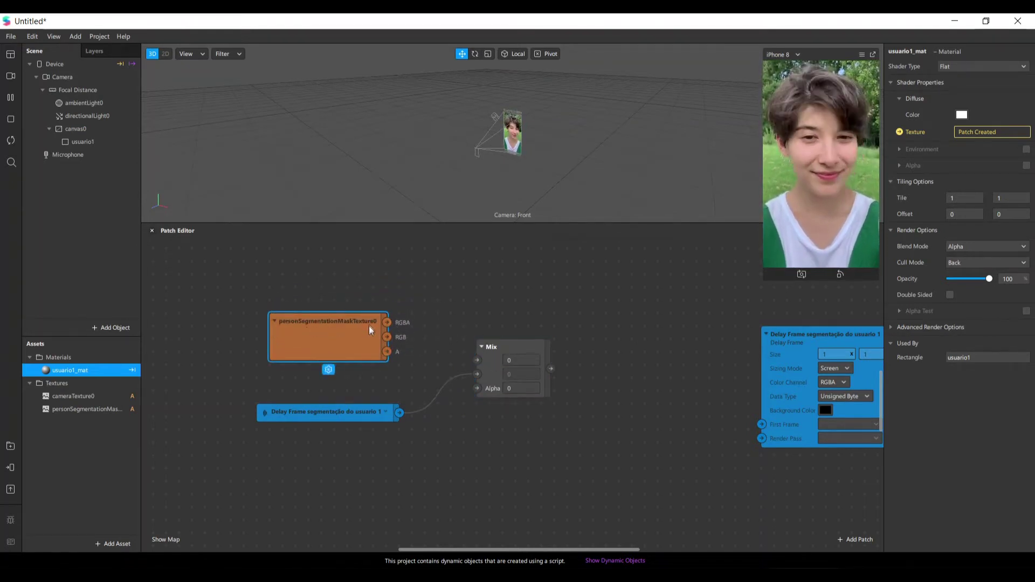
mouse_move(327, 352)
left_mouse_down()
mouse_move(310, 346)
mouse_move(328, 347)
left_mouse_up()
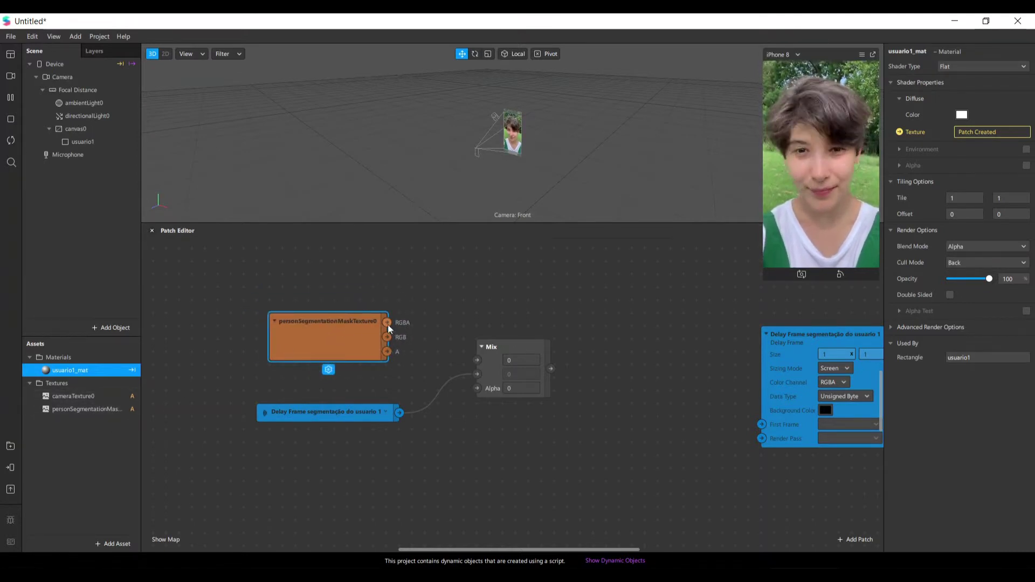
left_click_drag(386, 323, 443, 294)
mouse_move(477, 363)
left_mouse_down()
mouse_move(508, 352)
mouse_move(490, 372)
left_mouse_up()
left_click_drag(354, 409, 315, 409)
left_click_drag(316, 331, 277, 345)
Step: Add a Shader Render Pass patch from the segmentation Mix's output and place it beside the Mix
left_click_drag(492, 373, 606, 390)
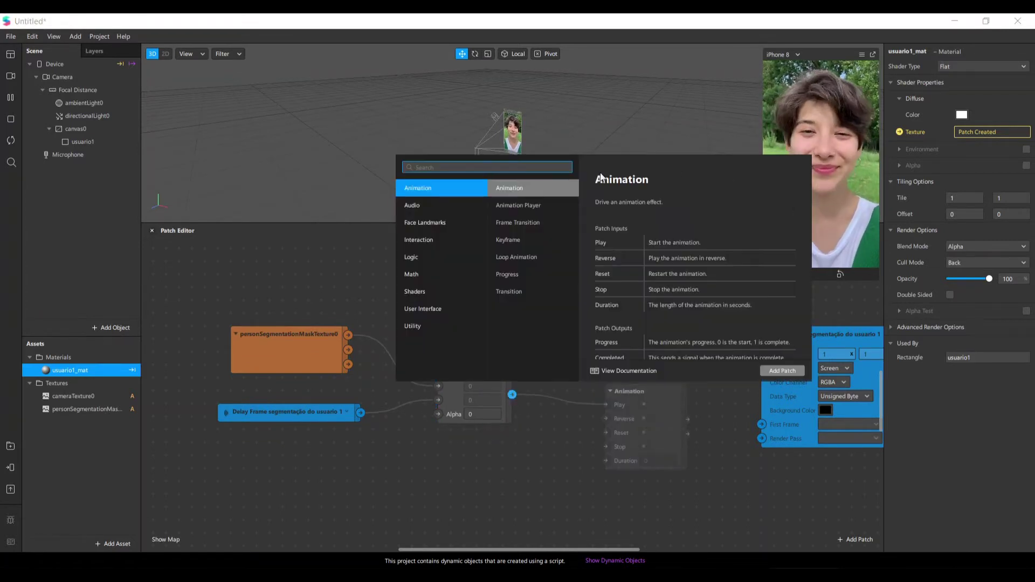
type("shader")
key("Down")
key("Return")
left_click_drag(616, 386, 575, 305)
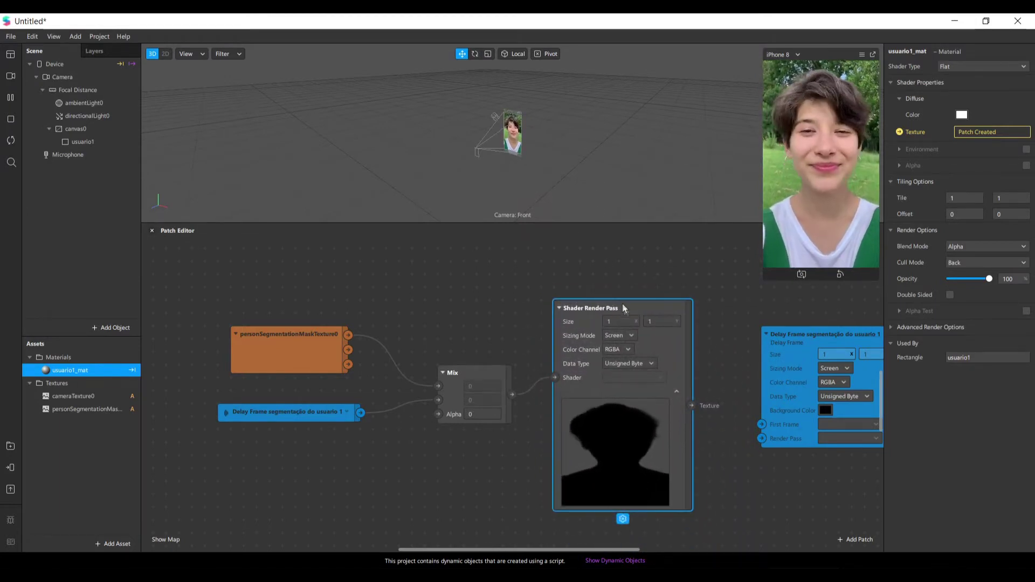
Step: Rename the new segmentation render pass patch to "Shader Render Pass segmentação usuario 1"
double_click(636, 308)
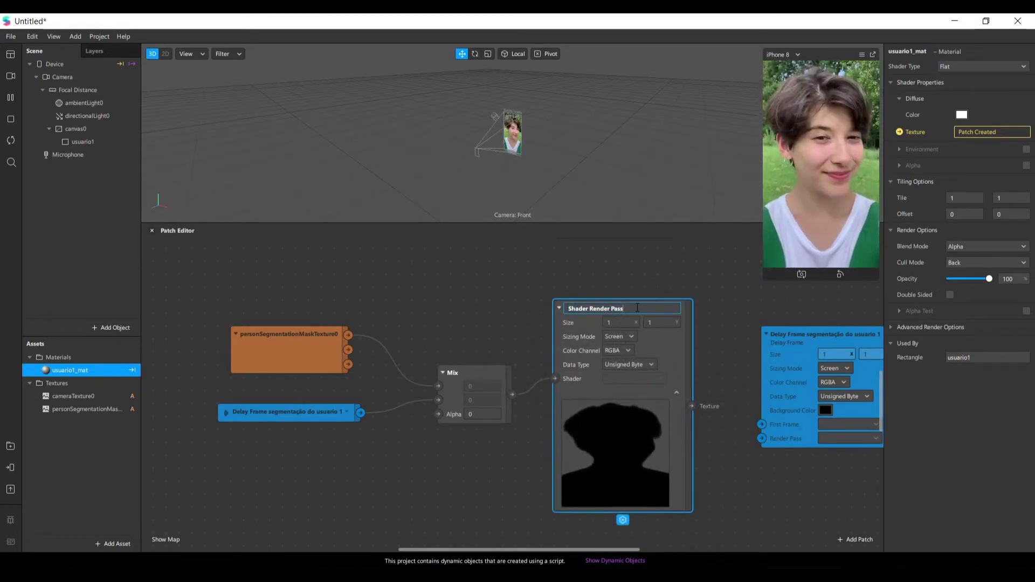
type("segmenta")
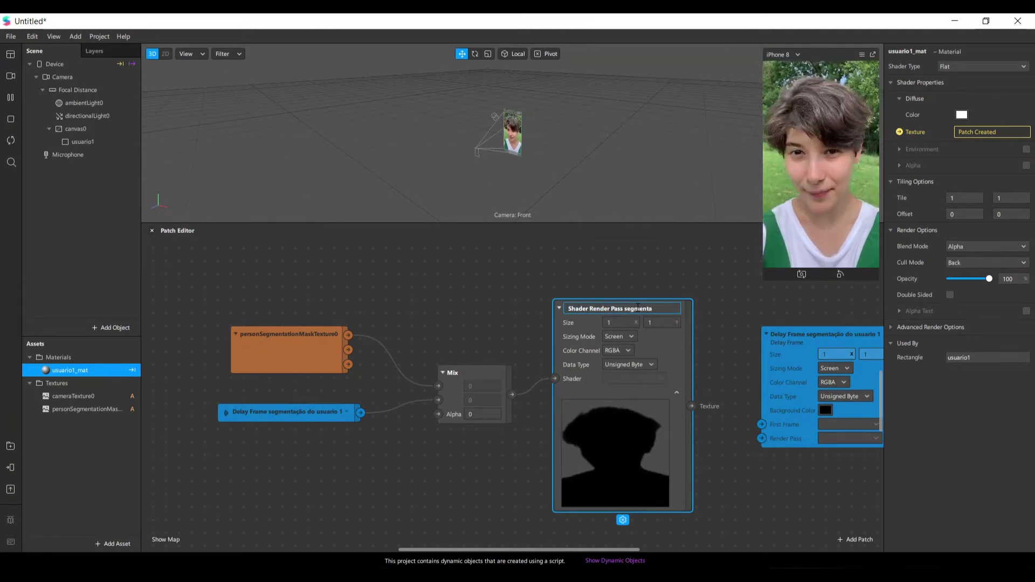
key("Return")
double_click(637, 308)
left_click(661, 308)
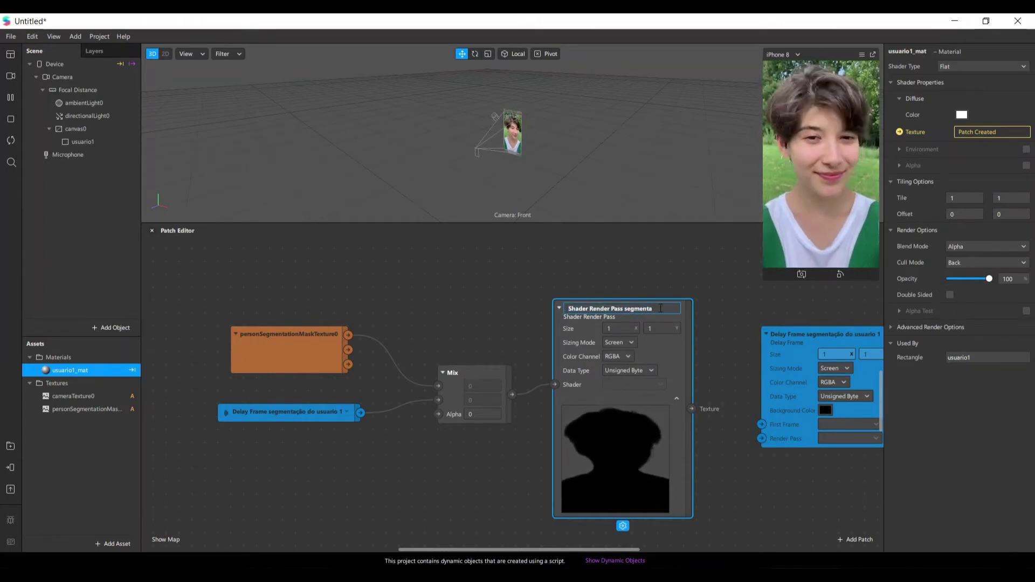
type("ção usuari")
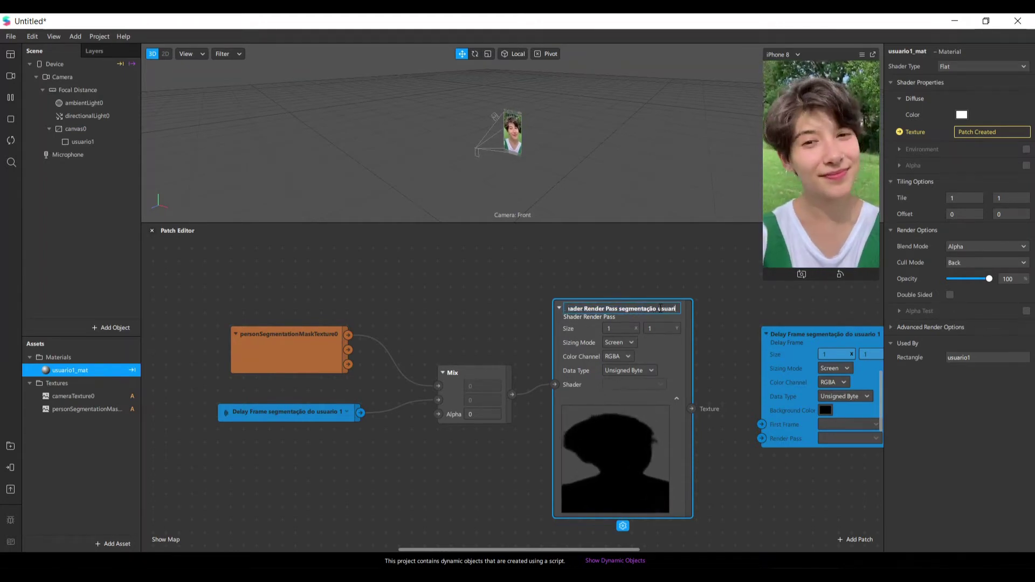
type("o 1")
key("Return")
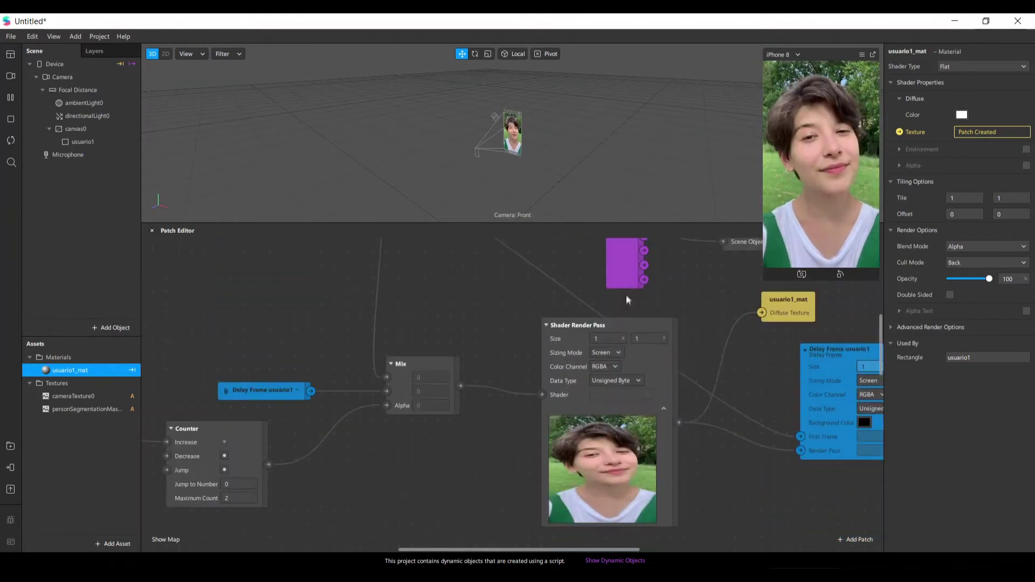
Step: Rename the camera chain's render pass patch to "Shader Render Pass usuario 1"
double_click(609, 317)
left_click(622, 315)
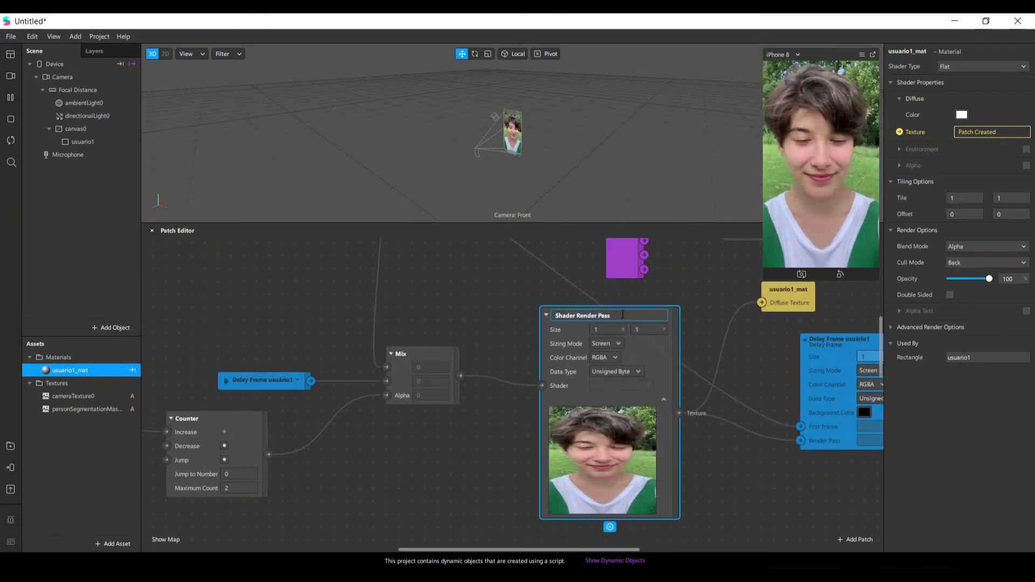
type("usuario 1")
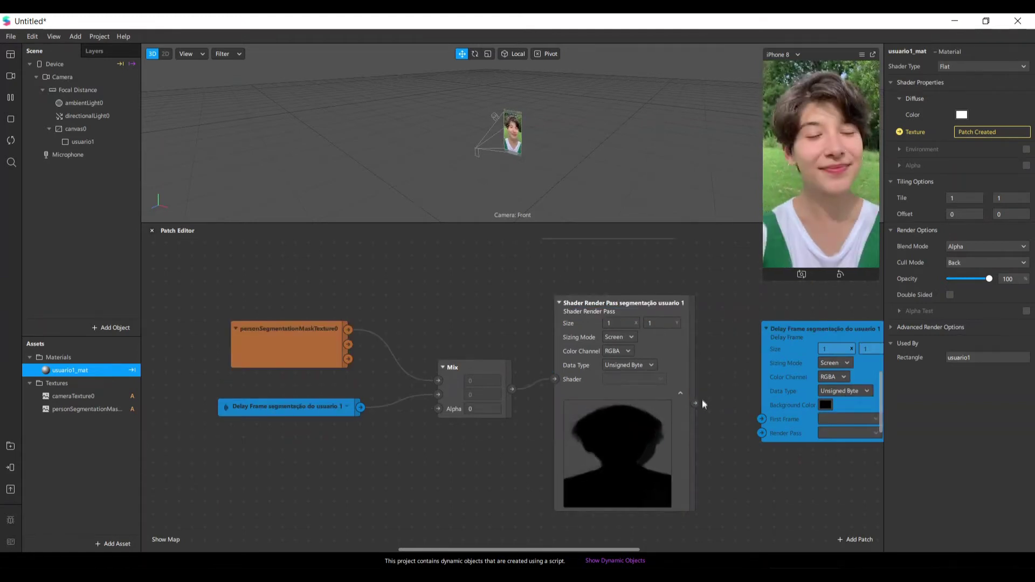
Step: Connect the texture output of "Shader Render Pass segmentação usuario 1" to the Render Pass input of "Delay Frame segmentação do usuario 1"
left_click_drag(625, 549, 688, 537)
scroll(601, 493, "down", 1)
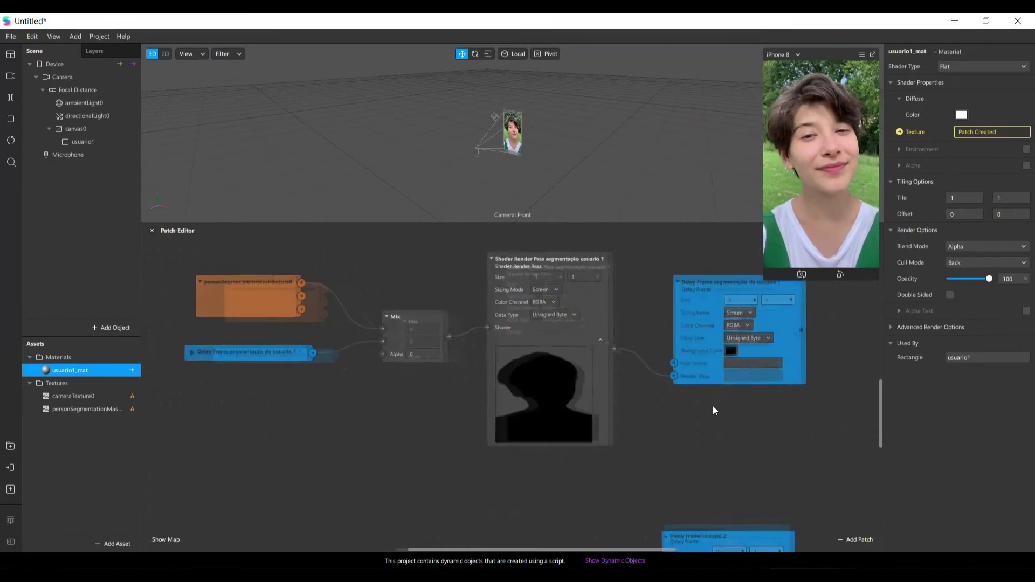
scroll(712, 411, "up", 2)
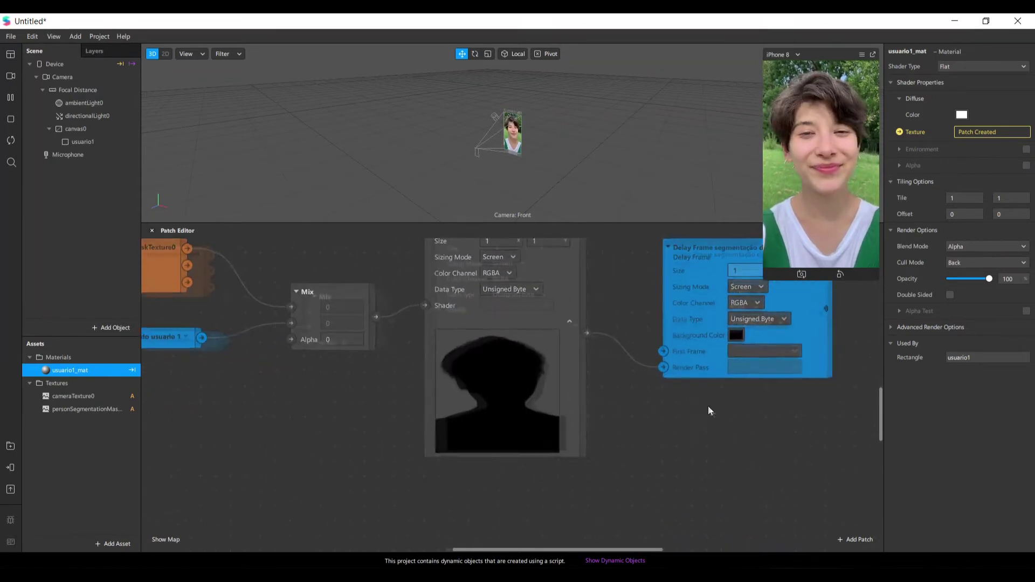
scroll(709, 391, "up", 1)
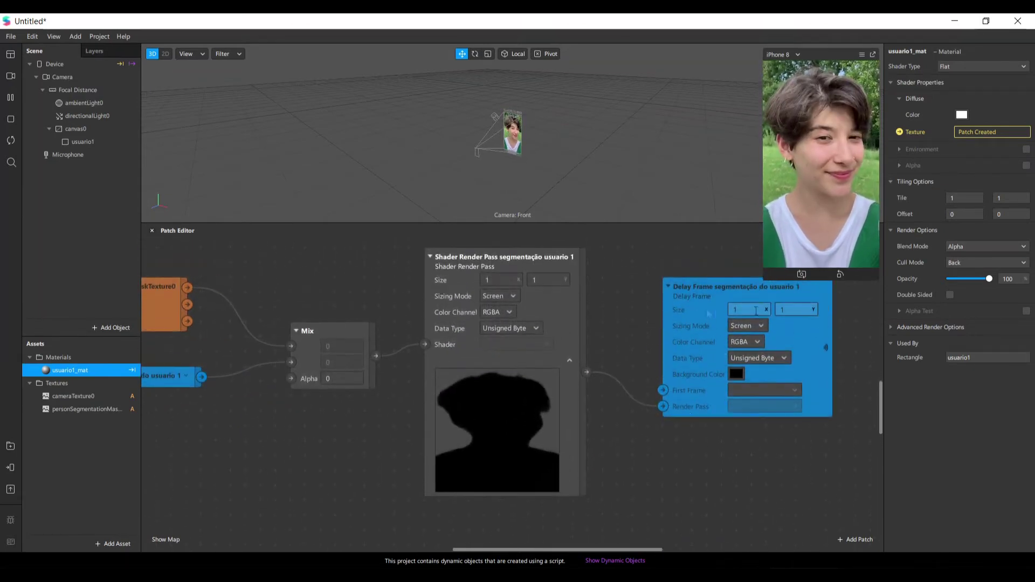
scroll(632, 485, "down", 3)
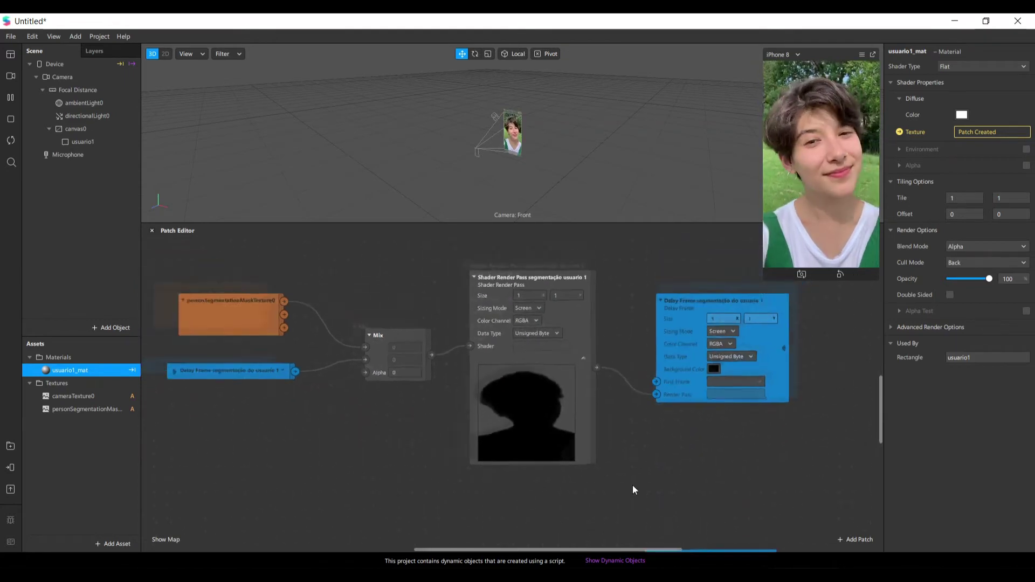
Step: Move the personSegmentationMaskTexture0 patch well below its Delay Frame receiver and shift the Delay Frame Usuário 2 patch downward
left_click_drag(228, 327, 248, 471)
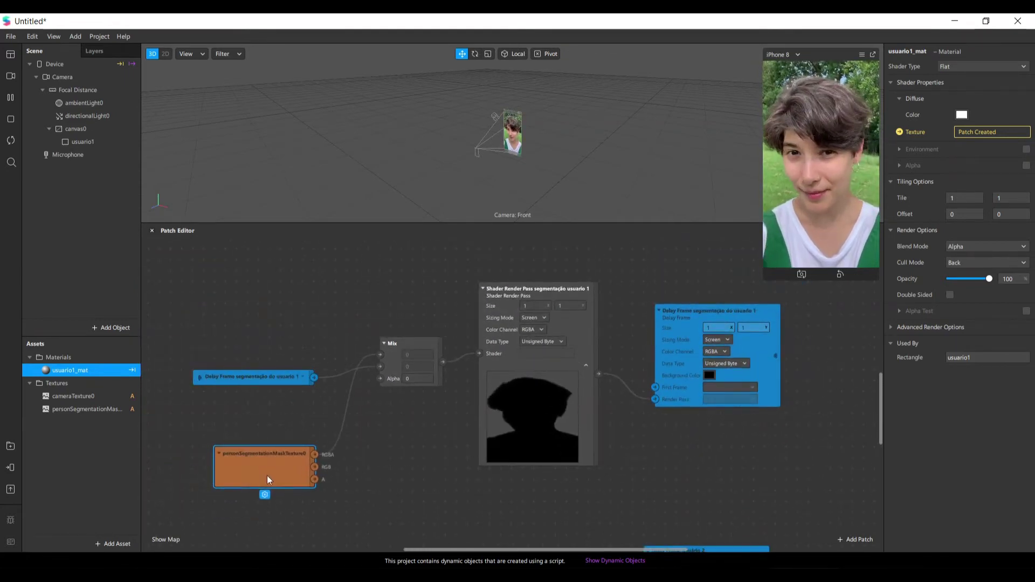
scroll(344, 487, "down", 2)
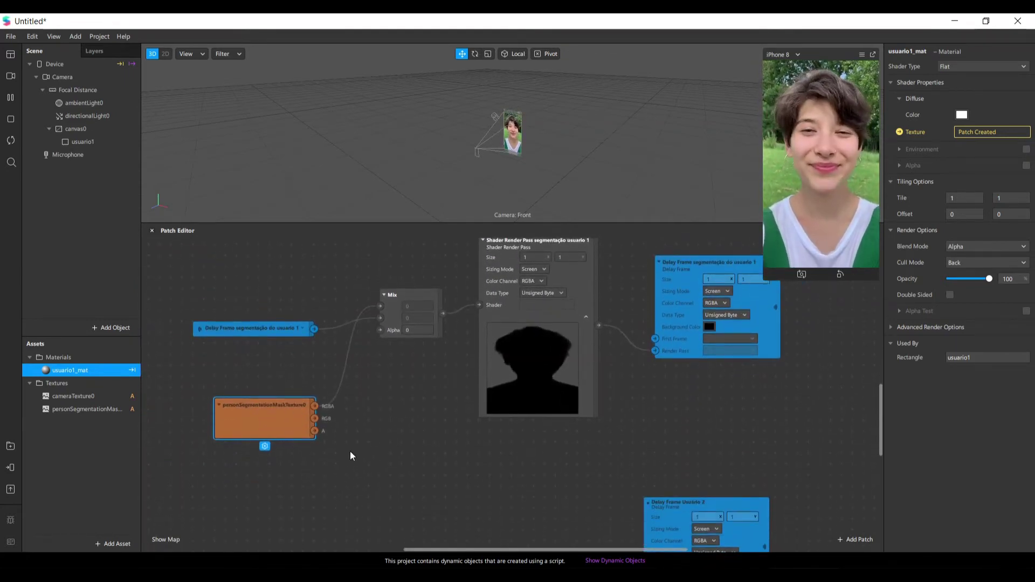
scroll(351, 451, "down", 1)
left_click_drag(663, 507, 652, 551)
left_click_drag(243, 420, 246, 476)
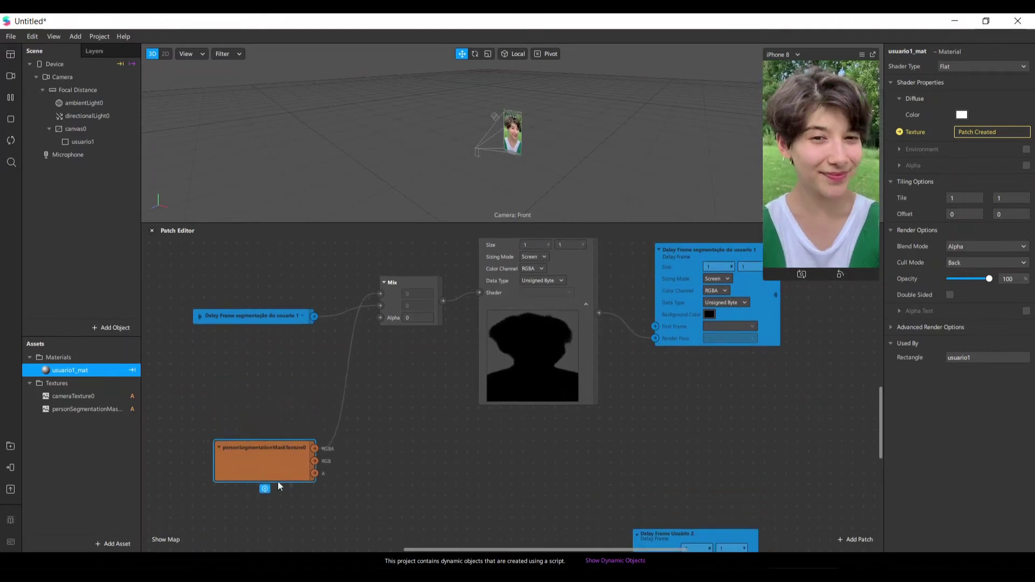
Step: Try to connect the mask patch's RGBA output directly to the First Frame input of "Delay Frame segmentação do usuario 1"
left_click_drag(313, 448, 425, 488)
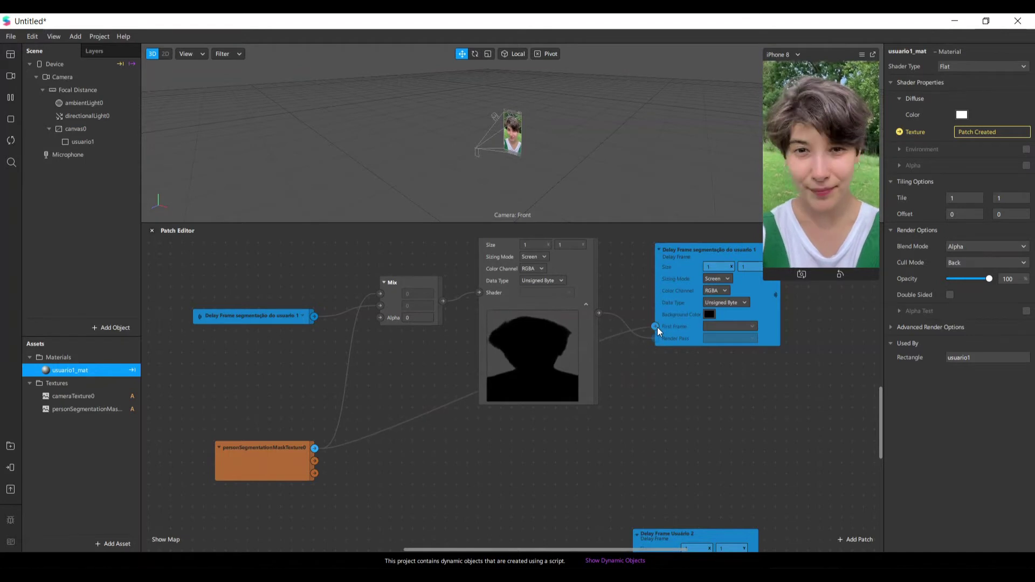
left_click_drag(658, 328, 656, 329)
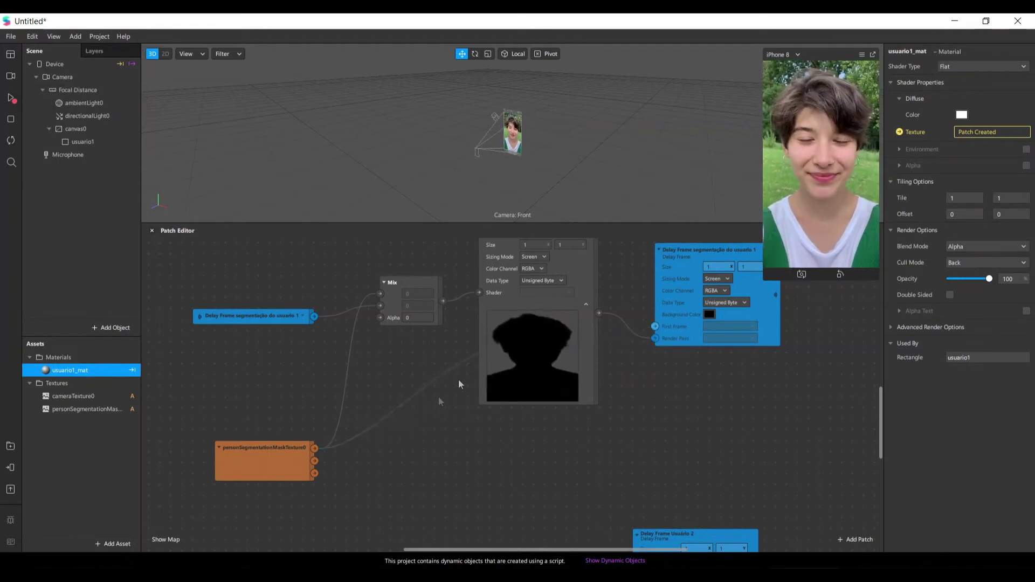
Step: Add a second Shader Render Pass patch from the RGBA output of personSegmentationMaskTexture0
scroll(415, 474, "down", 1)
left_click_drag(314, 438, 489, 468)
type("shader")
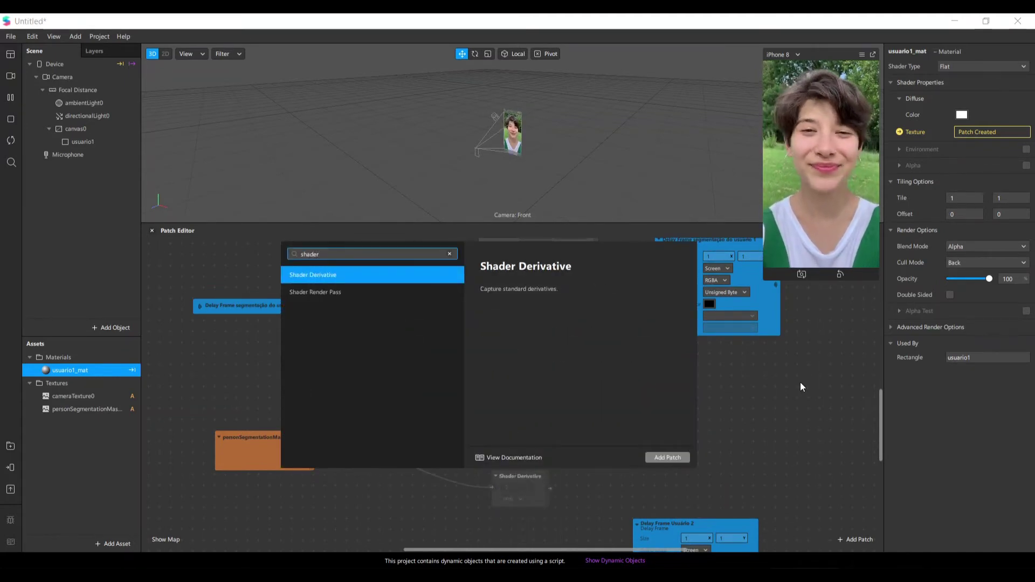
key("Down")
key("Return")
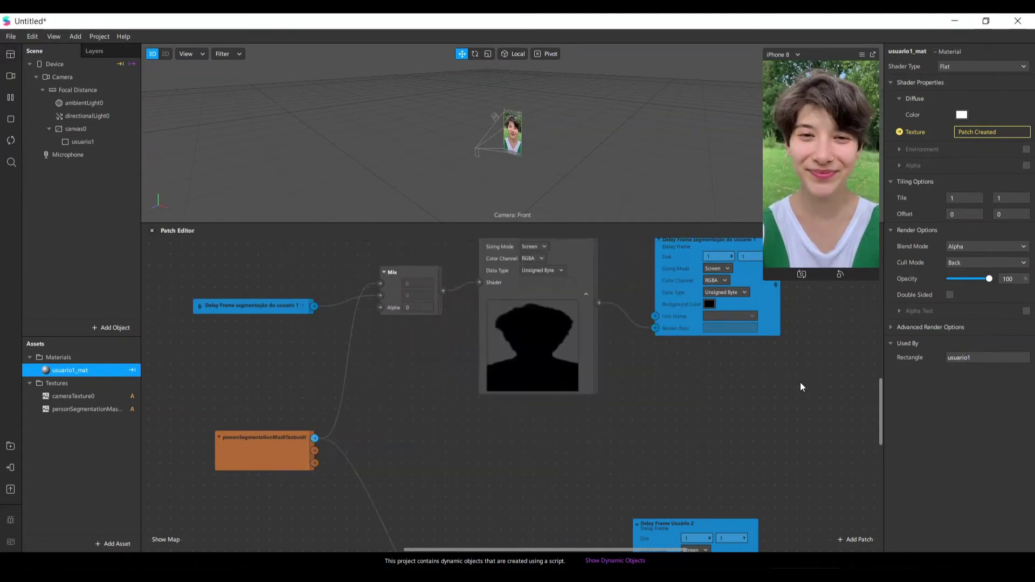
Step: Place the new Shader Render Pass below the segmentation one and connect its texture to First Frame of "Delay Frame segmentação do usuario 1"
scroll(597, 461, "down", 5)
scroll(533, 442, "down", 1)
left_click_drag(524, 358, 532, 227)
scroll(483, 433, "up", 3)
scroll(484, 436, "up", 4)
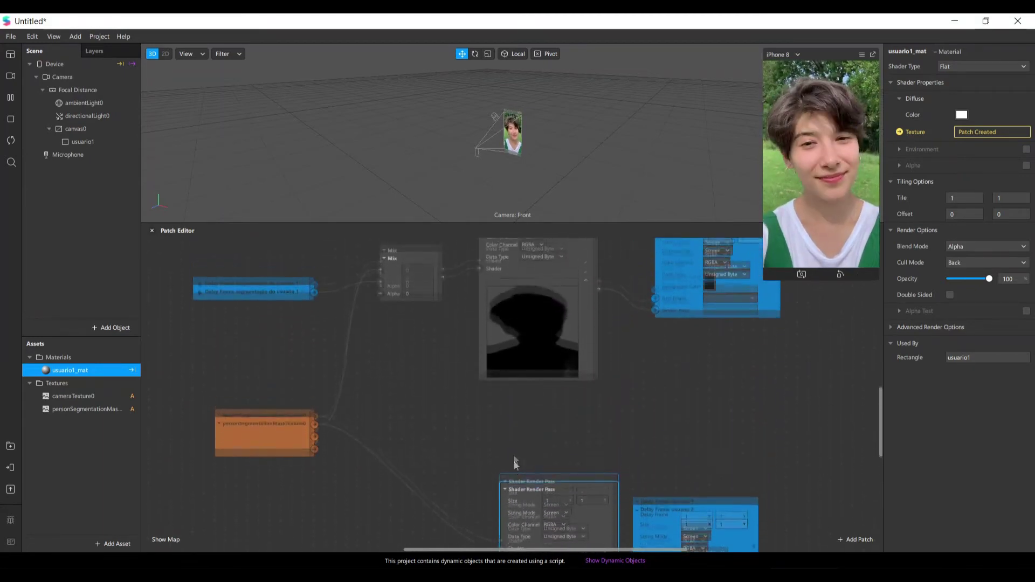
left_click_drag(597, 507, 654, 311)
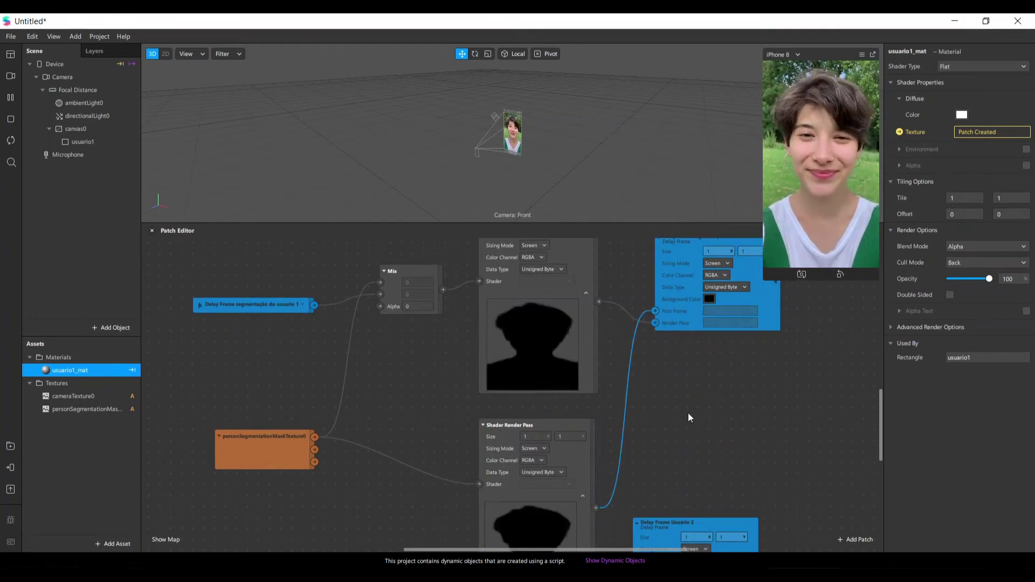
Step: Reposition the segmentation Mix patch and connect the Counter's output to its Alpha input
scroll(688, 412, "up", 2)
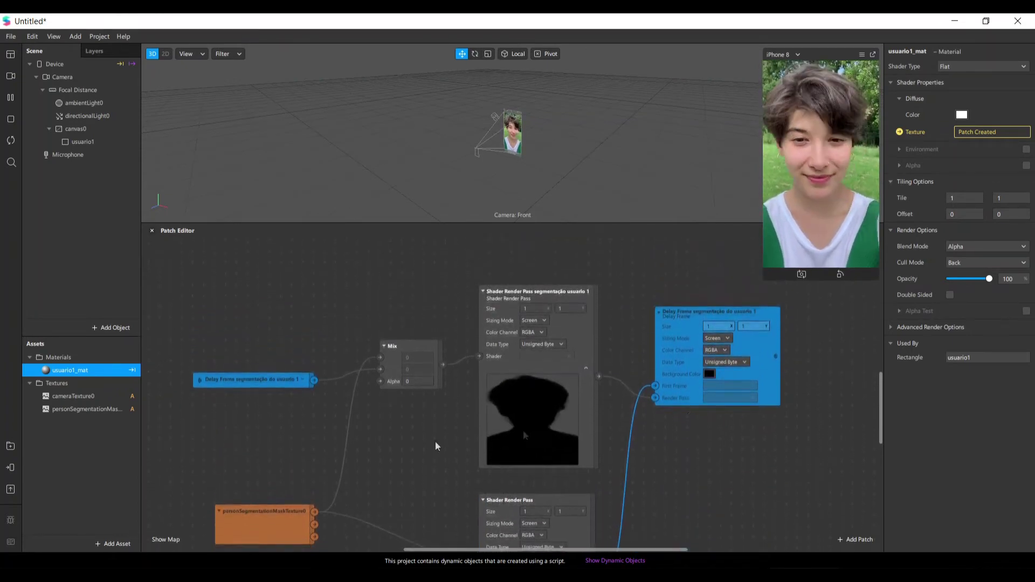
scroll(524, 436, "up", 2)
left_click_drag(399, 442, 408, 414)
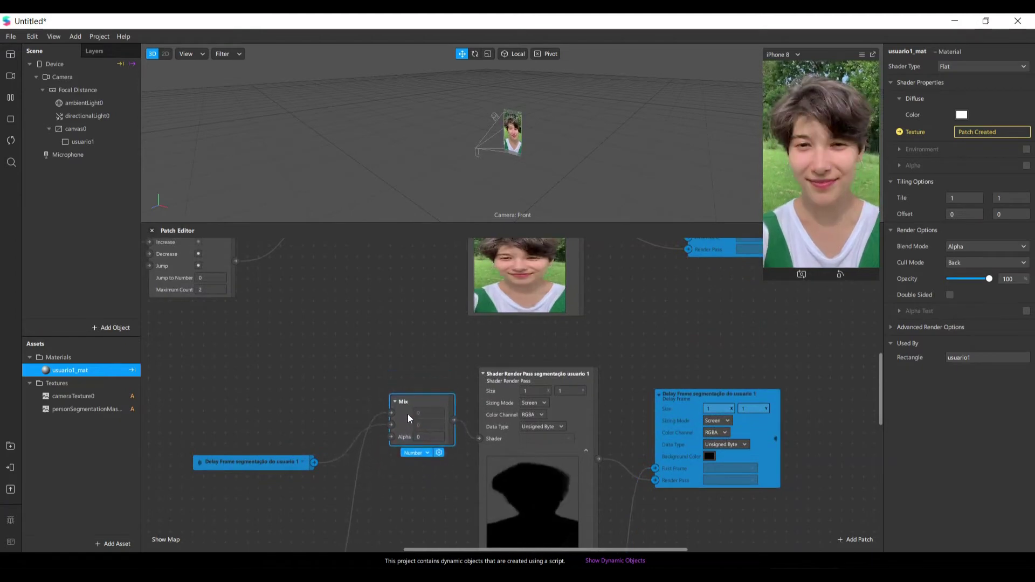
left_click_drag(435, 548, 399, 547)
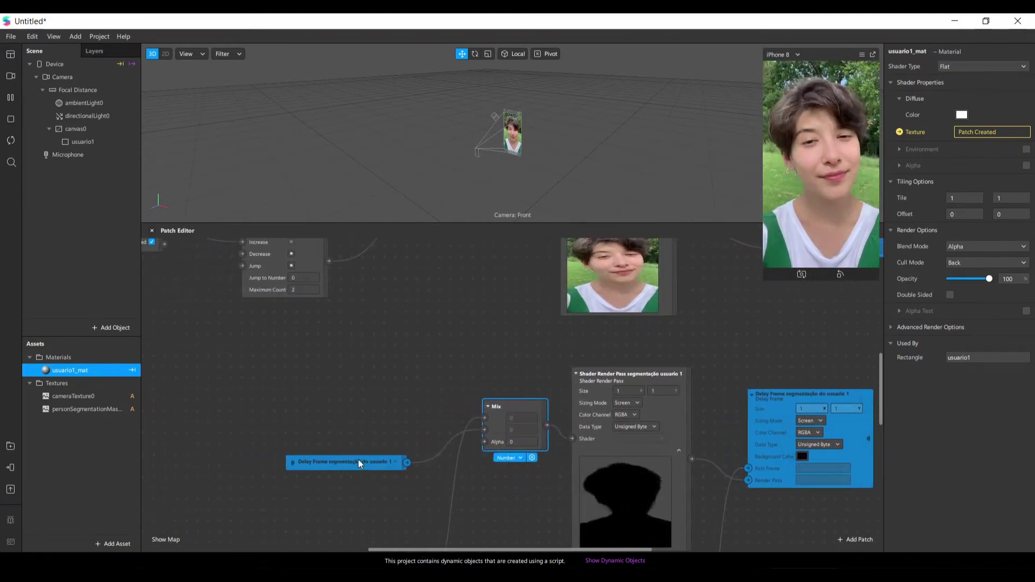
scroll(358, 461, "up", 2)
left_click_drag(327, 331, 484, 512)
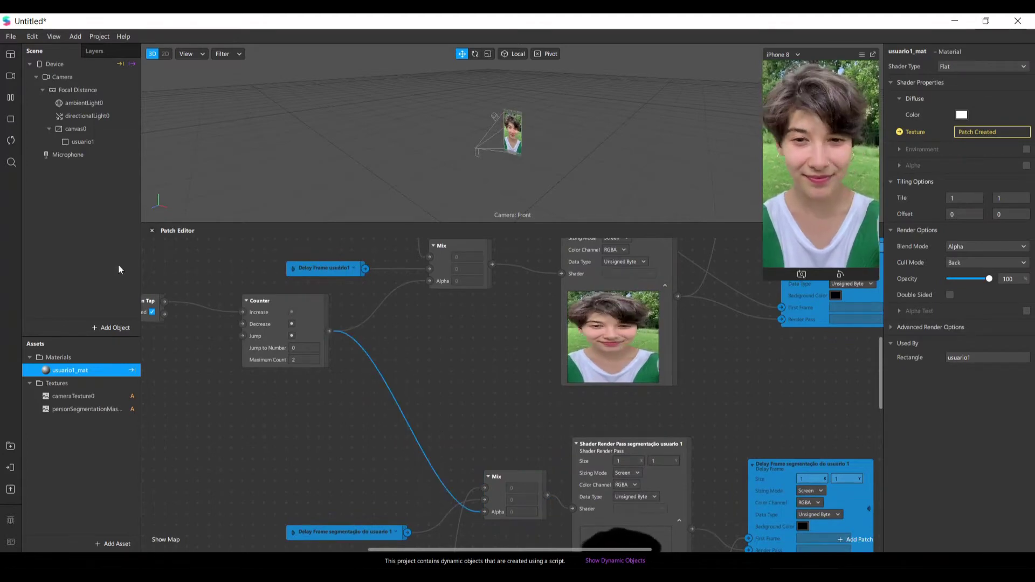
Step: Examine the camera and segmentation patch chains and their connections across the graph
scroll(442, 474, "down", 3)
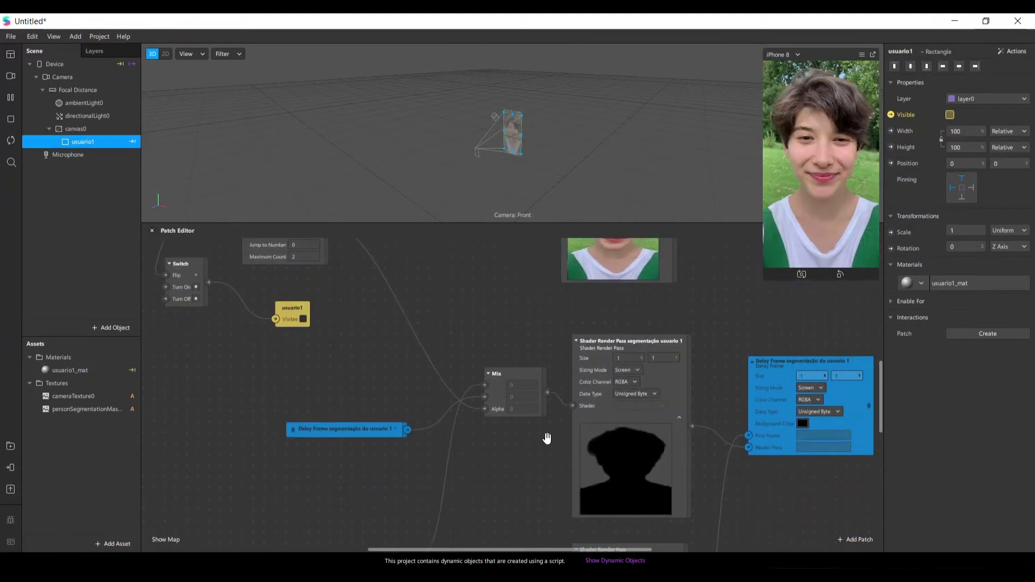
scroll(547, 437, "up", 1)
scroll(491, 405, "down", 1, "ctrl")
scroll(490, 403, "down", 3)
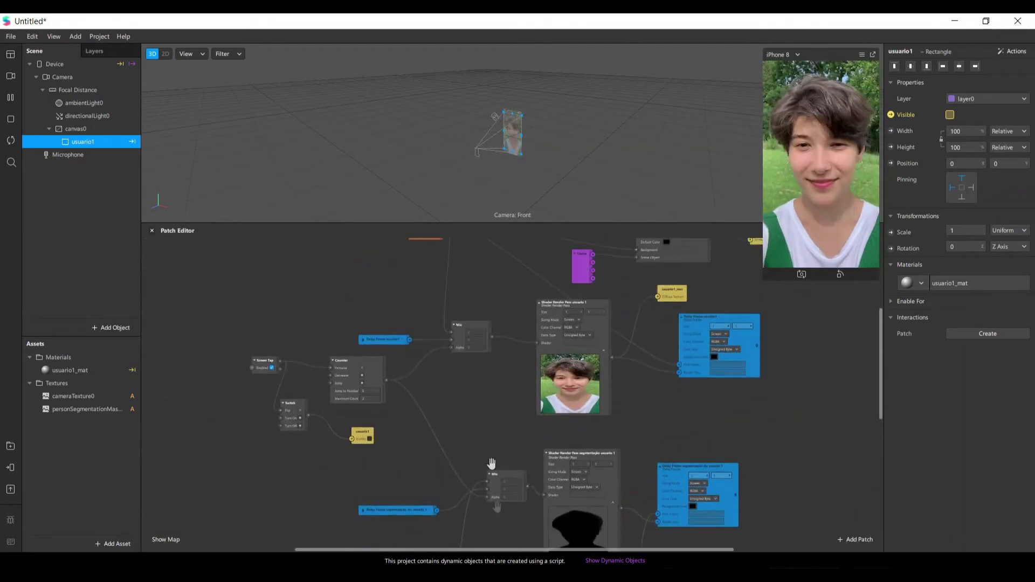
scroll(522, 499, "down", 1)
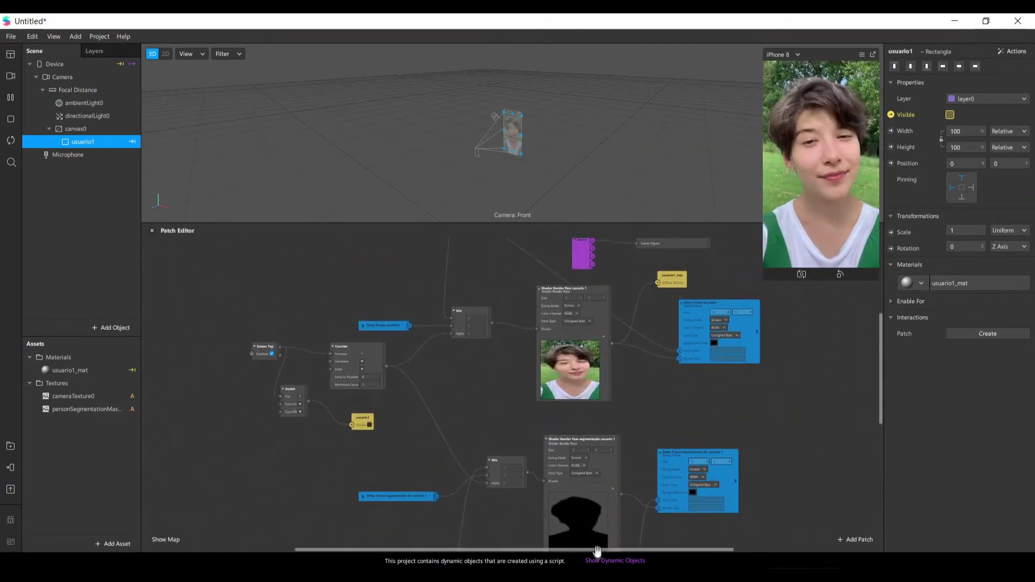
scroll(585, 483, "down", 6)
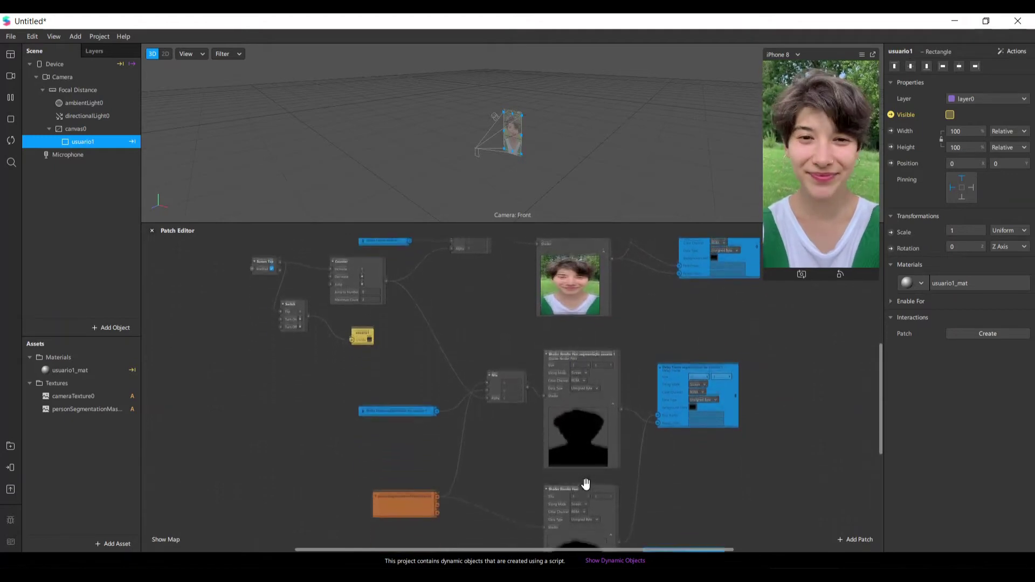
scroll(564, 428, "down", 6)
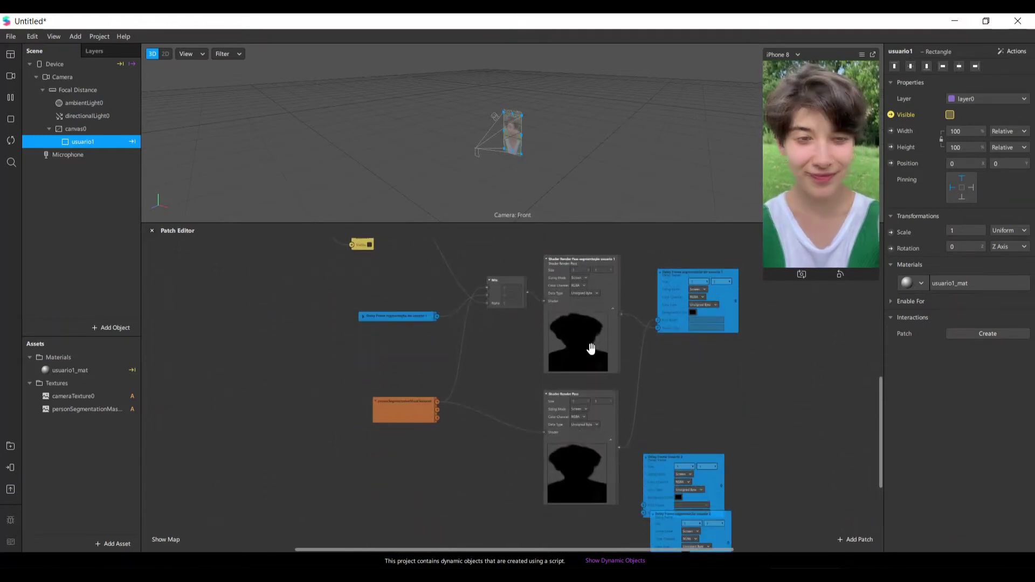
scroll(592, 351, "up", 3, "ctrl")
scroll(596, 381, "up", 3)
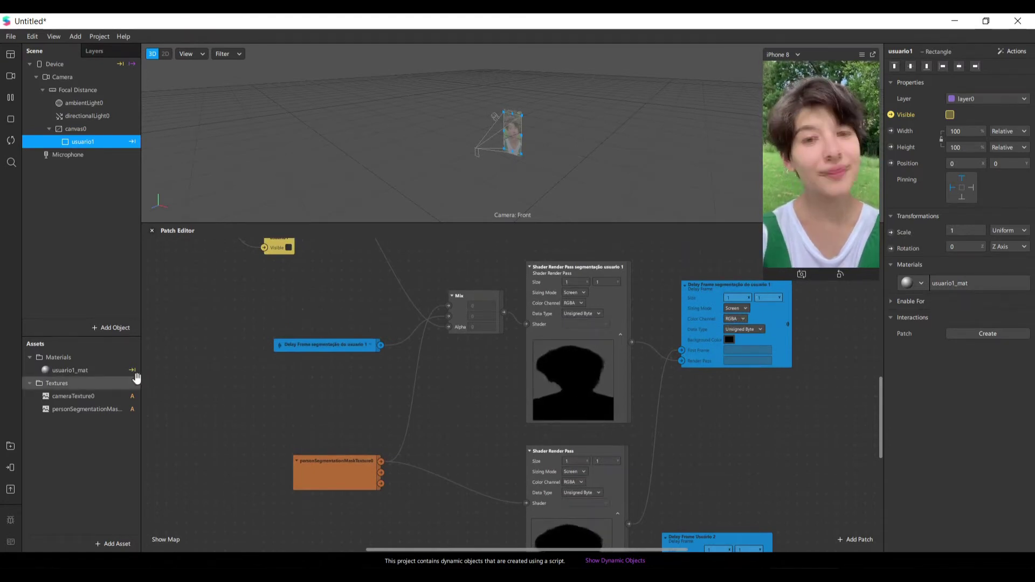
Step: Enable Alpha on the usuario1_mat material and set its texture to "Shader Render Pass segmentação usuario 1Texture"
double_click(86, 370)
left_click(175, 379)
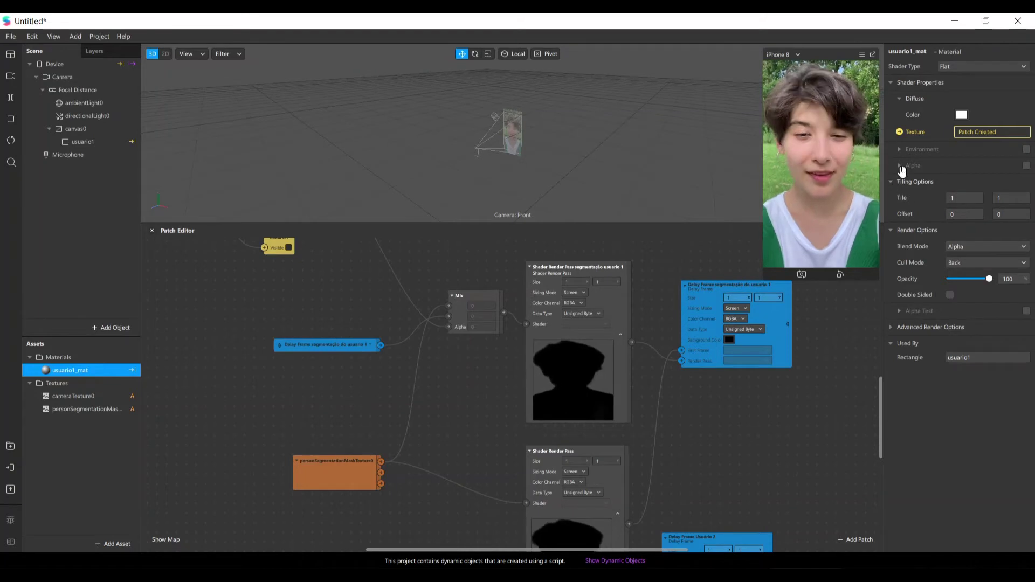
left_click(1026, 165)
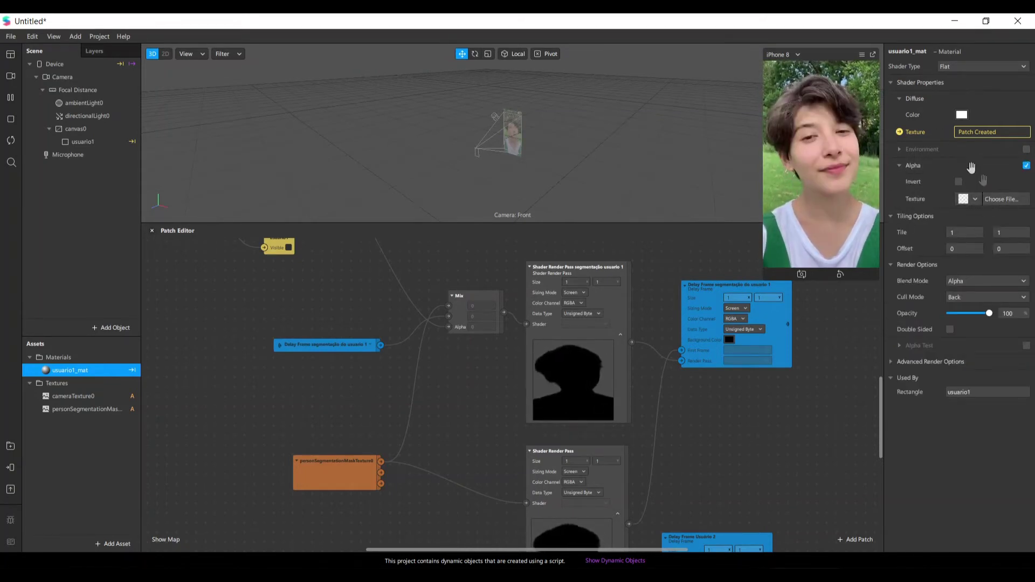
left_click(970, 199)
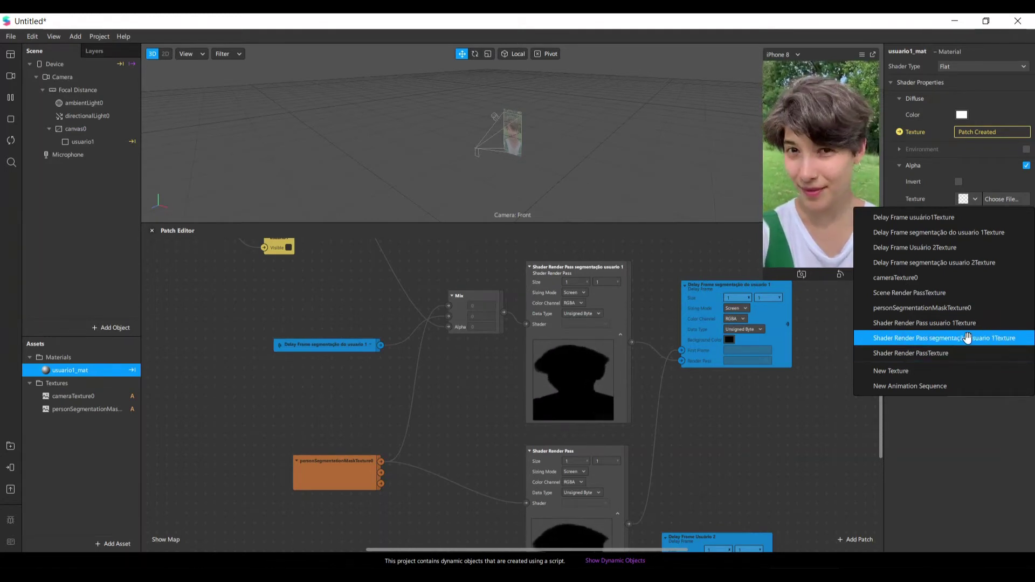
left_click(966, 338)
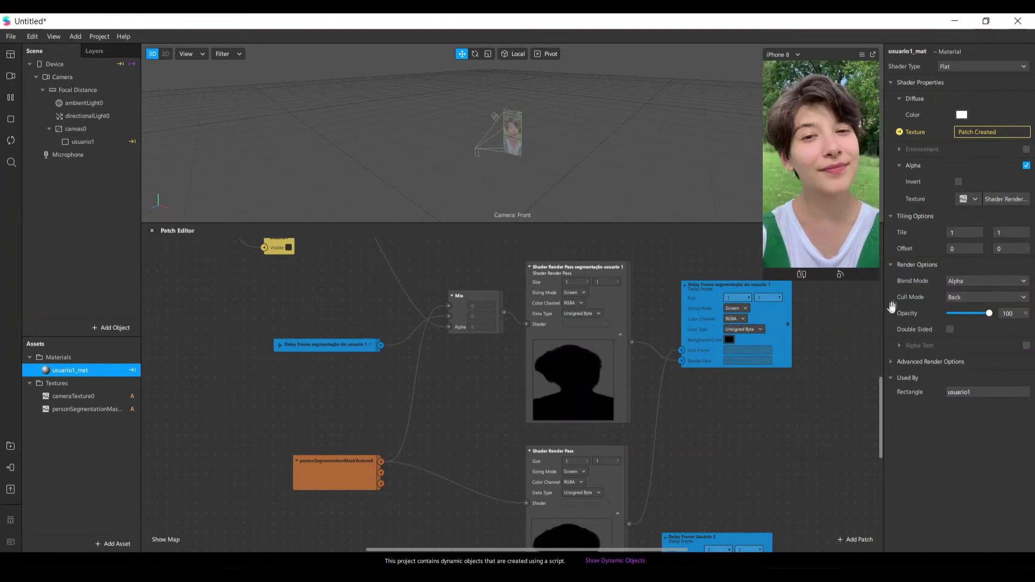
scroll(706, 366, "up", 5)
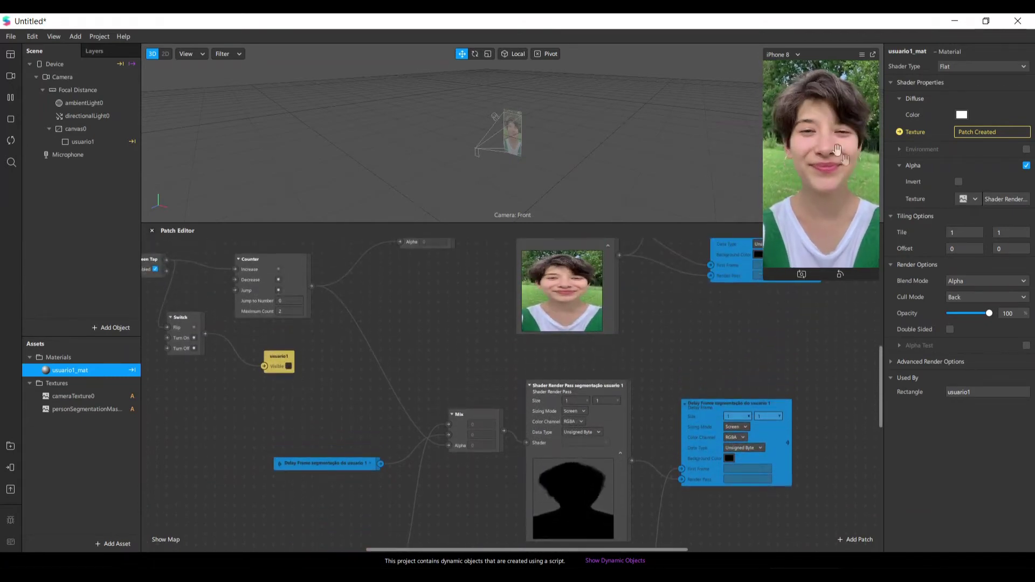
Step: Test the freeze by tapping the simulator preview and examine the usuario1 rectangle in the 3D viewport
scroll(769, 293, "up", 2)
scroll(774, 228, "up", 1)
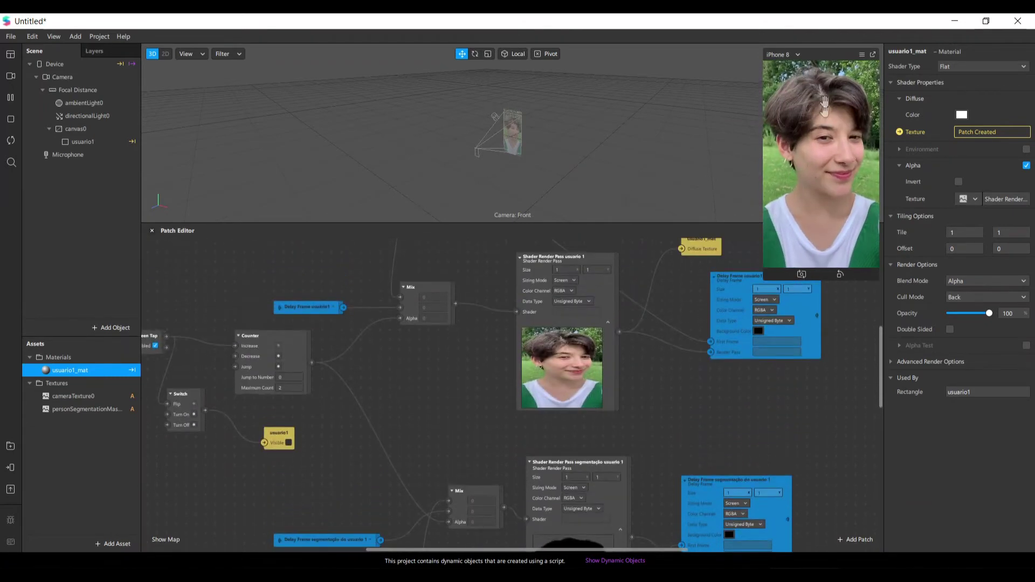
scroll(798, 231, "up", 3)
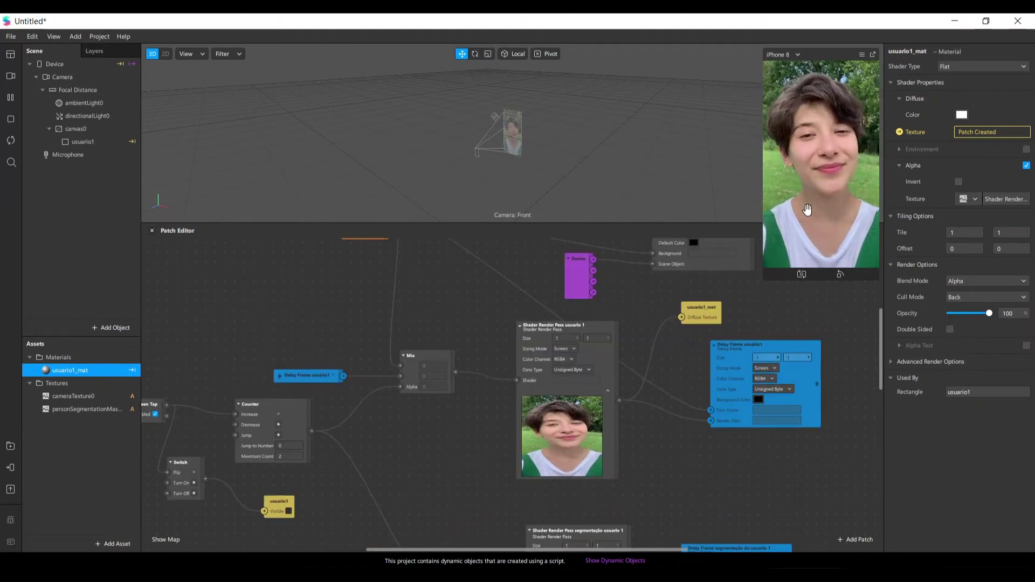
left_click(817, 219)
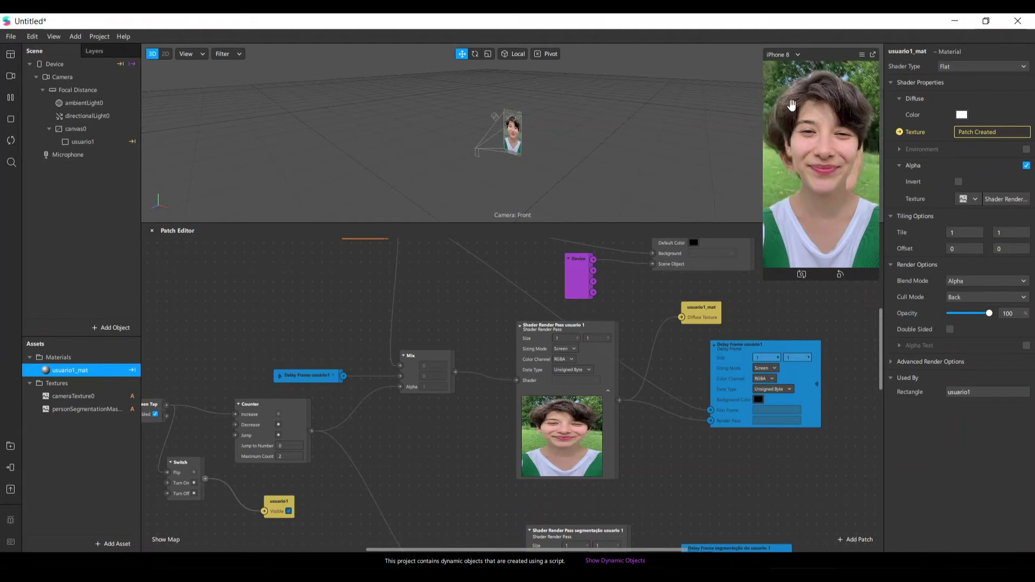
left_click(546, 154)
scroll(524, 159, "up", 4)
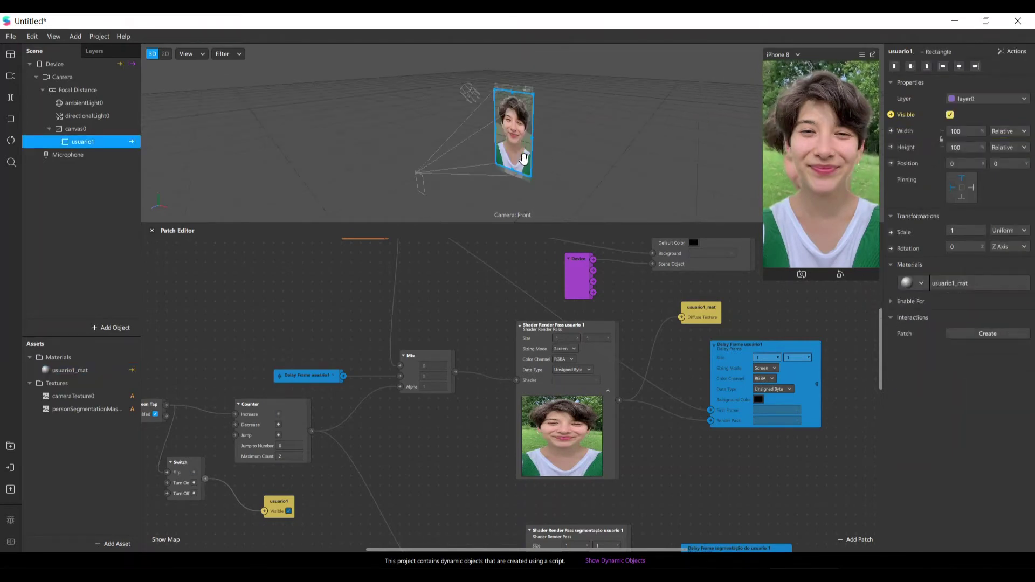
left_click_drag(652, 167, 810, 179)
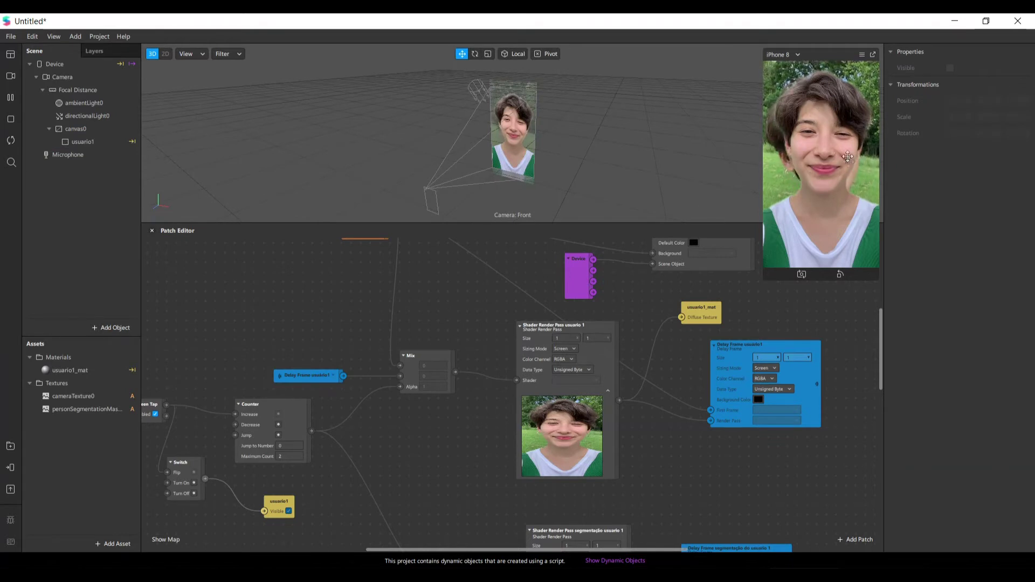
Step: Switch the simulator to the preview video of the long-haired woman, restart the effect, and tap the preview to capture a frame
left_click(10, 76)
scroll(69, 204, "down", 3)
left_click(70, 203)
left_click(10, 142)
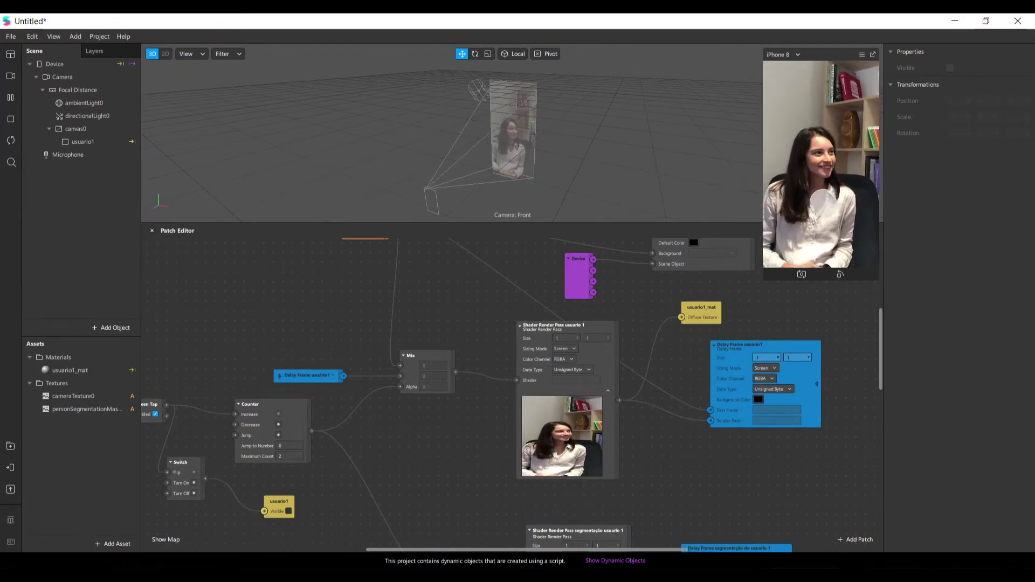
left_click(823, 203)
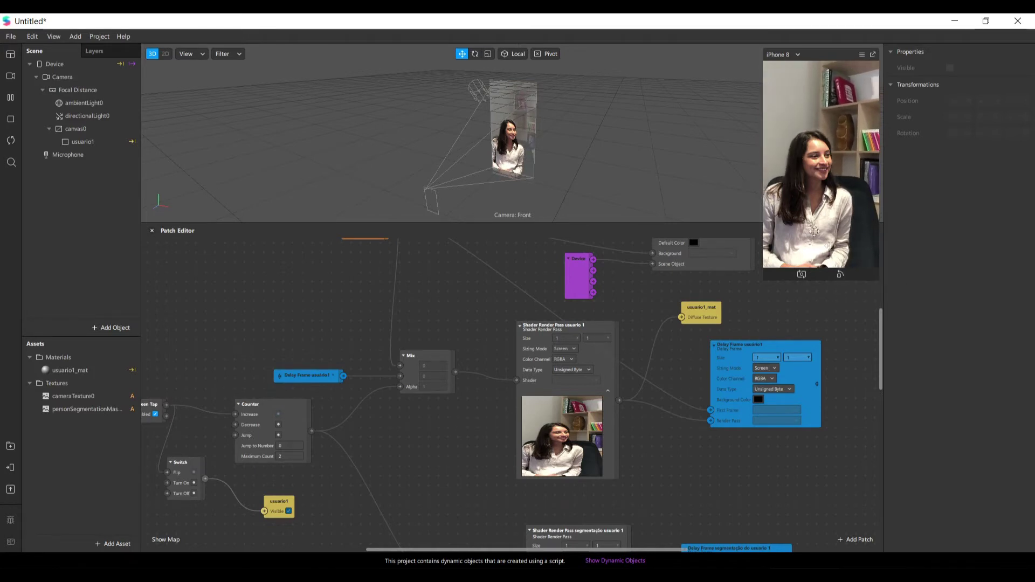
Step: Move the Delay Frame Usuário 2 and Delay Frame segmentação usuário 2 patches into the empty area below the segmentation patches, spaced apart
scroll(578, 360, "down", 2)
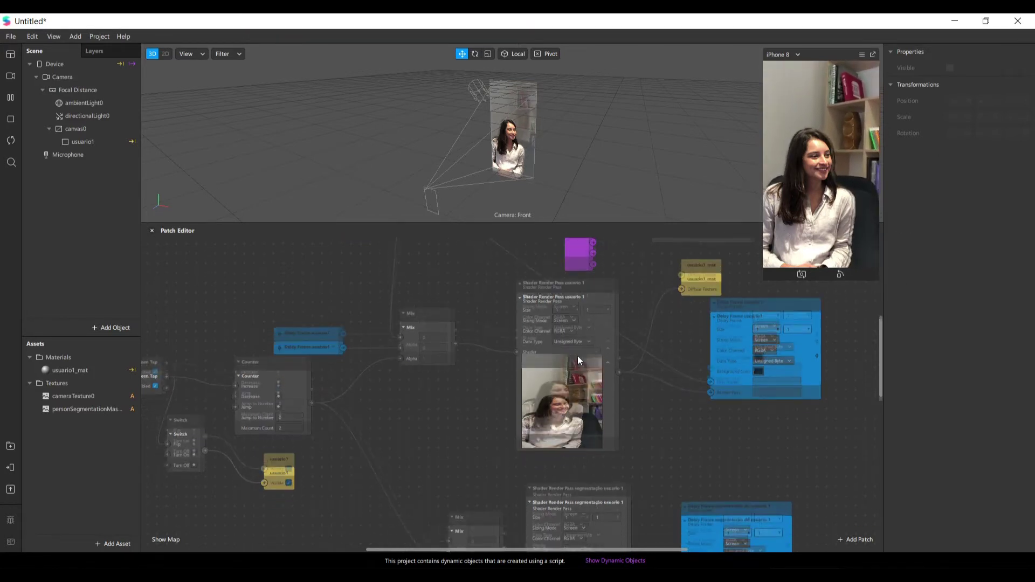
scroll(578, 358, "down", 2)
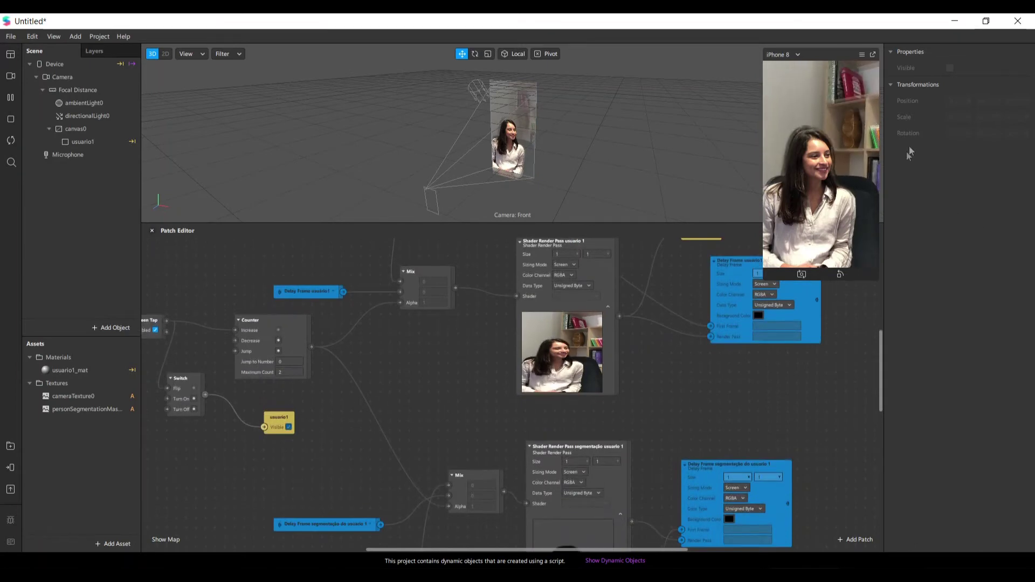
scroll(597, 344, "down", 6)
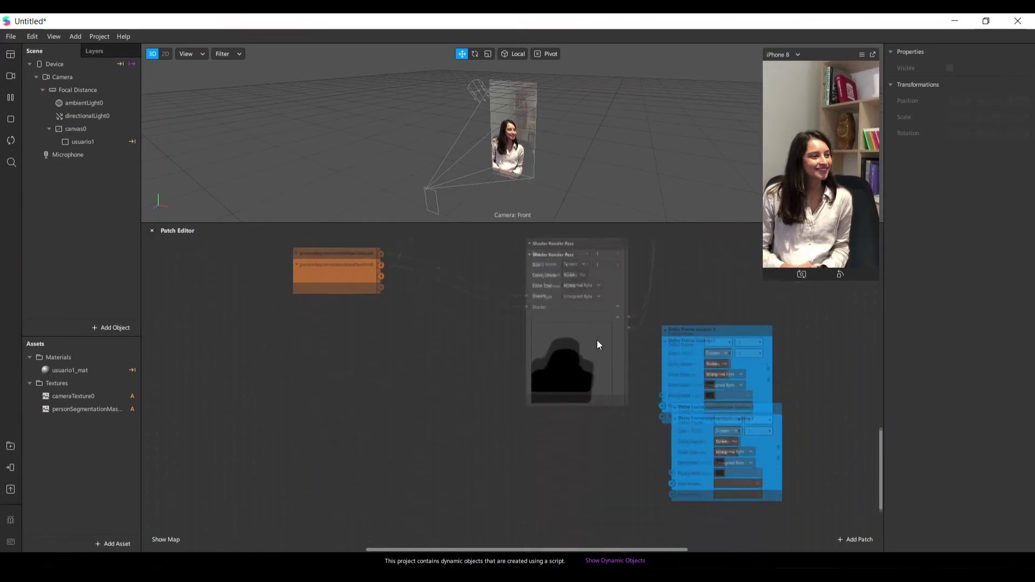
scroll(624, 342, "down", 2)
left_click_drag(756, 423, 735, 533)
left_click_drag(754, 315, 736, 479)
scroll(714, 437, "down", 3)
left_click_drag(653, 322, 660, 380)
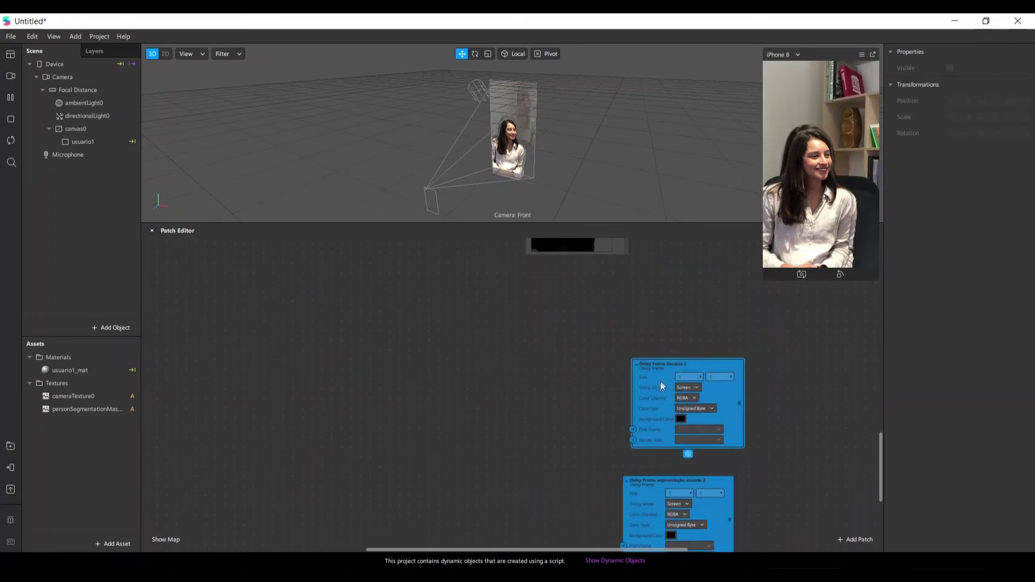
left_click_drag(654, 502, 654, 531)
left_click_drag(659, 382, 610, 372)
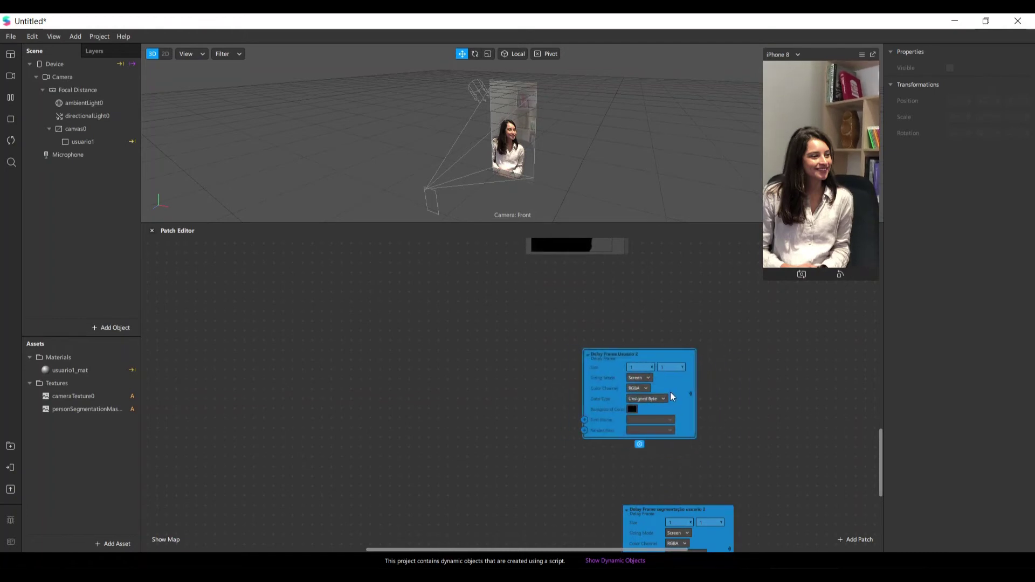
Step: Create a receiver for the Delay Frame Usuário 2 patch and place it well to the left of that patch
scroll(646, 407, "up", 3)
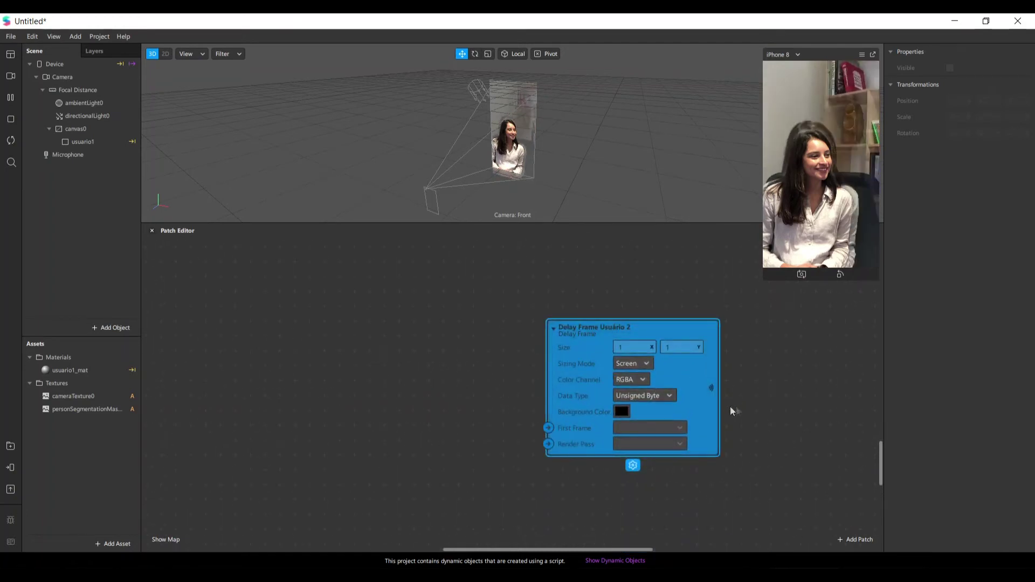
right_click(676, 374)
left_click(724, 434)
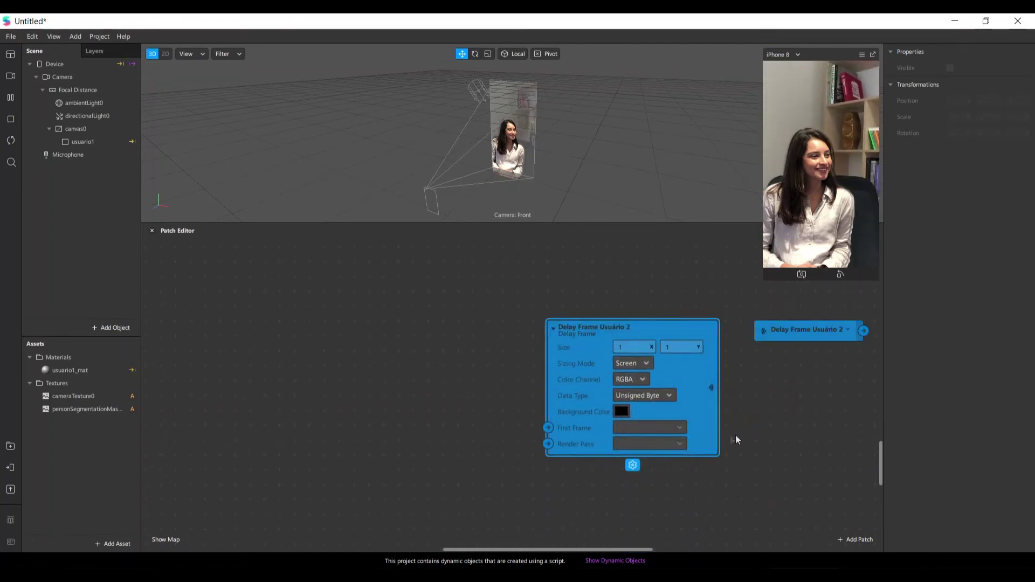
left_click_drag(794, 326, 161, 388)
left_click_drag(465, 550, 363, 549)
Step: Add a Mix patch fed by the Delay Frame Usuário 2 receiver through its second input, leaving room before the Delay Frame patch
left_click_drag(515, 383, 632, 396)
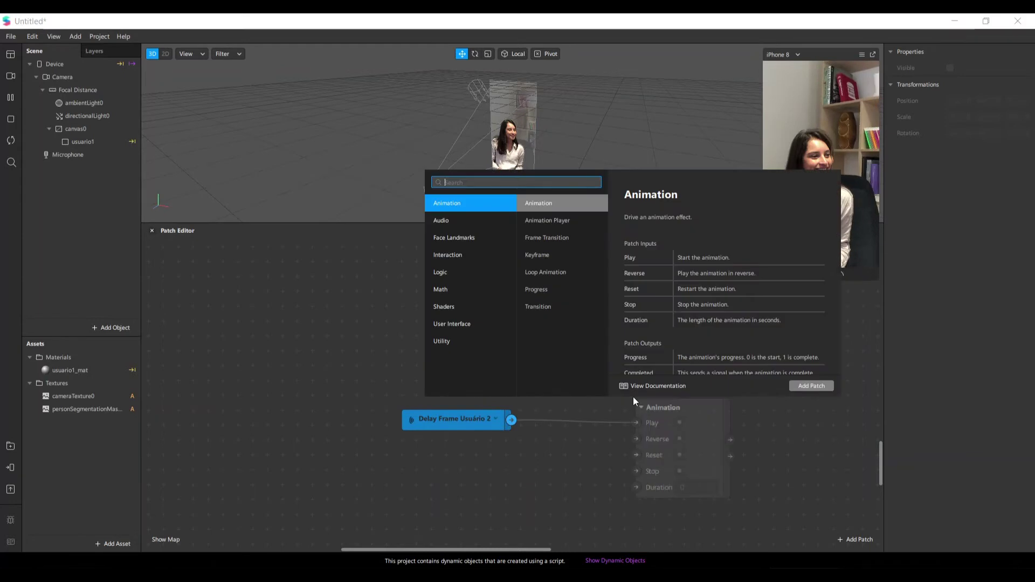
type("mix")
key("Return")
left_click_drag(636, 422, 651, 437)
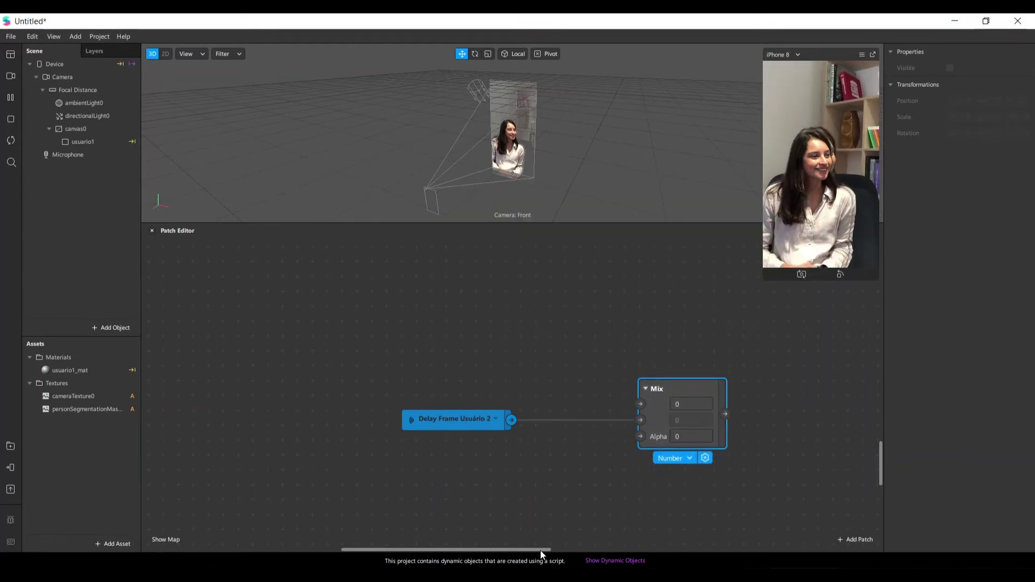
left_click_drag(540, 551, 603, 550)
left_click_drag(473, 383, 428, 383)
left_click_drag(258, 416, 196, 416)
left_click_drag(376, 397, 302, 397)
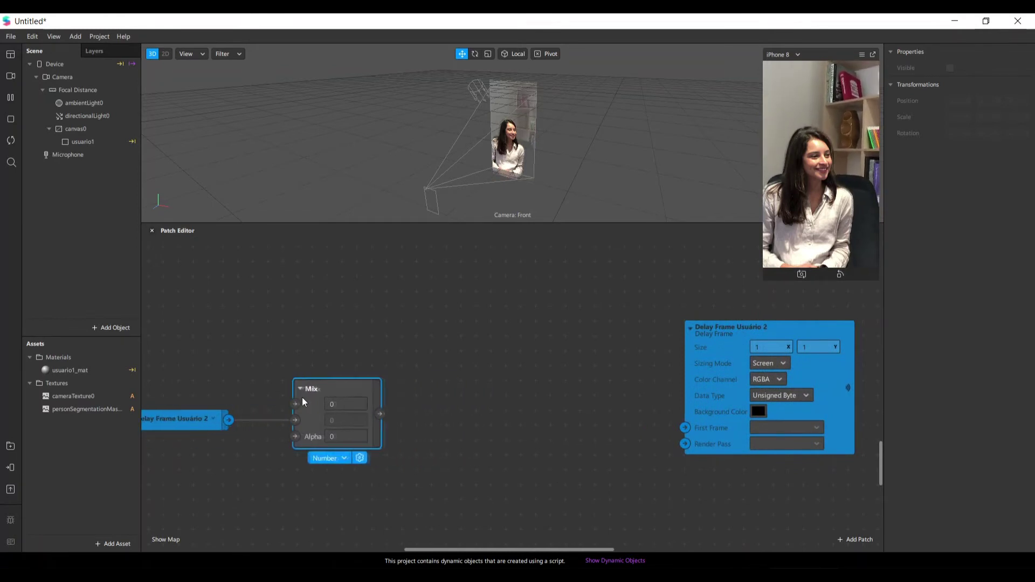
Step: Add a Shader Render Pass patch connected to the output of the new Mix patch
left_click_drag(381, 414, 490, 383)
type("shade")
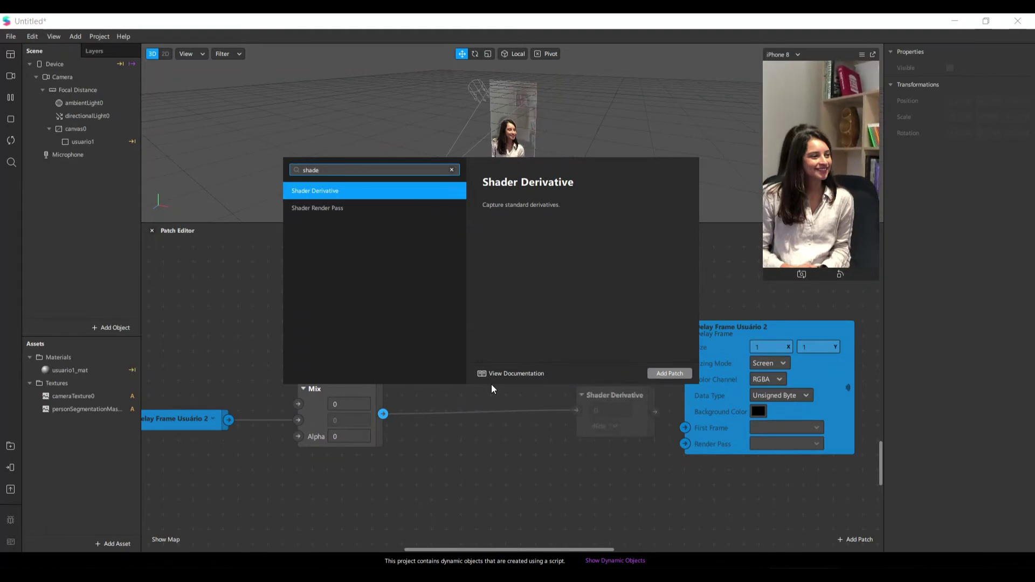
key("Down")
key("Return")
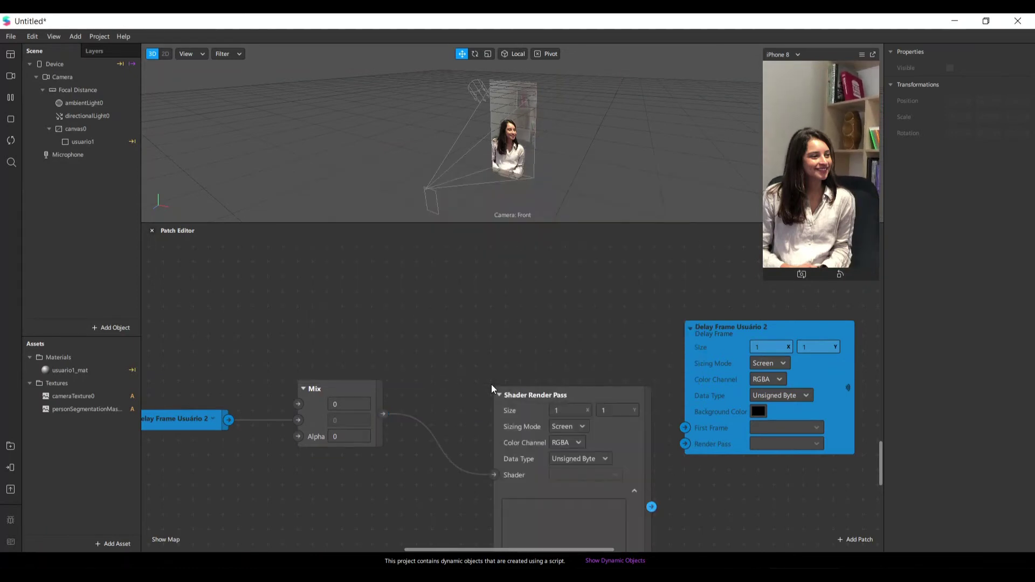
Step: Move the new Shader Render Pass patch slightly up and rename it Shader Render Pass usuario 2
left_click_drag(578, 399, 546, 346)
double_click(544, 347)
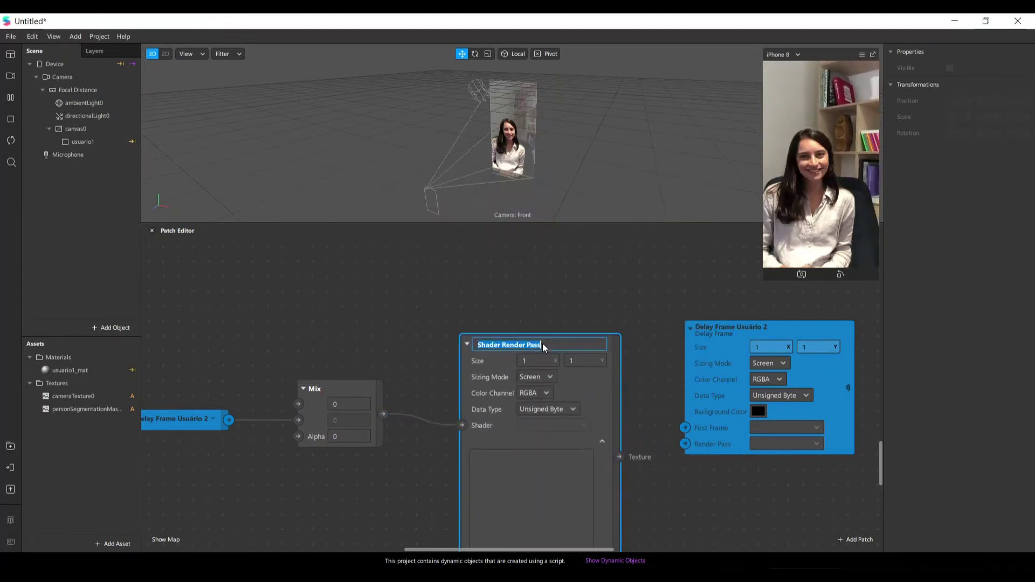
type("usu")
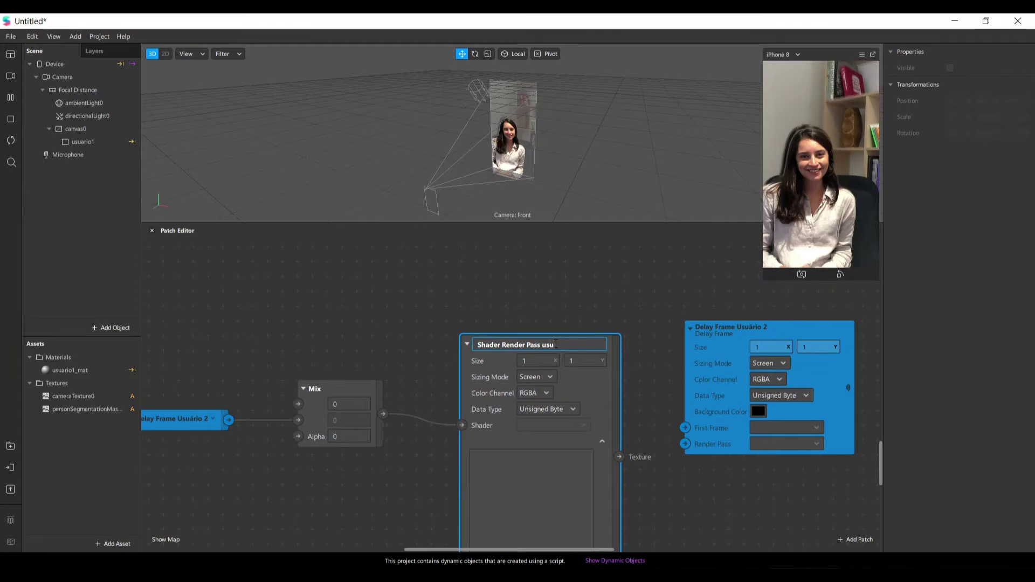
type("ár")
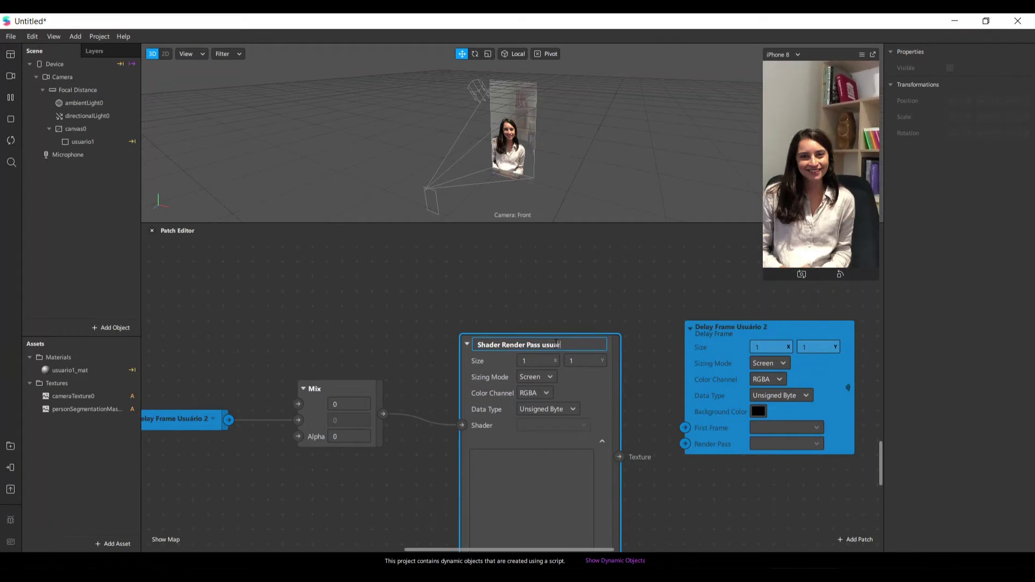
type("io 2")
key("Return")
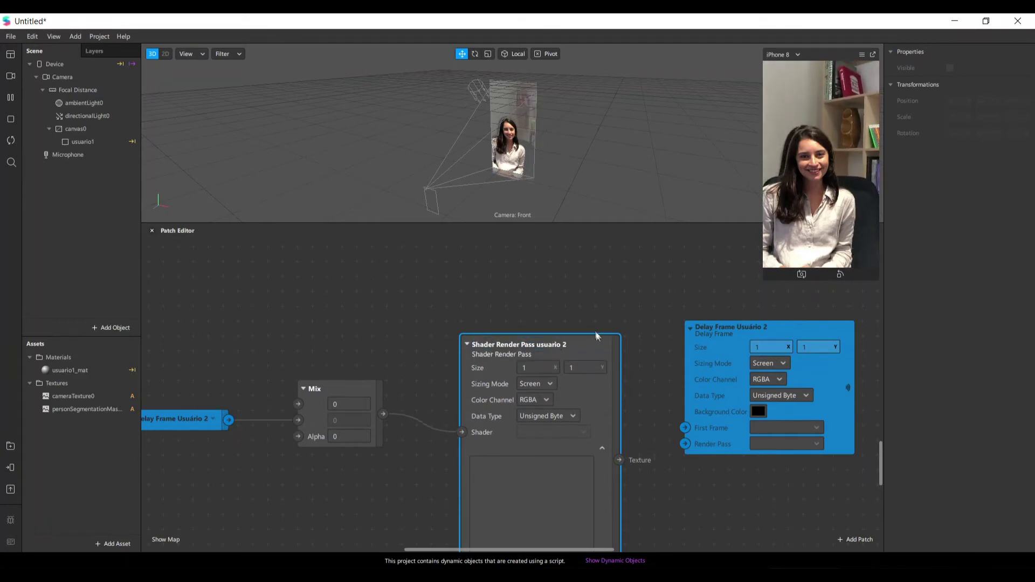
Step: Connect the usuario 2 Shader Render Pass texture to the Render Pass input of Delay Frame Usuário 2 and nudge the Mix patch up
left_click_drag(597, 381, 552, 374)
left_click_drag(576, 416, 627, 372)
left_click_drag(684, 446, 688, 446)
left_click_drag(542, 350, 577, 367)
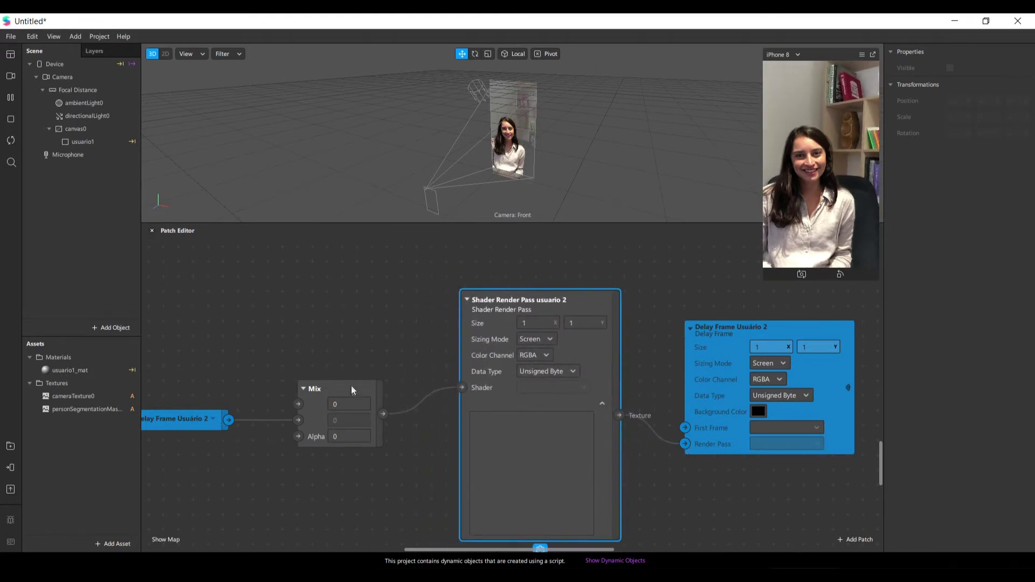
left_click_drag(353, 392, 358, 380)
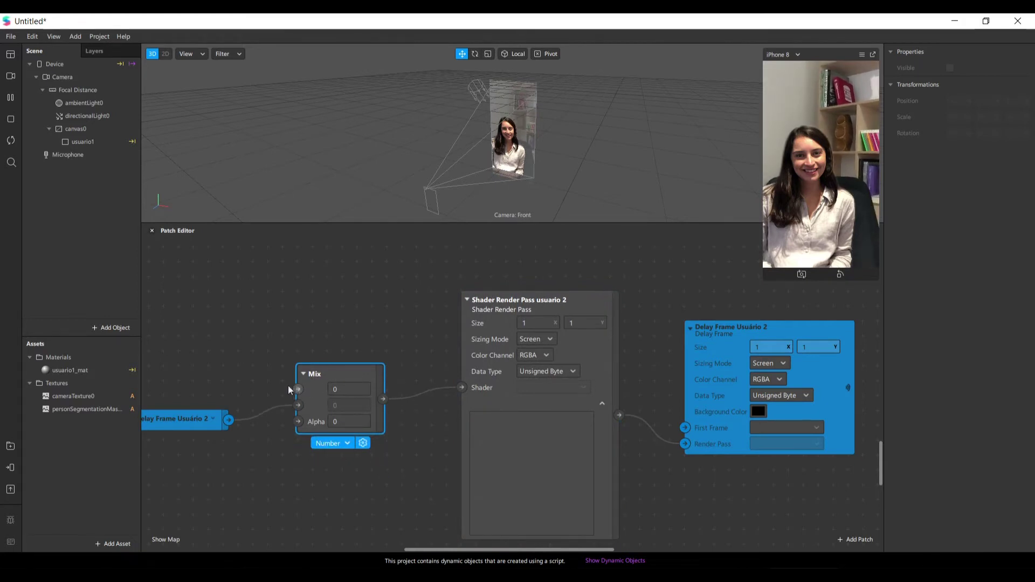
left_click_drag(419, 410, 373, 419)
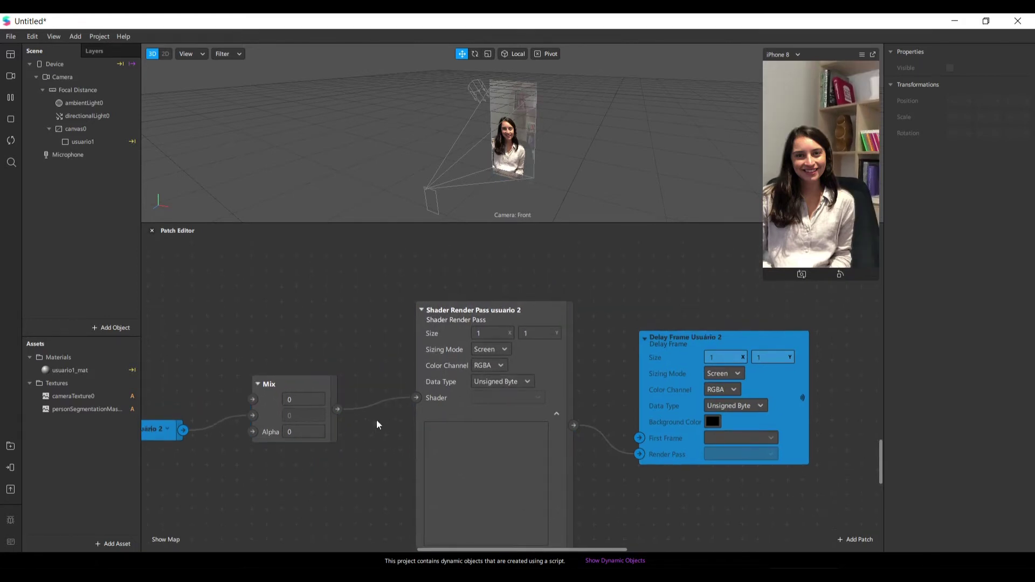
Step: Move the cameraTexture0 patch down and to the left, just above the Delay Frame usuario1 receiver
scroll(383, 422, "down", 6)
left_click_drag(307, 289, 309, 348)
scroll(310, 347, "up", 12)
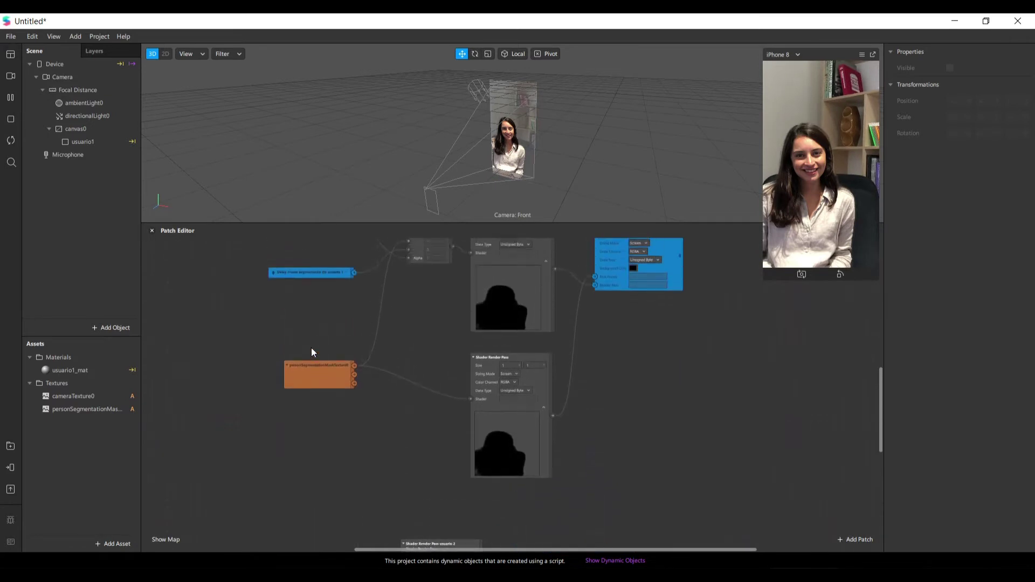
scroll(381, 425, "up", 4)
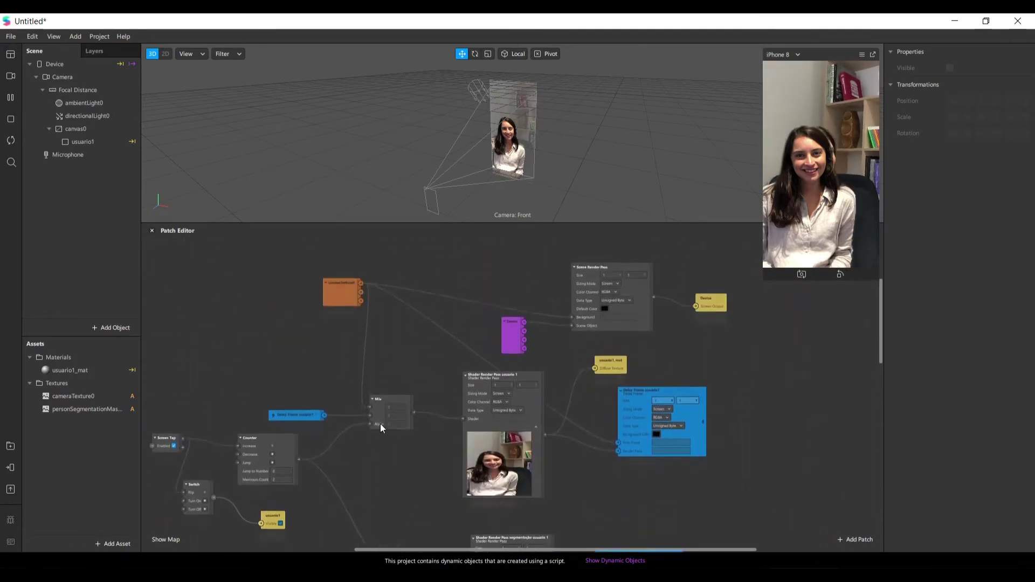
scroll(347, 378, "down", 2, "ctrl")
scroll(348, 378, "down", 3)
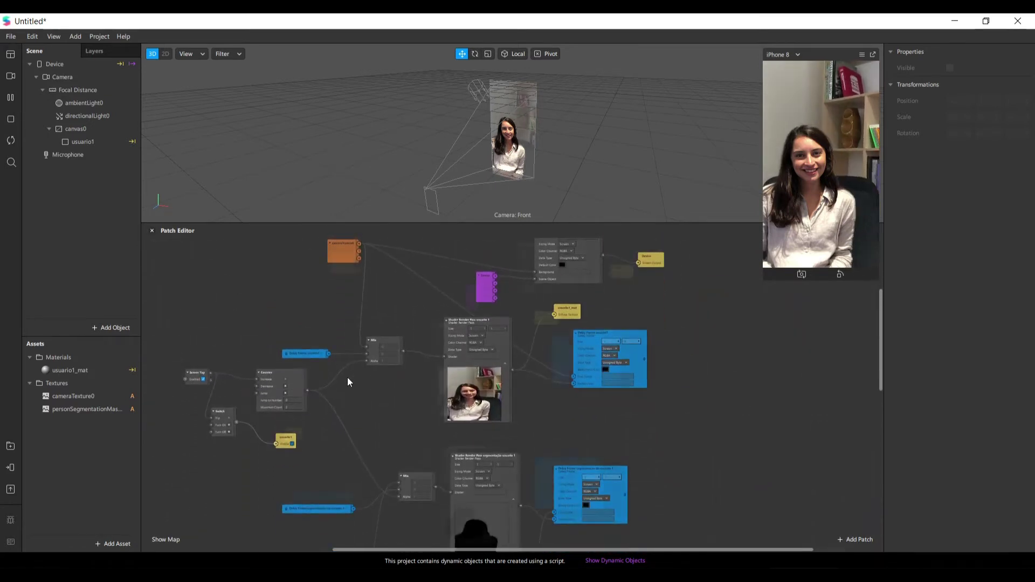
scroll(347, 378, "down", 4)
scroll(347, 374, "down", 2)
scroll(352, 335, "up", 5)
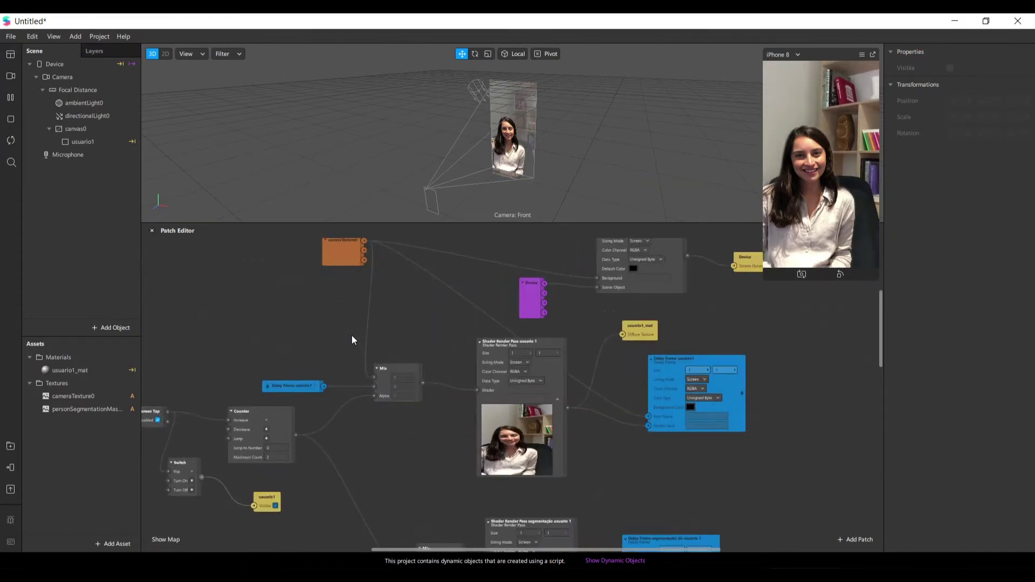
scroll(351, 335, "up", 3)
scroll(389, 384, "up", 3)
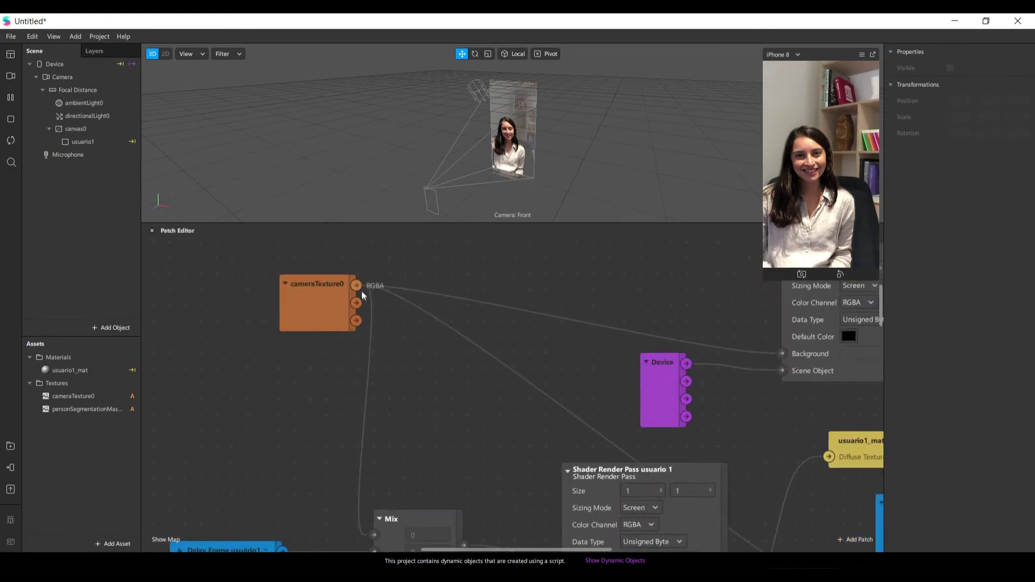
left_click_drag(313, 311, 232, 450)
scroll(259, 463, "down", 5)
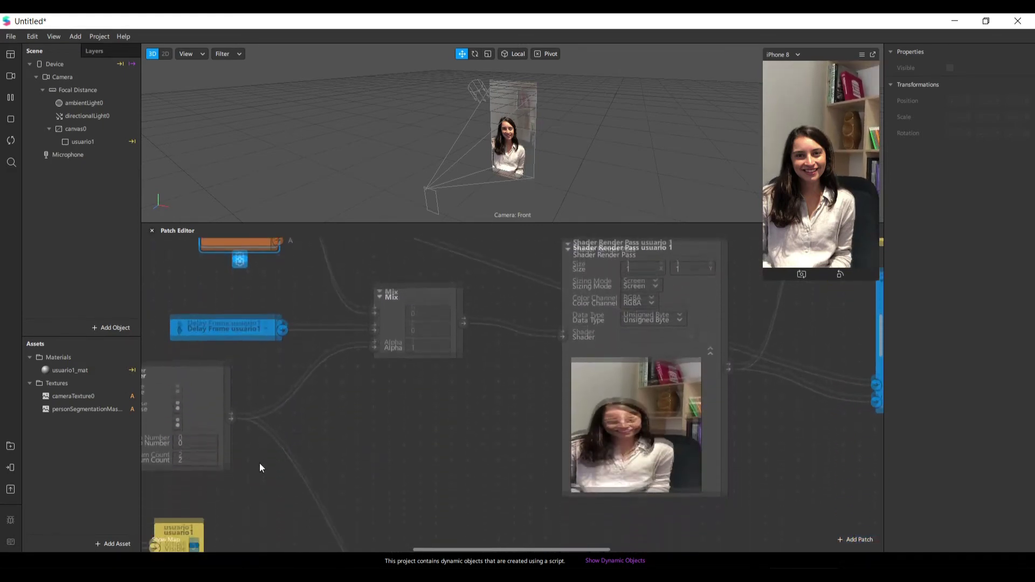
scroll(260, 462, "down", 8)
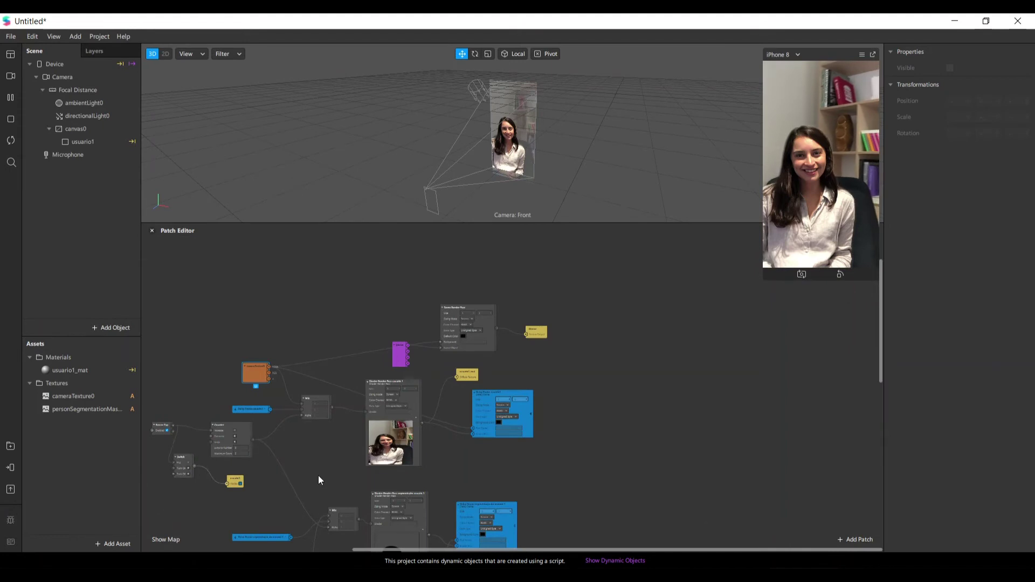
scroll(318, 475, "down", 3)
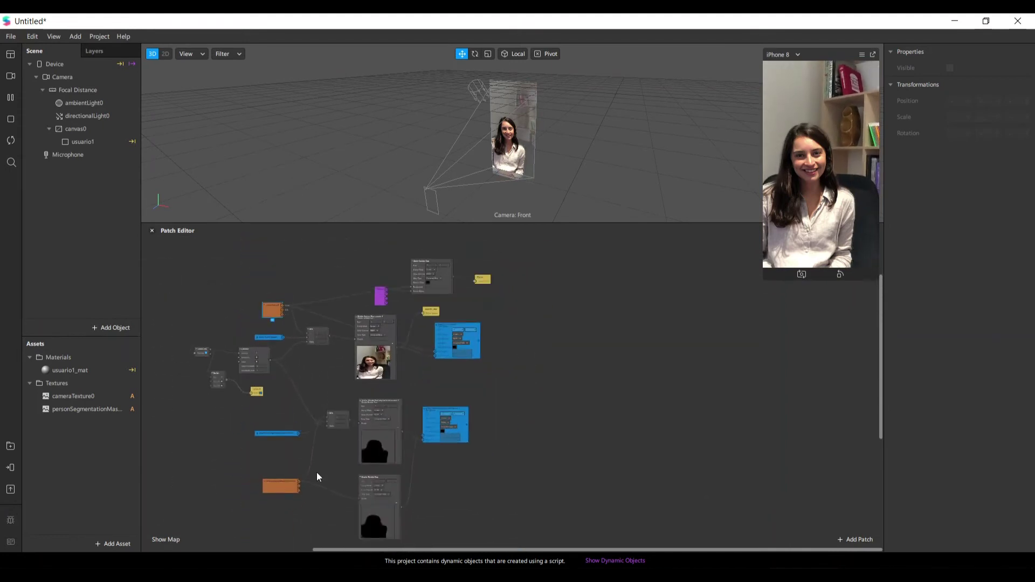
scroll(316, 472, "down", 5)
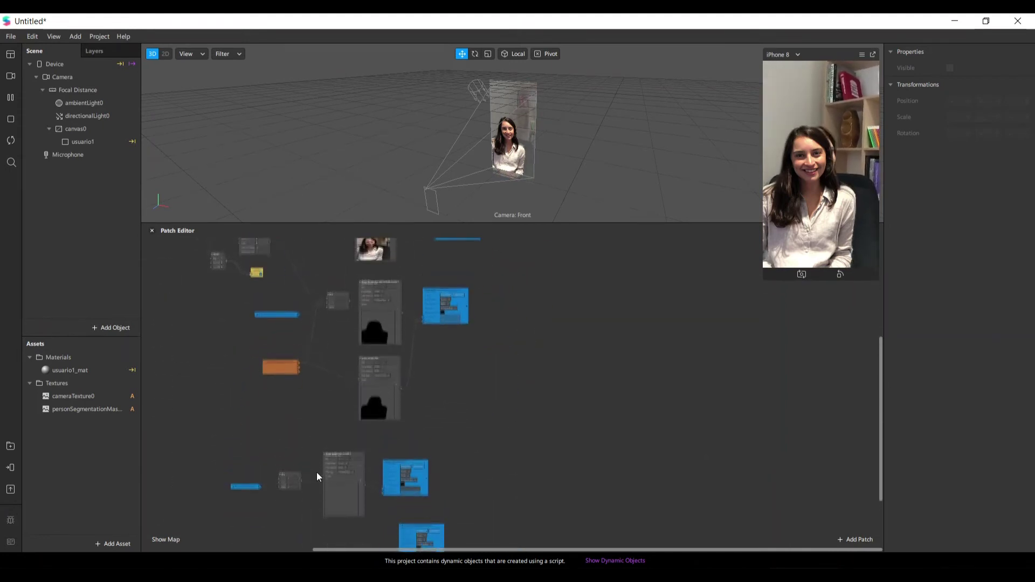
Step: Connect the cameraTexture0 output to the first input of the Mix patch in the usuario 2 chain
scroll(300, 430, "up", 3)
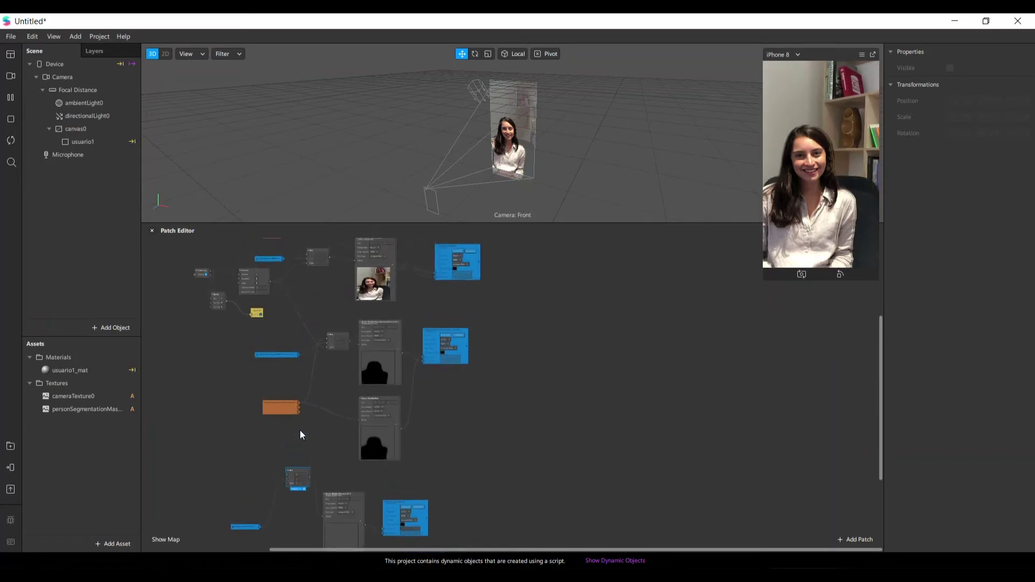
left_click_drag(280, 264, 335, 335)
left_click_drag(284, 513, 290, 514)
scroll(366, 459, "down", 1)
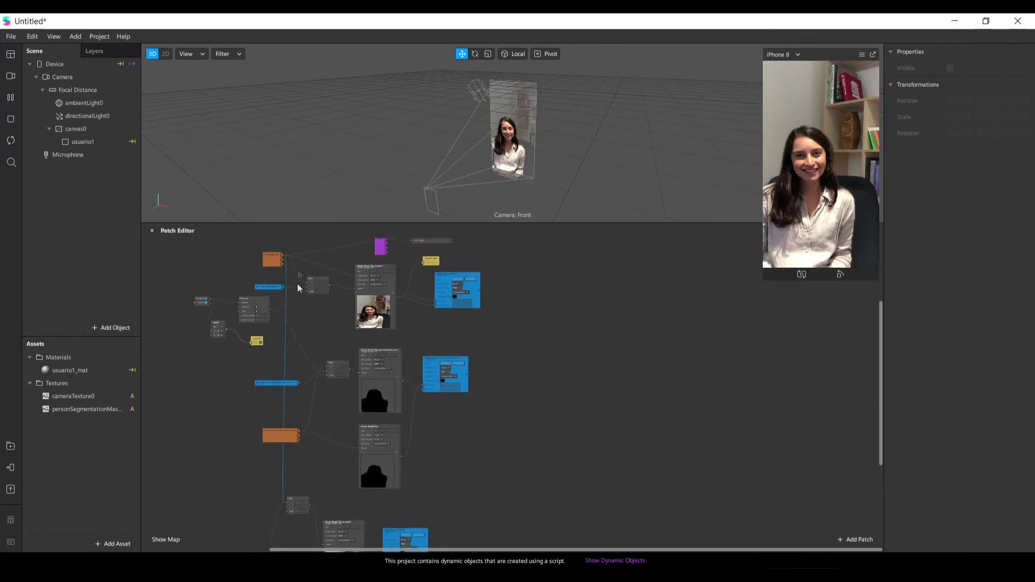
Step: Connect the cameraTexture0 output to the First Frame input of Delay Frame Usuário 2
scroll(374, 415, "down", 1)
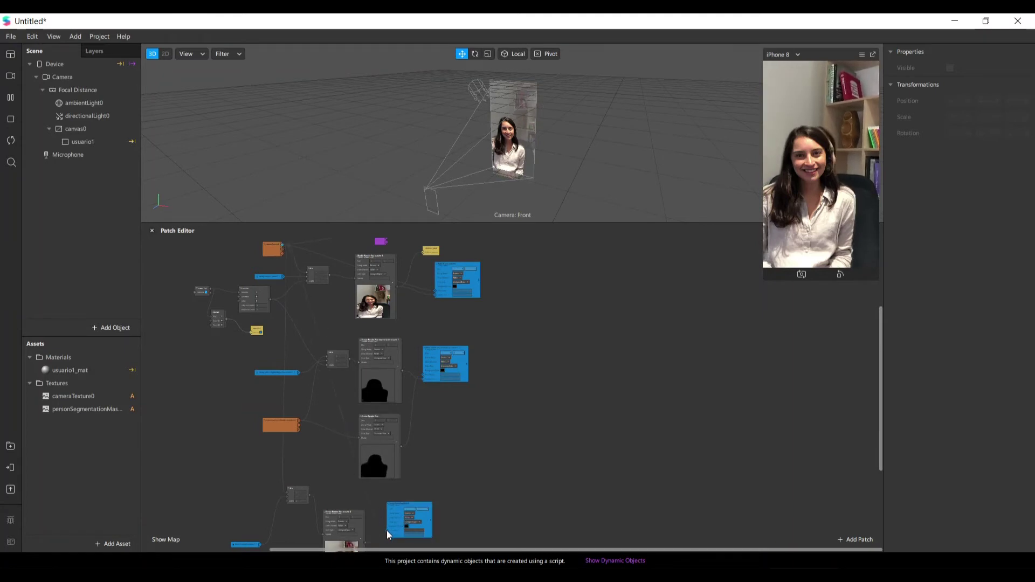
double_click(438, 536)
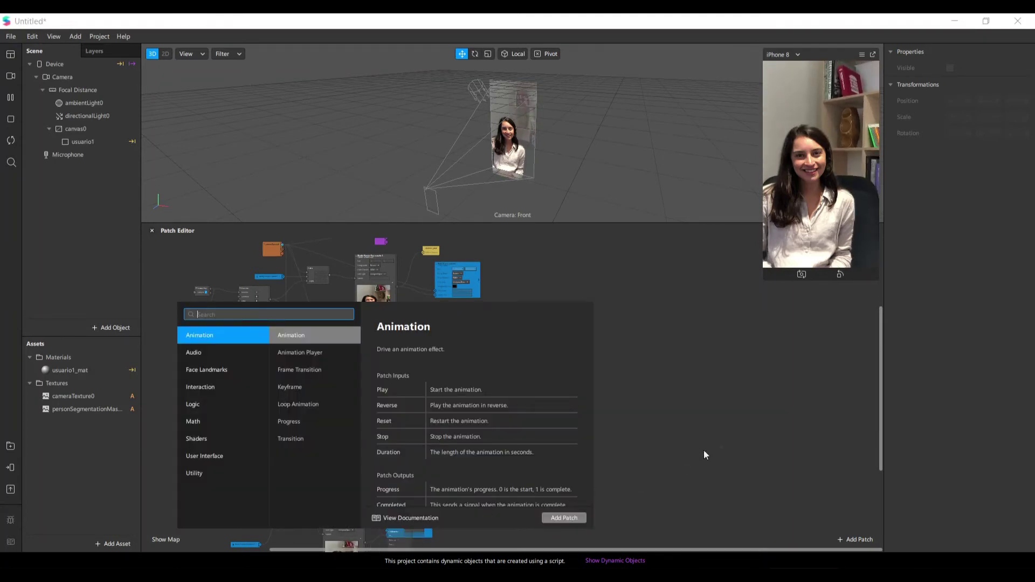
left_click(679, 467)
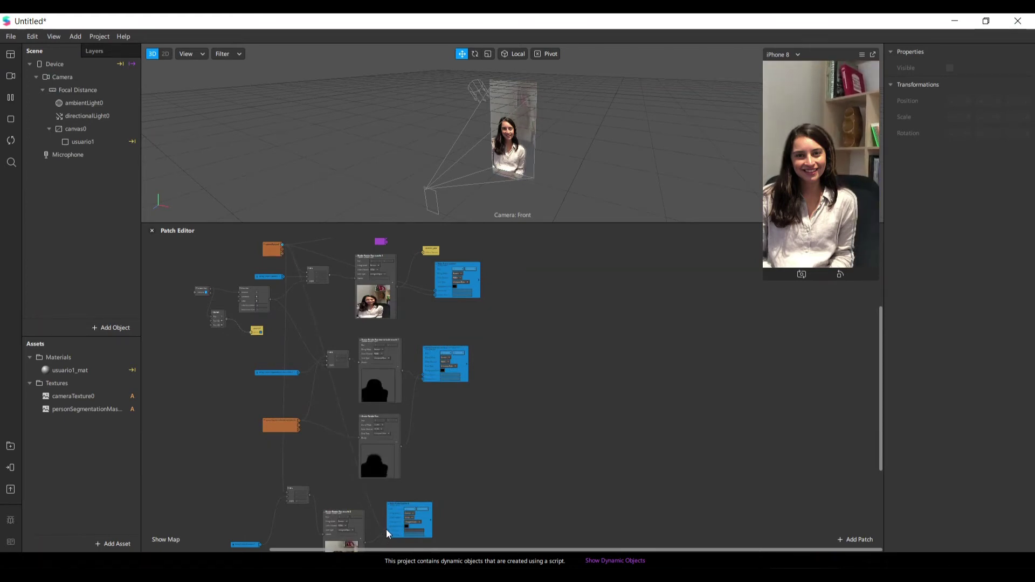
scroll(381, 532, "down", 1)
scroll(399, 455, "down", 3)
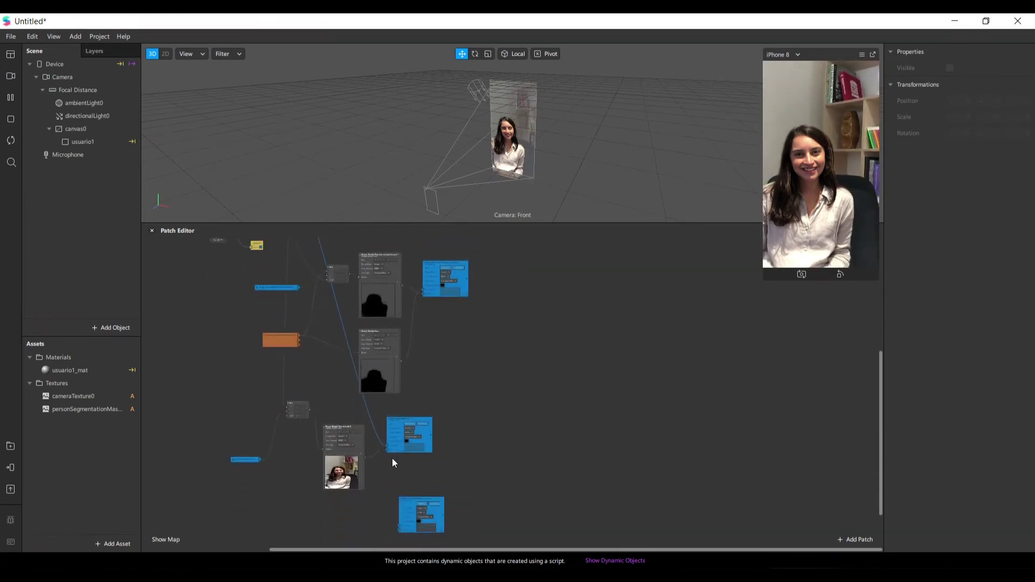
scroll(398, 473, "up", 5, "ctrl")
scroll(399, 472, "up", 2, "ctrl")
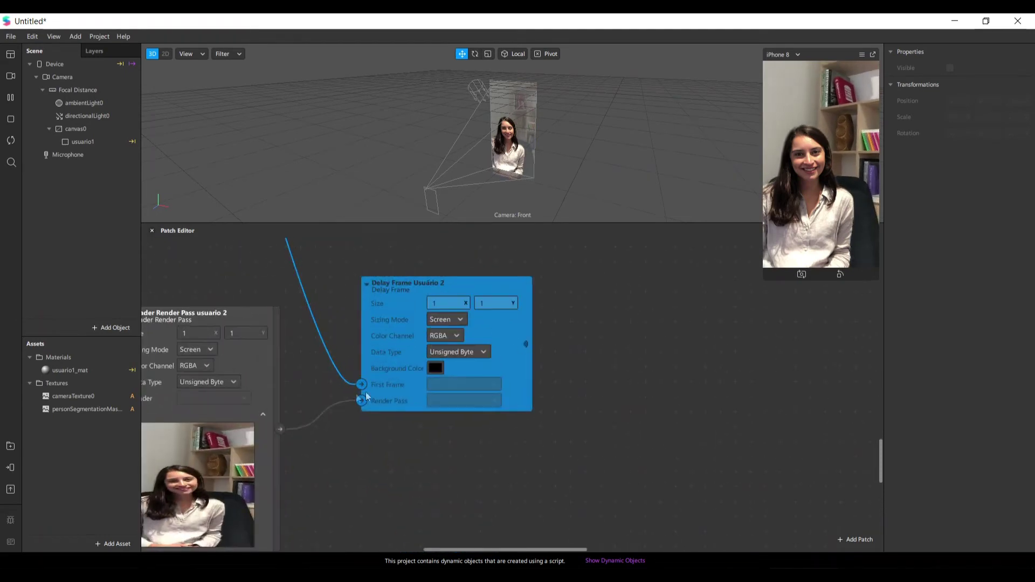
Step: Line up the Delay Frame Usuário 2 patch, its receiver and the Mix patch with the usuario 2 Shader Render Pass
left_click_drag(400, 367, 442, 473)
left_click_drag(516, 549, 426, 541)
left_click_drag(367, 260, 364, 397)
scroll(400, 391, "down", 2, "ctrl")
scroll(401, 391, "down", 2, "ctrl")
left_click_drag(286, 416, 259, 399)
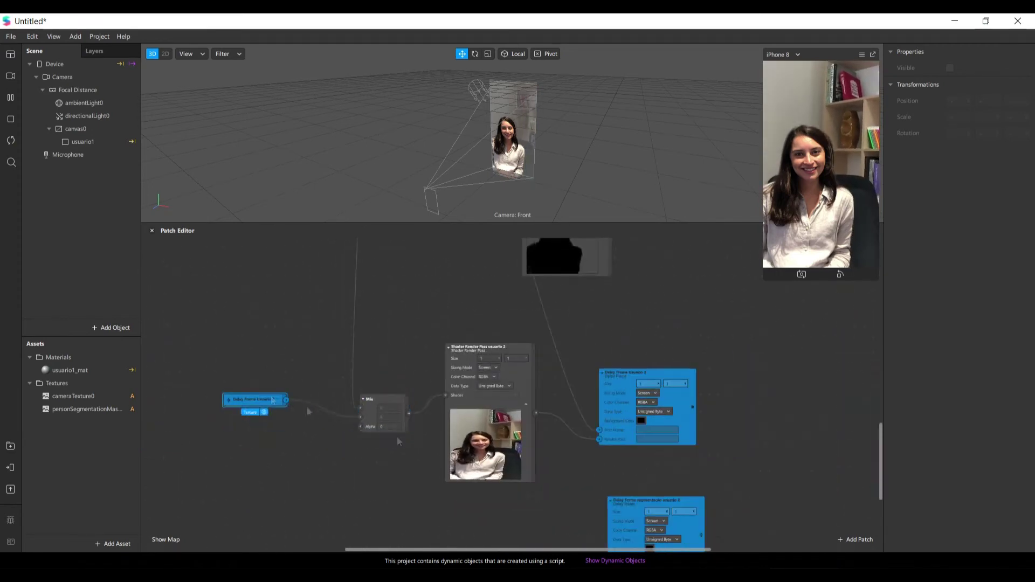
Step: Align the Delay Frame segmentação usuario 2 patch, create its receiver and place the receiver to the left of it
scroll(588, 482, "down", 1)
scroll(715, 462, "down", 2)
scroll(716, 462, "up", 3, "ctrl")
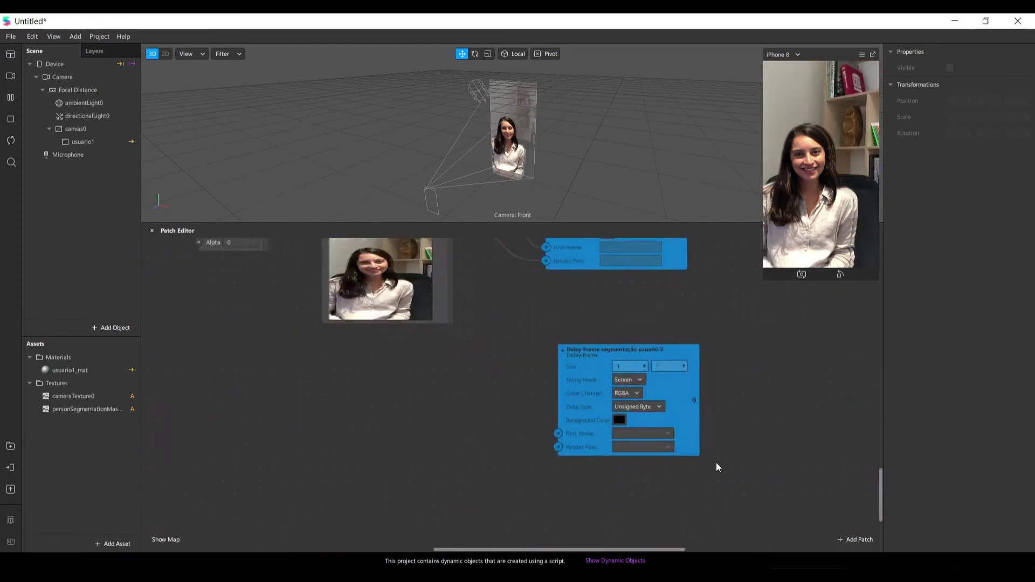
left_click_drag(565, 335, 554, 377)
scroll(555, 400, "down", 2)
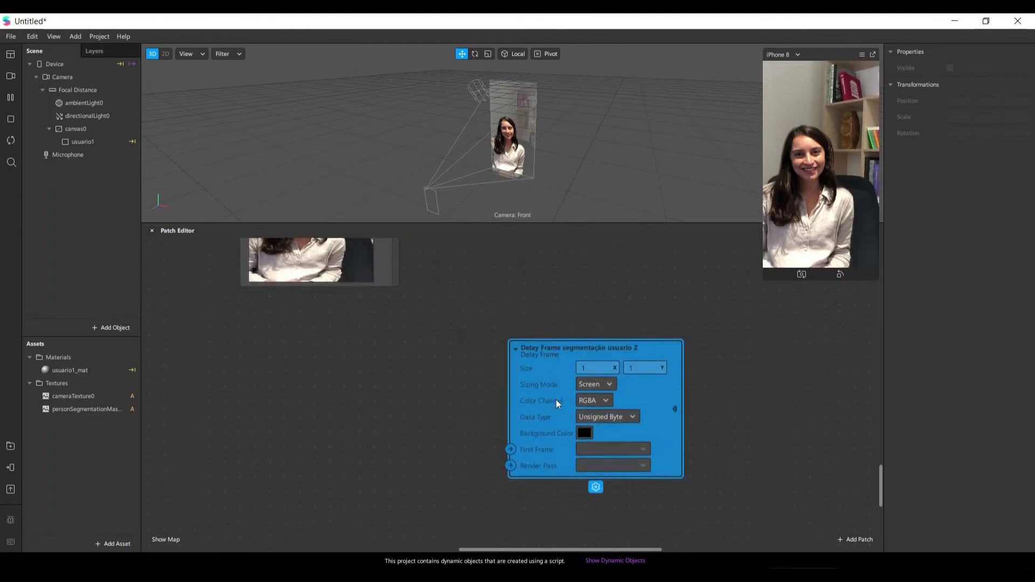
right_click(658, 379)
left_click(698, 437)
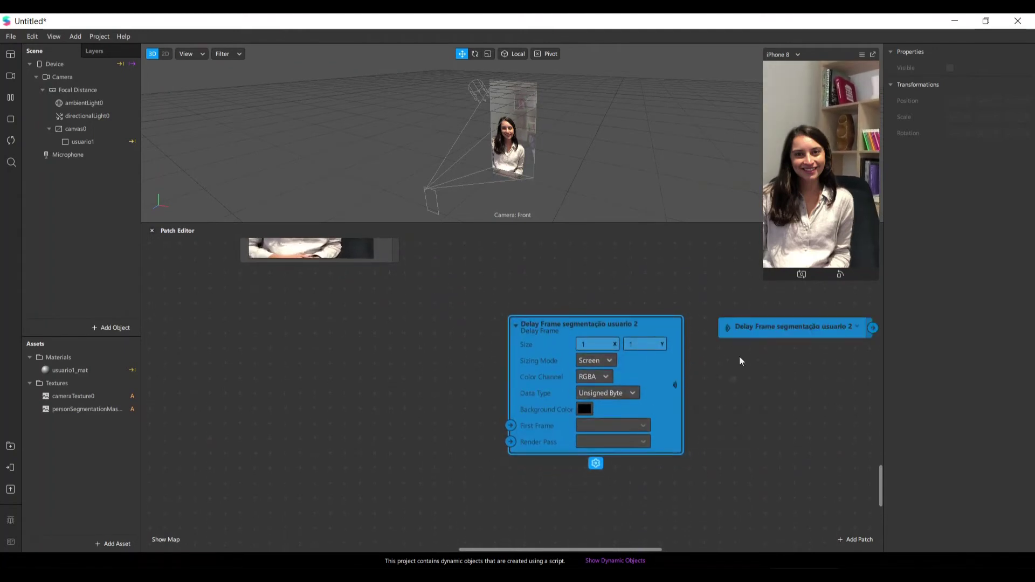
left_click_drag(484, 550, 334, 542)
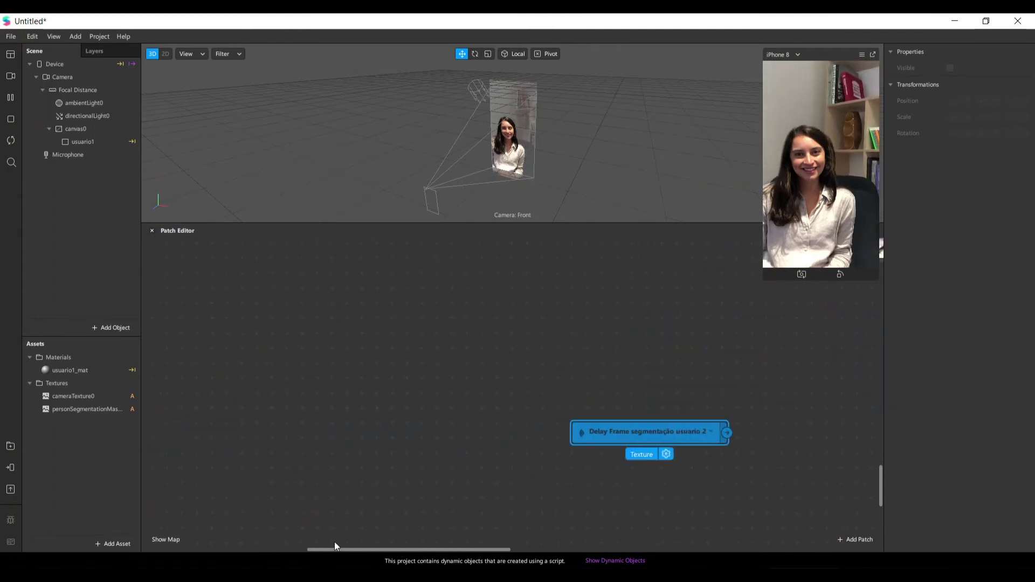
left_click_drag(655, 437, 535, 437)
Step: Add a Mix patch with its second input fed by the Delay Frame segmentação usuario 2 receiver, and shift both patches left
scroll(561, 483, "down", 2)
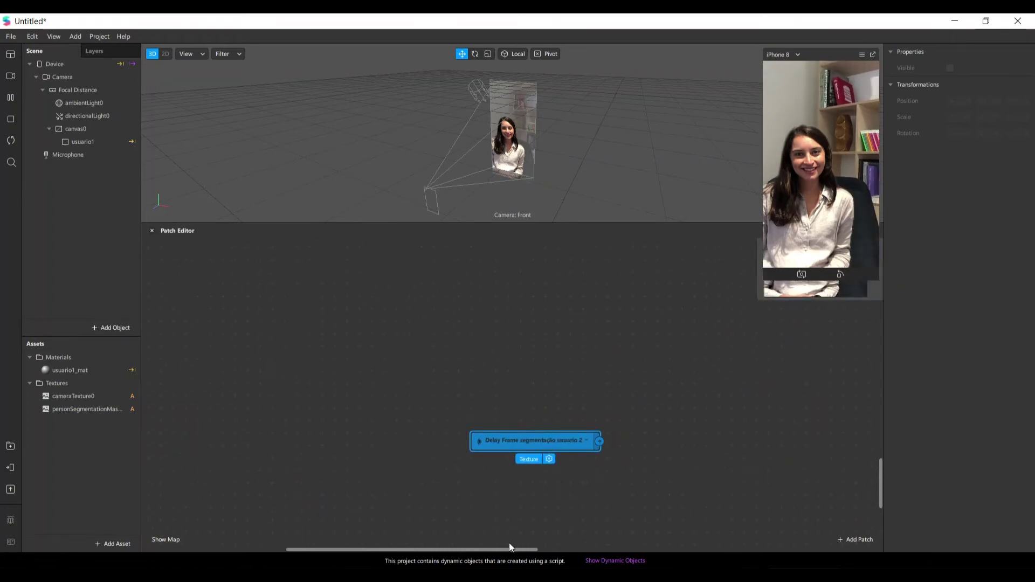
left_click_drag(508, 548, 587, 541)
left_click_drag(407, 441, 478, 425)
type("mix")
key("Return")
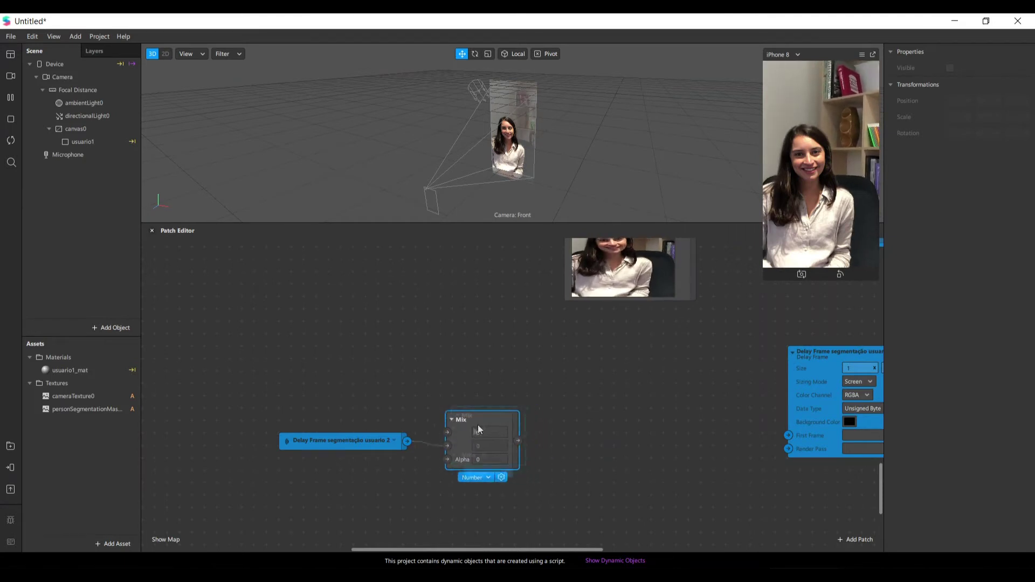
left_click_drag(339, 443, 277, 431)
left_click(464, 423)
Step: Add a Shader Render Pass patch connected to the output of the segmentation Mix patch
left_click_drag(467, 428, 603, 418)
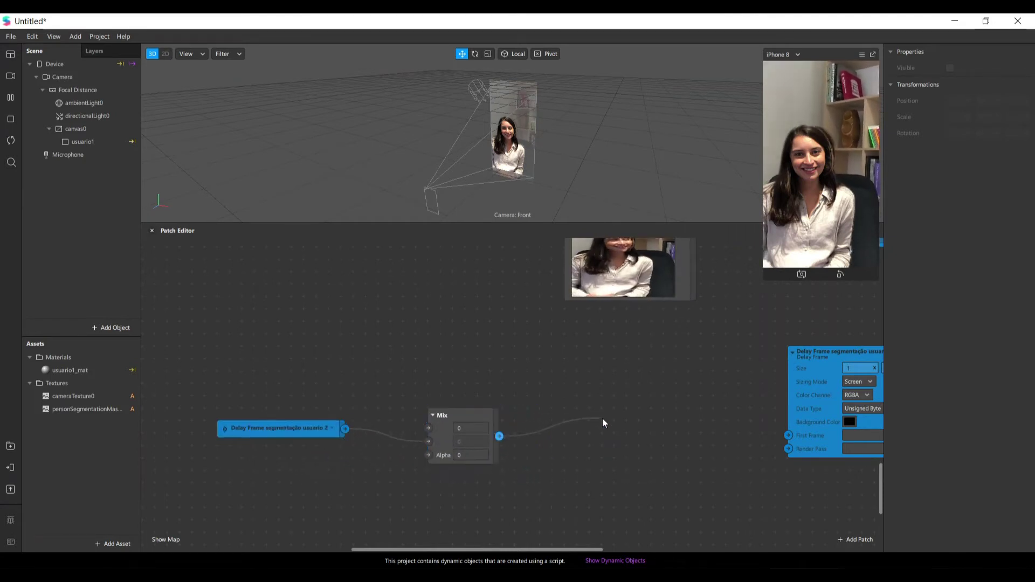
type("shader")
key("Down")
key("Return")
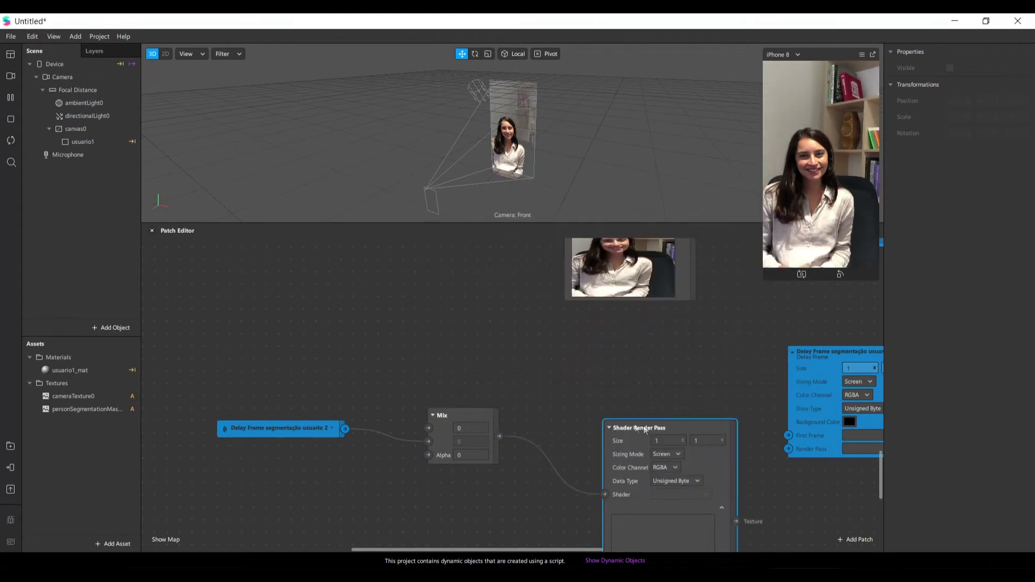
Step: Move the new Shader Render Pass closer to the Mix patch and rename it Shader Render Pass segmentacao usuario 2
left_click_drag(649, 429, 596, 404)
double_click(620, 402)
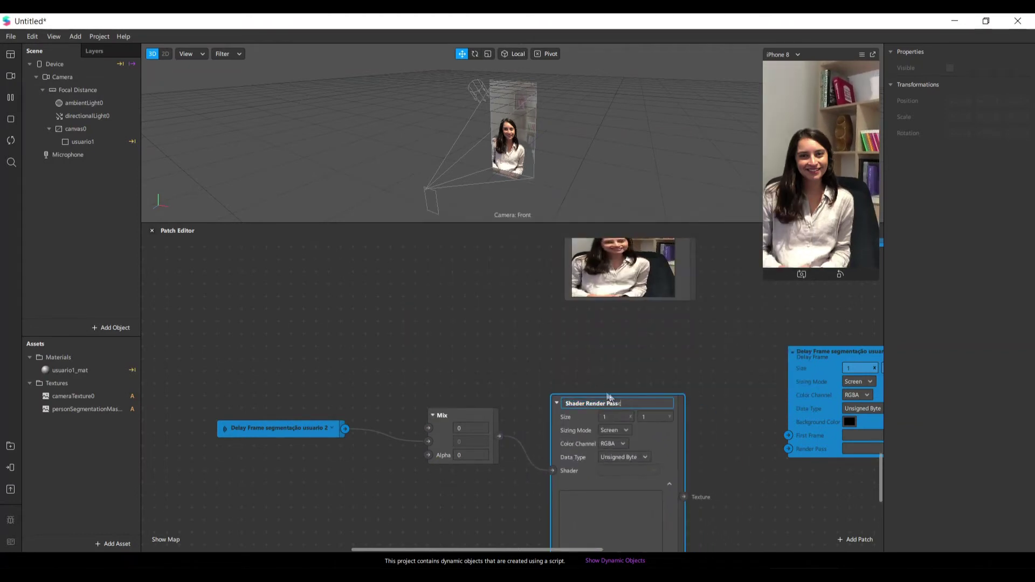
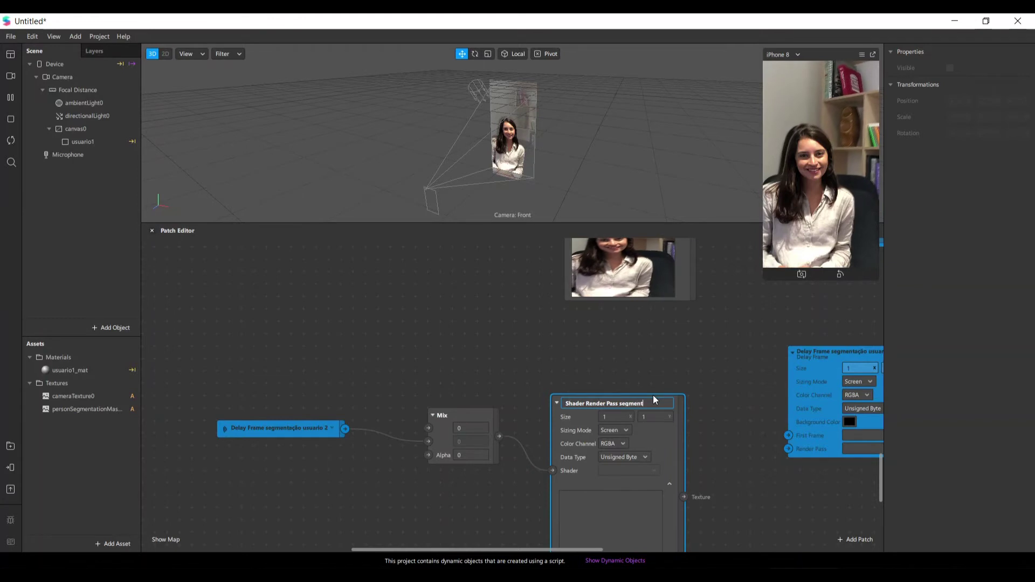
type("segmentacao usuario 2")
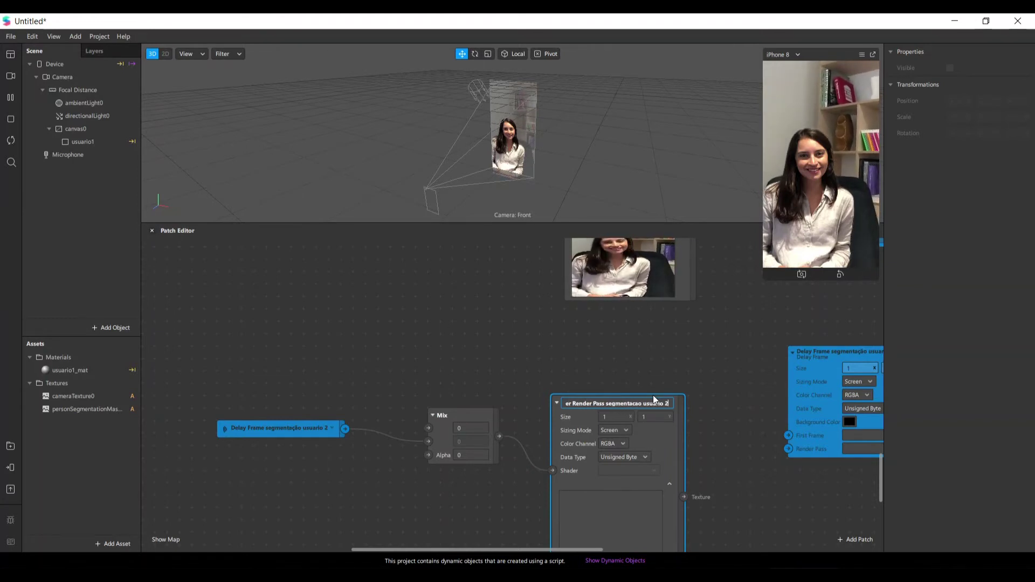
key("Return")
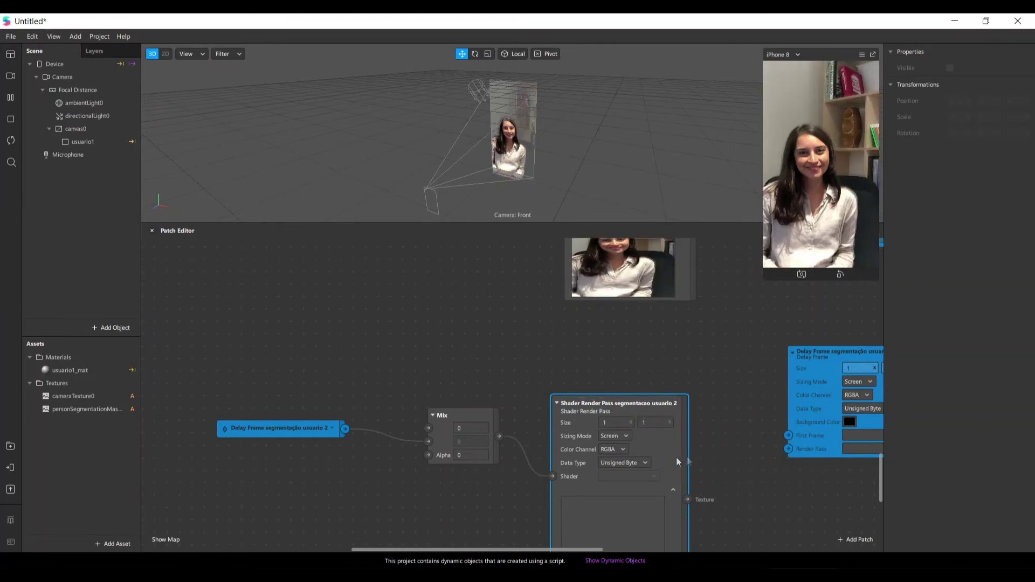
Step: Connect the segmentacao usuario 2 render pass texture to Delay Frame segmentação usuario 2's Render Pass input and straighten the chain's patches
left_click_drag(674, 461, 755, 420)
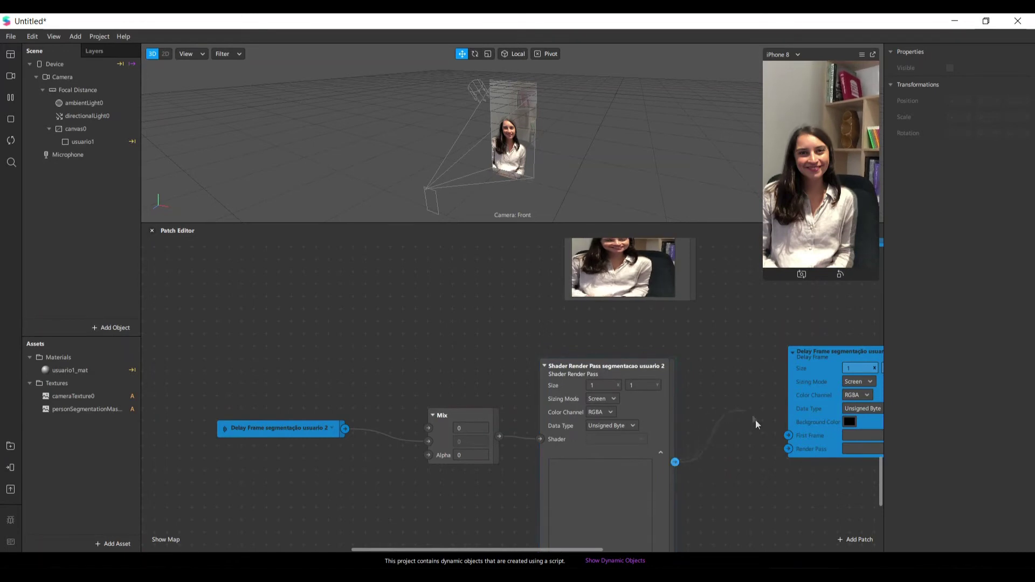
left_click_drag(787, 456, 788, 449)
scroll(679, 466, "down", 1)
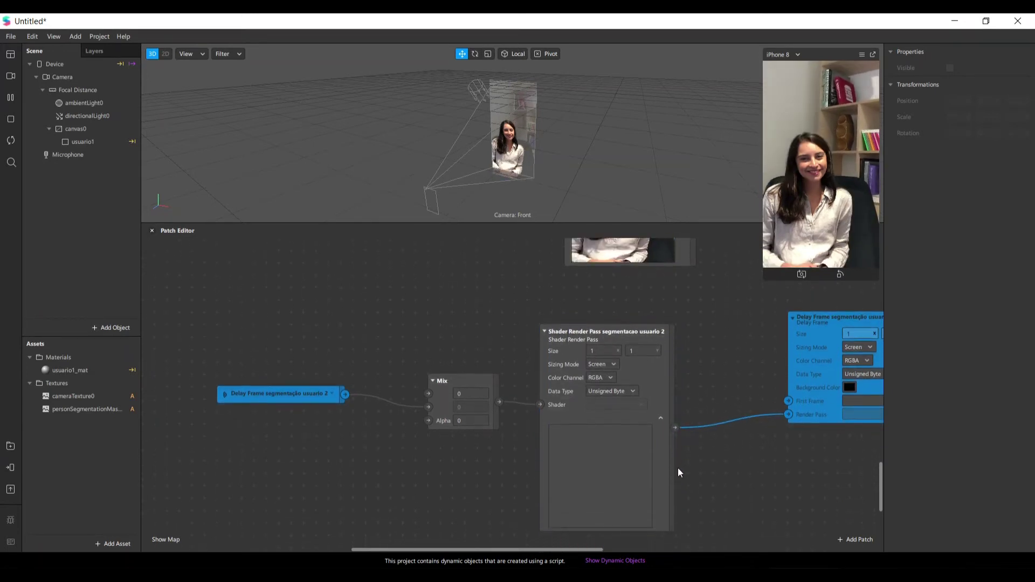
left_click_drag(665, 395, 689, 382)
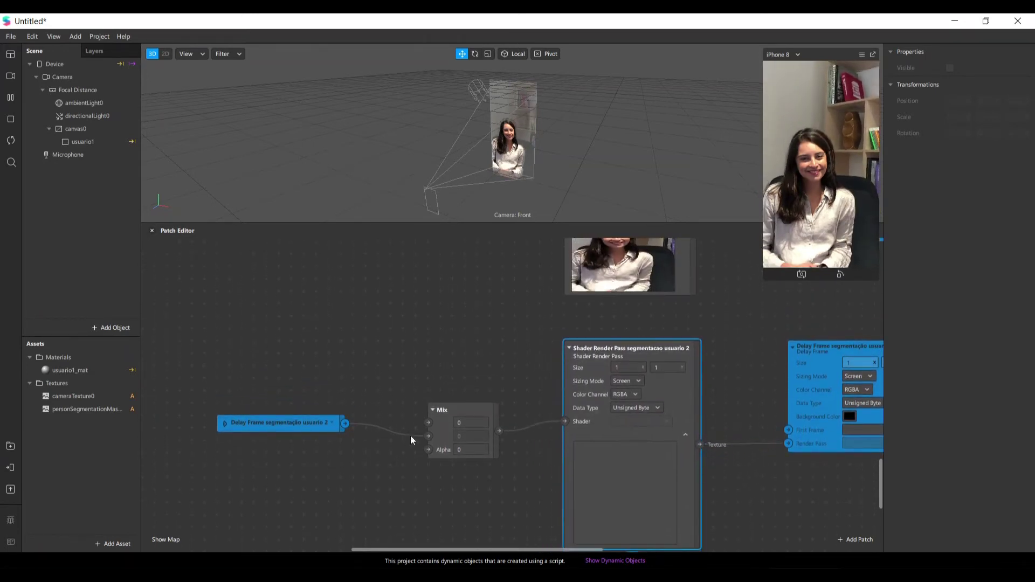
left_click_drag(447, 420, 447, 407)
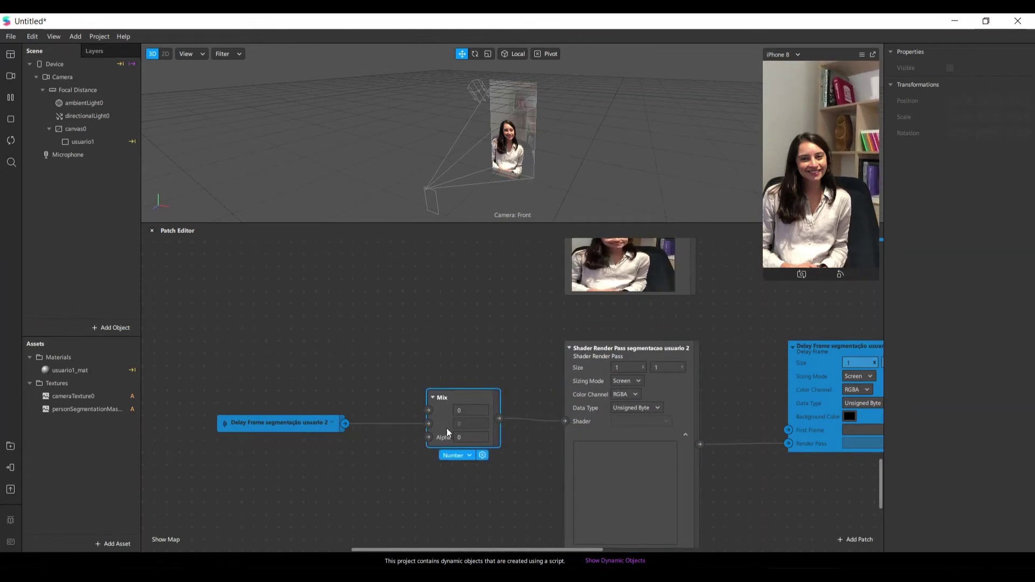
Step: Move the personSegmentationMaskTexture0 patch down and to the left, above the usuario 2 chain
scroll(337, 428, "up", 7)
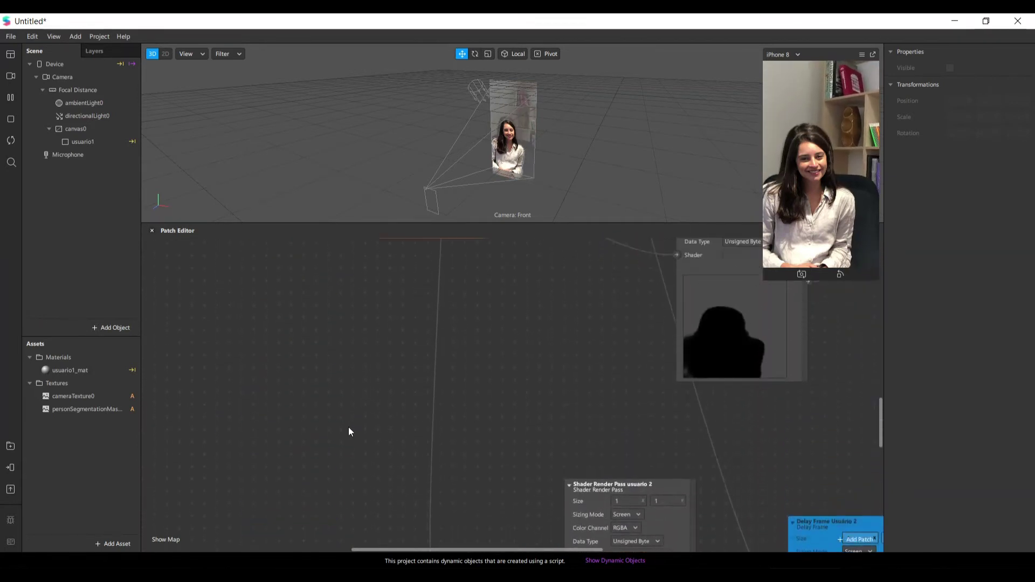
scroll(377, 425, "up", 5)
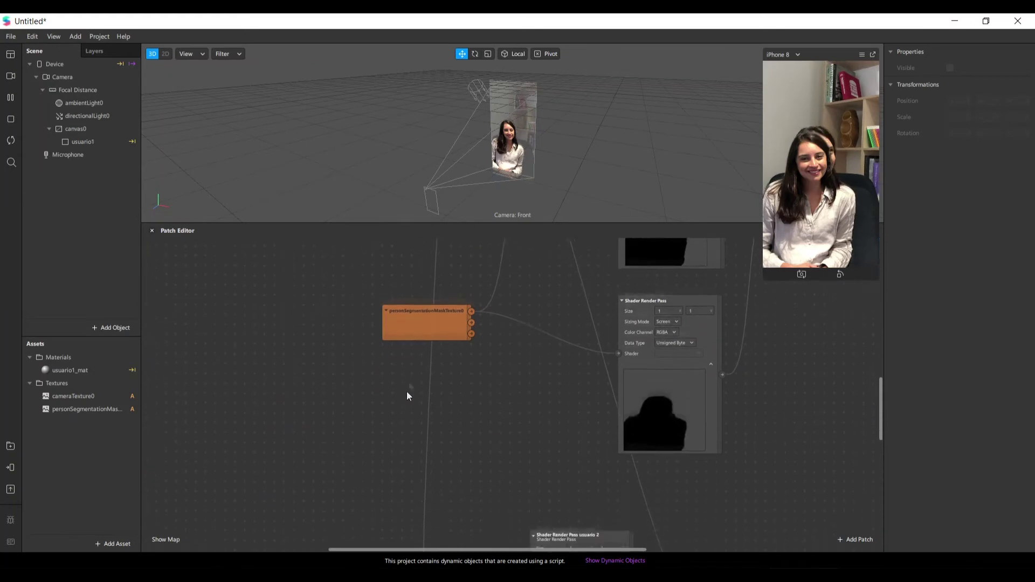
scroll(405, 407, "down", 1)
left_click_drag(413, 297, 245, 419)
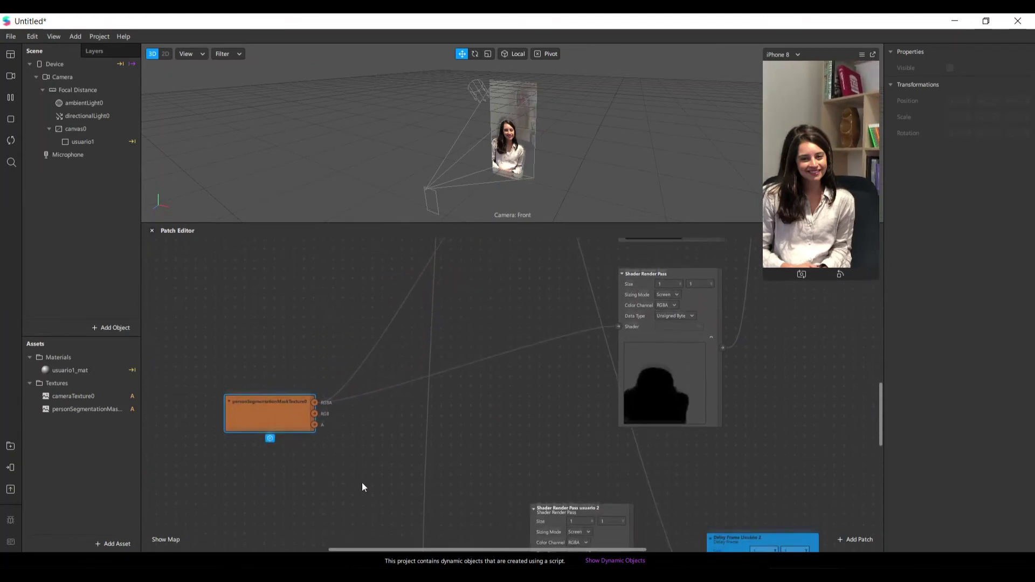
Step: Connect the RGBA output of personSegmentationMaskTexture0 to the first input of the segmentation Mix patch
scroll(361, 483, "down", 1)
scroll(362, 480, "down", 3, "ctrl")
scroll(368, 461, "down", 2)
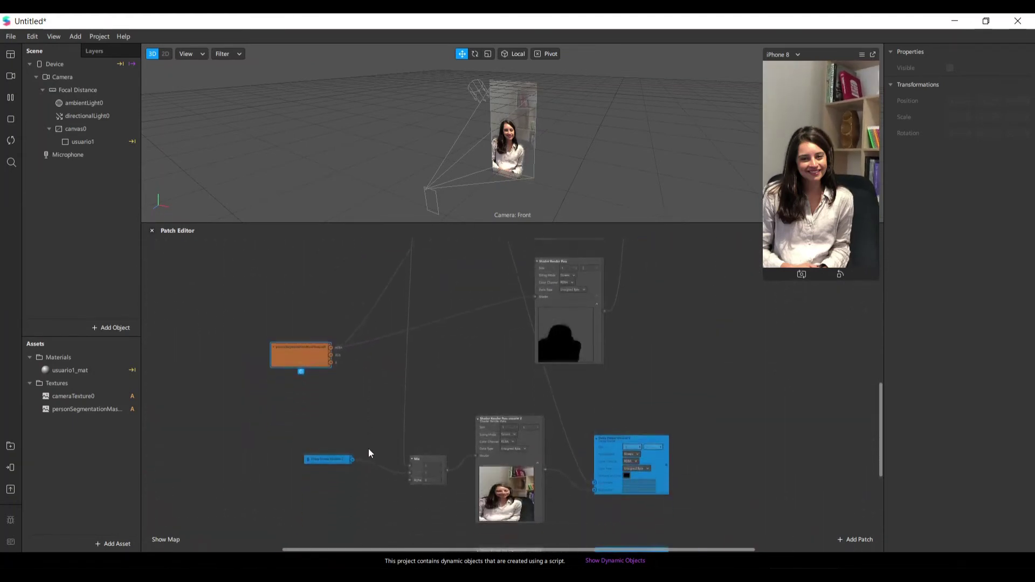
scroll(368, 454, "down", 3)
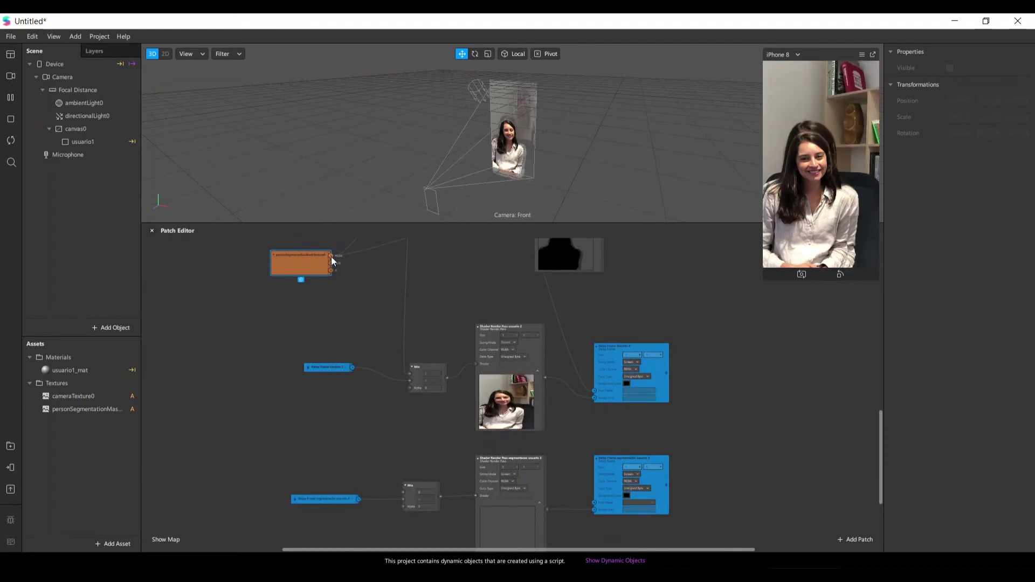
left_click_drag(399, 492, 402, 493)
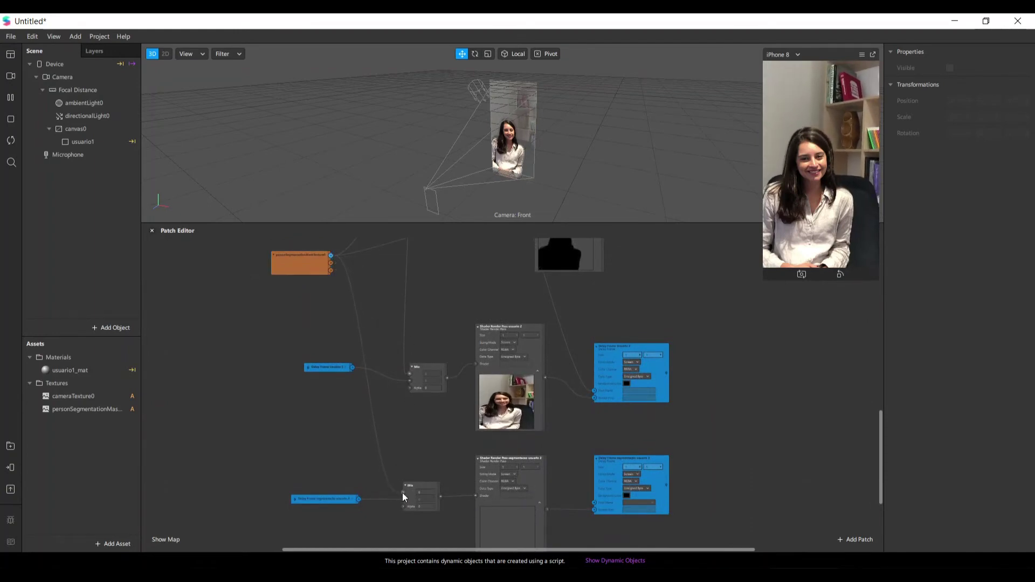
scroll(555, 454, "down", 1)
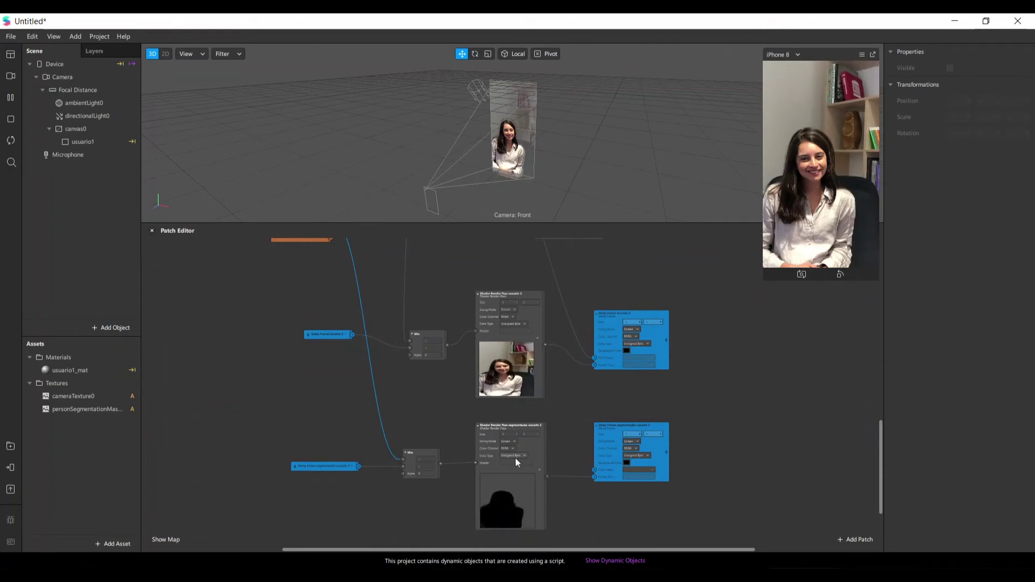
Step: Add a Shader Render Pass patch fed by personSegmentationMaskTexture0 and place it directly below Shader Render Pass segmentacao usuario 2
scroll(563, 441, "up", 5)
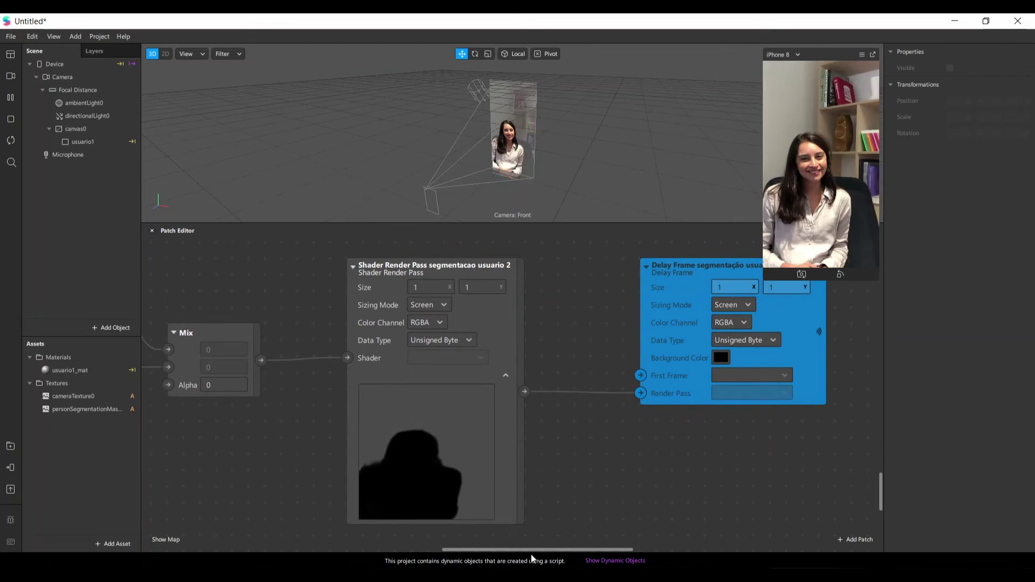
scroll(485, 465, "down", 6)
scroll(482, 457, "up", 3)
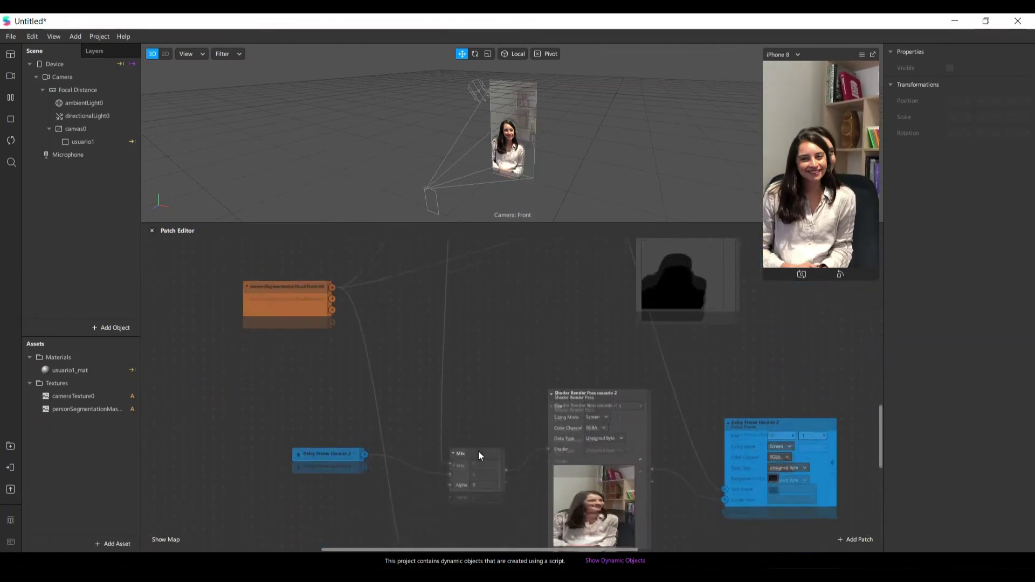
scroll(479, 456, "down", 3)
scroll(347, 302, "down", 6)
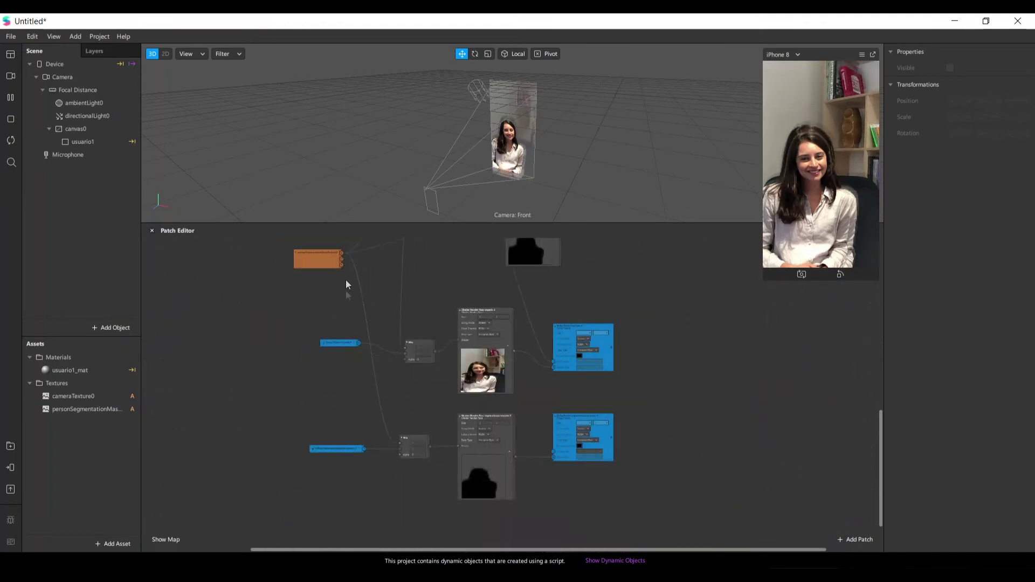
right_click(460, 530)
type("shader")
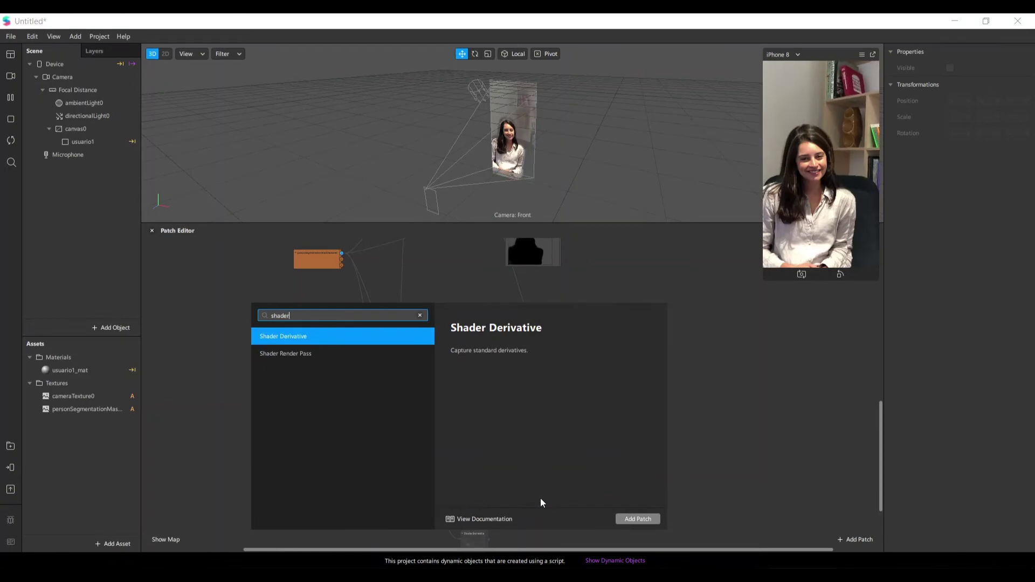
key("Down")
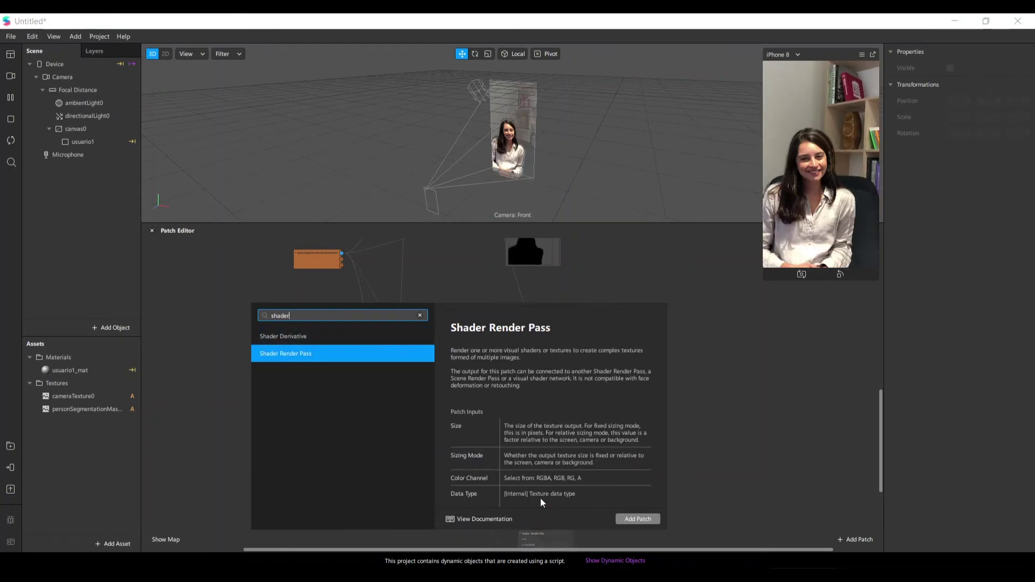
key("Return")
scroll(560, 507, "down", 3)
middle_click_drag(542, 456, 533, 437)
left_click_drag(550, 437, 501, 419)
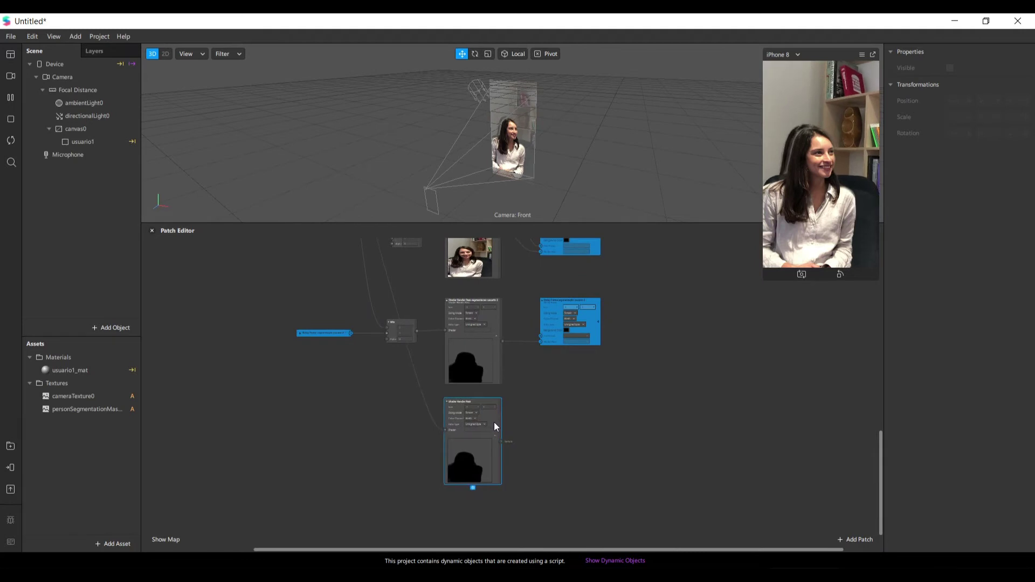
Step: Connect the new Shader Render Pass's texture output to the First Frame input of Delay Frame segmentação usuario 2
scroll(495, 424, "up", 3, "ctrl")
scroll(522, 458, "up", 2)
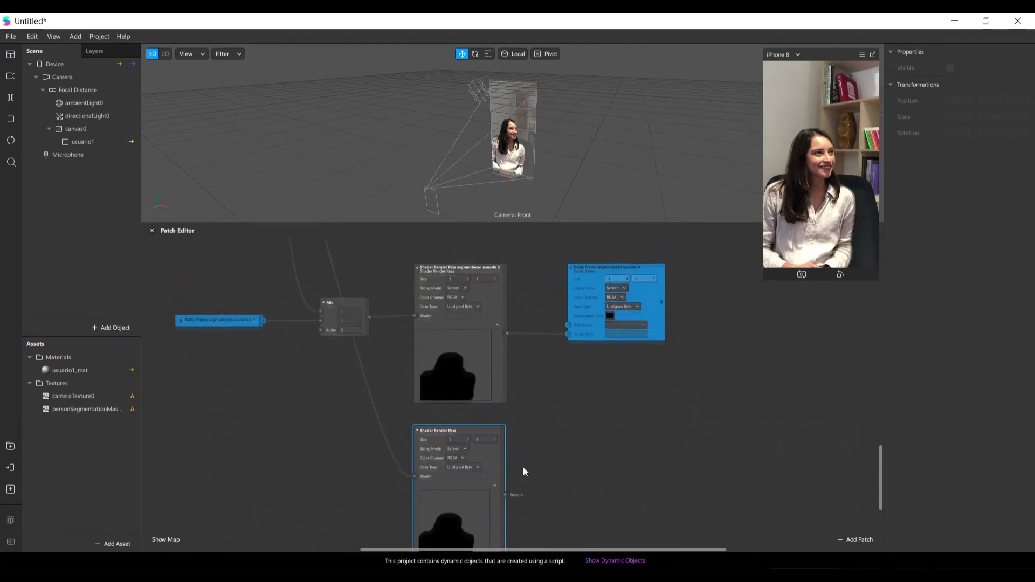
left_click_drag(504, 505, 586, 387)
left_click_drag(563, 348, 567, 336)
scroll(639, 350, "up", 3, "ctrl")
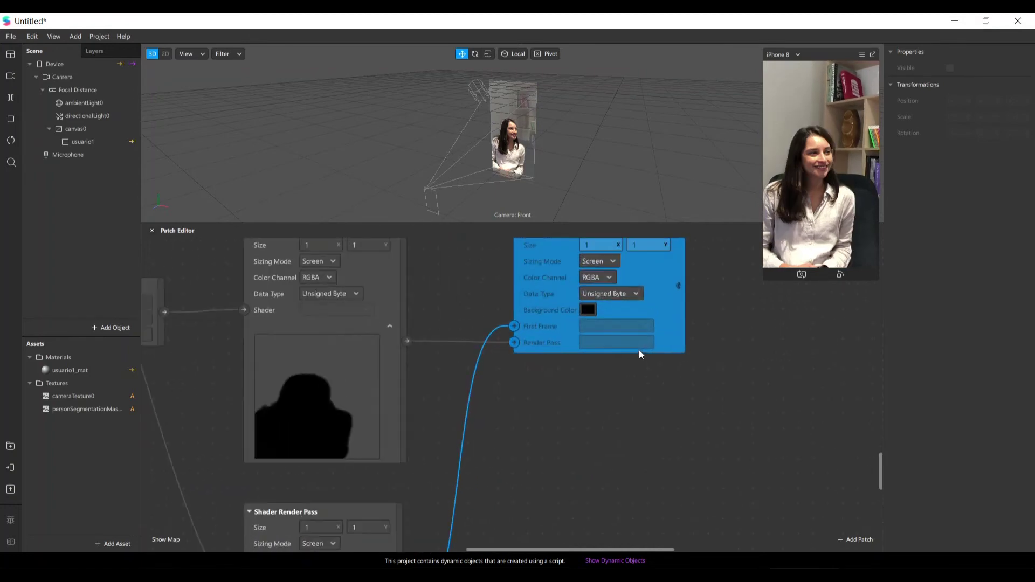
scroll(554, 356, "up", 3)
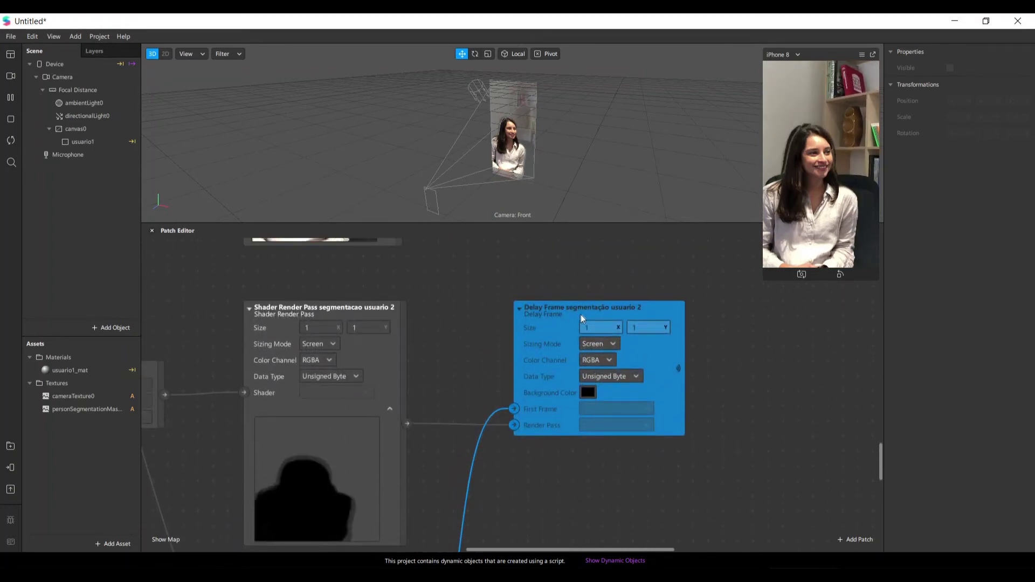
Step: Examine the connections of the usuario 2 camera and segmentation patch chains, comparing them with the first user's chains
scroll(473, 474, "down", 3)
left_click_drag(492, 549, 434, 542)
scroll(303, 435, "down", 5, "ctrl")
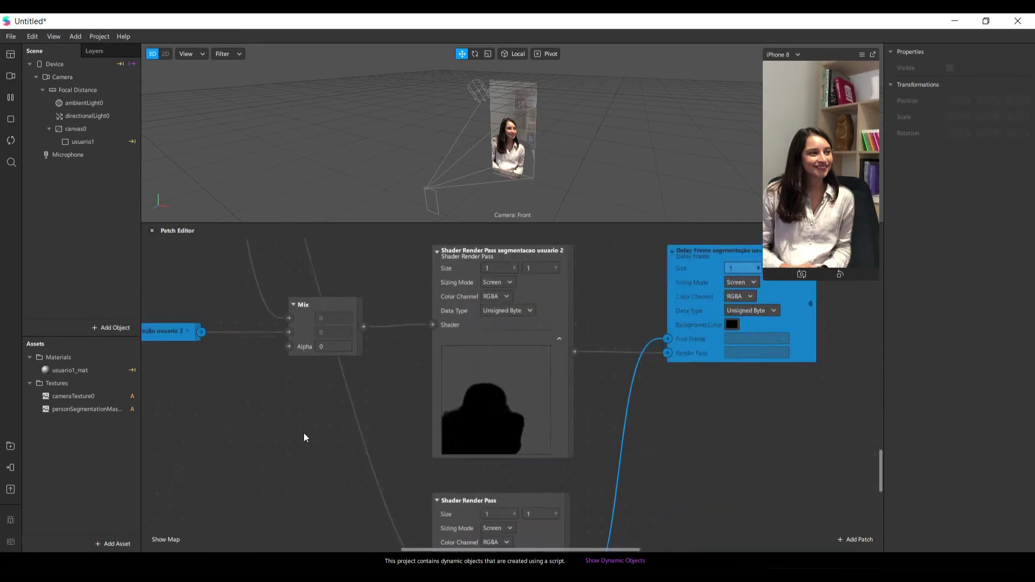
scroll(303, 433, "down", 3, "ctrl")
left_click_drag(471, 549, 356, 546)
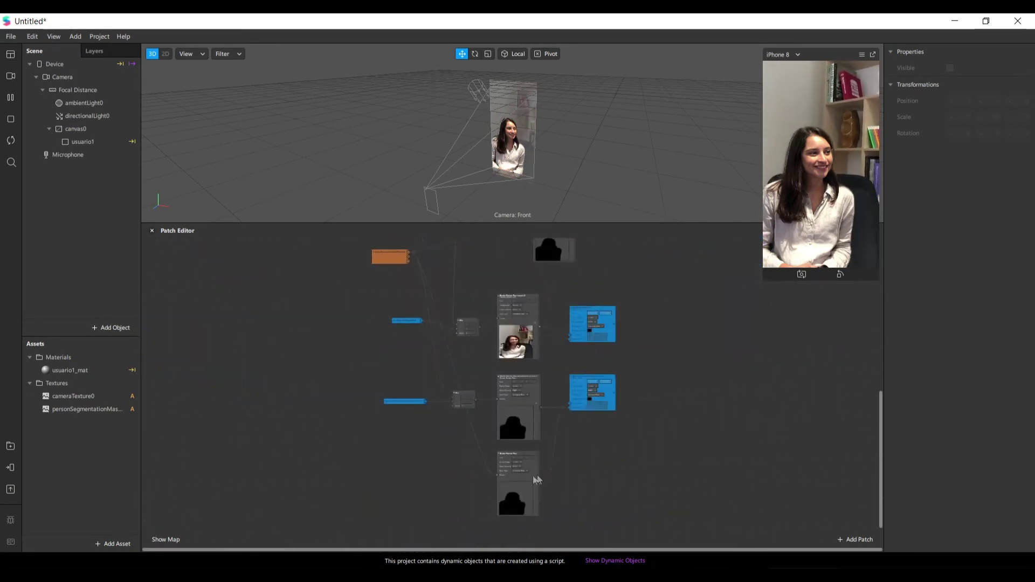
scroll(537, 476, "up", 5)
scroll(540, 477, "up", 3)
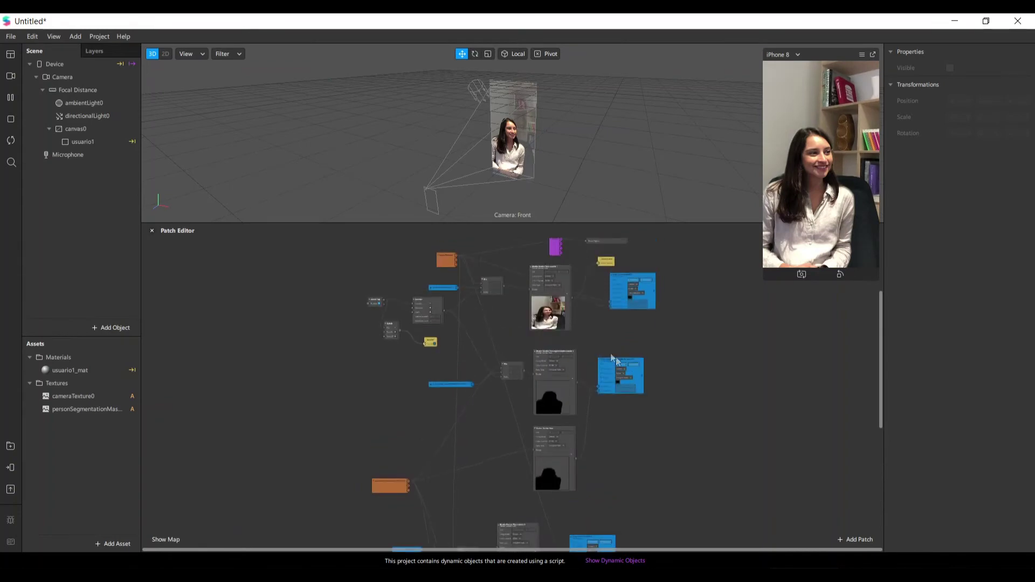
scroll(539, 424, "down", 8)
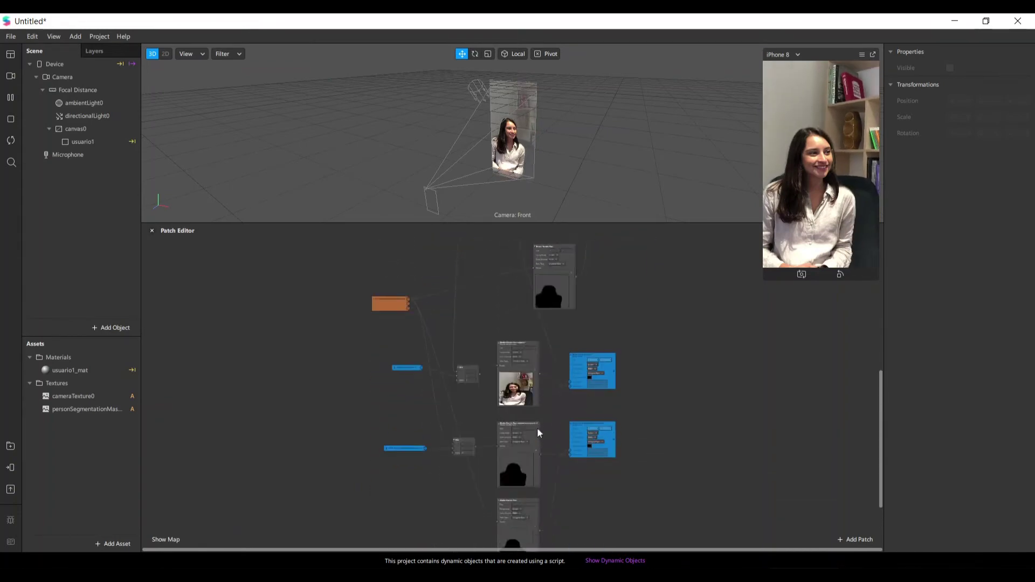
scroll(519, 442, "up", 2, "ctrl")
scroll(519, 442, "up", 3, "ctrl")
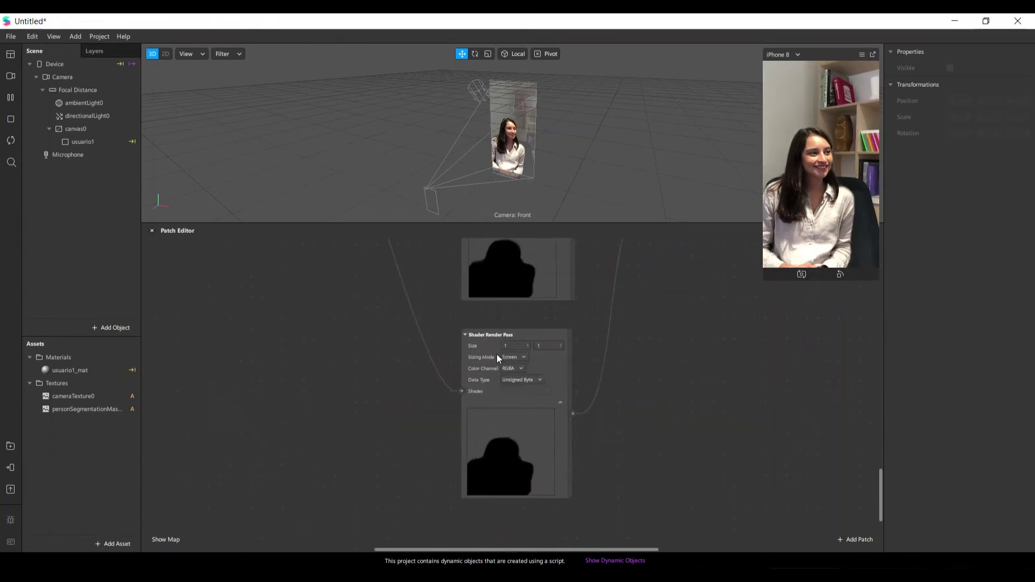
scroll(522, 458, "up", 3)
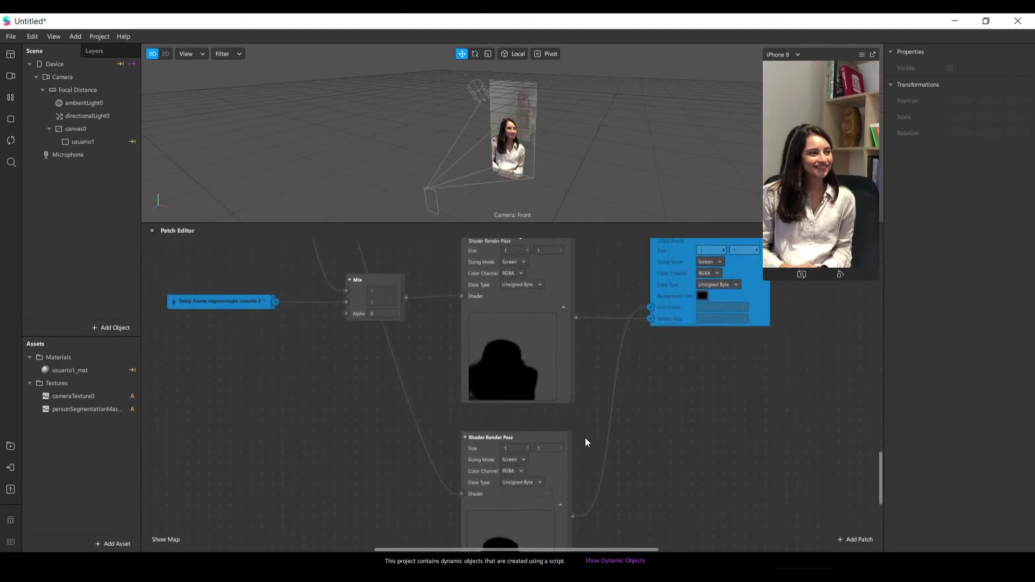
scroll(584, 438, "up", 2)
scroll(584, 437, "up", 3)
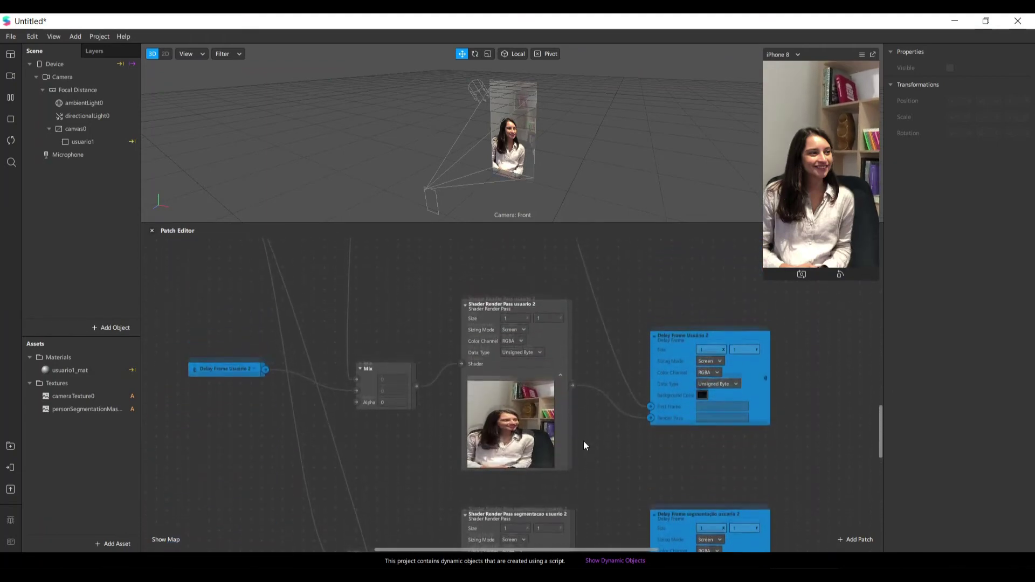
scroll(499, 463, "up", 2)
scroll(513, 474, "down", 4)
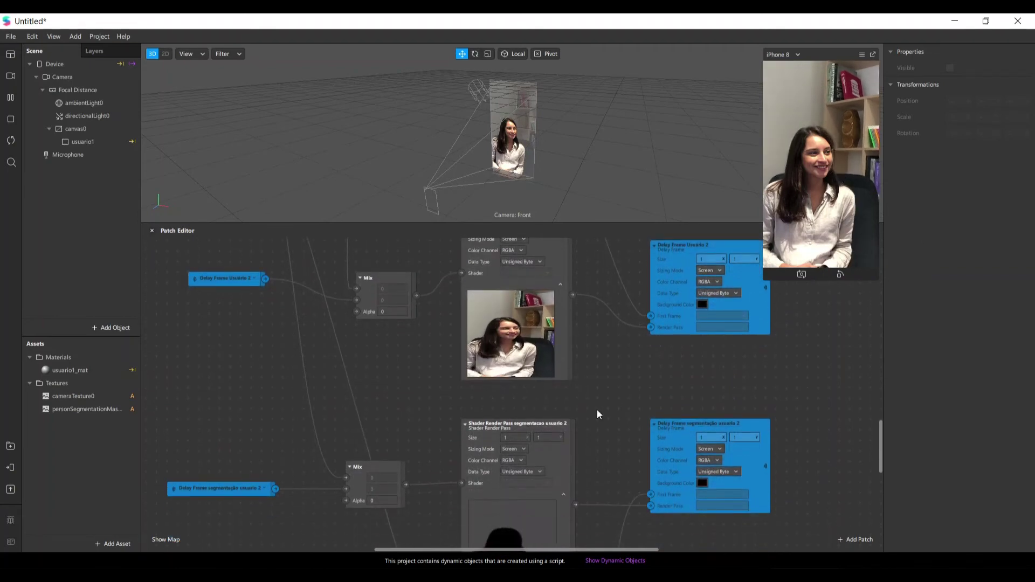
scroll(597, 409, "down", 3)
scroll(551, 419, "down", 3, "ctrl")
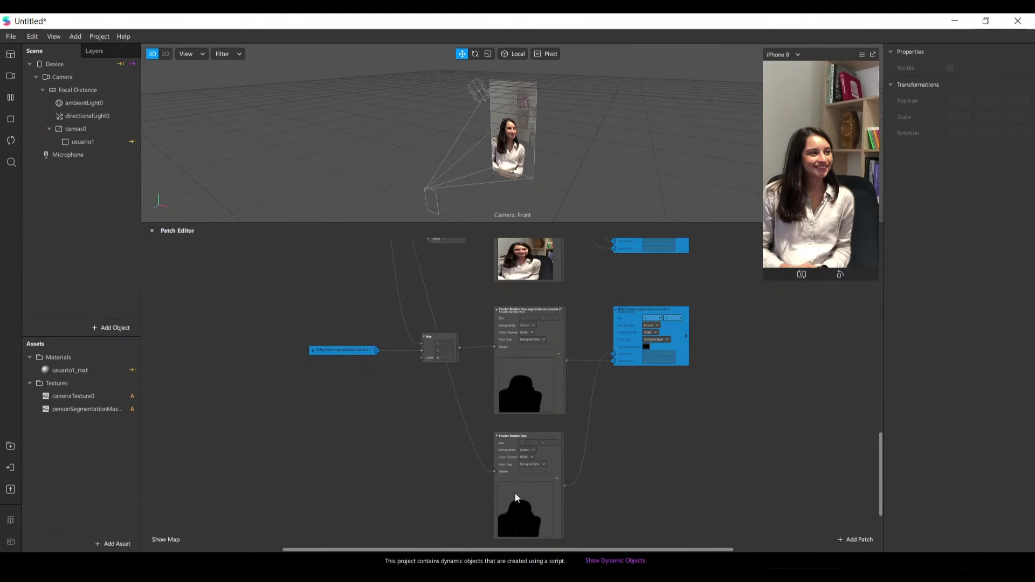
scroll(295, 247, "up", 2)
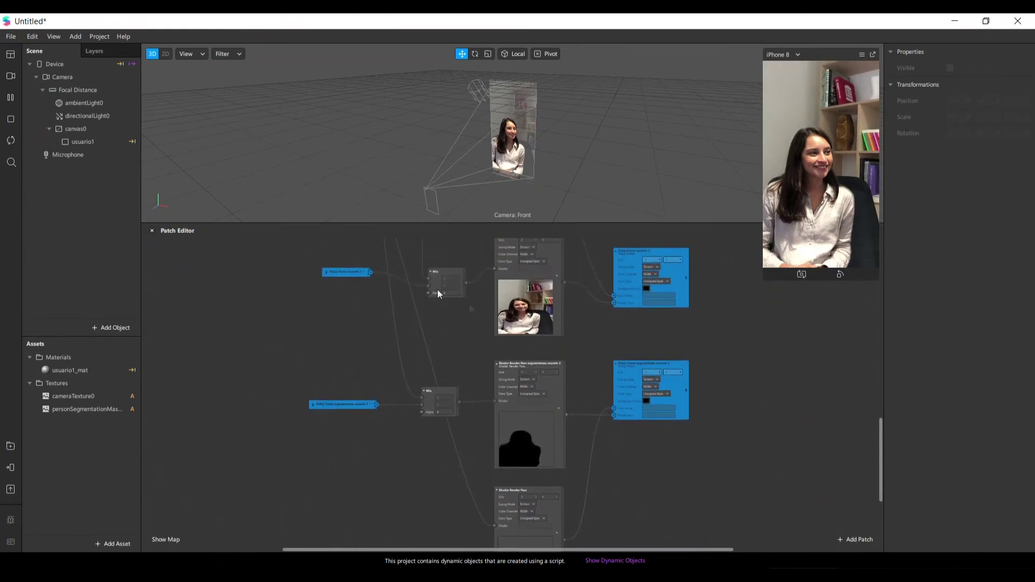
scroll(541, 329, "up", 3)
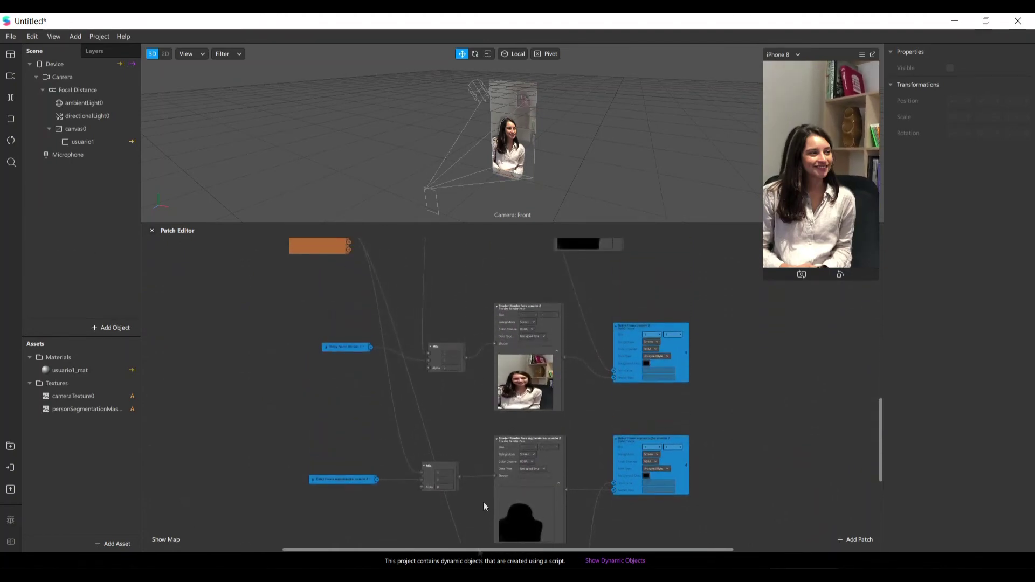
scroll(570, 374, "up", 2)
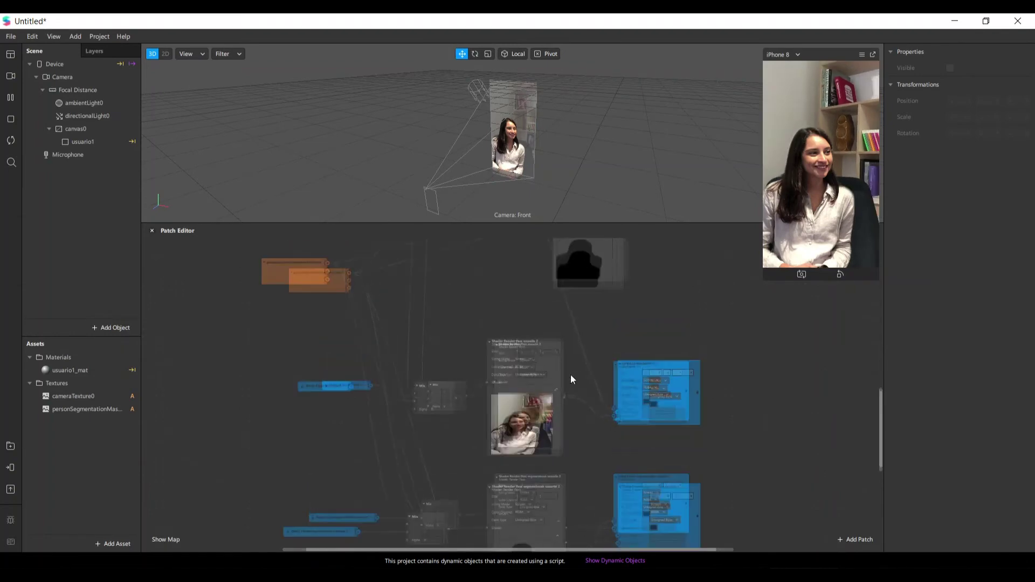
scroll(570, 374, "up", 2, "ctrl")
Step: Add a second rectangle under canvas0 and rename it usuario2
left_click(79, 145)
left_click(79, 252)
left_click(118, 327)
type("rec")
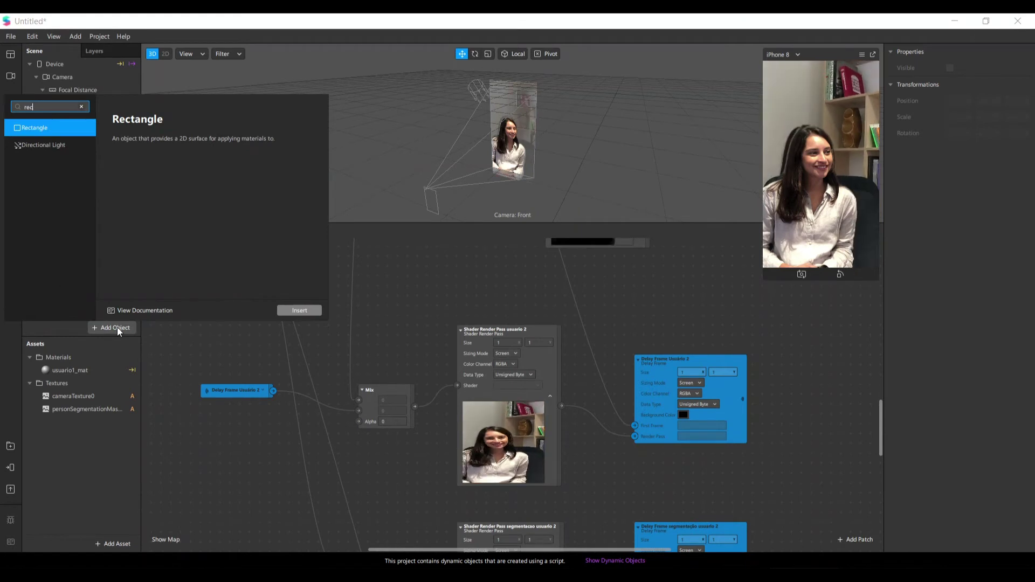
key("Return")
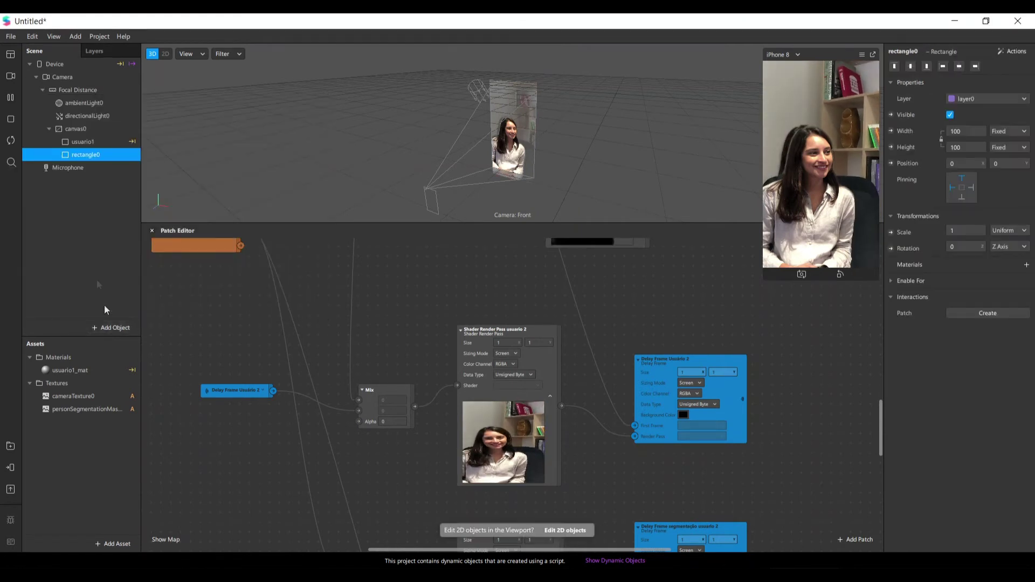
double_click(92, 156)
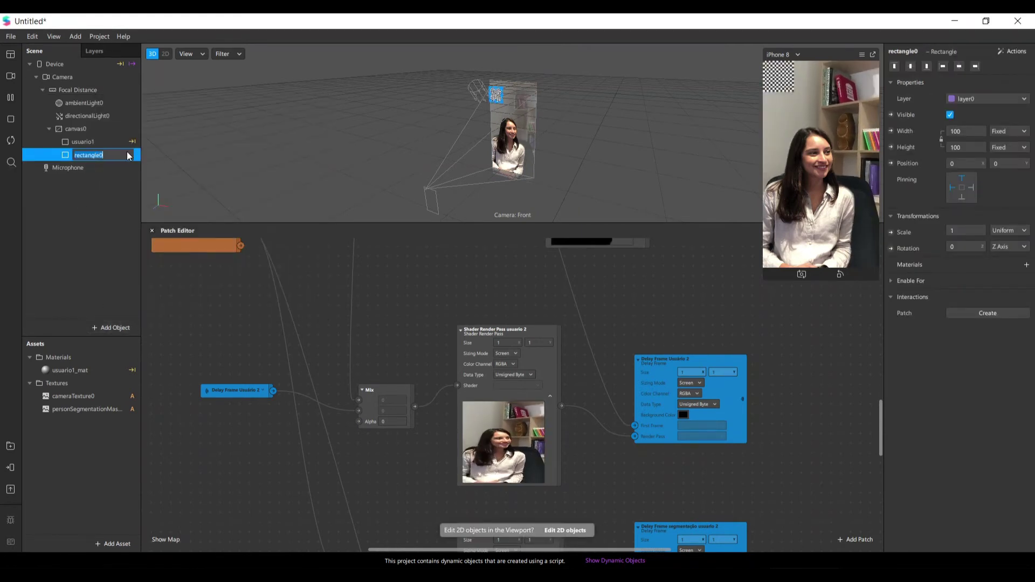
type("usuario2")
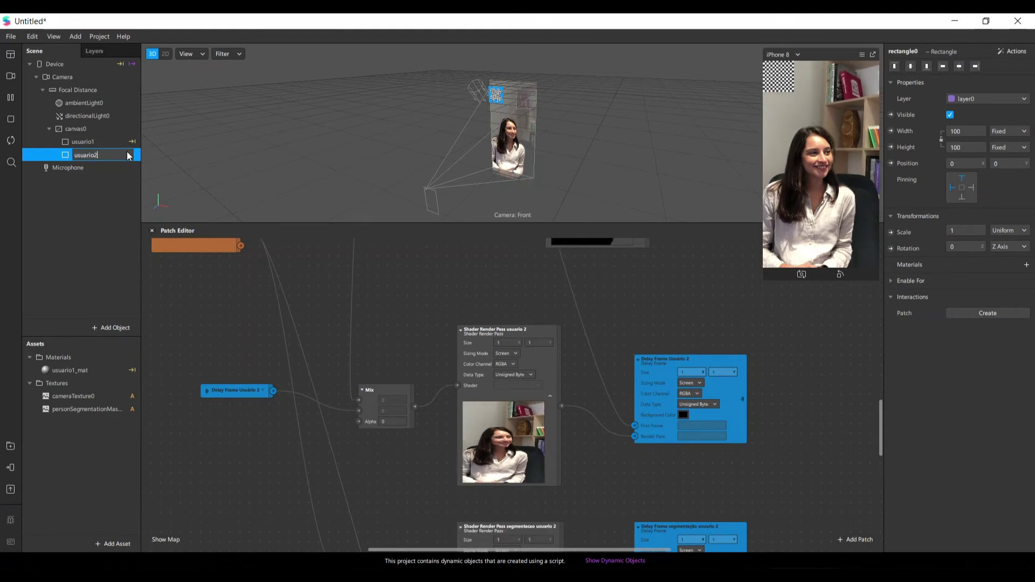
key("Return")
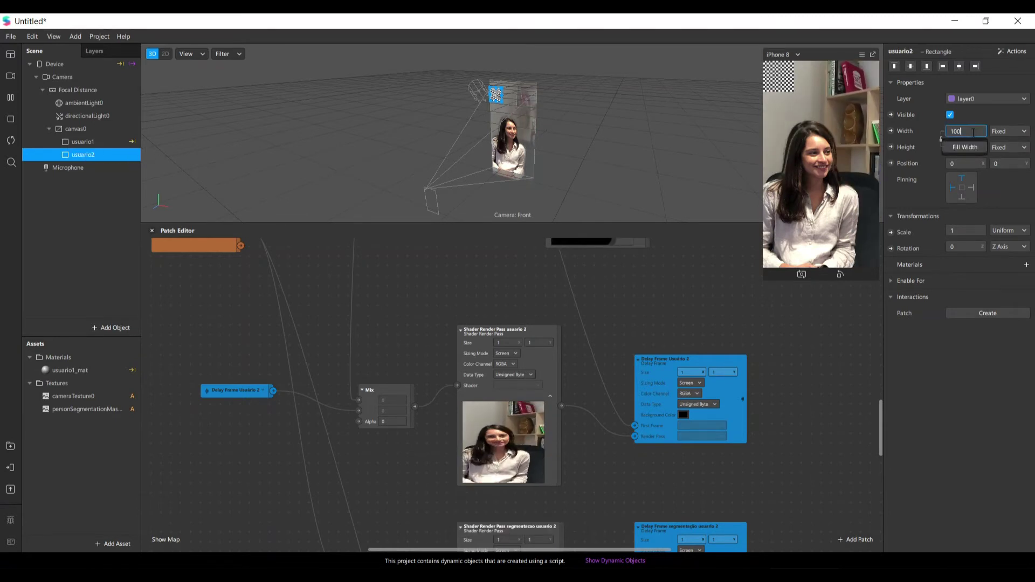
Step: Make the usuario2 rectangle fill the canvas's full width and height
left_click(1007, 131)
left_click(967, 150)
left_click(966, 149)
left_click(966, 163)
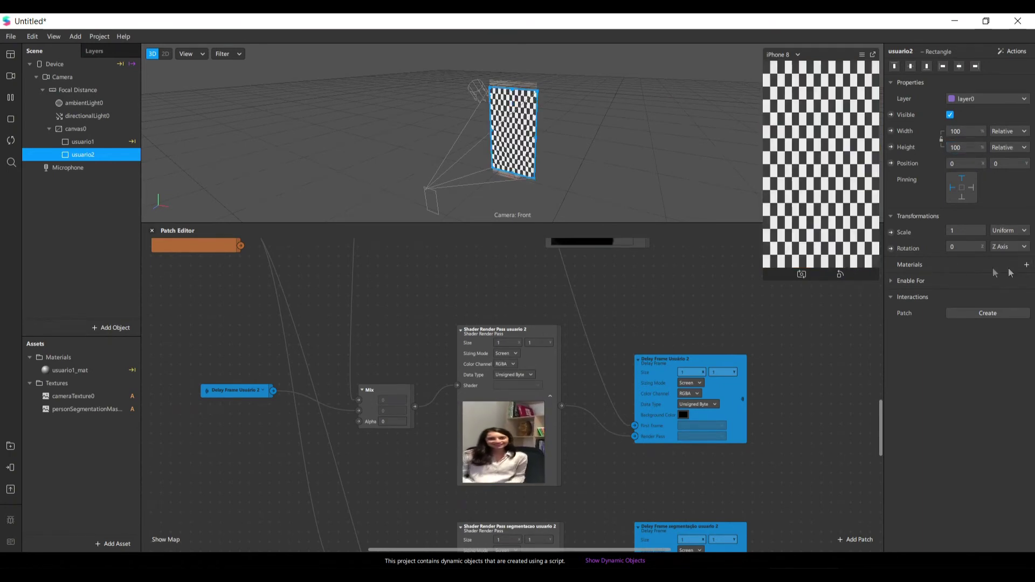
Step: Create a new material for the usuario2 rectangle and rename it usuario2_mat
left_click(1026, 264)
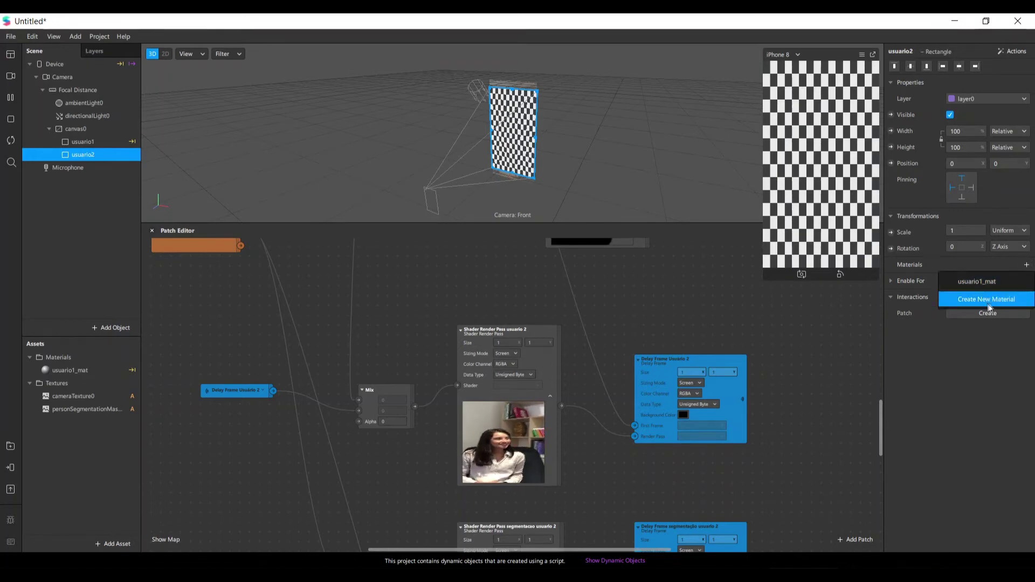
left_click(973, 300)
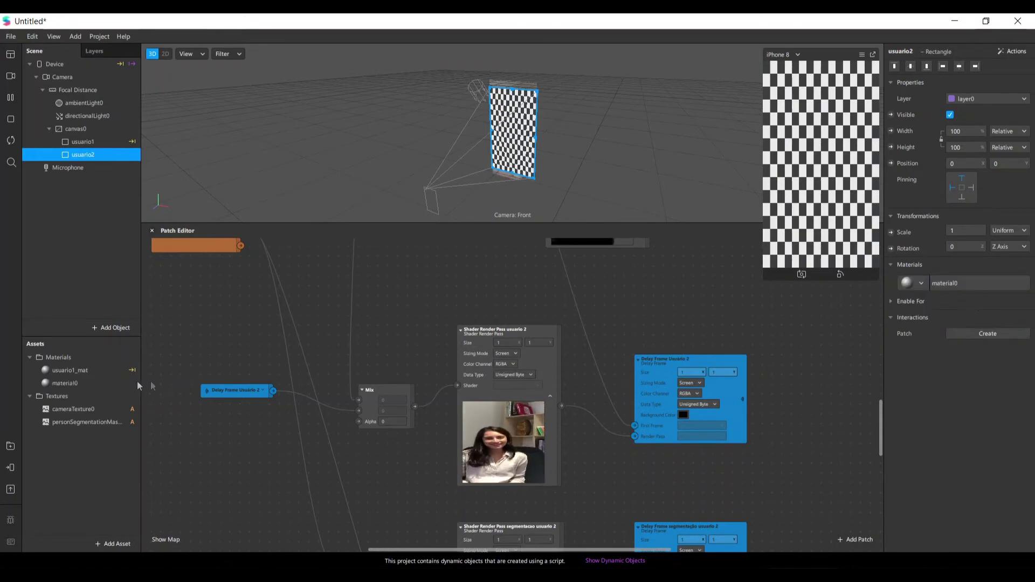
double_click(65, 383)
type("us")
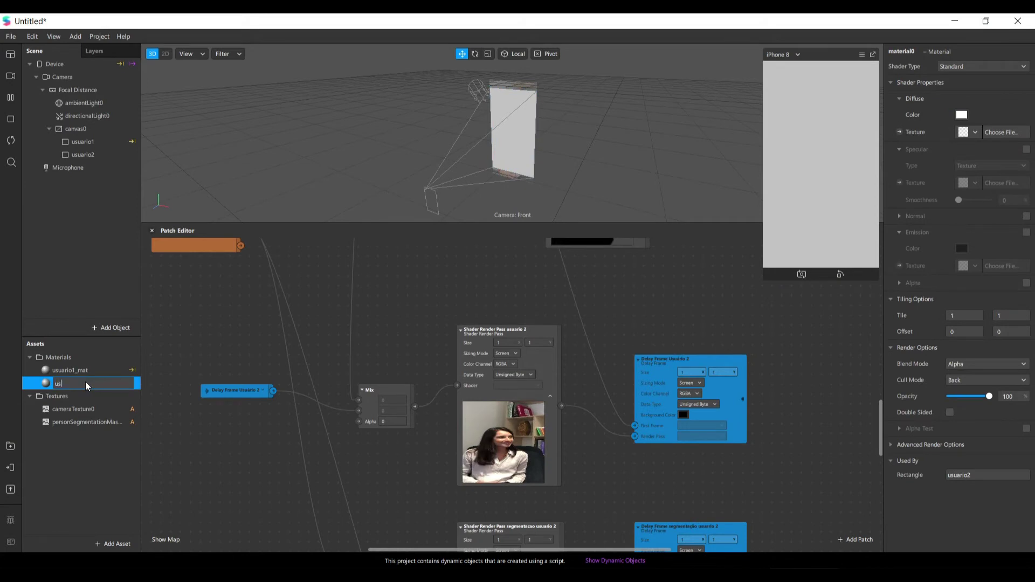
type("uario2_m")
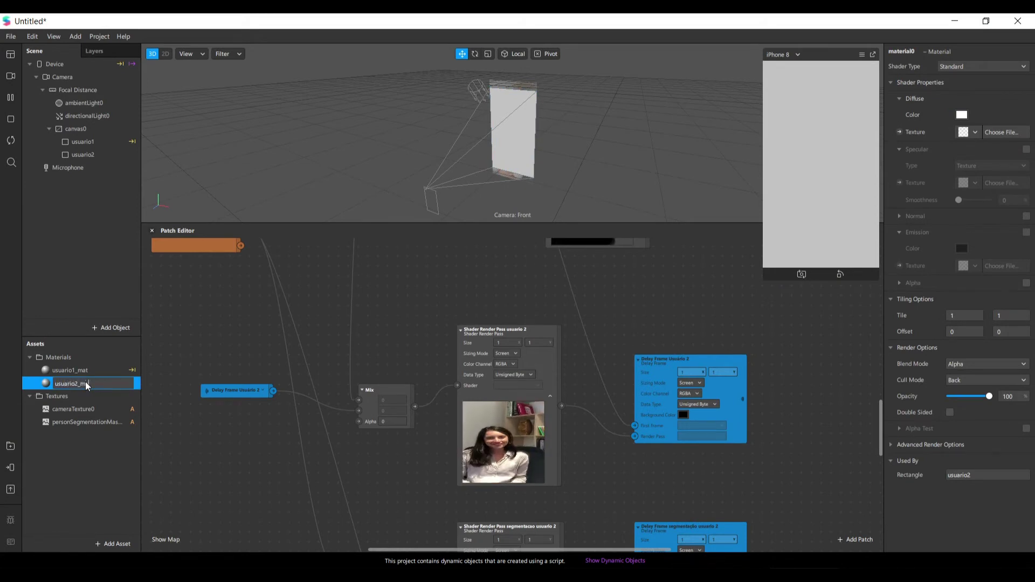
type("at")
key("Return")
Step: Set usuario2_mat's shader type to Flat, then create its diffuse texture patch and place it above Delay Frame Usuário 2
left_click(986, 66)
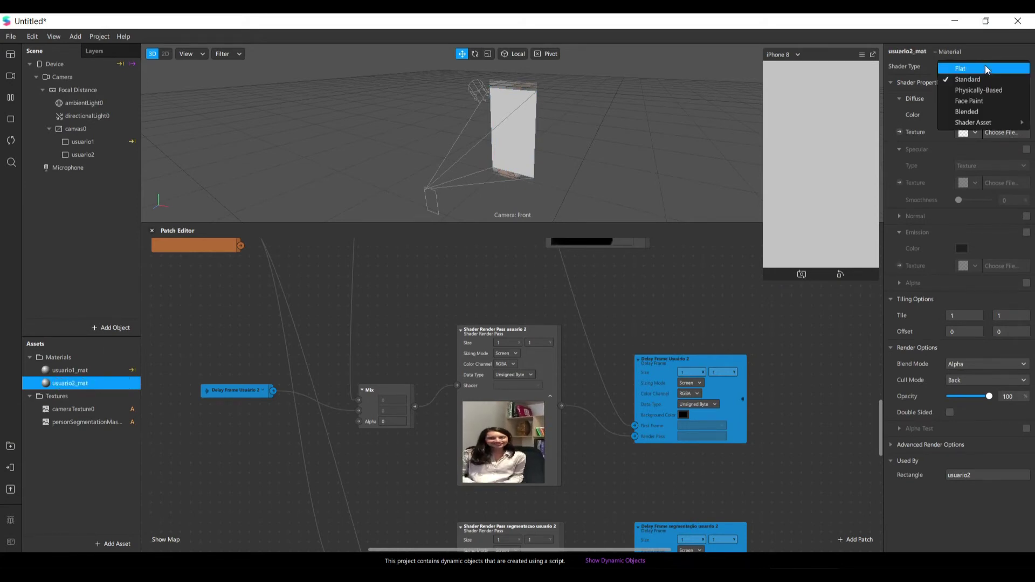
key("Return")
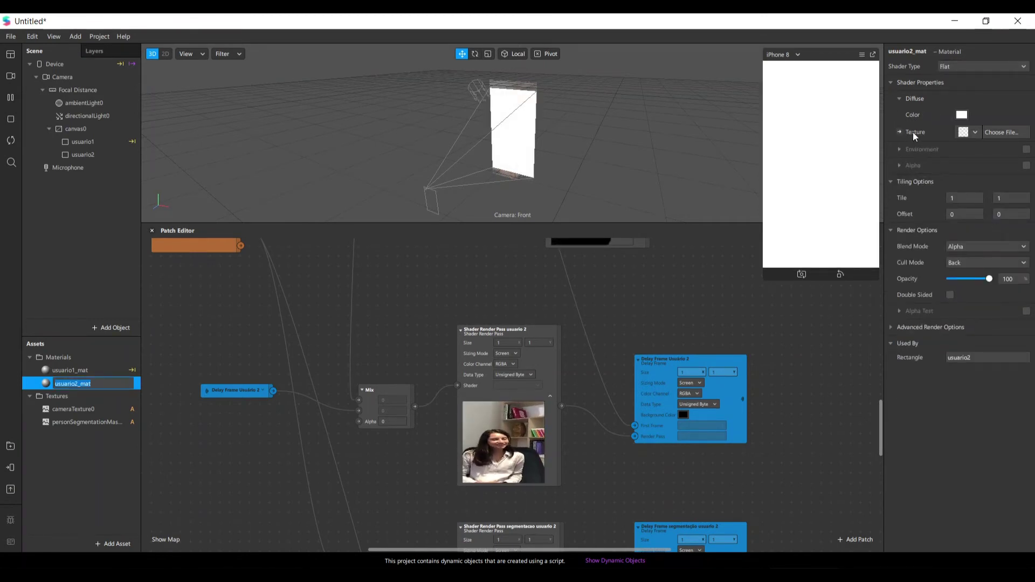
left_click(898, 132)
left_click_drag(536, 403, 648, 306)
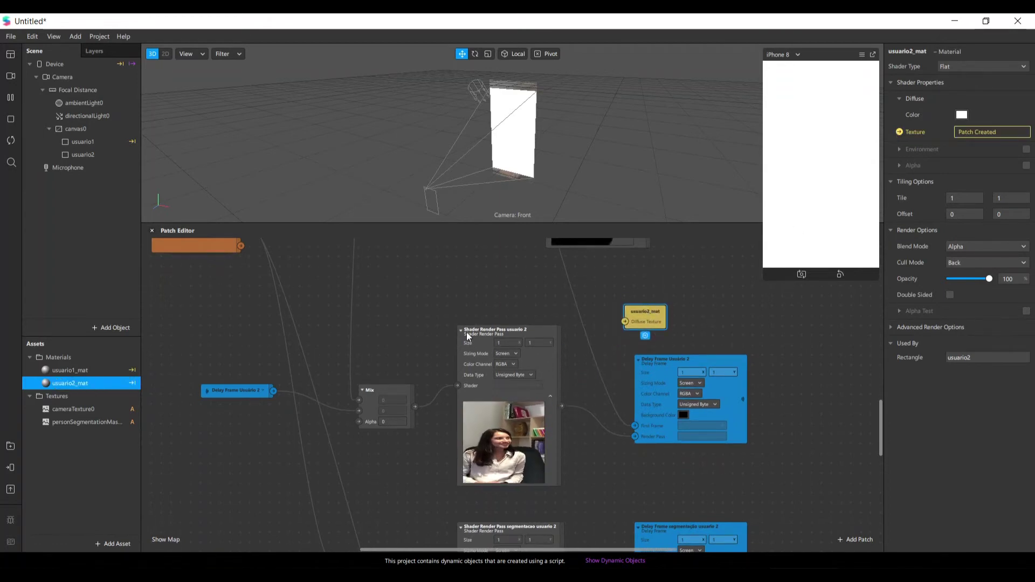
scroll(541, 352, "up", 3)
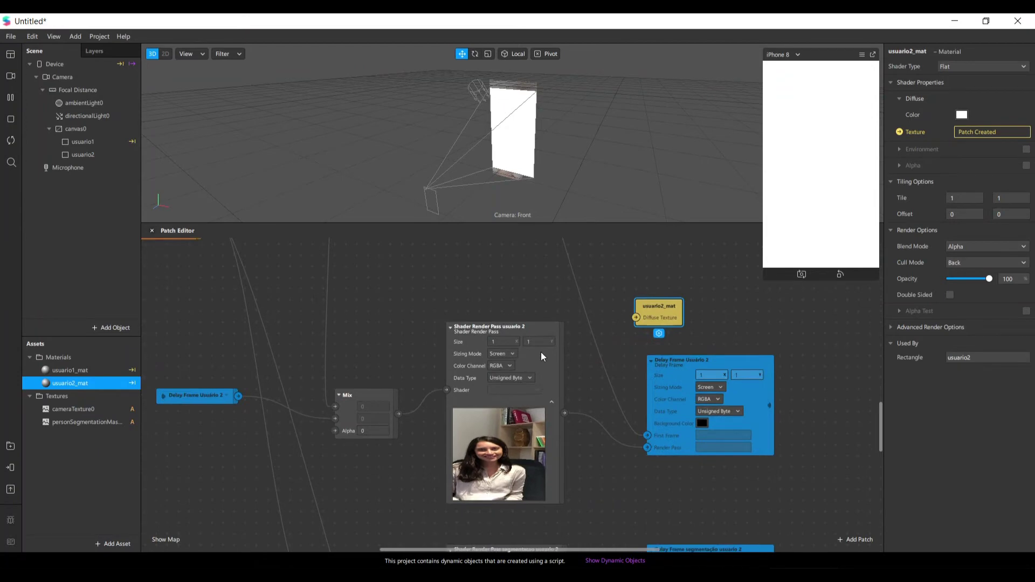
Step: Connect Shader Render Pass usuario 2 to usuario2_mat's diffuse texture, then enable the material's alpha with Shader Render Pass segmentacao usuario 2Texture
left_click_drag(568, 424, 664, 297)
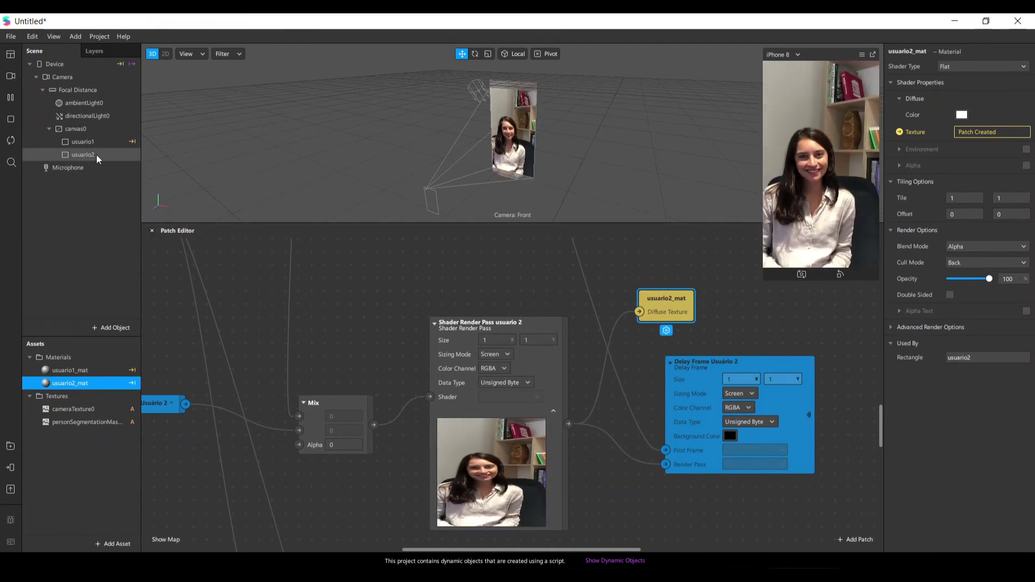
scroll(724, 318, "down", 1)
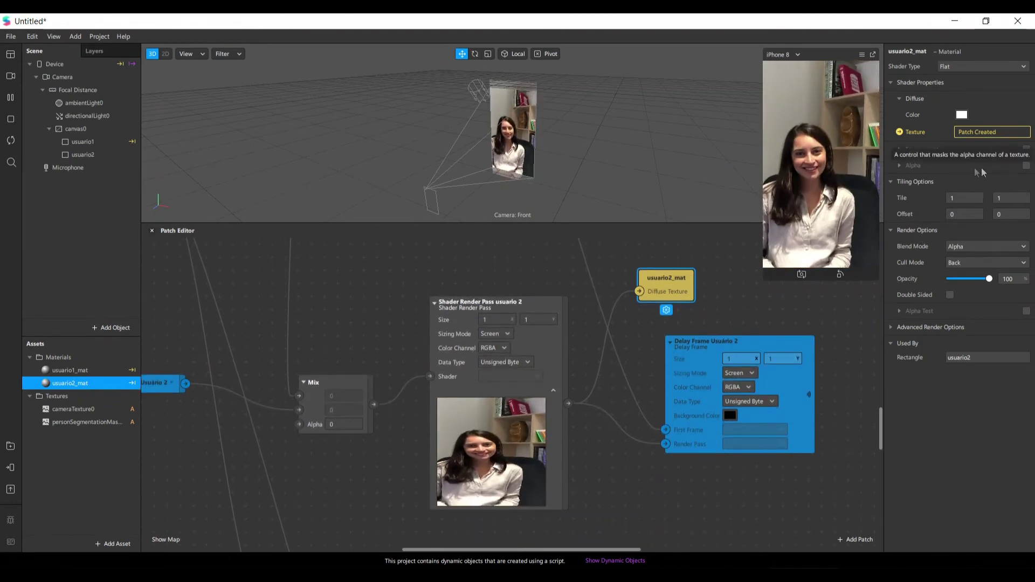
scroll(595, 501, "down", 5)
scroll(594, 494, "down", 4)
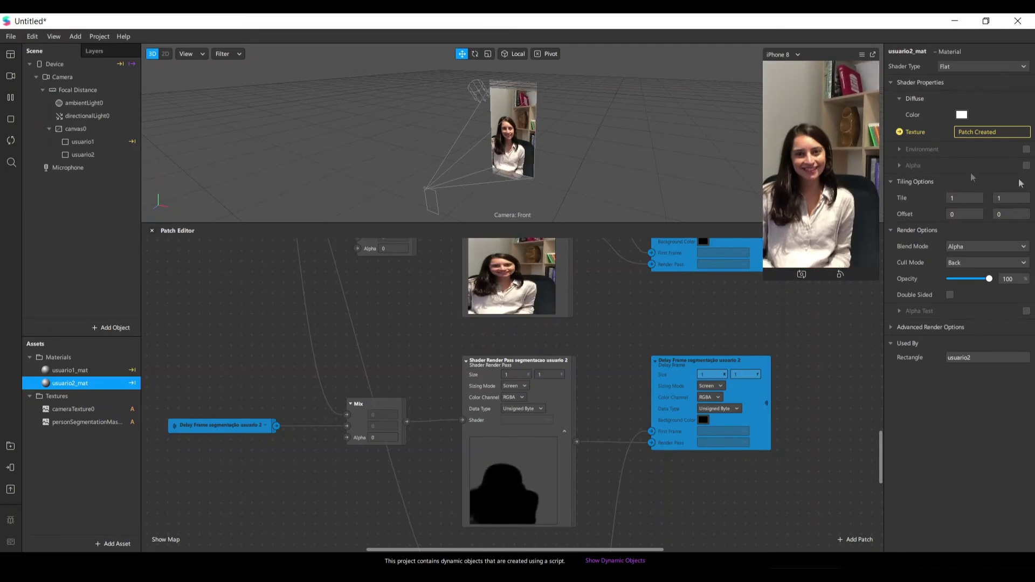
left_click(1026, 165)
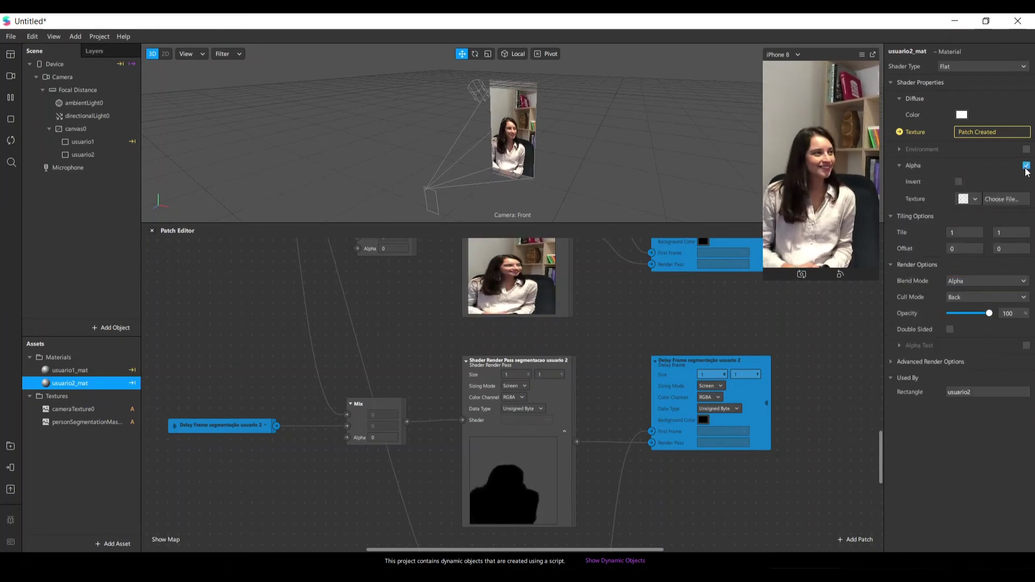
left_click(976, 199)
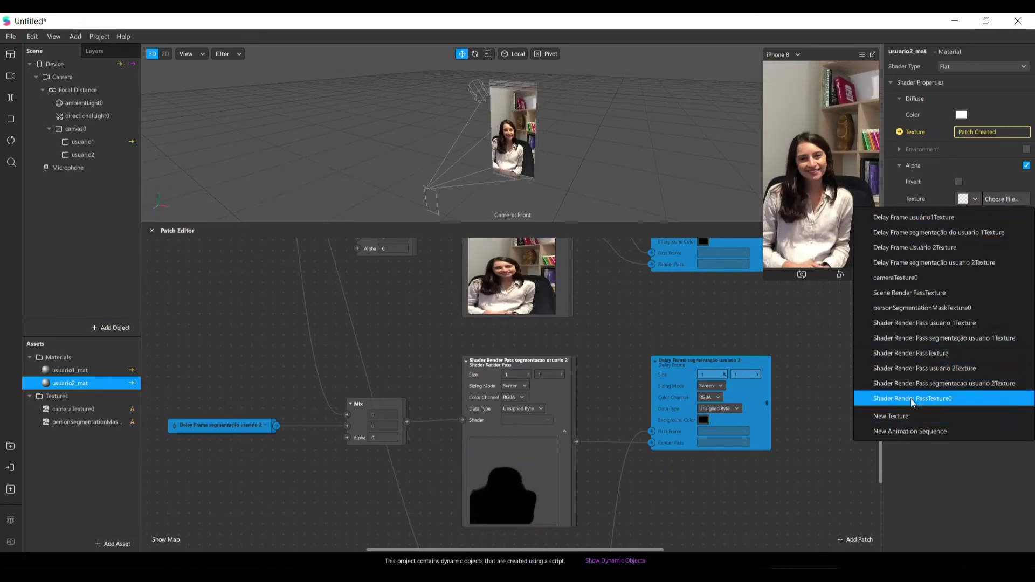
left_click(984, 383)
Step: Examine the usuario 2 delay-frame and segmentation chains and their Mix patches
scroll(626, 312, "up", 2)
scroll(628, 311, "down", 8)
scroll(625, 310, "up", 11)
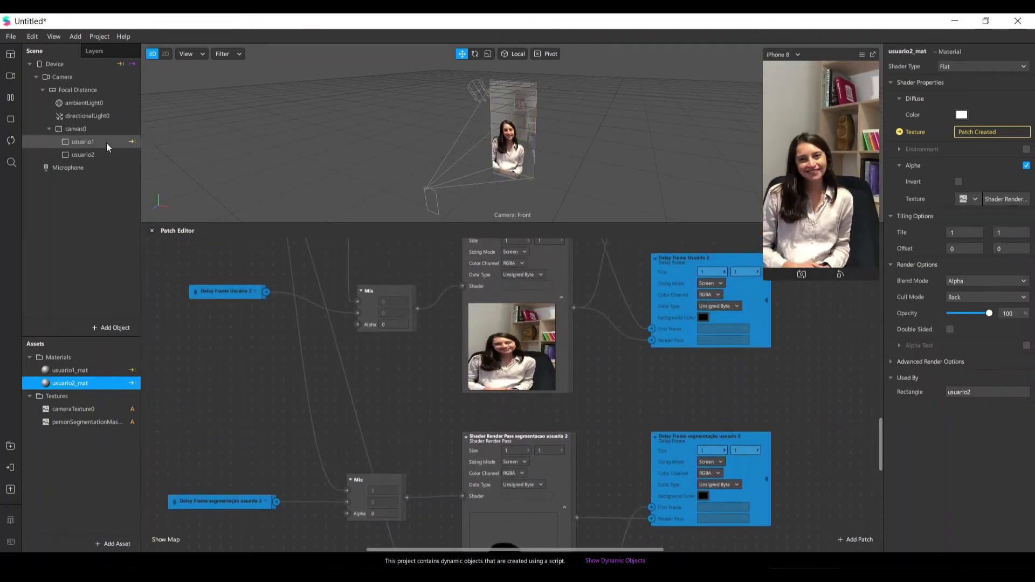
scroll(471, 406, "down", 5)
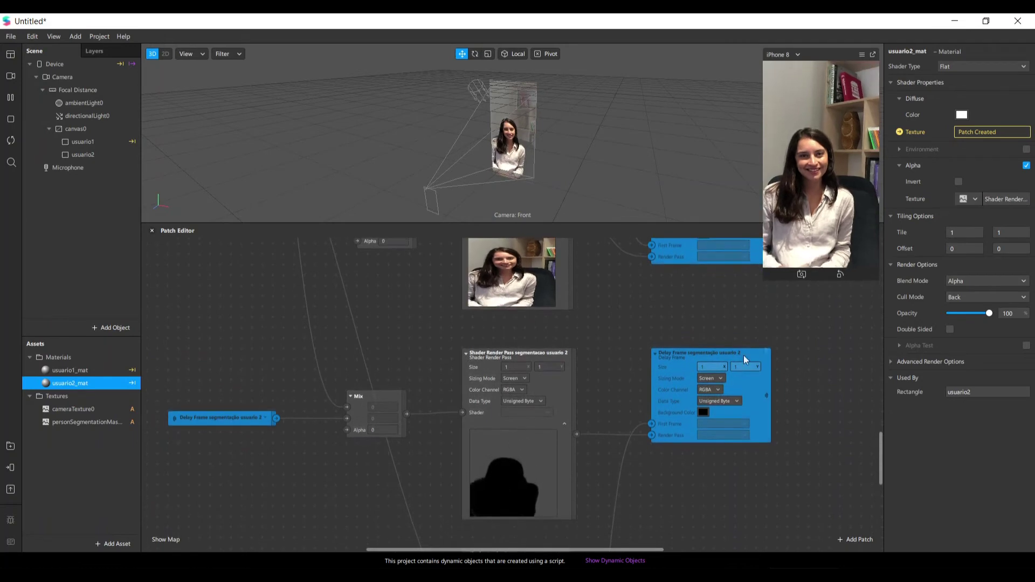
scroll(641, 325, "up", 2)
scroll(355, 361, "up", 1, "ctrl")
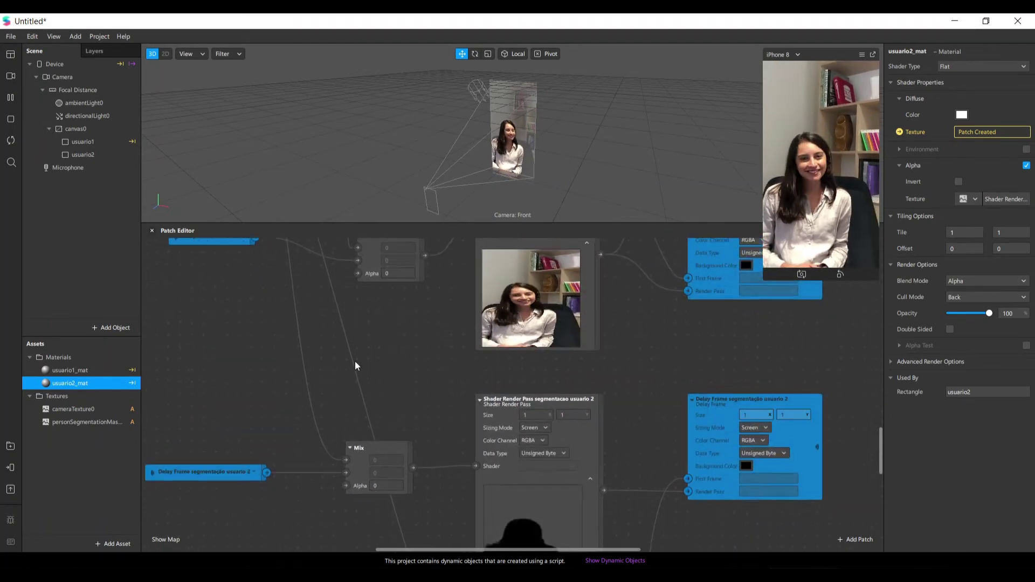
scroll(354, 361, "up", 1, "ctrl")
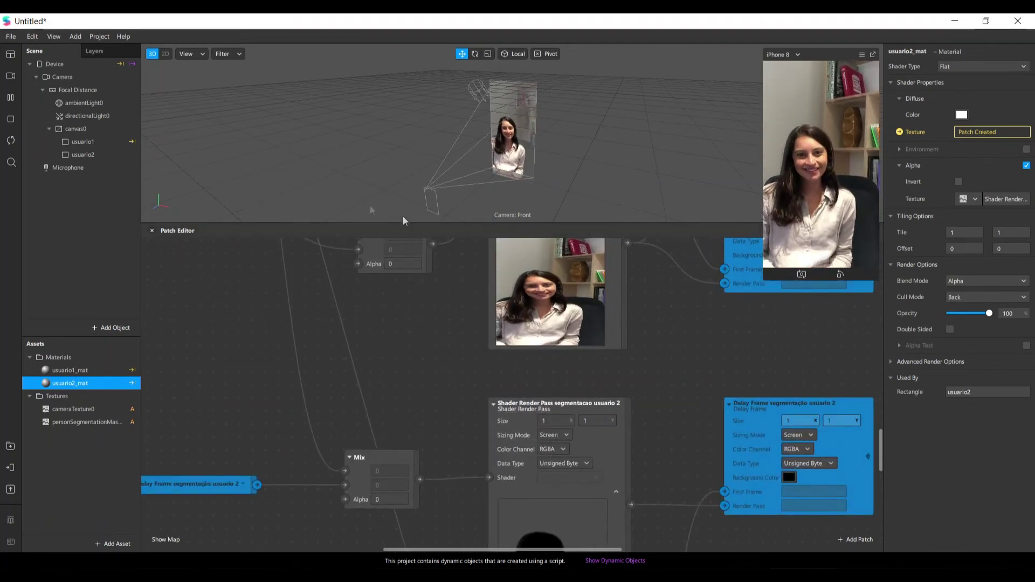
scroll(359, 414, "up", 3)
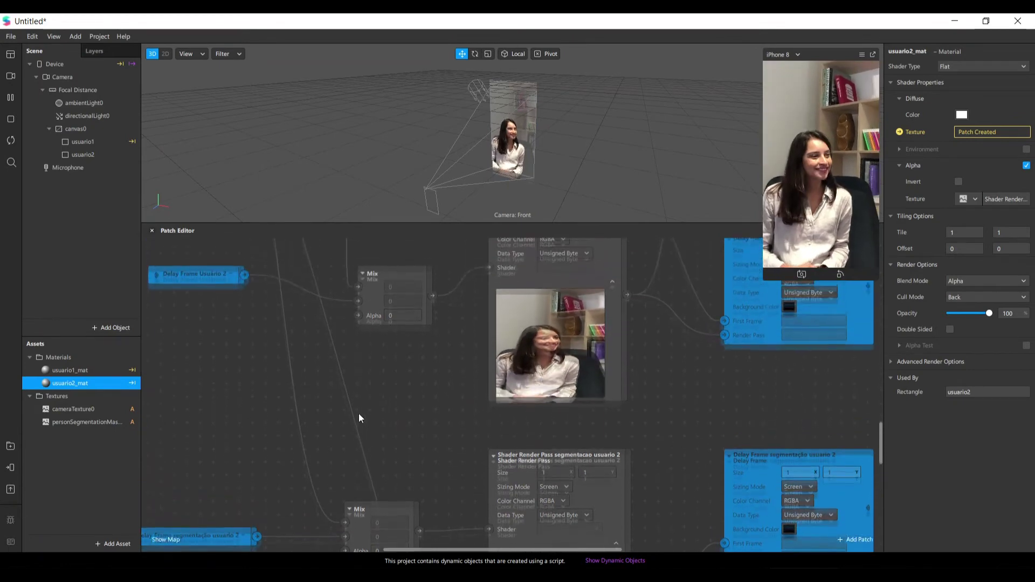
scroll(367, 377, "up", 1)
scroll(363, 335, "up", 1, "ctrl")
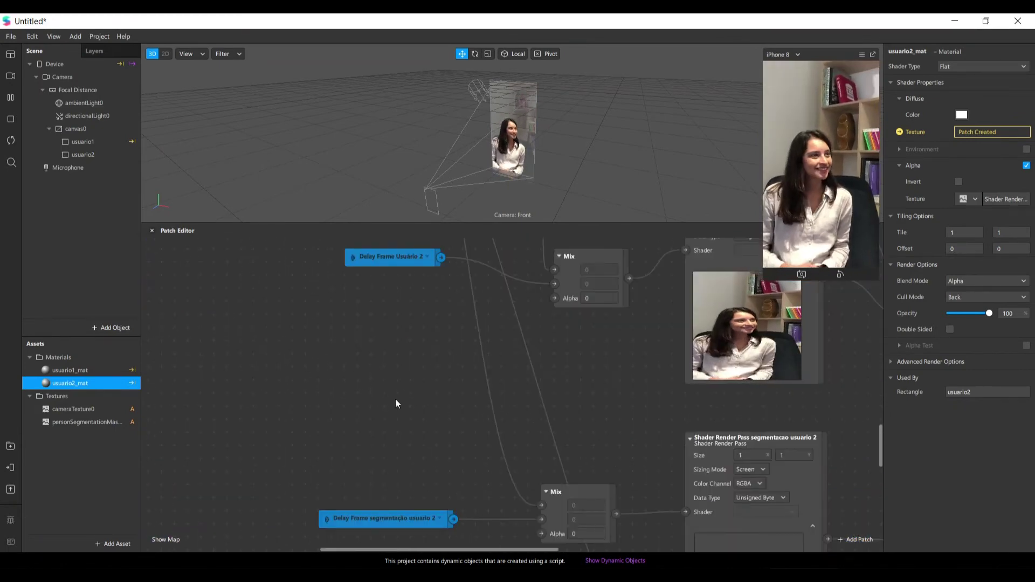
scroll(396, 404, "up", 2)
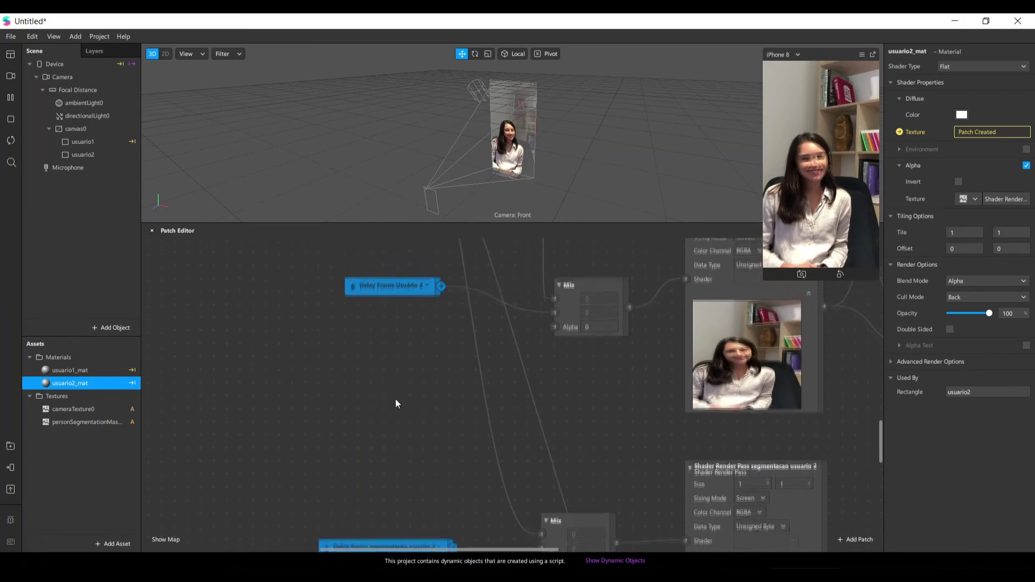
Step: Enlarge the Patch Editor and spread the Screen Tap, Counter, Switch and usuario1 visibility patches out to the left of the camera texture chain
left_click_drag(395, 223, 405, 190)
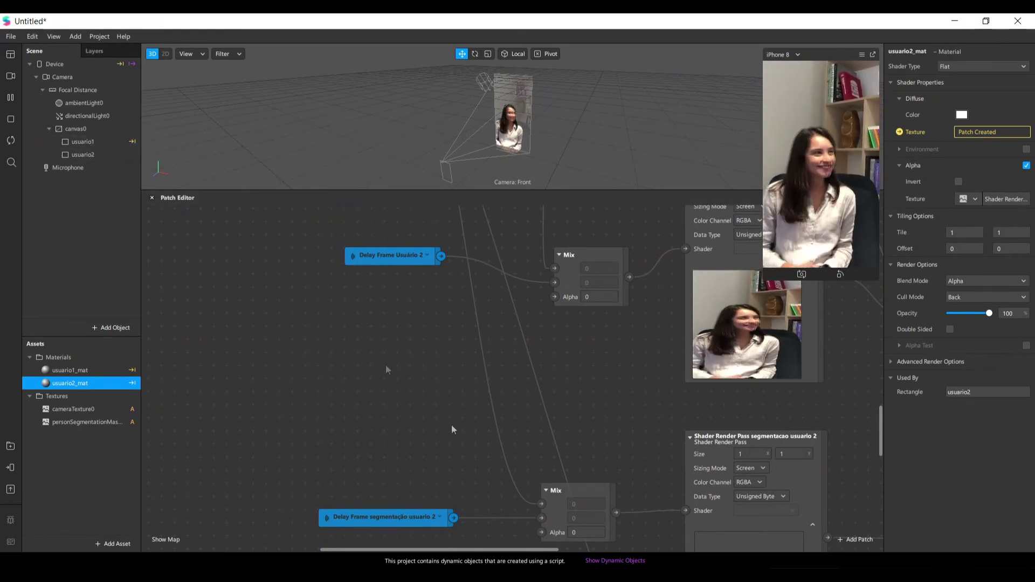
left_click_drag(528, 548, 430, 541)
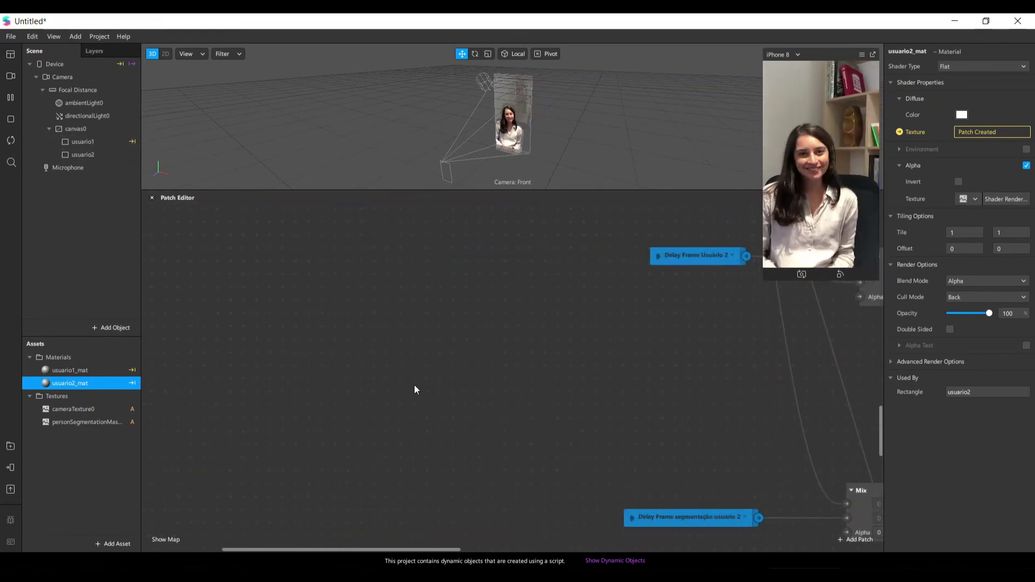
scroll(414, 384, "up", 2)
scroll(503, 401, "down", 2, "ctrl")
scroll(361, 426, "up", 6)
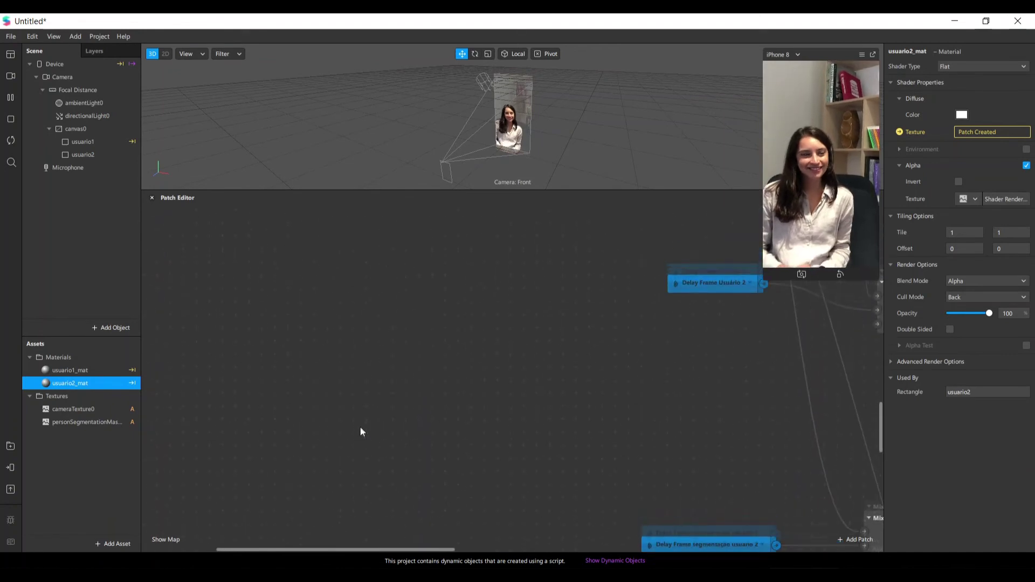
scroll(362, 425, "up", 3)
scroll(362, 425, "down", 2, "ctrl")
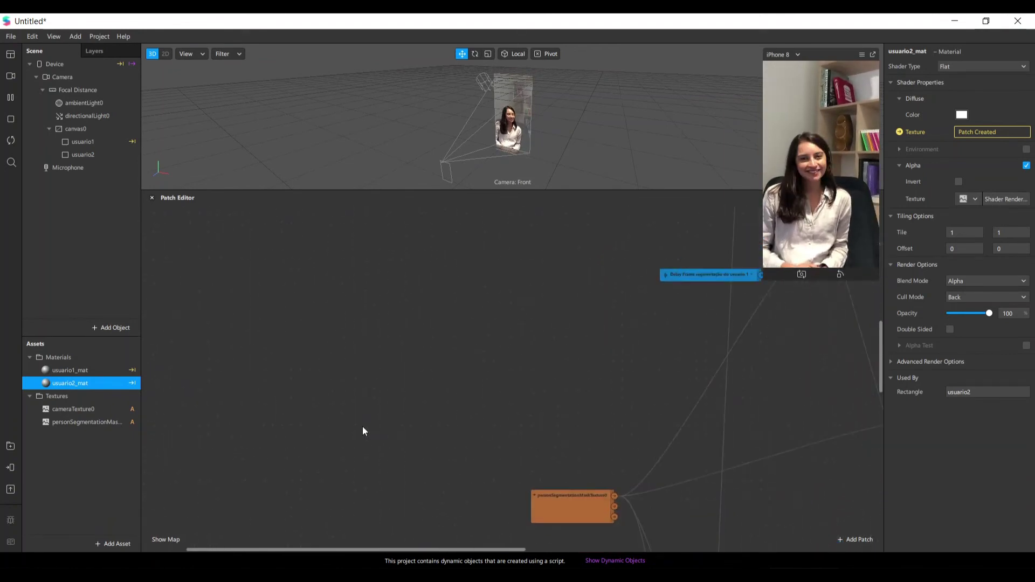
scroll(362, 426, "down", 1)
scroll(362, 426, "down", 1, "ctrl")
scroll(363, 426, "up", 5)
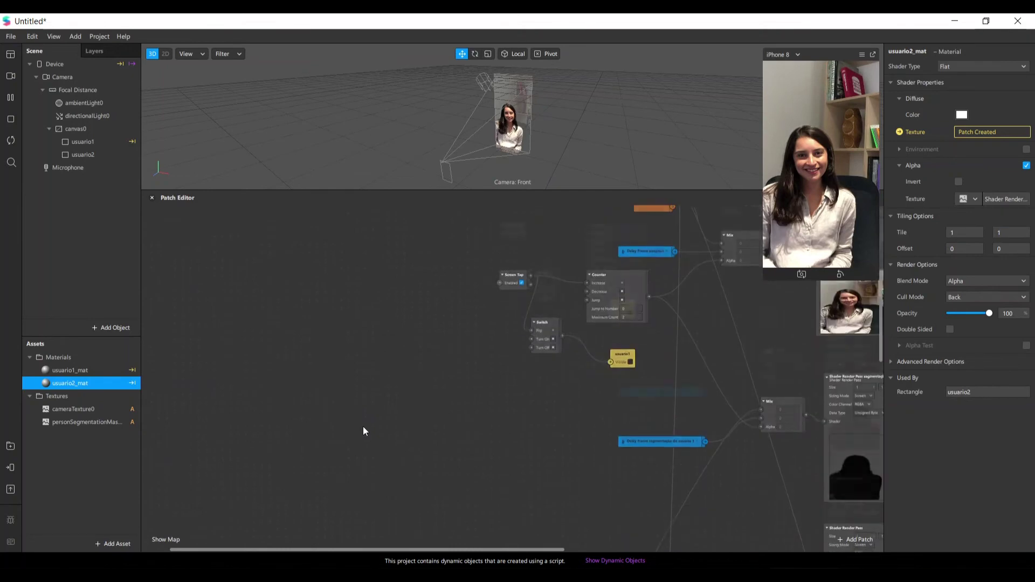
left_click_drag(498, 315, 216, 328)
left_click_drag(551, 367, 434, 377)
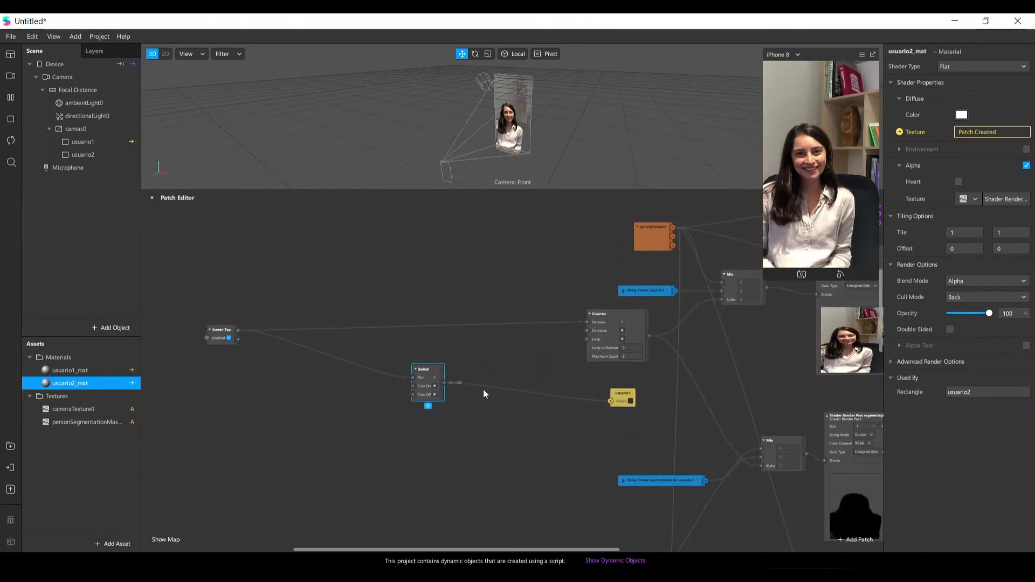
left_click(614, 394)
left_click_drag(614, 392, 525, 398)
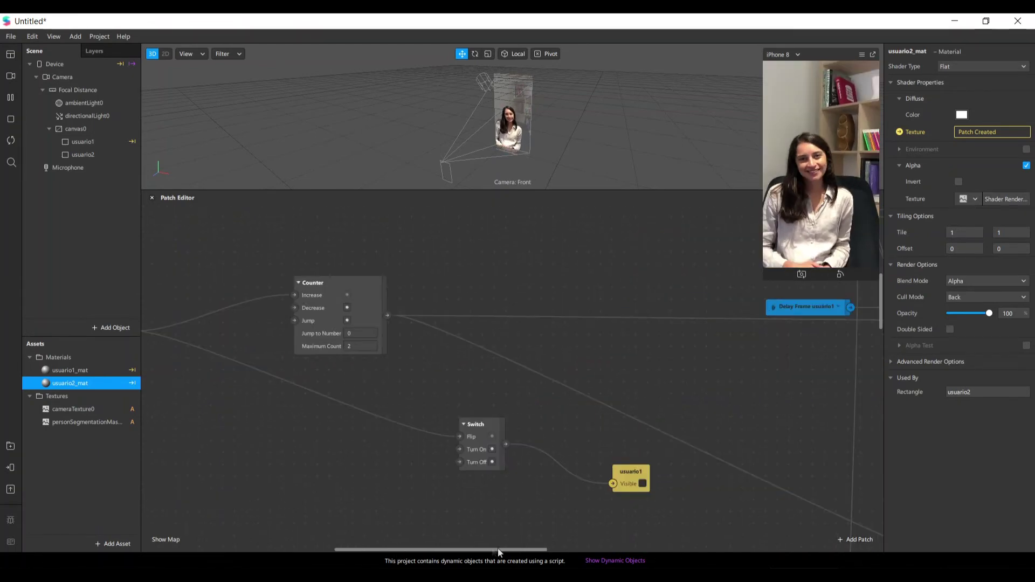
Step: Shift the Counter and Screen Tap patches farther left of the Switch
left_click_drag(504, 548, 431, 550)
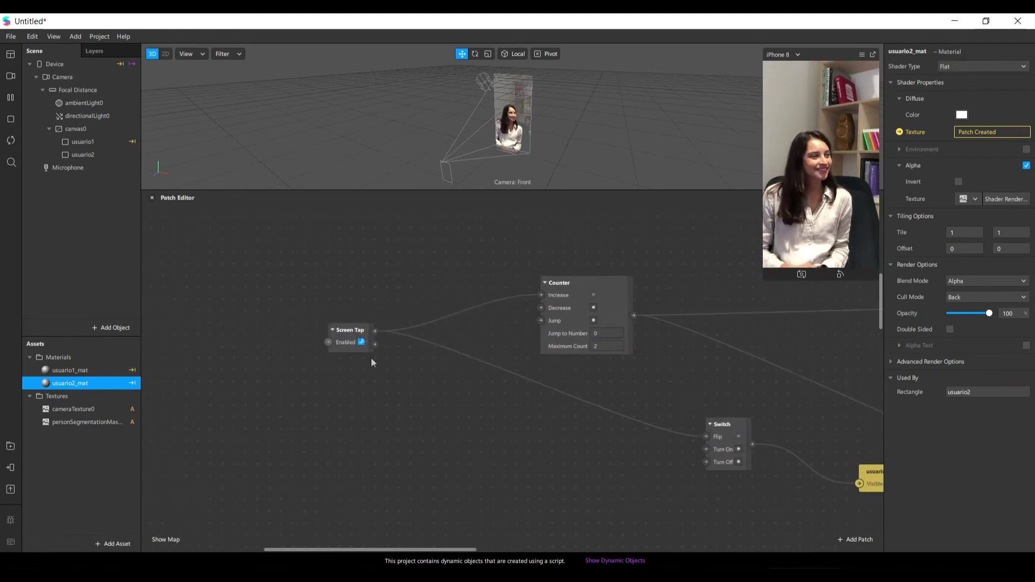
left_click_drag(569, 324, 451, 359)
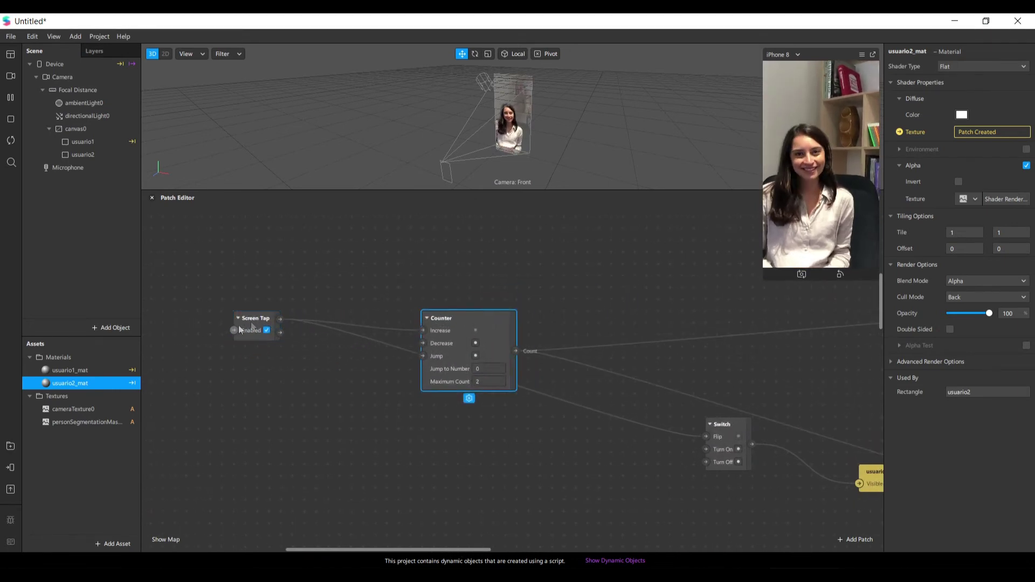
left_click_drag(255, 317, 196, 316)
Step: Disconnect the Counter from both usuario 1 Mix Alpha inputs and delete the Switch and usuario1 visibility patches
left_click_drag(484, 549, 605, 550)
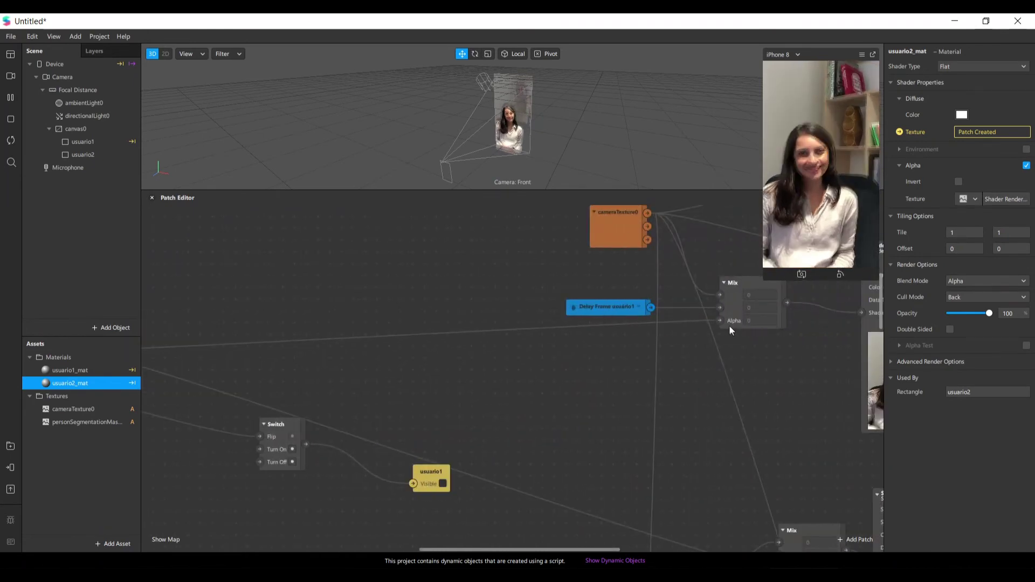
scroll(751, 504, "down", 3)
scroll(756, 495, "down", 1)
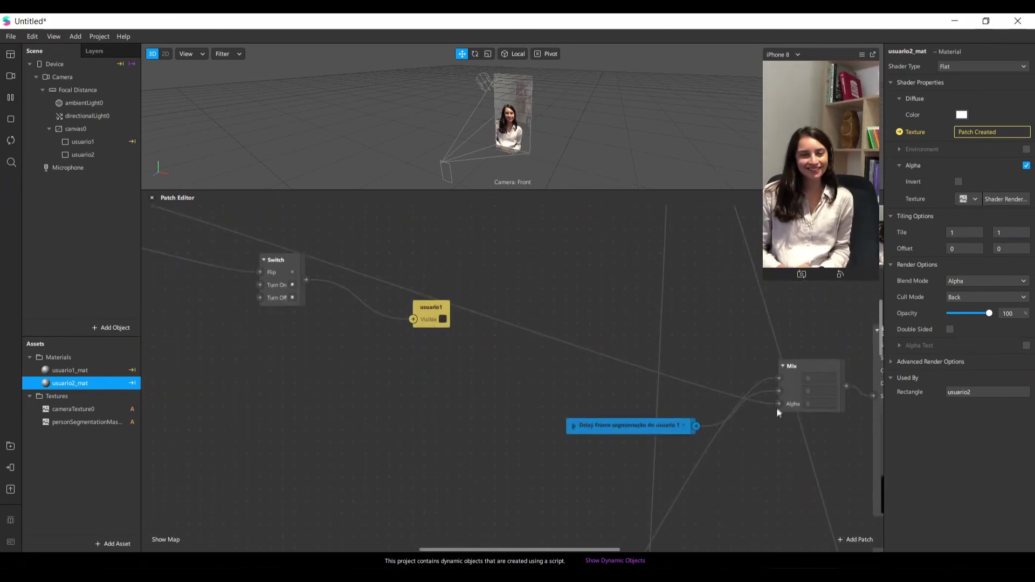
left_click_drag(778, 405, 506, 324)
left_click_drag(485, 549, 340, 550)
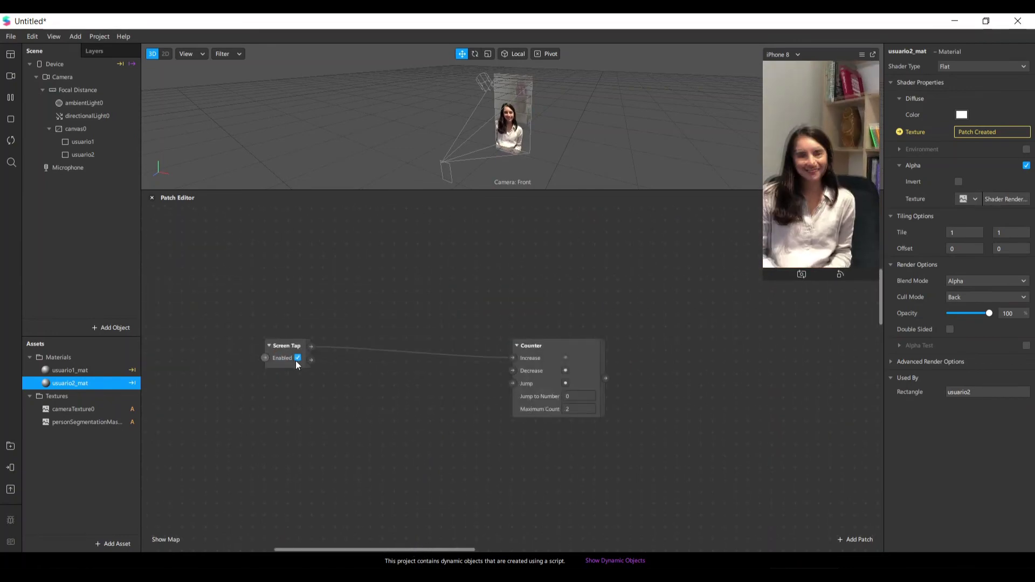
Step: Move the Counter patch slightly closer to Screen Tap and enlarge the device preview
left_click_drag(531, 345, 492, 334)
left_click_drag(462, 549, 580, 539)
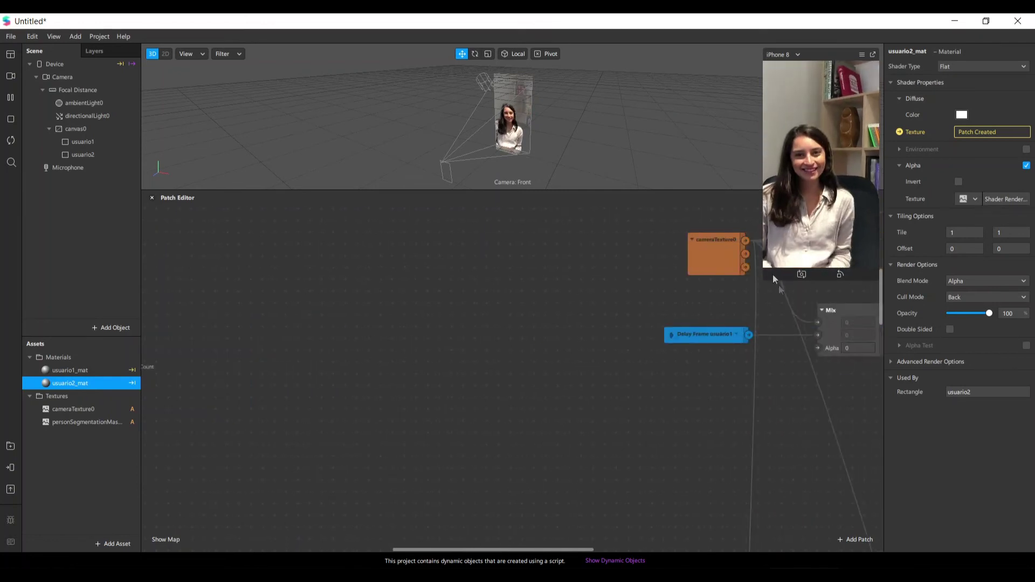
left_click_drag(493, 547, 424, 547)
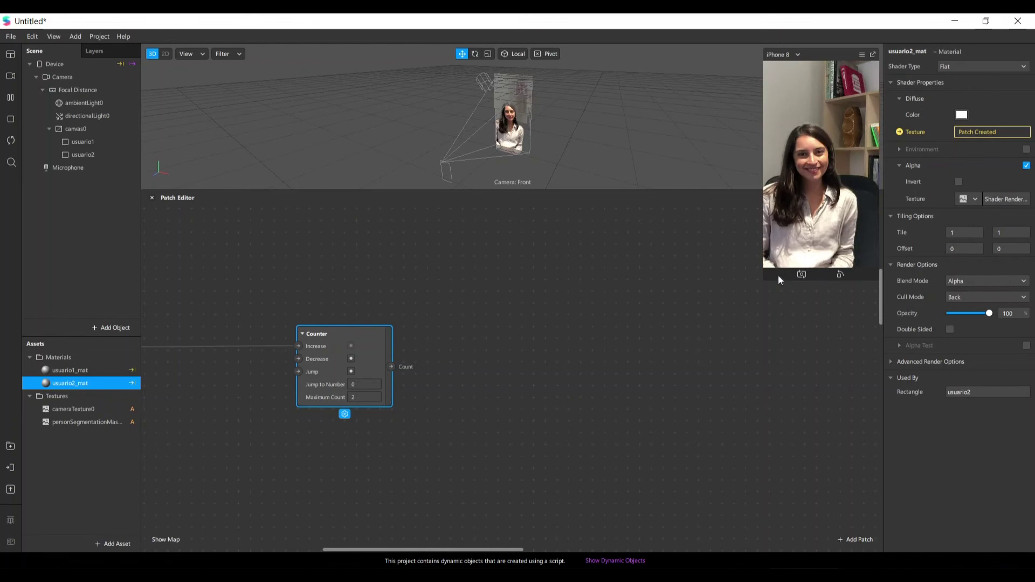
left_click_drag(763, 280, 734, 312)
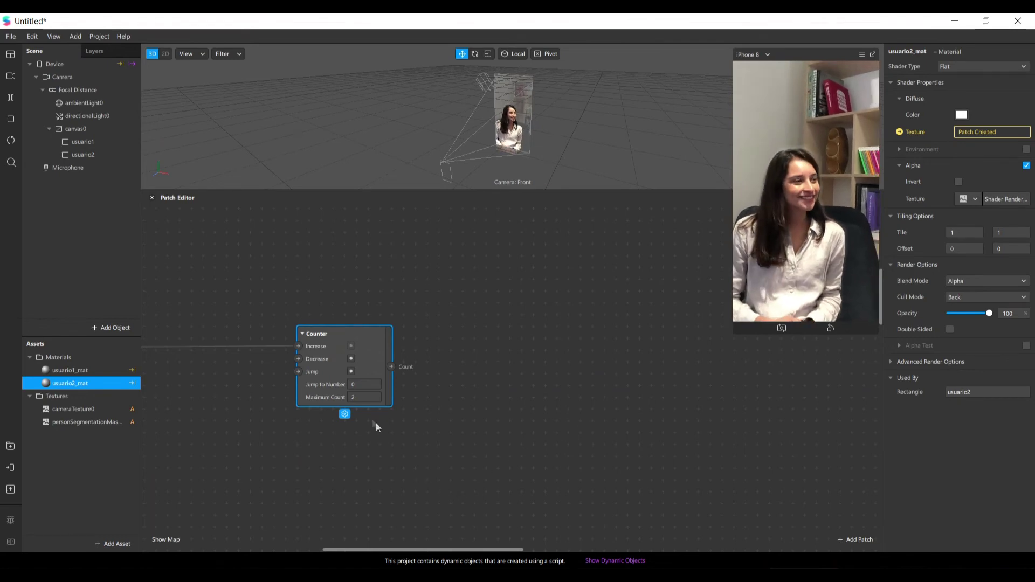
Step: Set the Counter's Maximum Count to 3 and move the patch farther left toward Screen Tap
left_click_drag(402, 548, 382, 549)
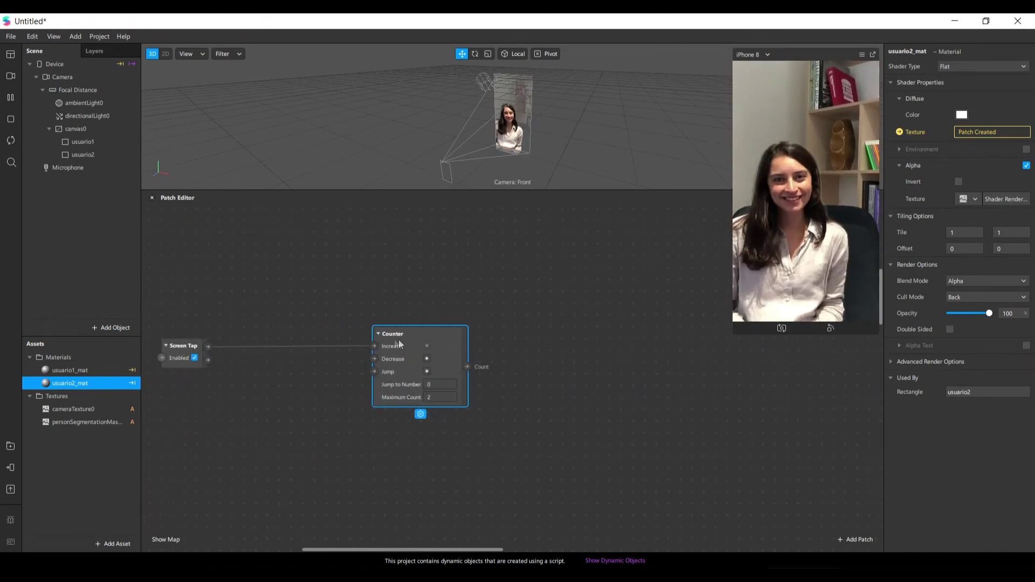
left_click_drag(400, 344, 376, 344)
left_click(413, 396)
key("BackSpace")
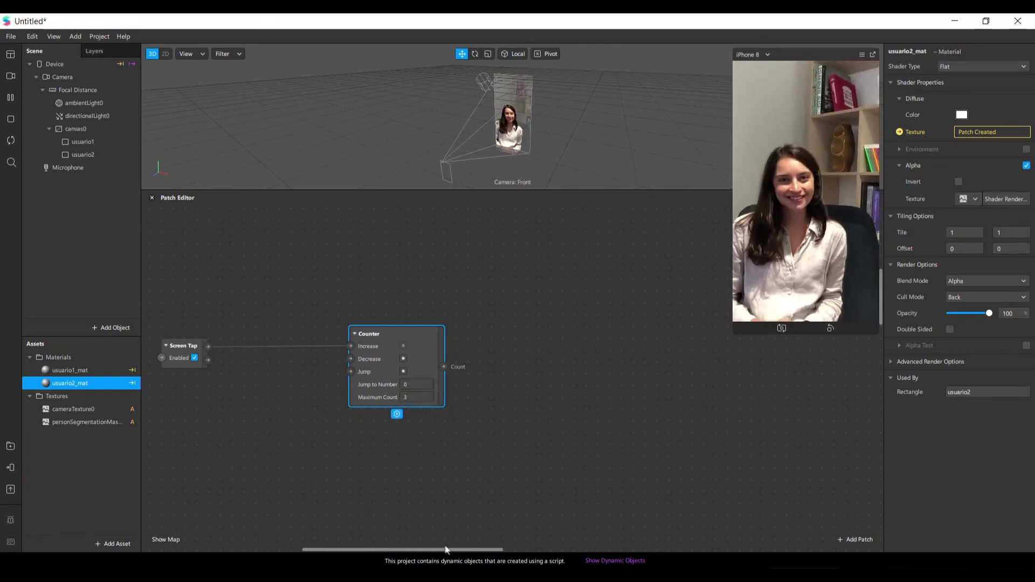
left_click_drag(452, 549, 478, 550)
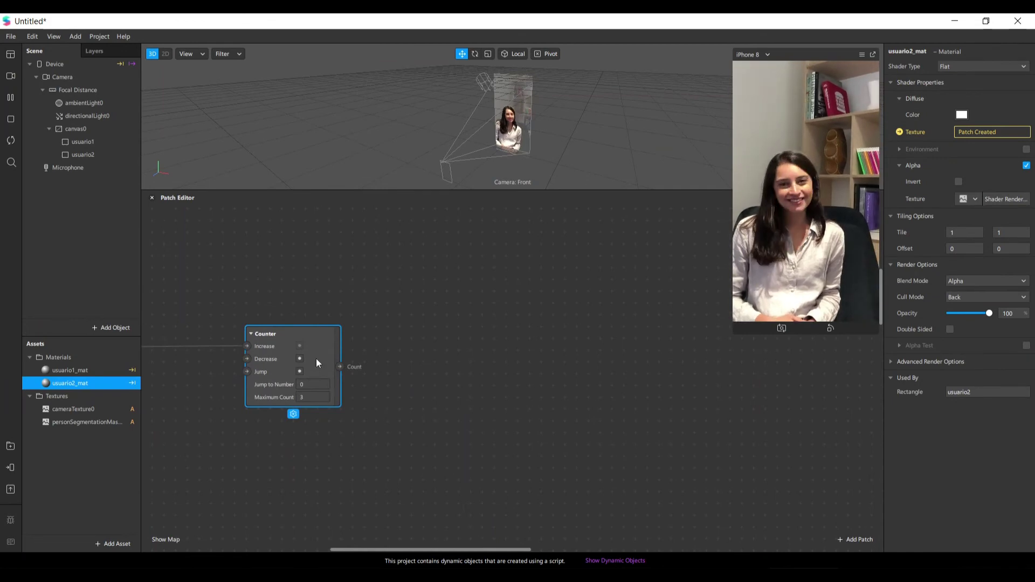
left_click_drag(316, 359, 281, 356)
left_click_drag(363, 550, 355, 550)
left_click_drag(307, 346, 295, 343)
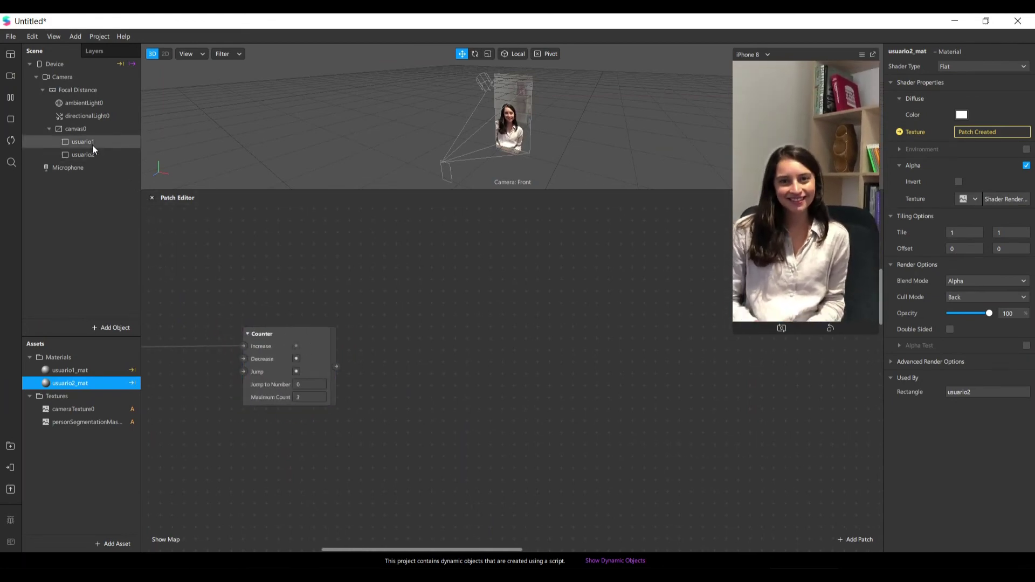
Step: Add a Greater Than patch fed by the Counter's output and place it slightly above the Counter
left_click_drag(336, 367, 361, 390)
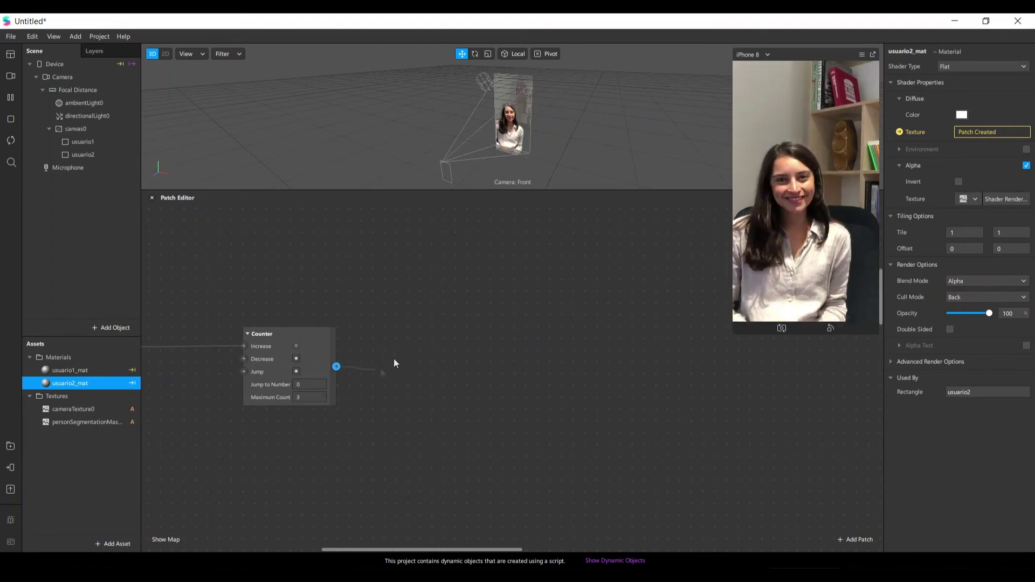
left_click_drag(393, 338, 386, 341)
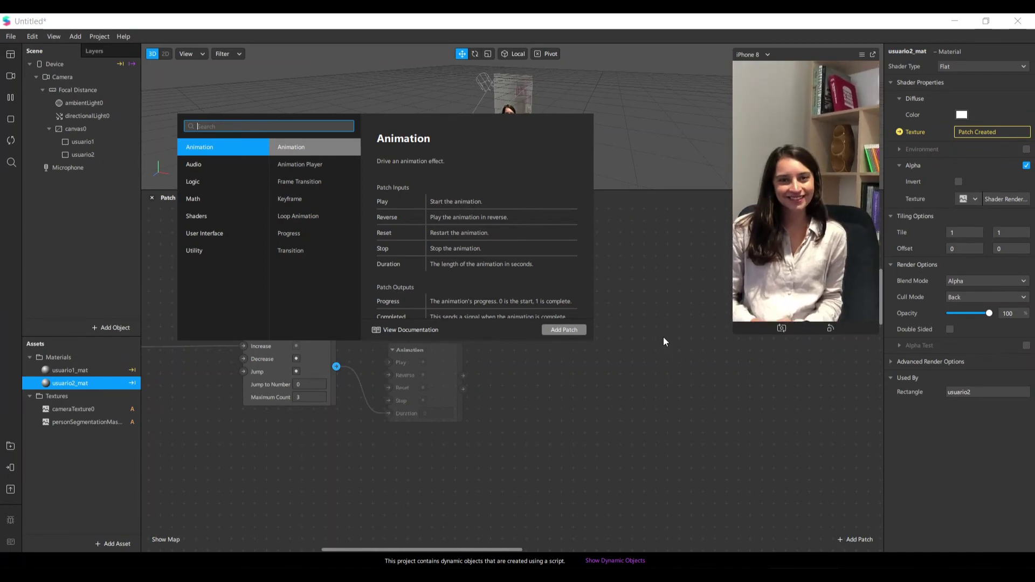
type("gre")
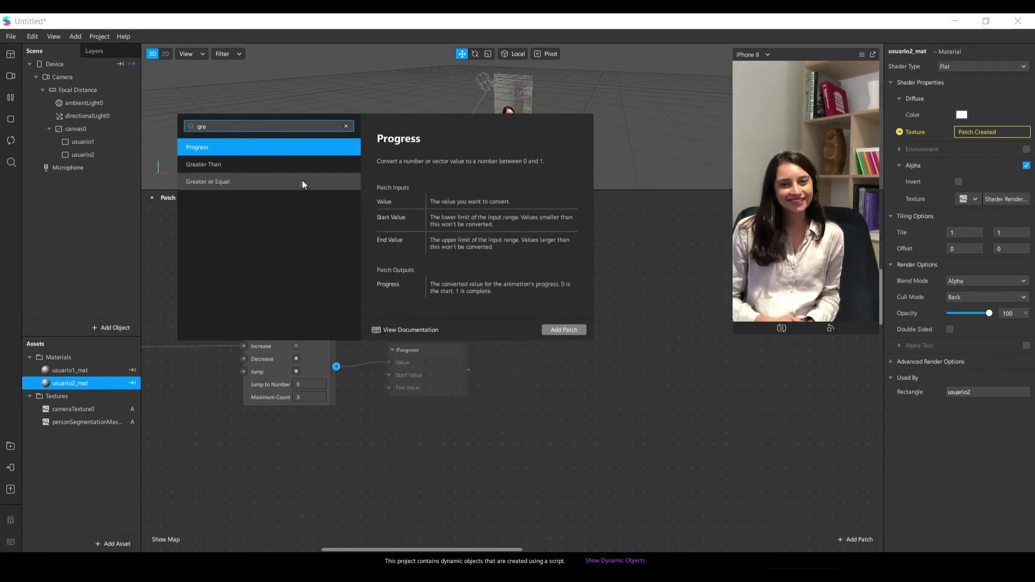
left_click(211, 164)
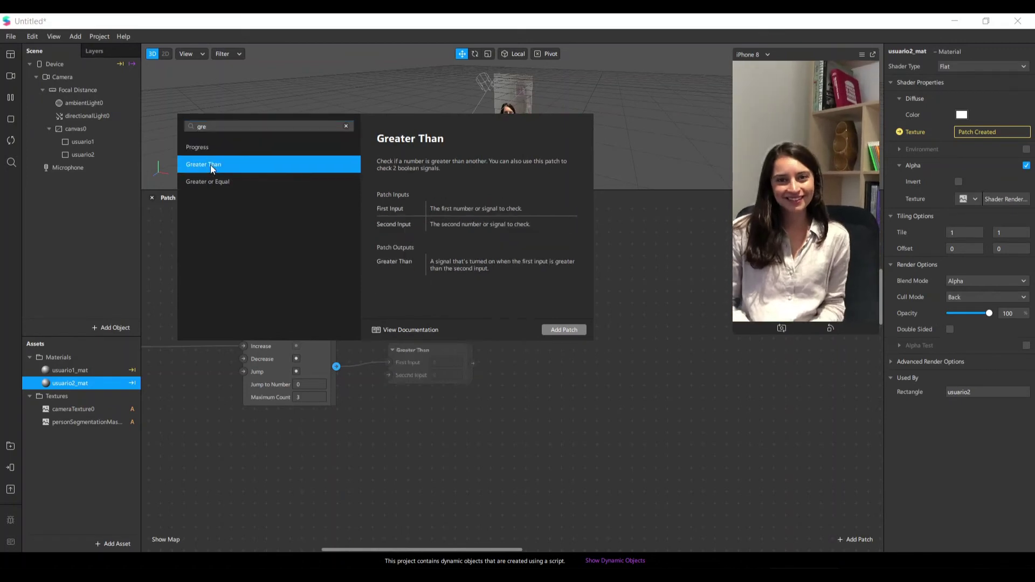
left_click(564, 330)
left_click_drag(426, 350, 433, 297)
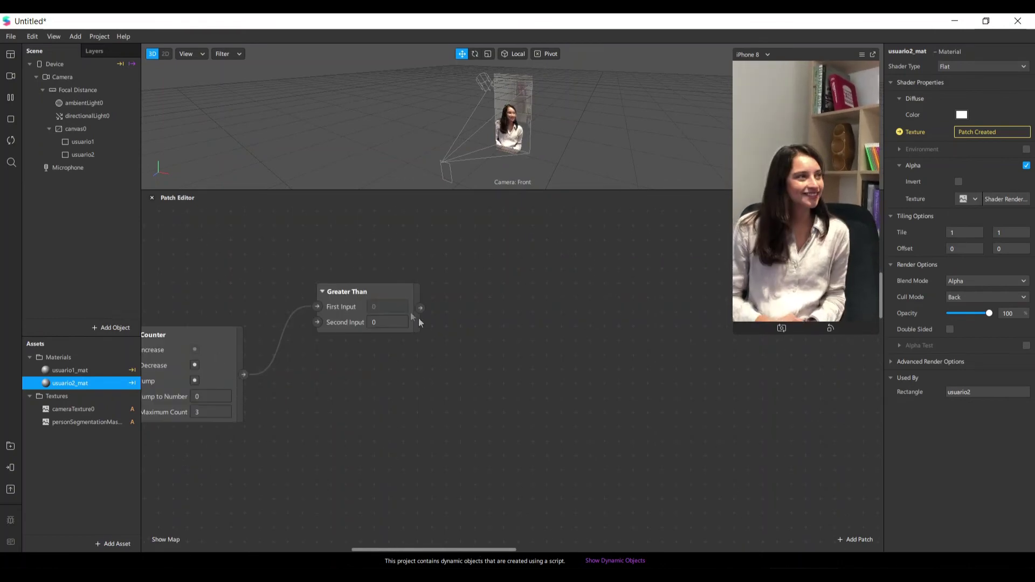
left_click(379, 291)
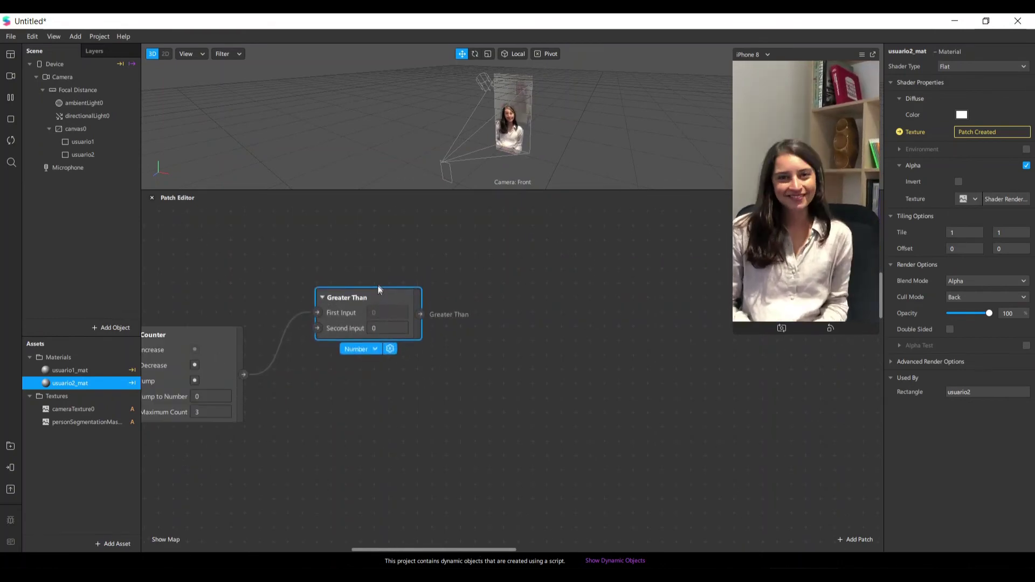
Step: Create a patch for usuario1's Visible property and connect the Greater Than output to it
left_click(474, 544)
left_click_drag(491, 549, 504, 550)
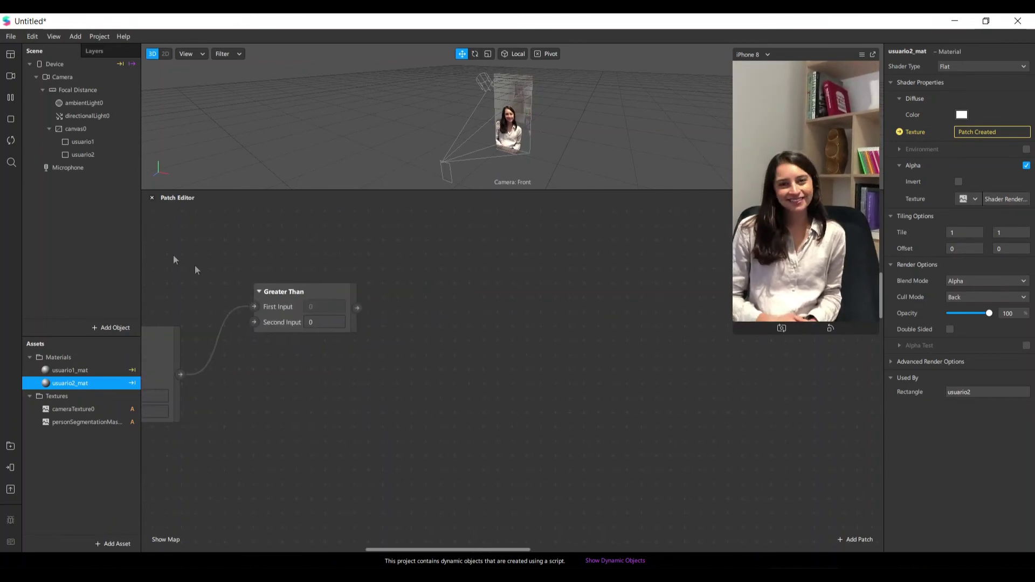
left_click(81, 142)
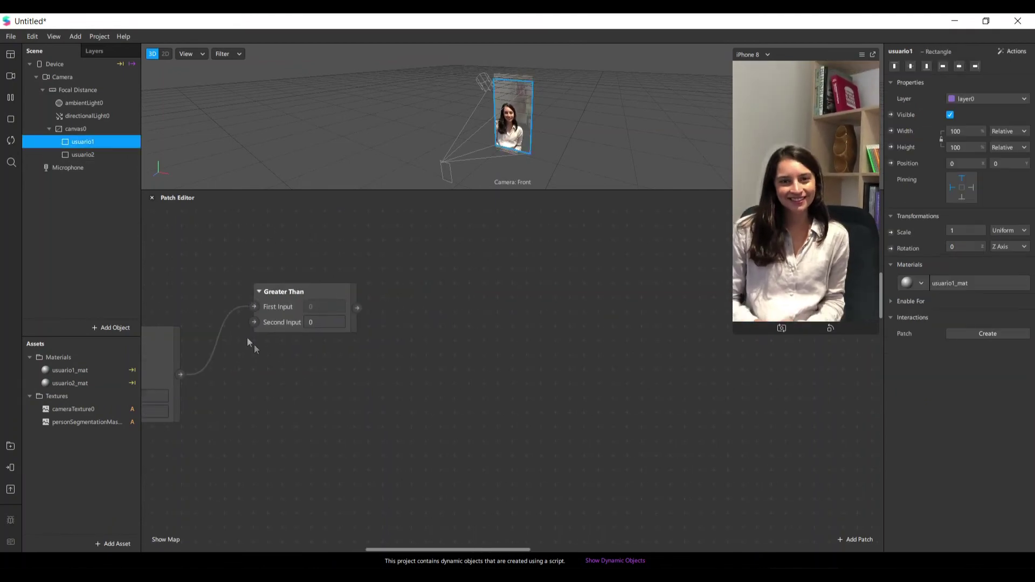
left_click(890, 115)
left_click_drag(532, 404, 445, 421)
left_click(950, 115)
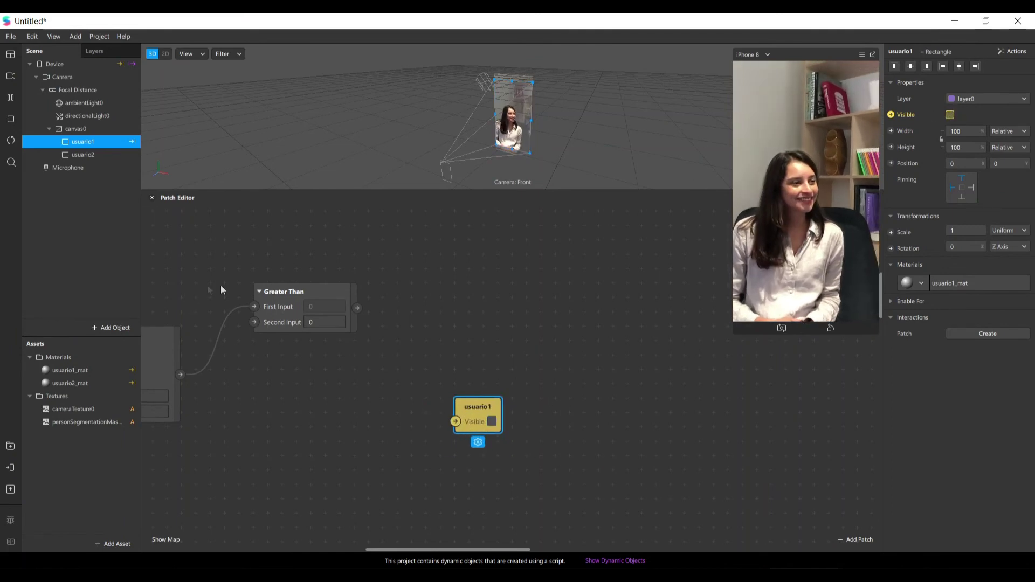
left_click_drag(356, 308, 441, 421)
scroll(464, 359, "up", 2)
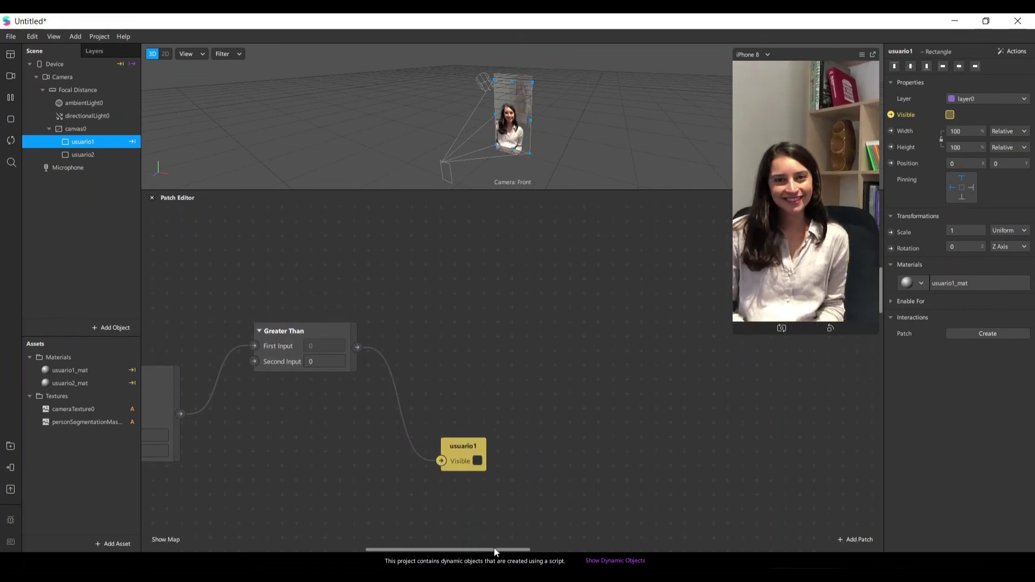
Step: Add a second Greater Than patch fed by the Counter's output, below the first one
left_click_drag(494, 548, 455, 550)
scroll(468, 450, "down", 3)
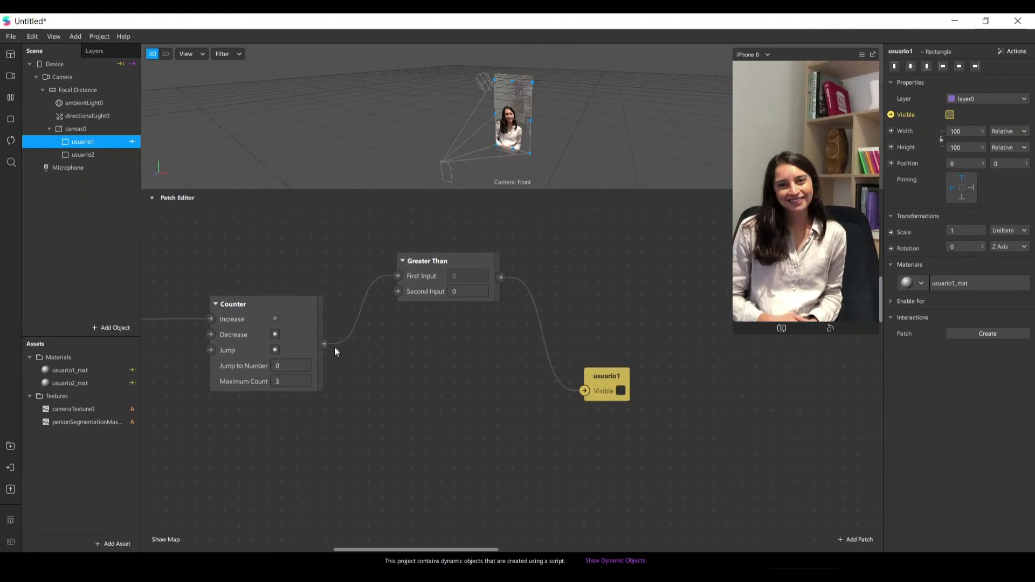
left_click_drag(323, 344, 400, 487)
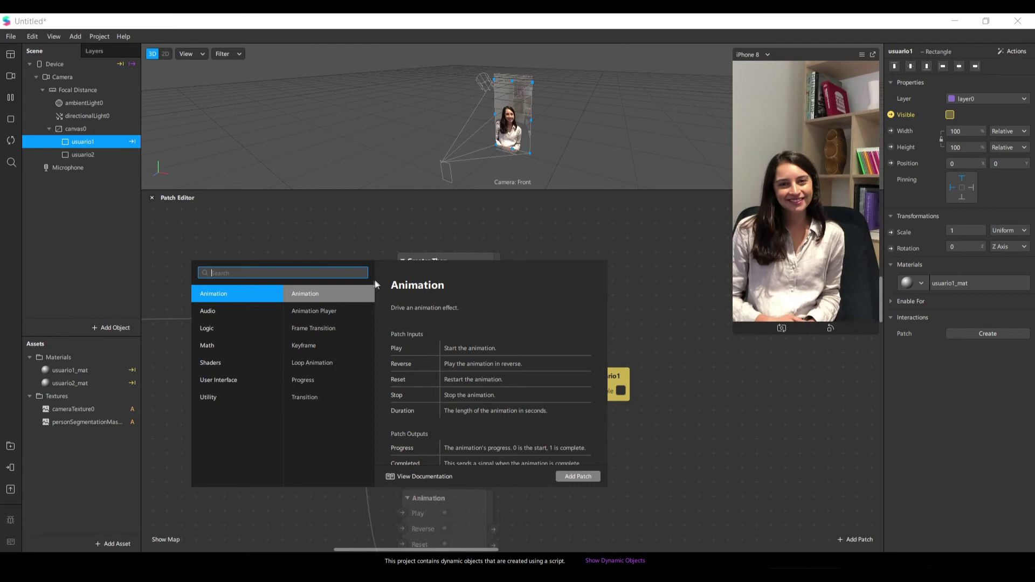
type("grea")
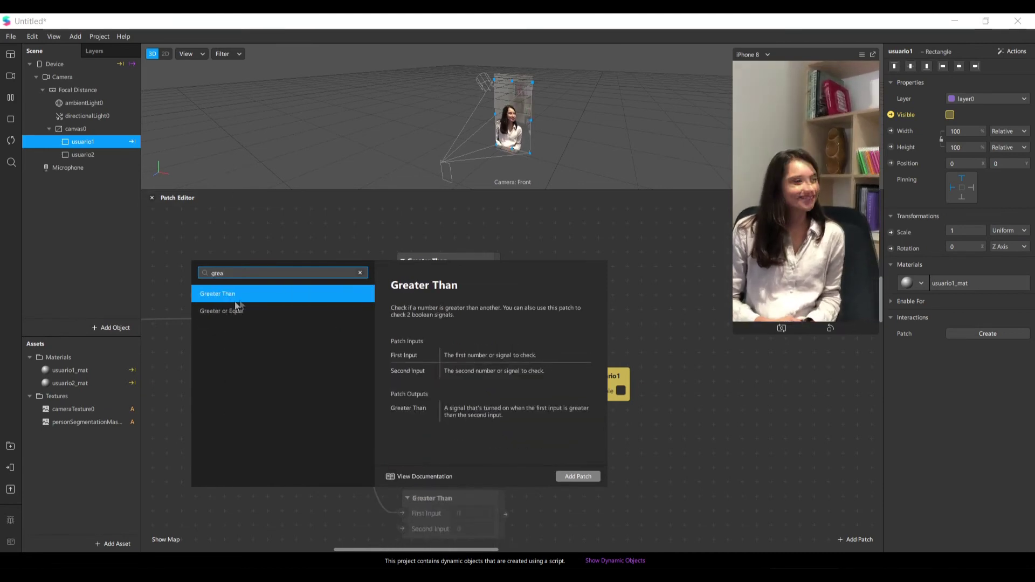
double_click(262, 298)
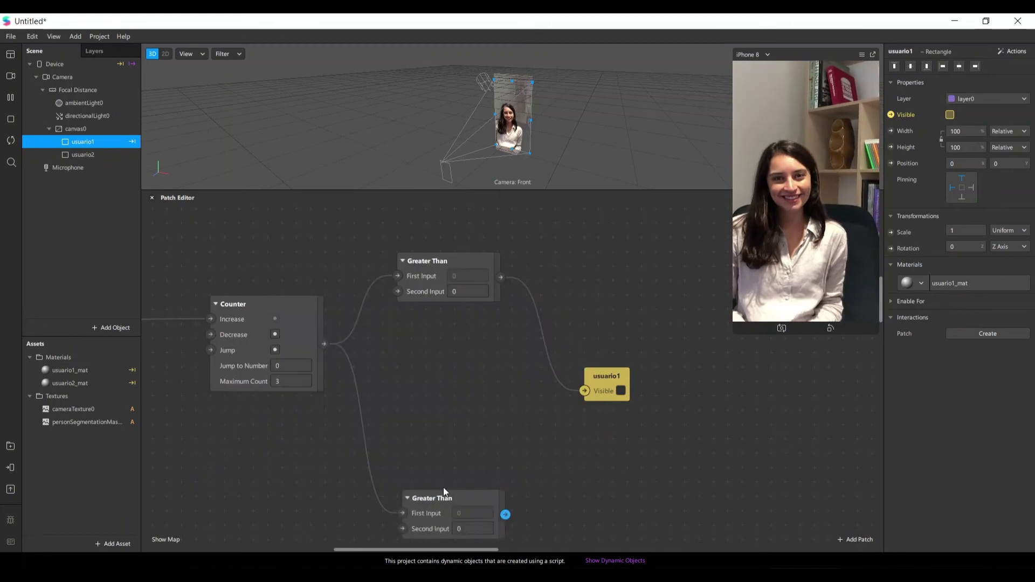
Step: Set the lower Greater Than patch's Second Input to 1 and move the patch farther below the Counter
scroll(444, 494, "right", 1)
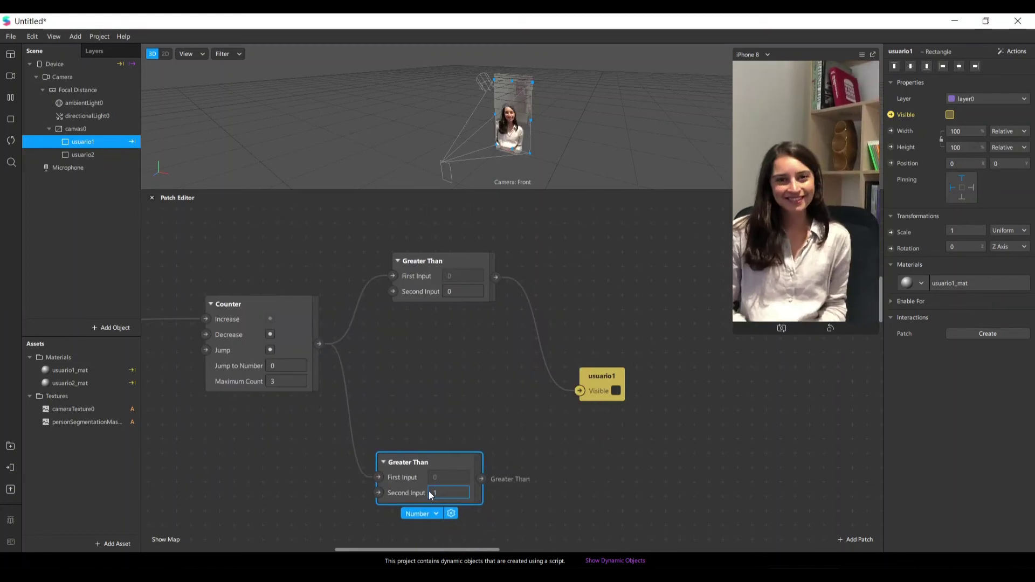
left_click(468, 429)
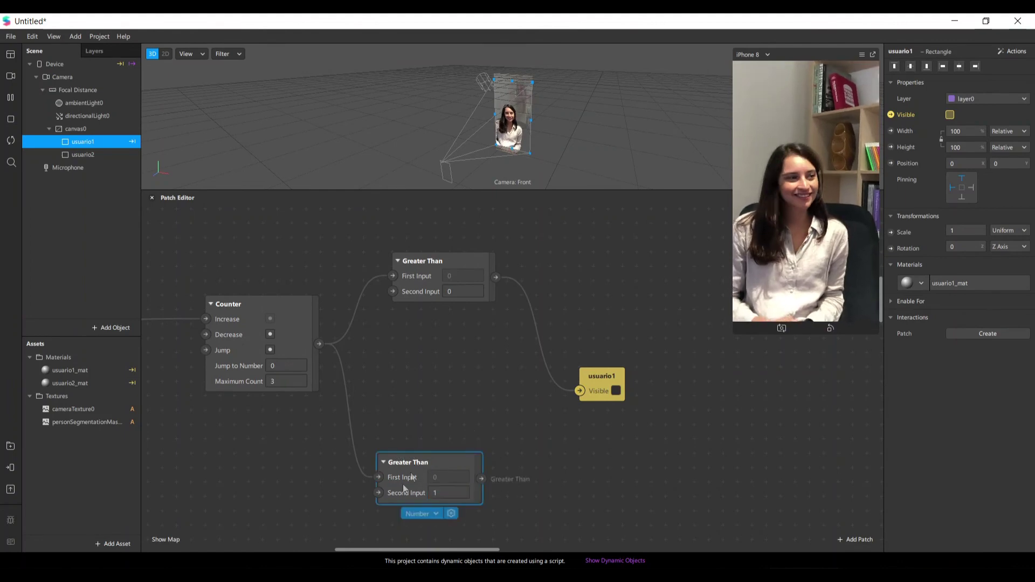
left_click_drag(416, 468, 387, 511)
scroll(325, 354, "down", 1)
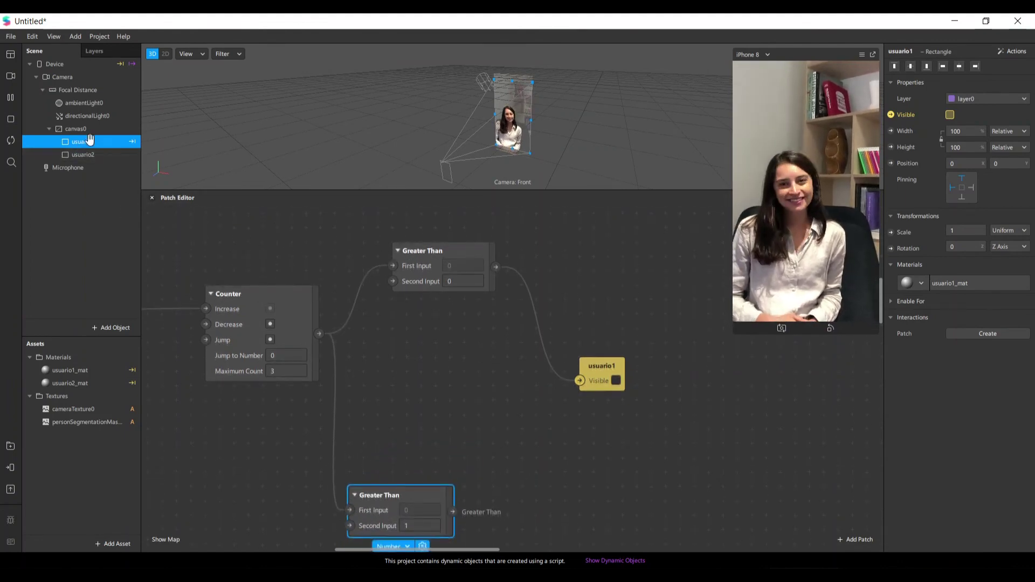
Step: Create a patch for usuario2's Visible property, connect the lower Greater Than output to it, and place it just below that patch
left_click(82, 155)
scroll(517, 309, "down", 3)
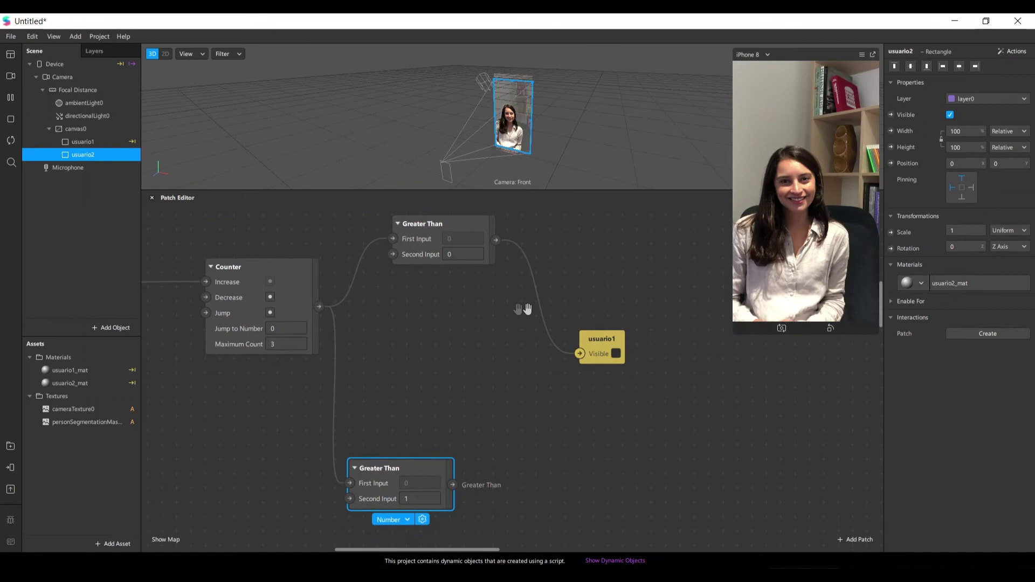
left_click(890, 115)
left_click_drag(537, 399, 587, 520)
scroll(547, 524, "down", 10)
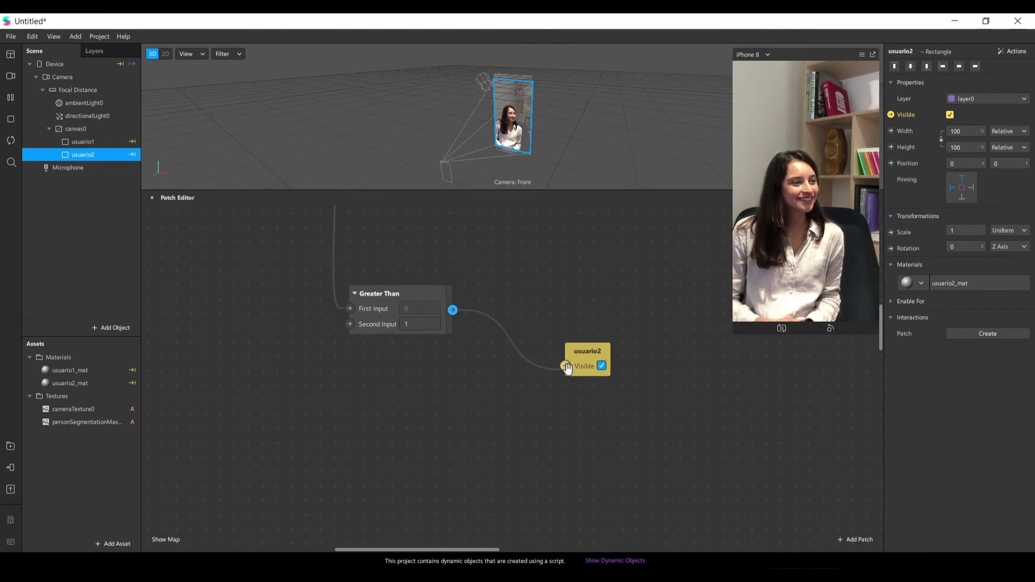
left_click_drag(571, 374, 528, 431)
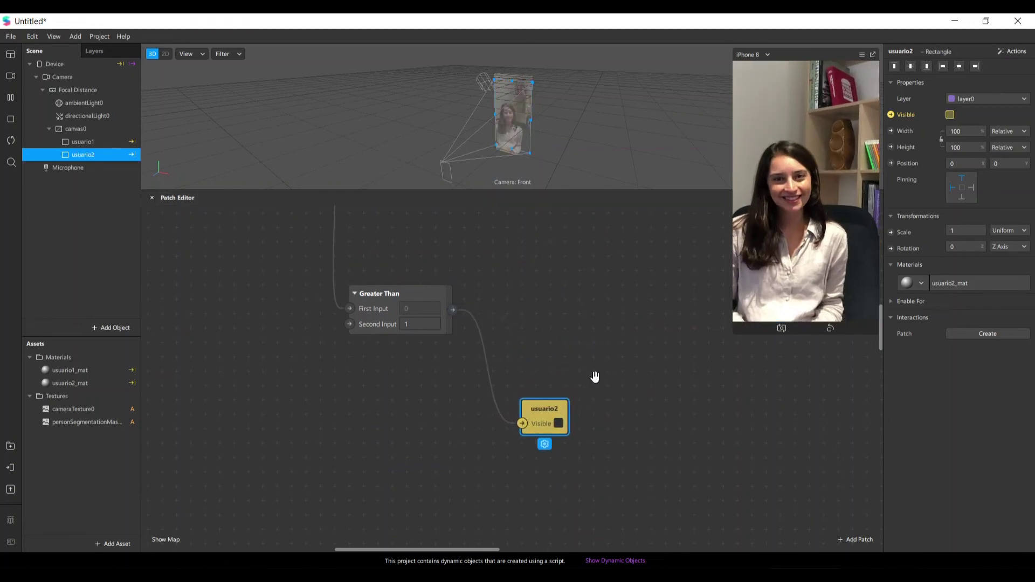
Step: Examine the Counter's two Greater Than branches and the usuario 1 Mix patches with their Alpha inputs
scroll(636, 421, "up", 2)
scroll(636, 422, "up", 7)
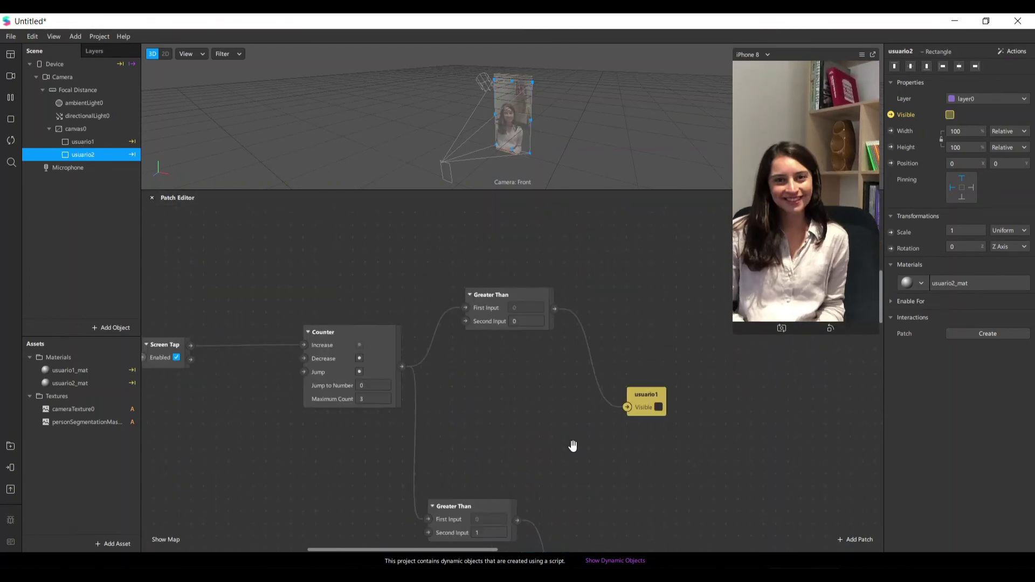
scroll(571, 444, "down", 2)
left_click_drag(475, 549, 628, 520)
scroll(579, 431, "down", 3)
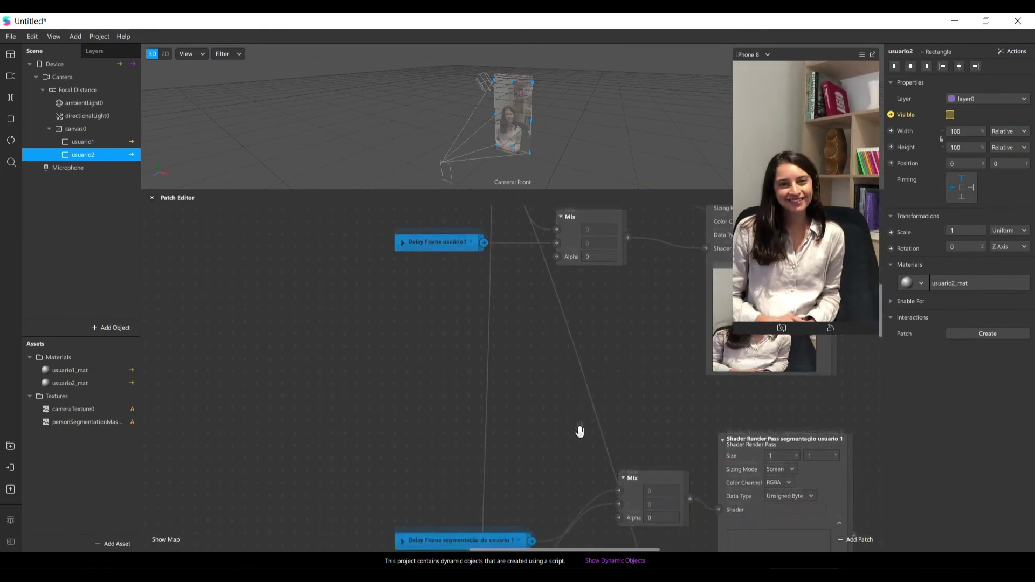
scroll(579, 431, "down", 6)
scroll(577, 494, "up", 7)
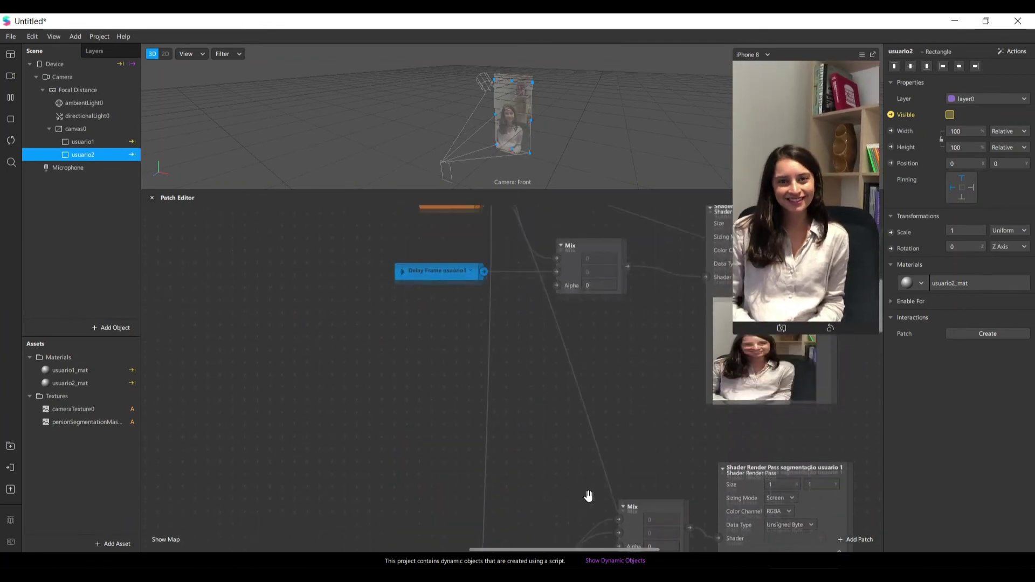
scroll(588, 495, "up", 1)
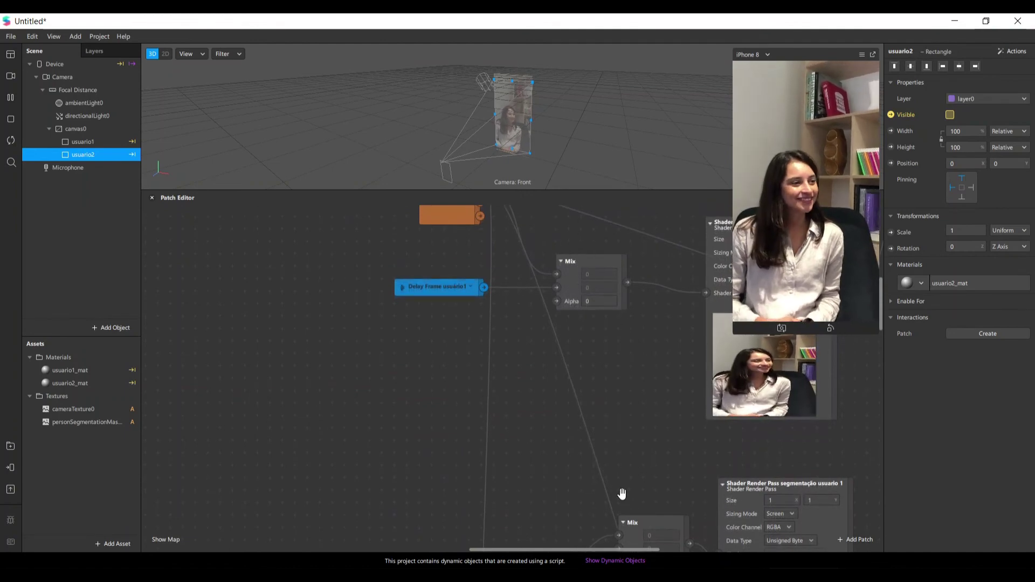
scroll(621, 493, "down", 1)
left_click_drag(562, 549, 405, 546)
scroll(443, 448, "up", 1)
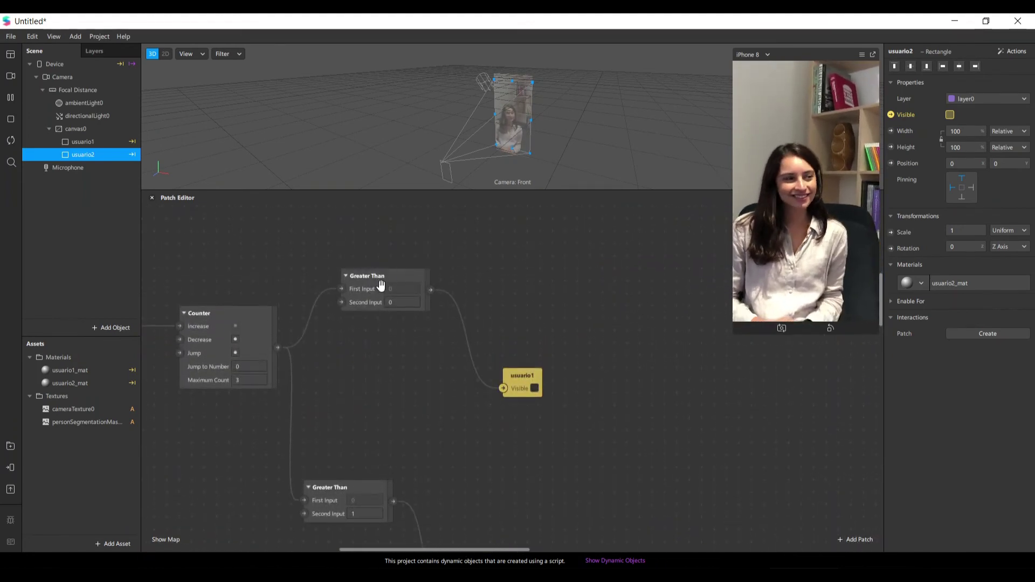
scroll(389, 326, "up", 3)
scroll(528, 414, "up", 3)
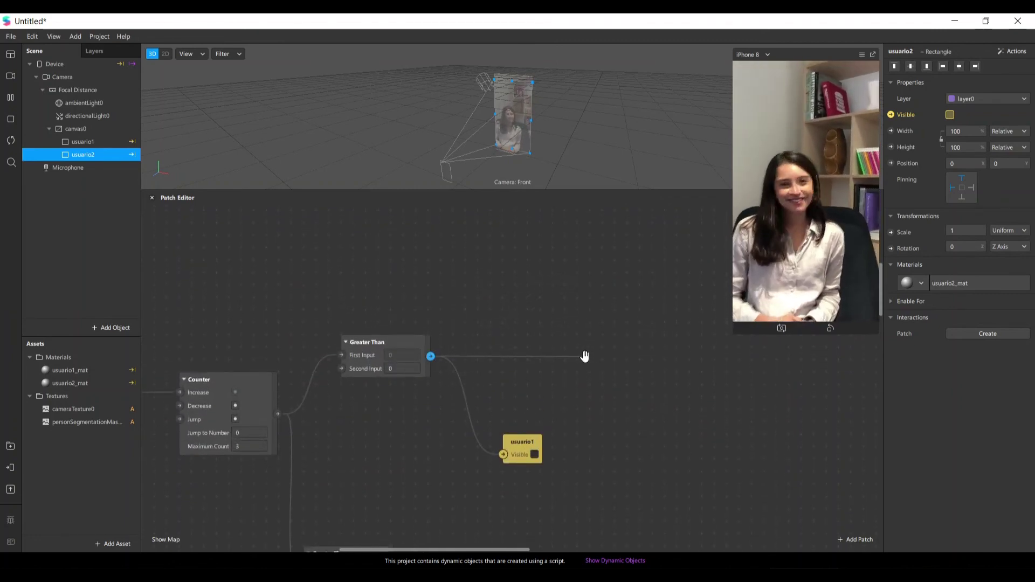
left_click_drag(623, 368, 799, 407)
left_click_drag(580, 449, 607, 541)
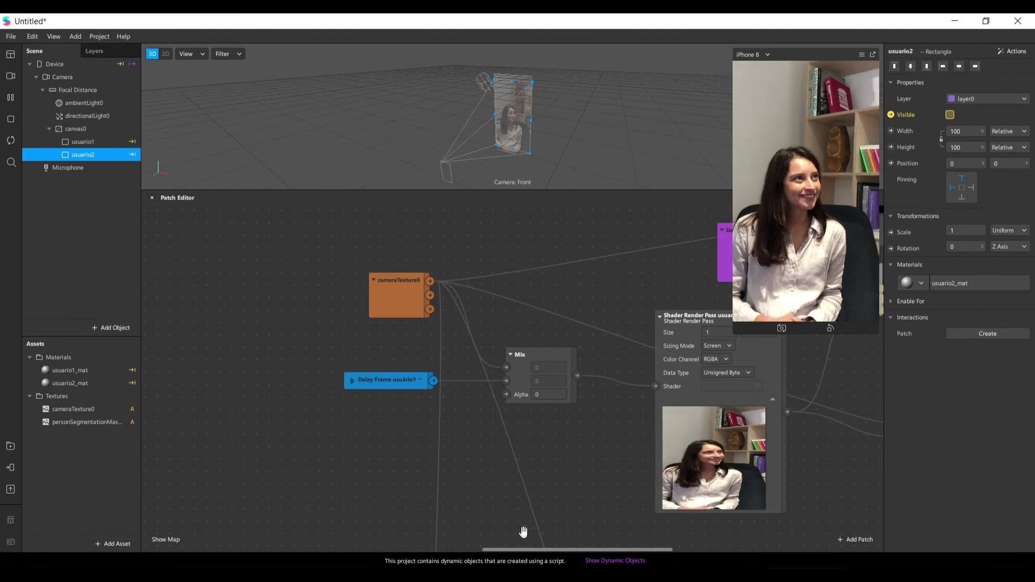
left_click_drag(501, 549, 372, 544)
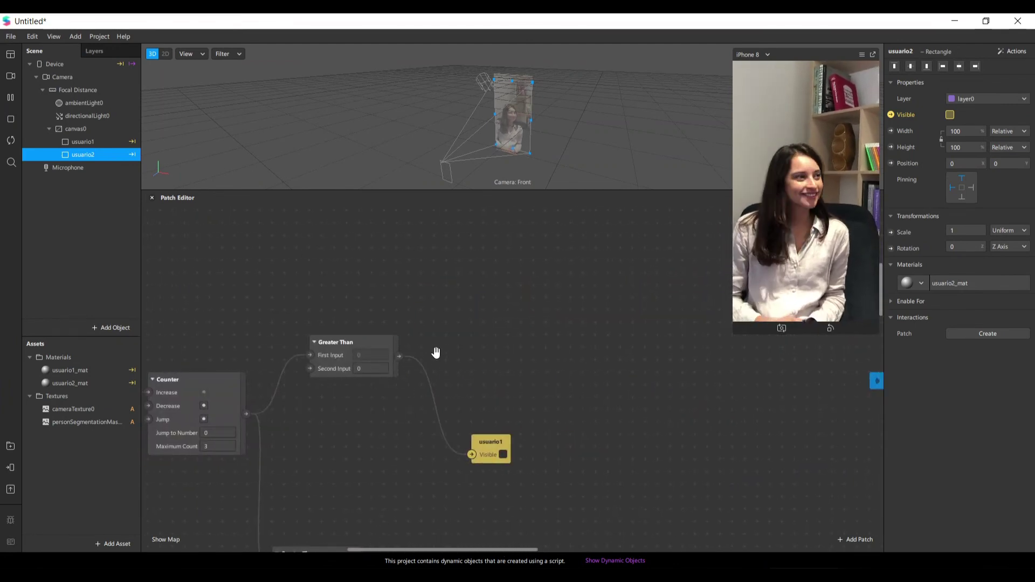
left_click_drag(486, 549, 521, 547)
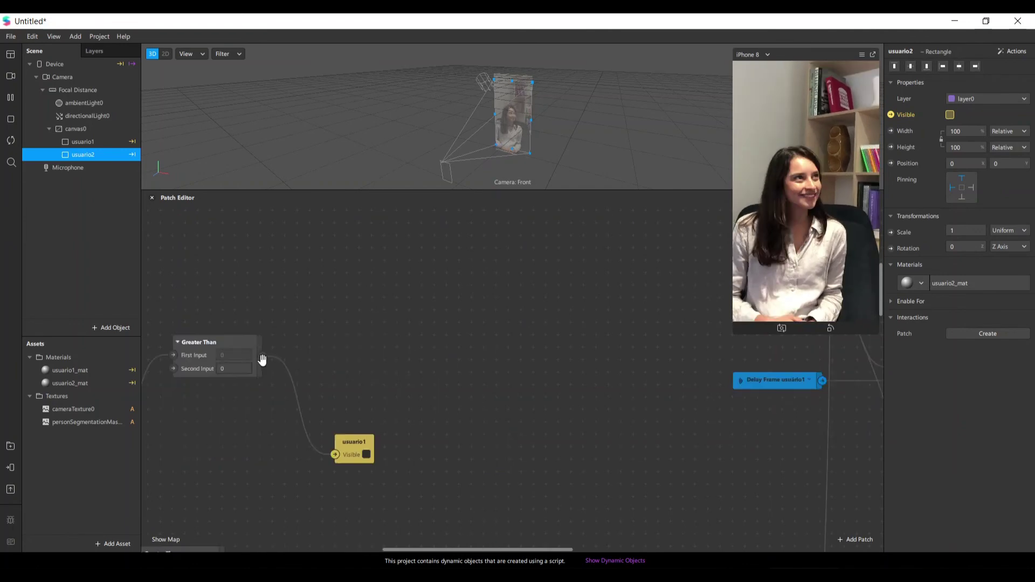
mouse_move(446, 550)
left_mouse_down()
mouse_move(509, 549)
mouse_move(440, 544)
left_mouse_up()
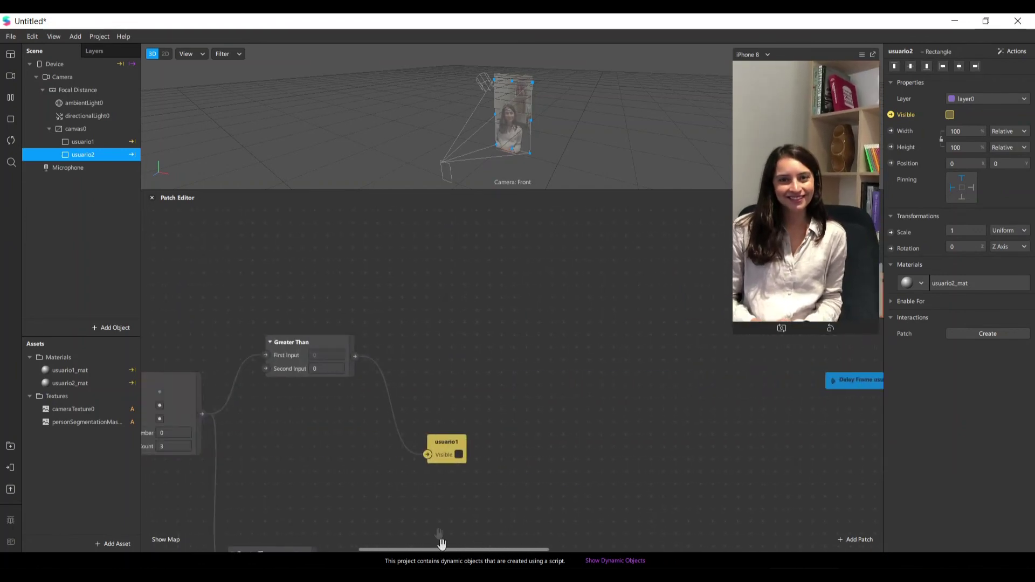
Step: Add an If Then Else patch with its Condition fed by the upper Greater Than output, using Then 1 and Else 0
left_click_drag(415, 347, 602, 392)
type("if")
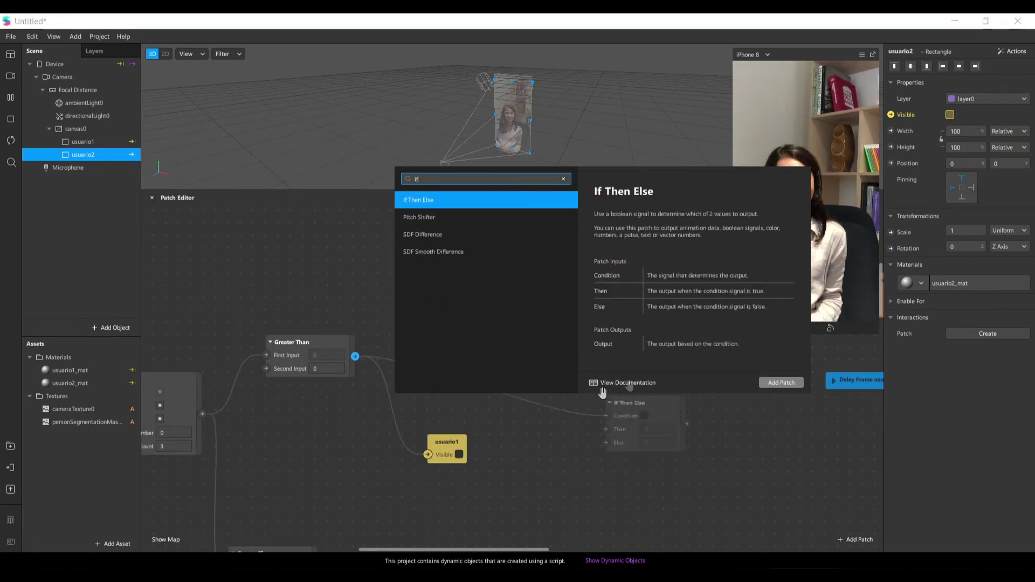
left_click(781, 381)
left_click_drag(666, 402, 649, 366)
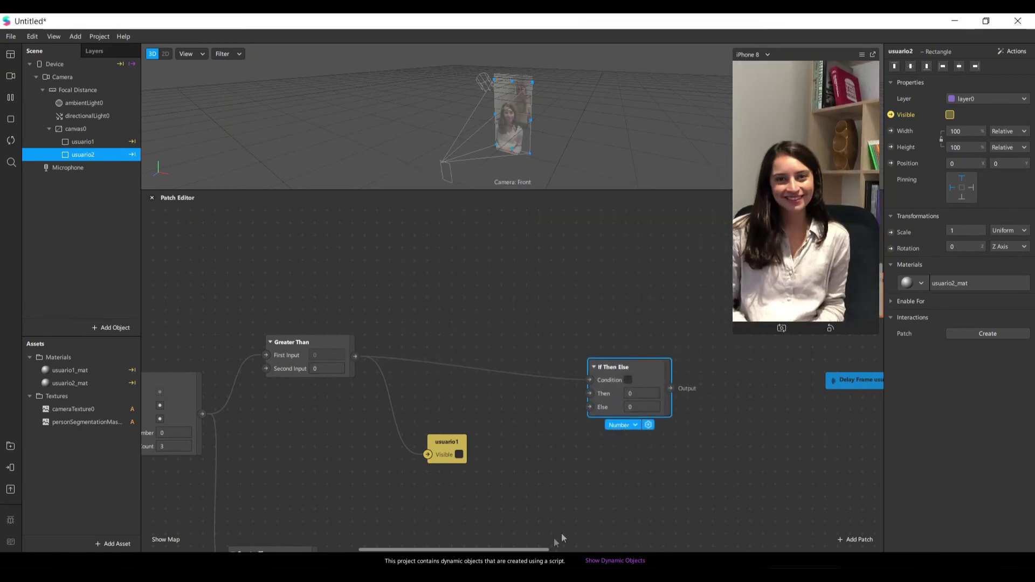
left_click_drag(541, 550, 551, 548)
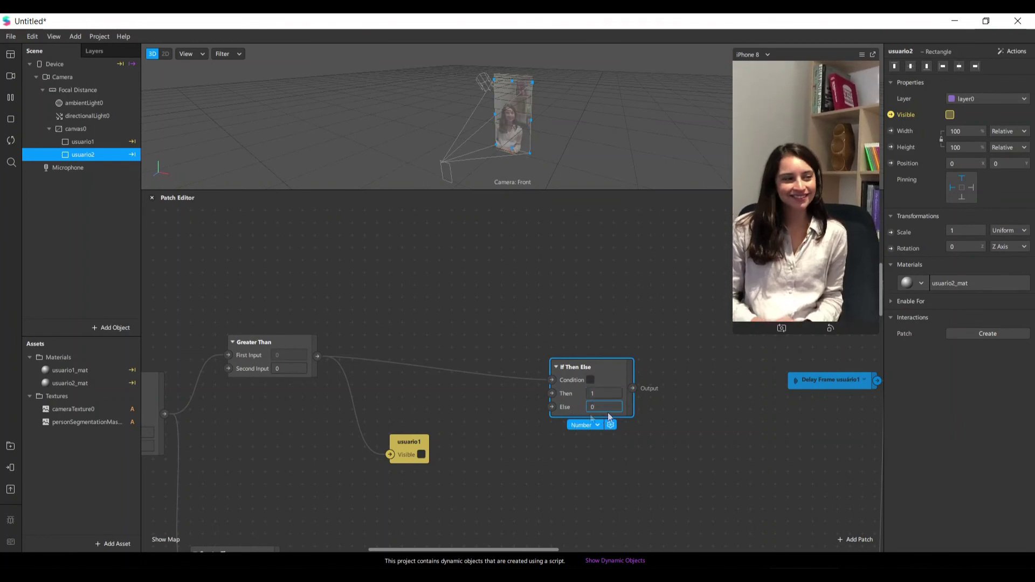
left_click_drag(529, 549, 546, 548)
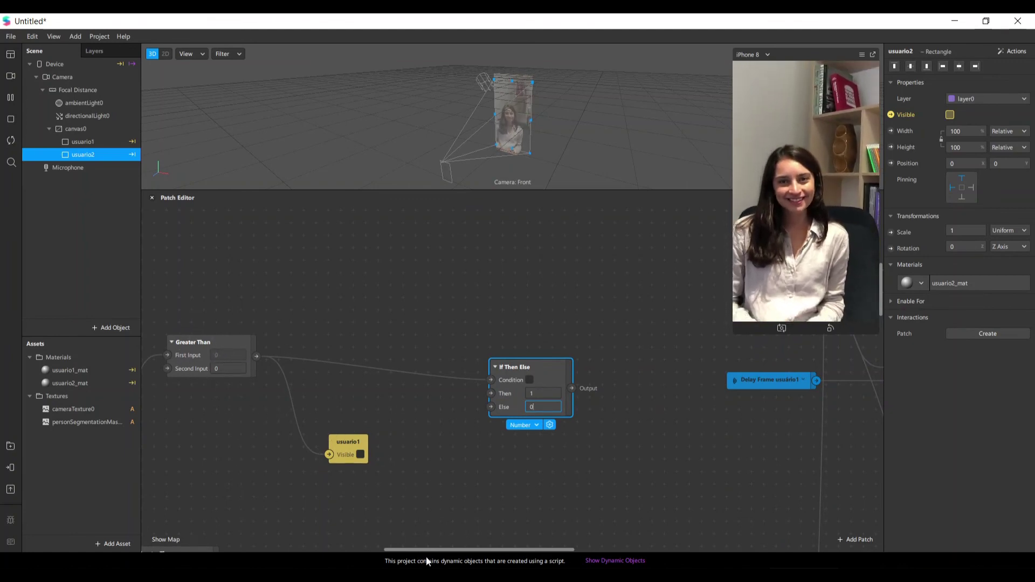
left_click_drag(423, 555, 474, 549)
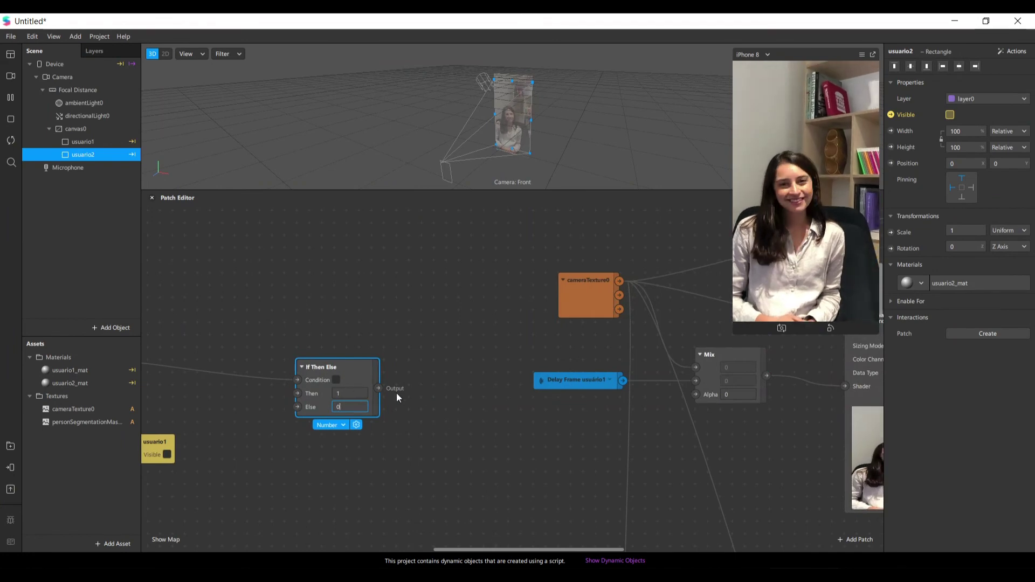
Step: Connect the If Then Else output to the Alpha inputs of the usuario 1 Mix and the usuario 1 segmentation Mix
left_click_drag(379, 390, 695, 395)
scroll(400, 474, "down", 4)
scroll(399, 474, "down", 2, "ctrl")
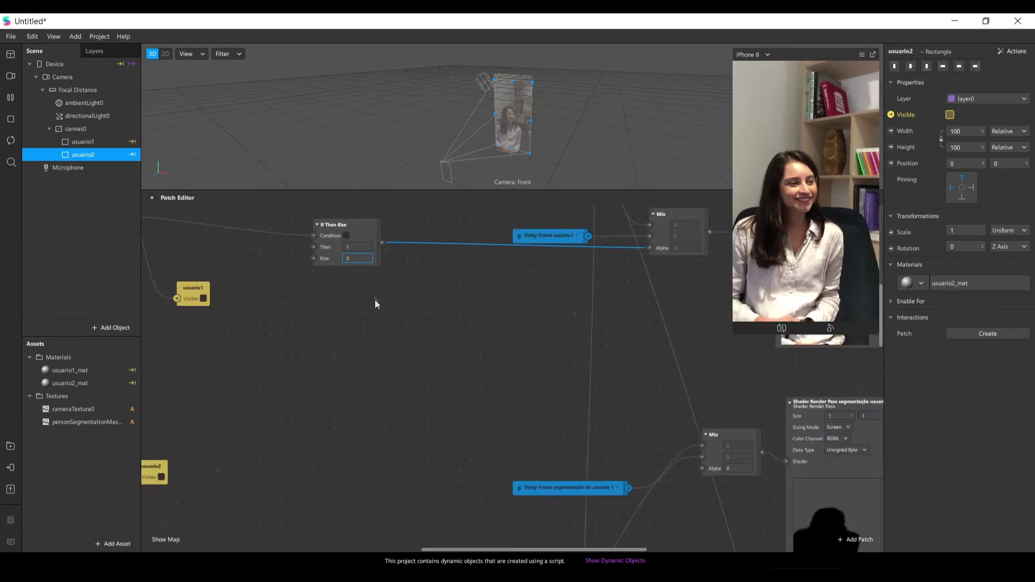
left_click_drag(383, 240, 701, 467)
left_click_drag(482, 549, 419, 548)
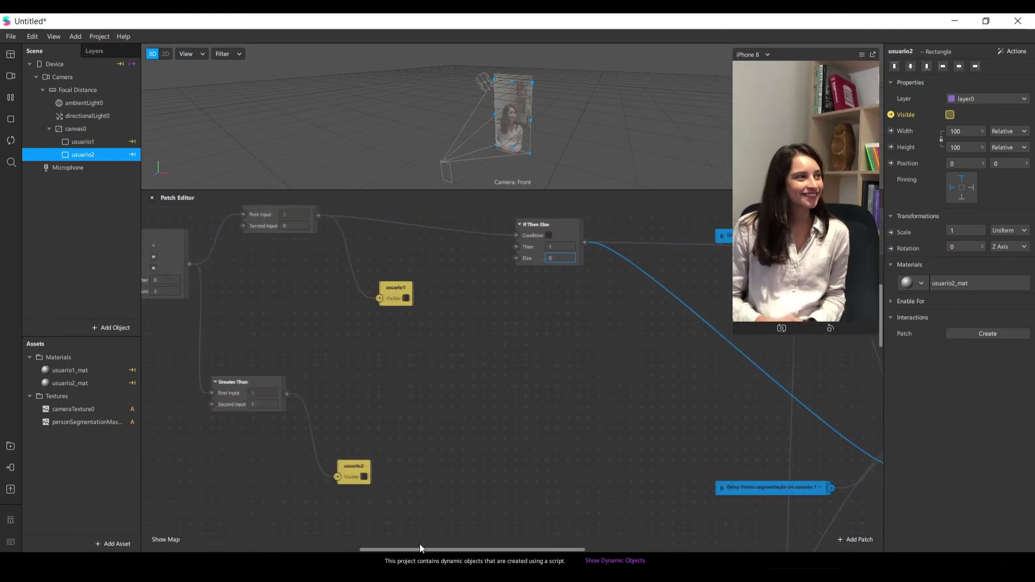
scroll(597, 468, "up", 3)
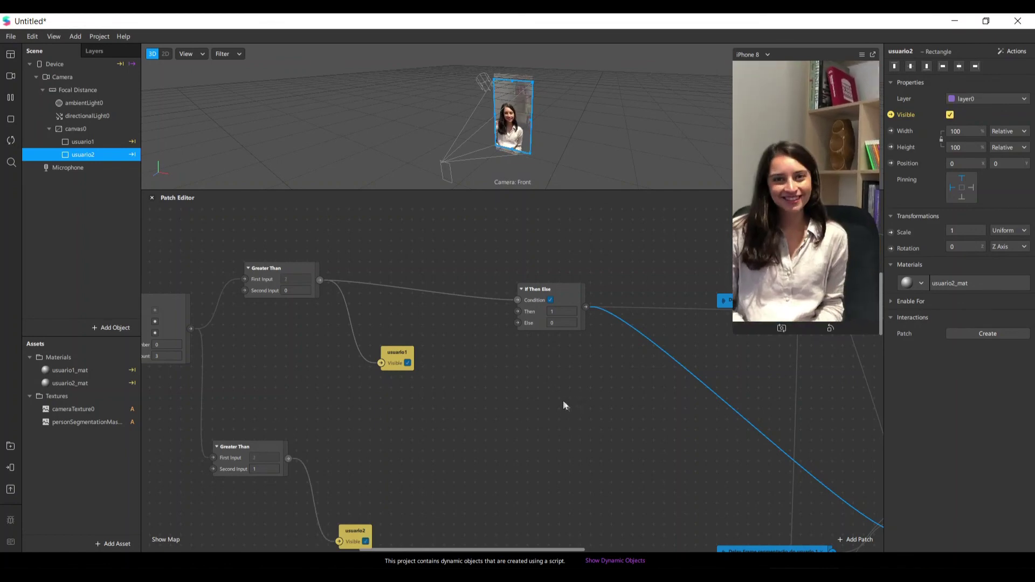
Step: Add a second If Then Else patch with its Condition fed by the lower Greater Than output
scroll(566, 408, "right", 3)
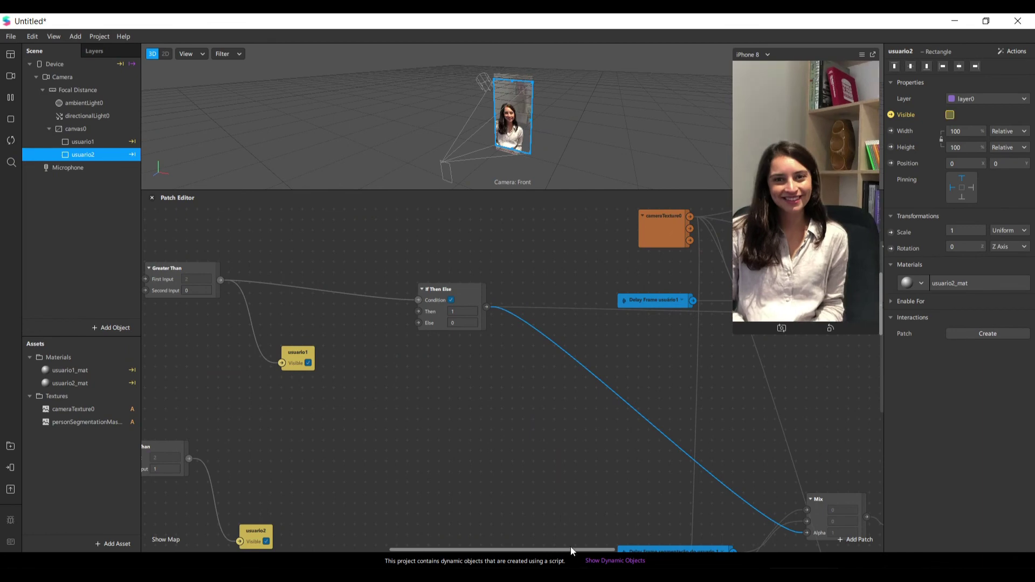
left_click_drag(570, 547, 510, 532)
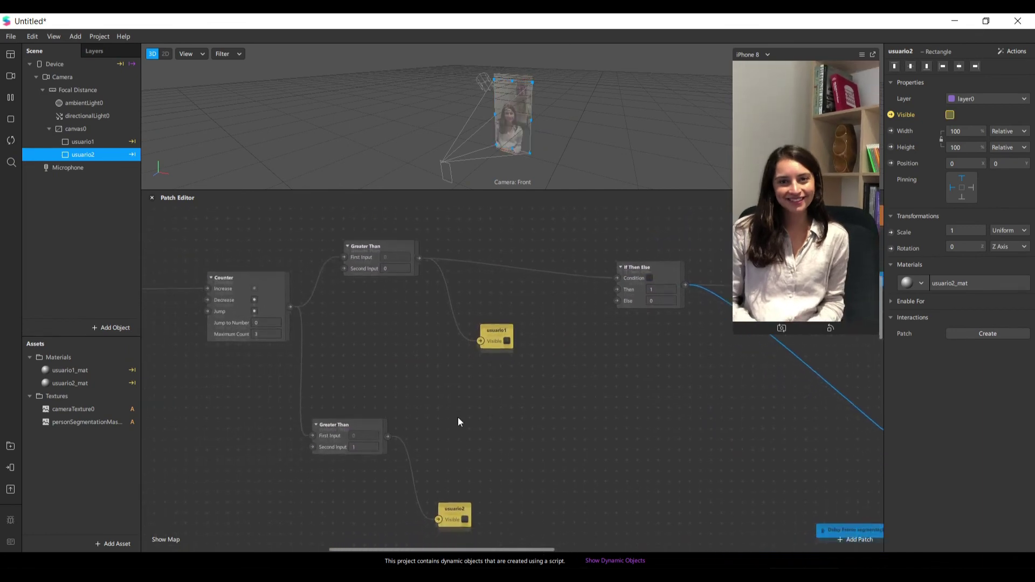
scroll(458, 417, "down", 2)
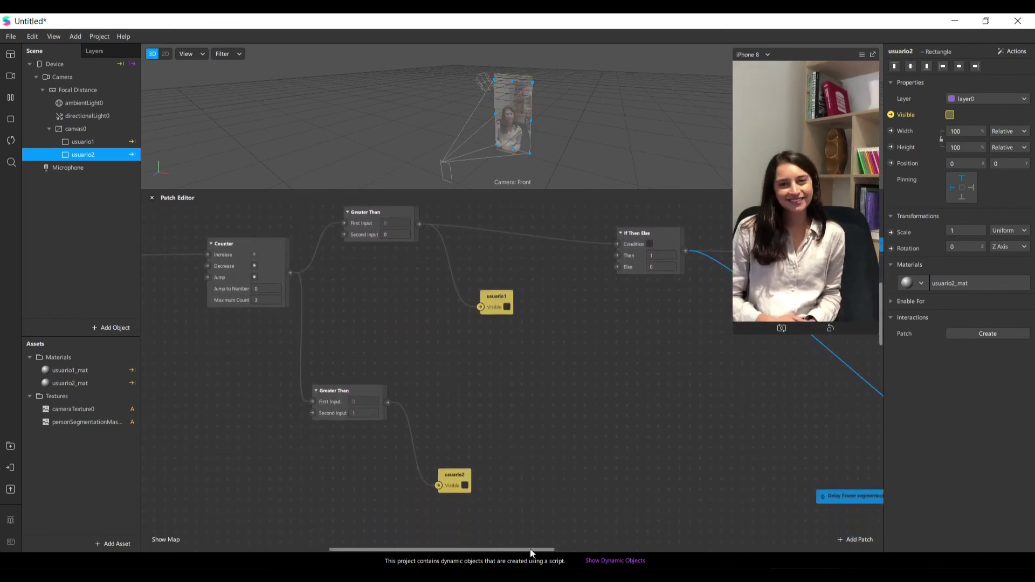
left_click_drag(554, 550, 570, 546)
scroll(455, 522, "down", 5)
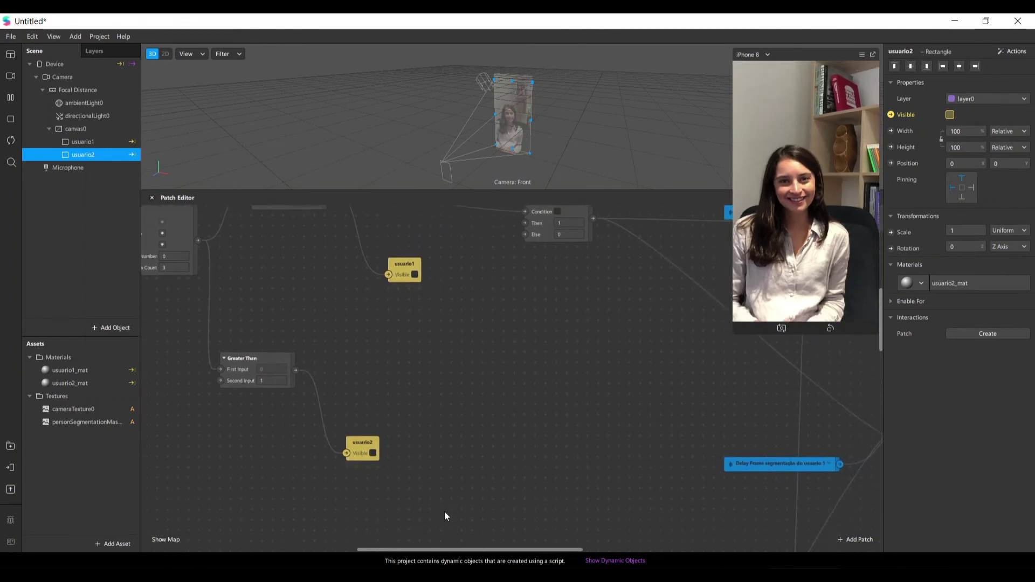
scroll(307, 318, "down", 1)
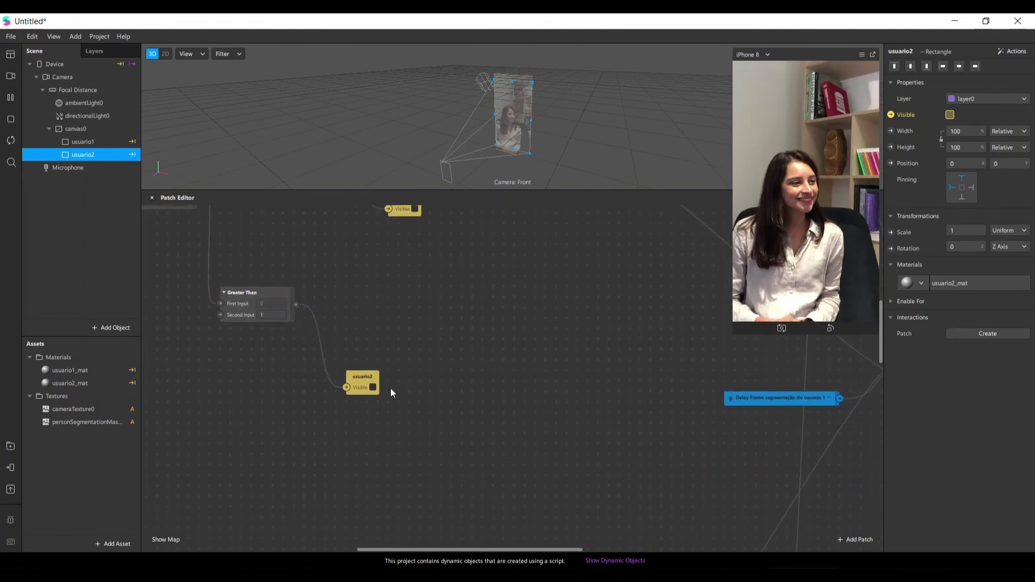
left_click_drag(493, 548, 511, 547)
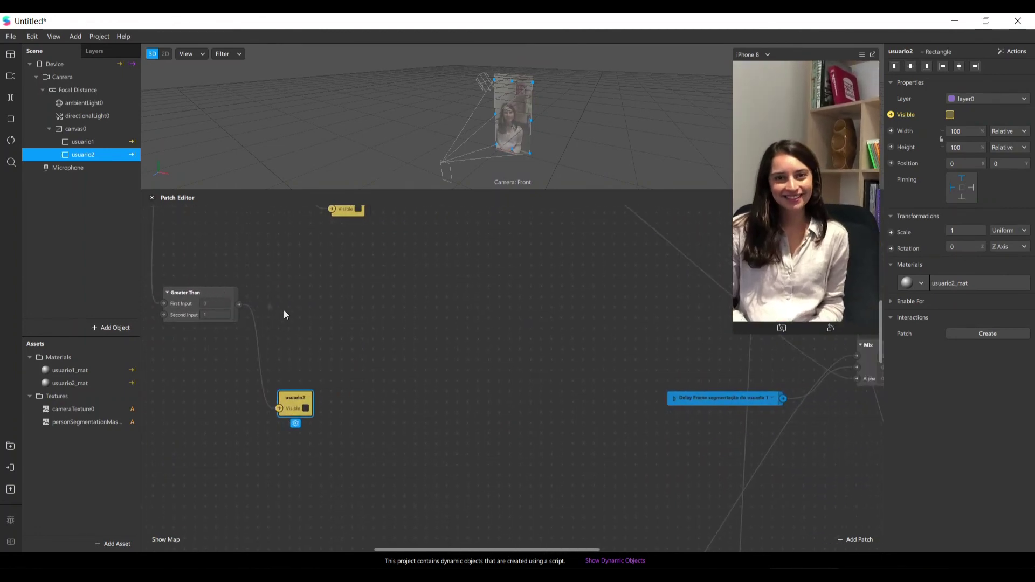
left_click_drag(239, 305, 425, 317)
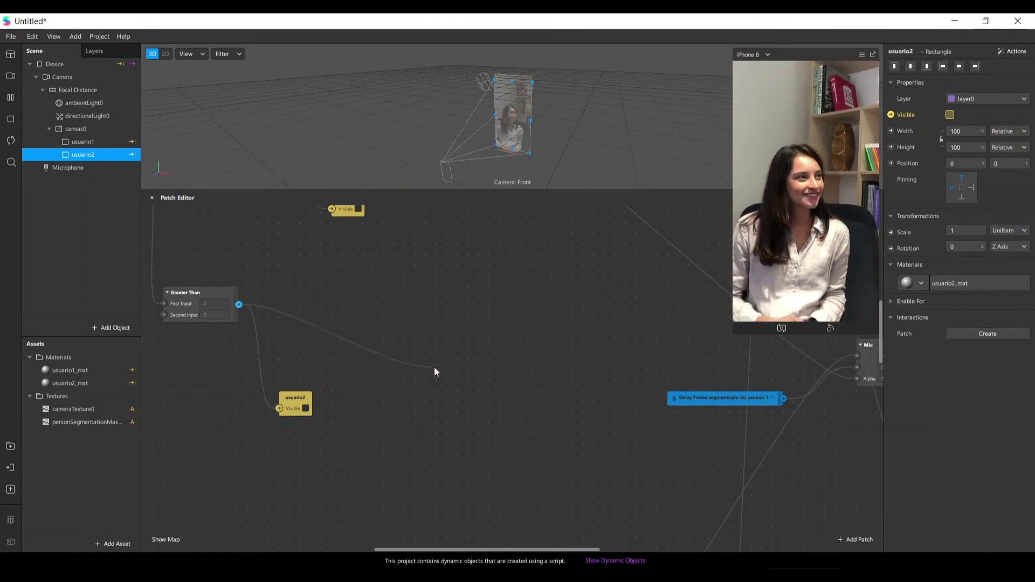
left_click_drag(452, 394, 456, 405)
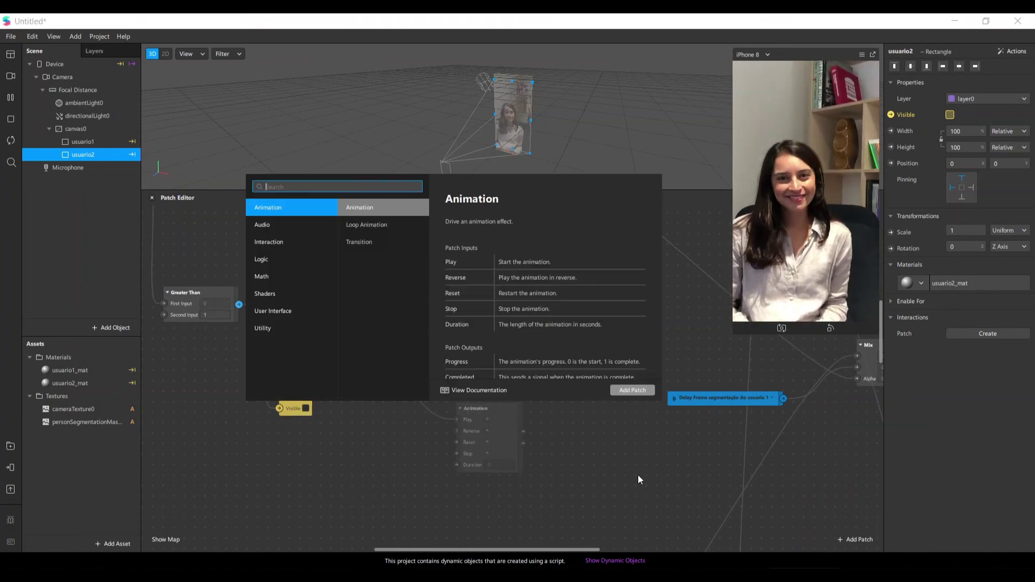
type("if then")
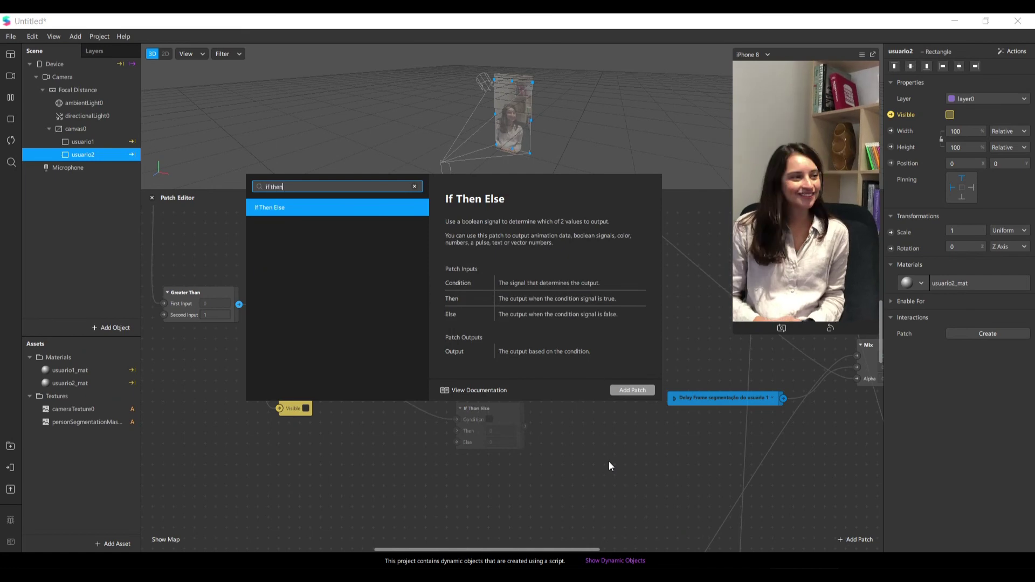
key("Return")
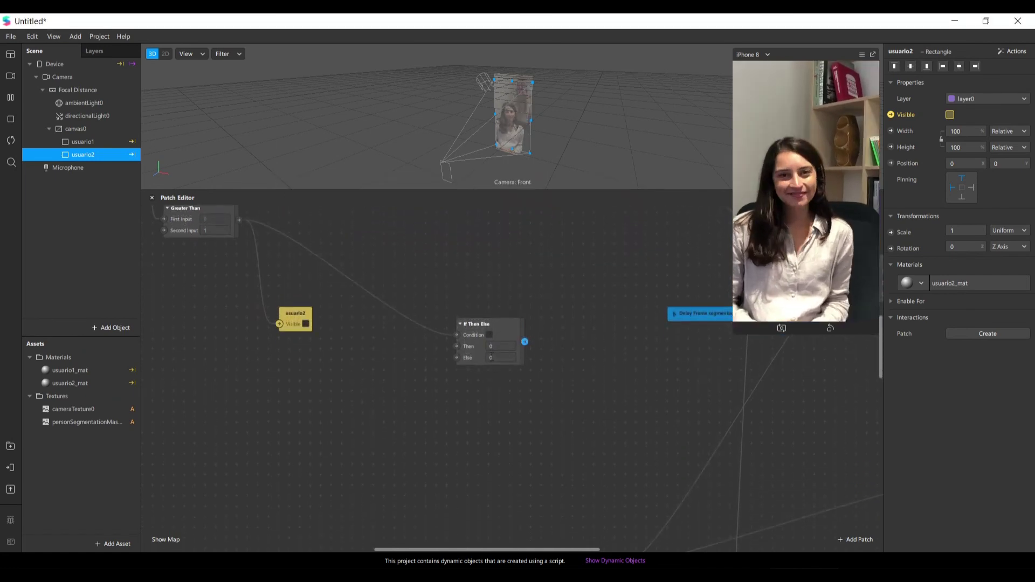
Step: Set the second If Then Else patch's Then value to 1
left_click(490, 345)
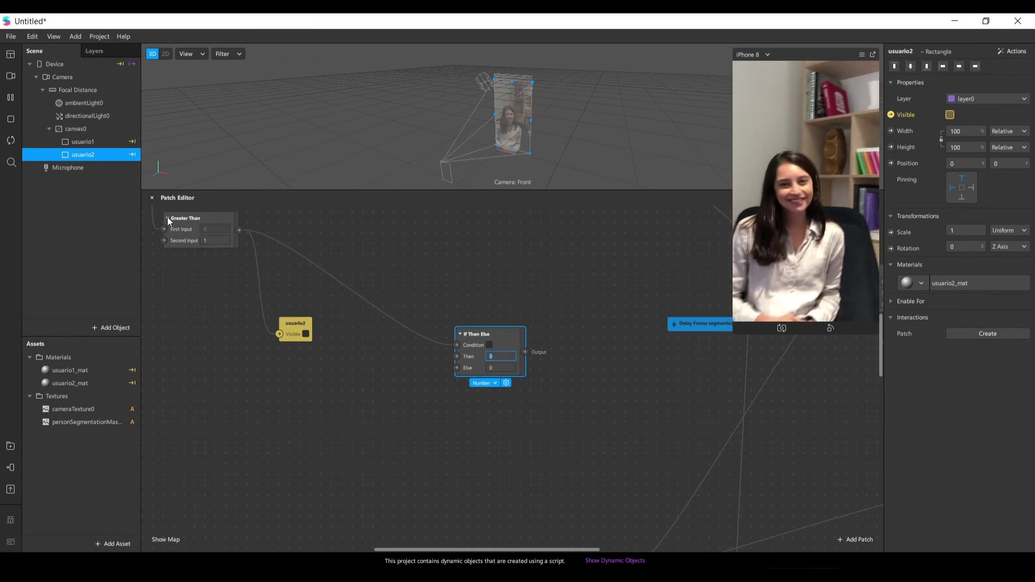
scroll(261, 333, "up", 1)
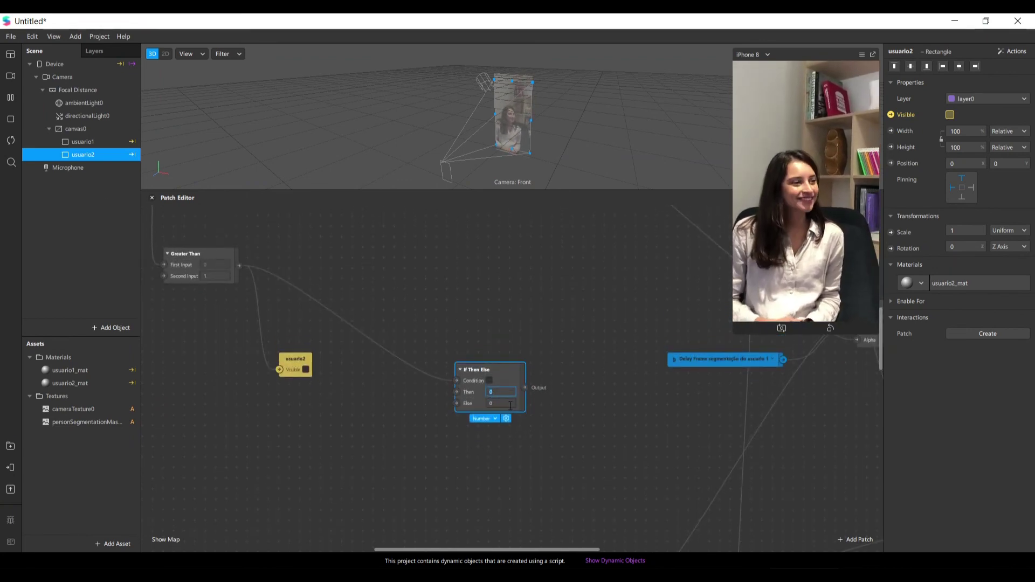
scroll(539, 391, "down", 2)
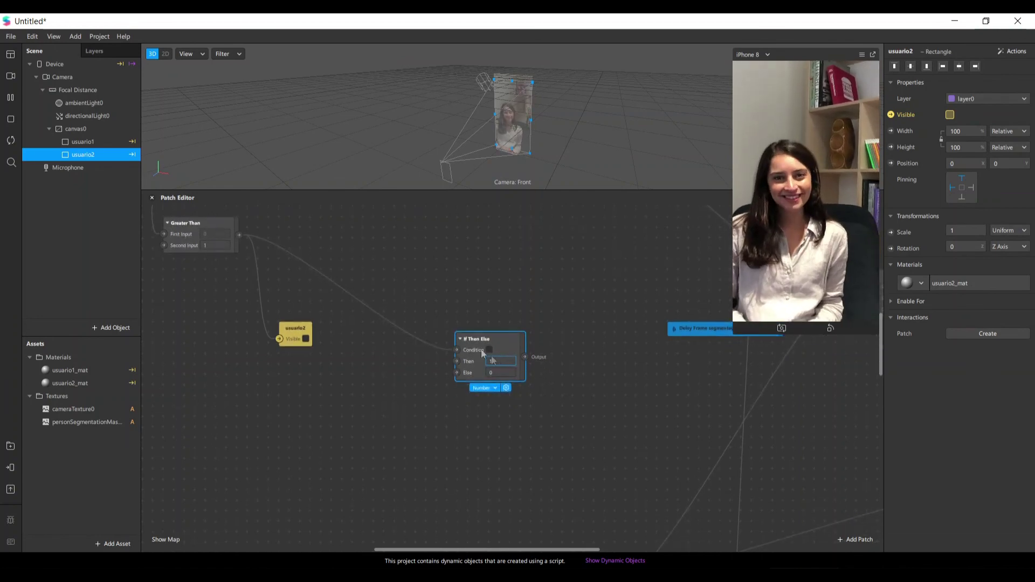
left_click_drag(535, 549, 642, 550)
Step: Move the second If Then Else patch down beside the Delay Frame Usuário 2 patch
scroll(455, 477, "down", 5)
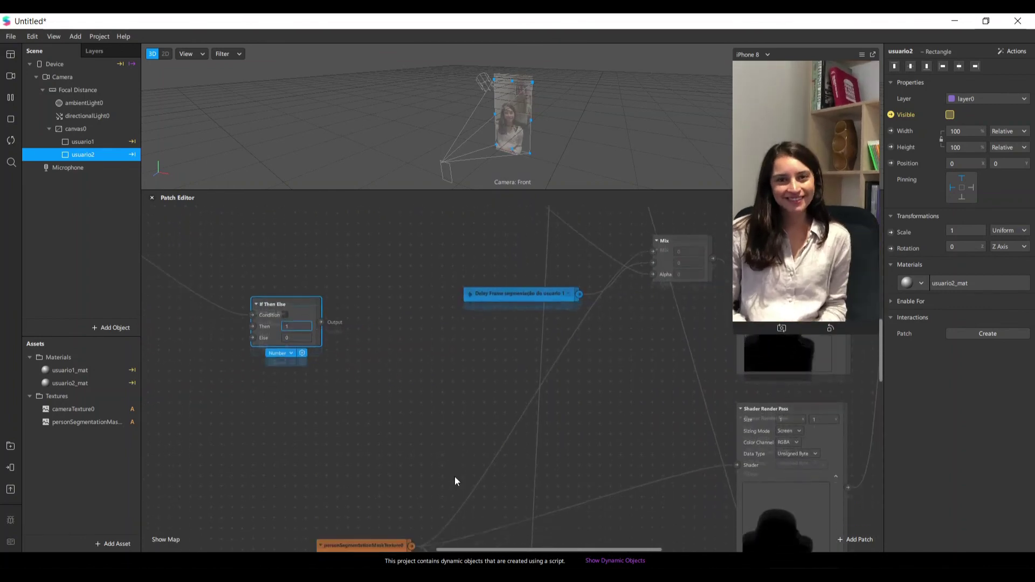
left_click_drag(308, 274, 237, 439)
scroll(287, 468, "down", 5)
scroll(285, 463, "down", 7)
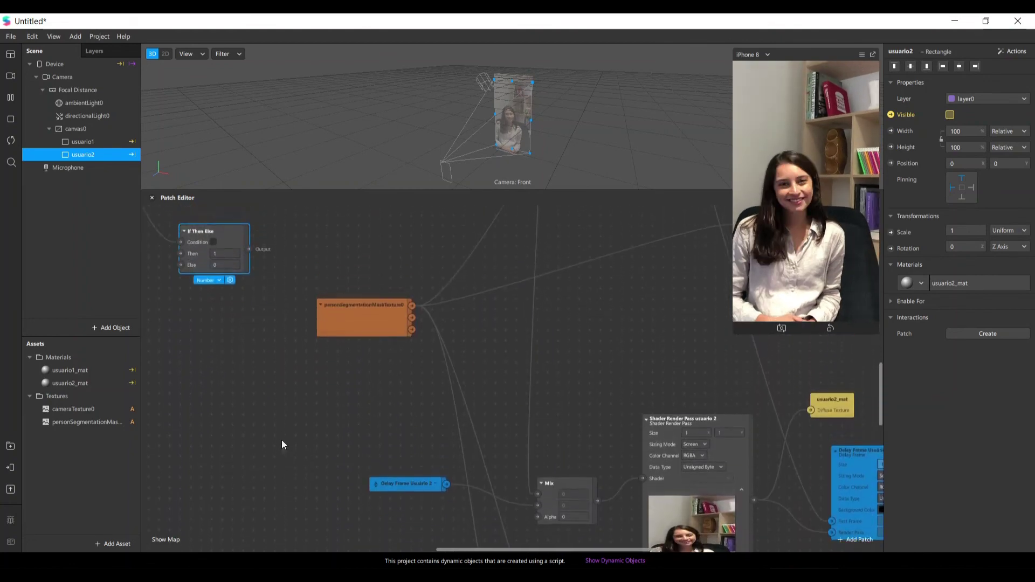
left_click_drag(248, 301, 254, 492)
scroll(254, 491, "down", 7)
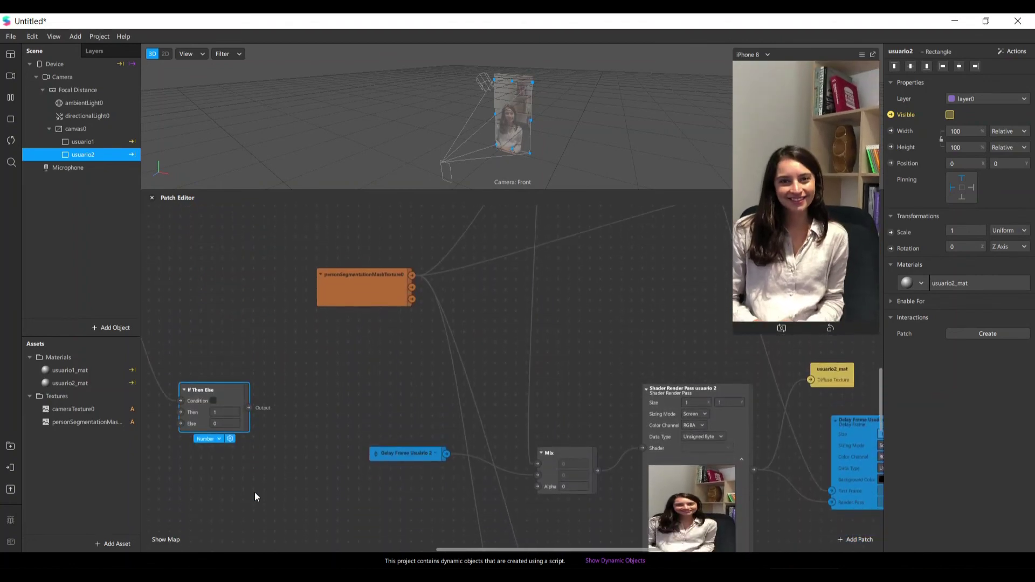
Step: Connect the second If Then Else output to the Alpha inputs of the usuario 2 Mix and the usuario 2 segmentation Mix
left_click_drag(248, 357, 537, 435)
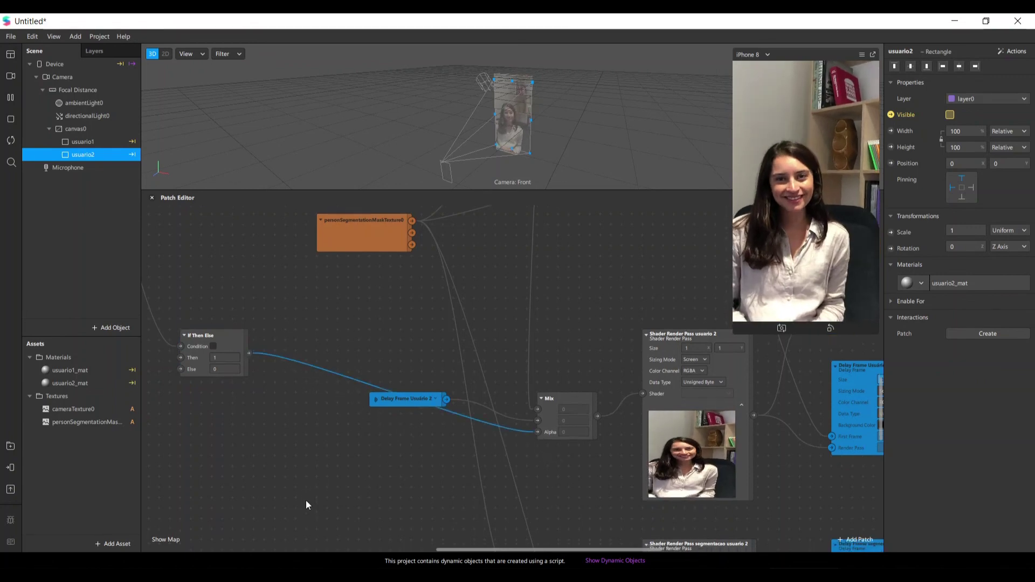
scroll(306, 500, "down", 7)
left_click_drag(249, 253, 503, 548)
Step: Examine the whole patch graph, from Screen Tap and Counter through both If Then Else branches to the Mix and Shader Render Pass patches
scroll(364, 397, "up", 7)
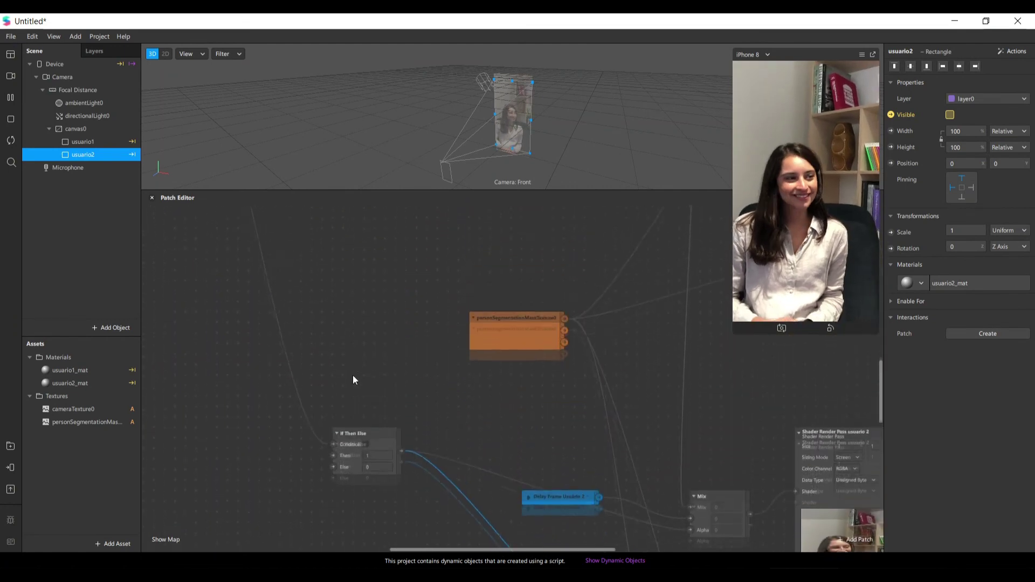
scroll(359, 366, "down", 3, "ctrl")
scroll(358, 368, "up", 5)
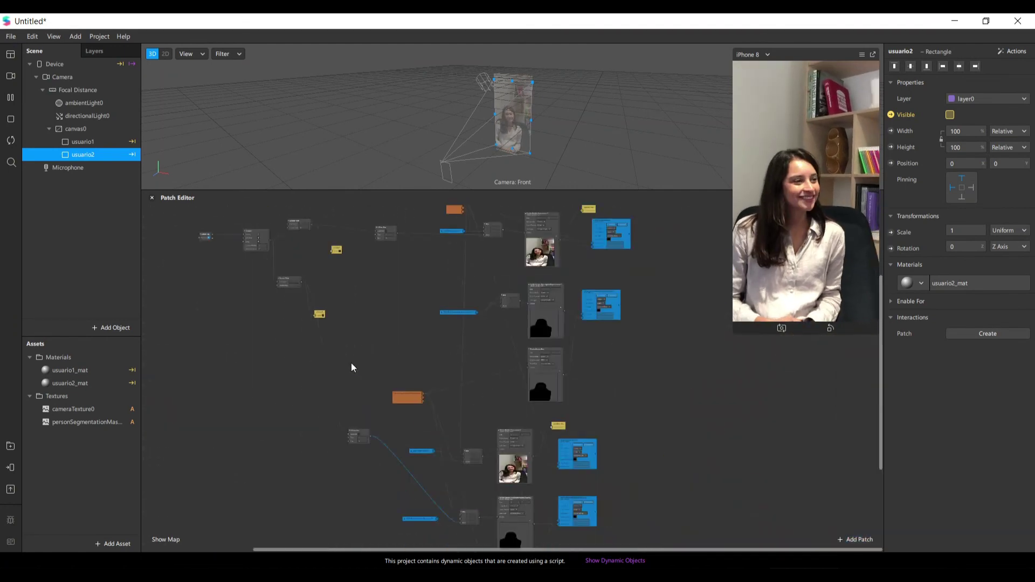
scroll(376, 429, "up", 4)
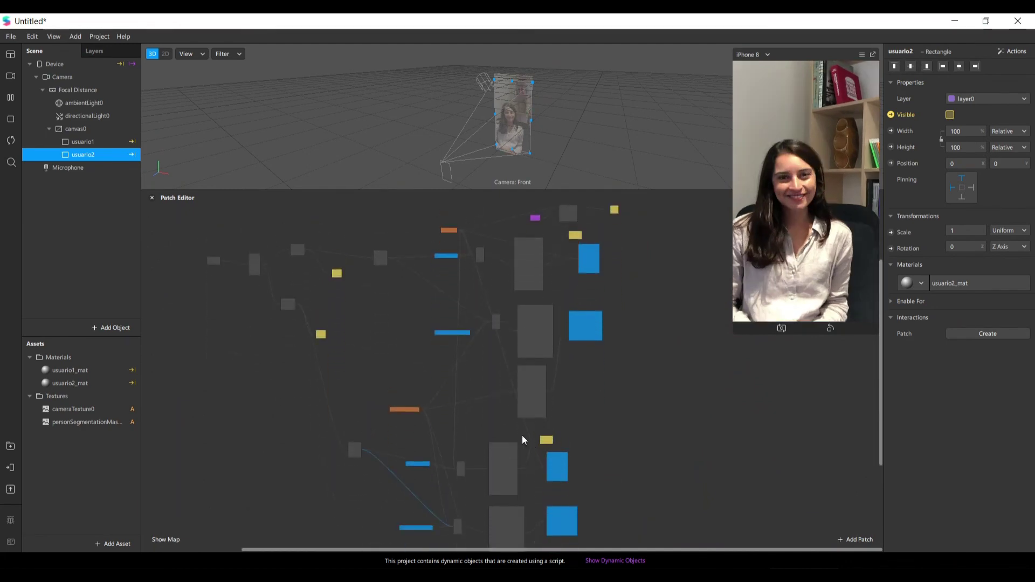
scroll(522, 434, "down", 5)
scroll(431, 472, "down", 5)
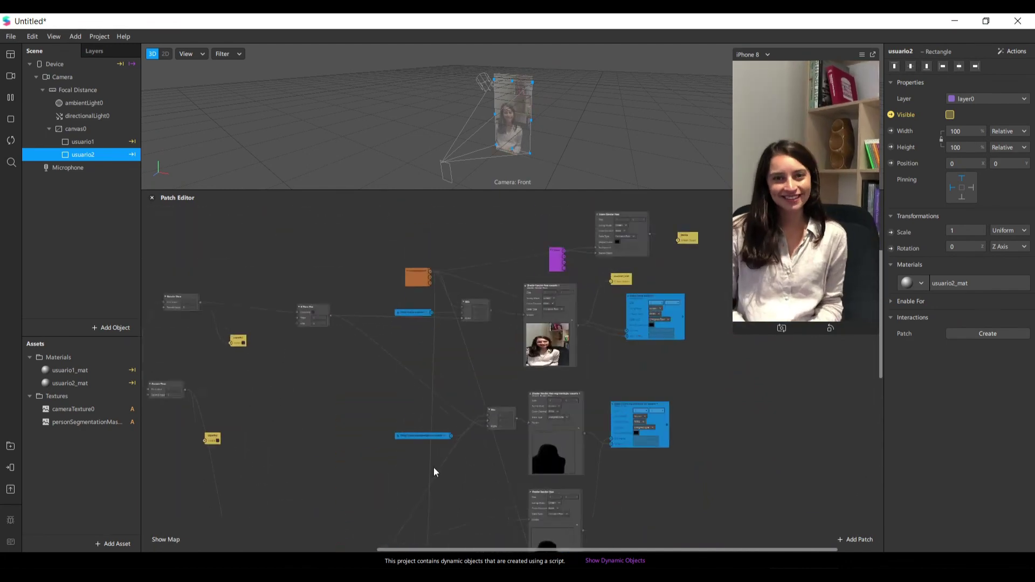
left_click_drag(477, 554, 312, 541)
scroll(399, 340, "down", 4)
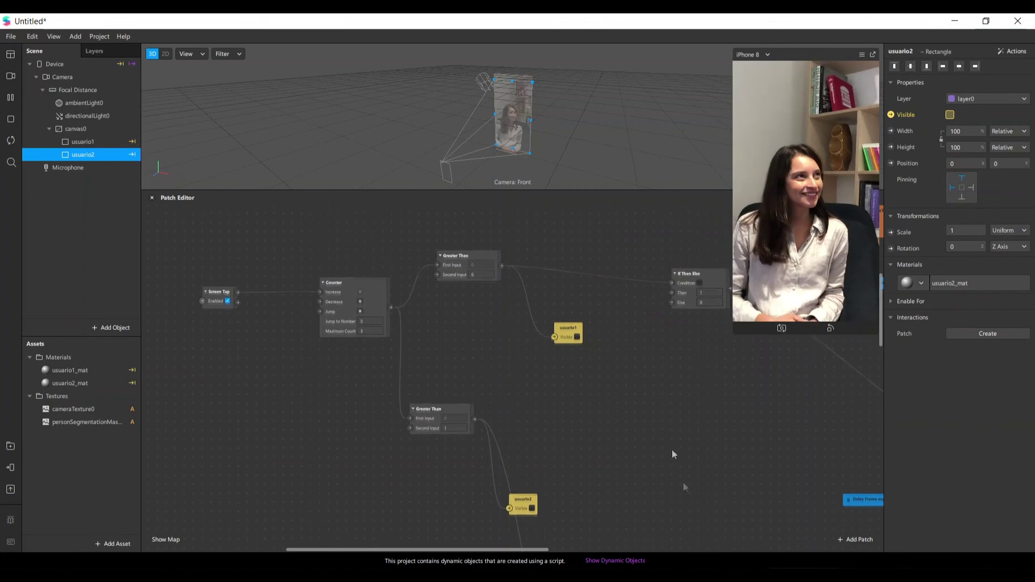
left_click_drag(541, 550, 700, 548)
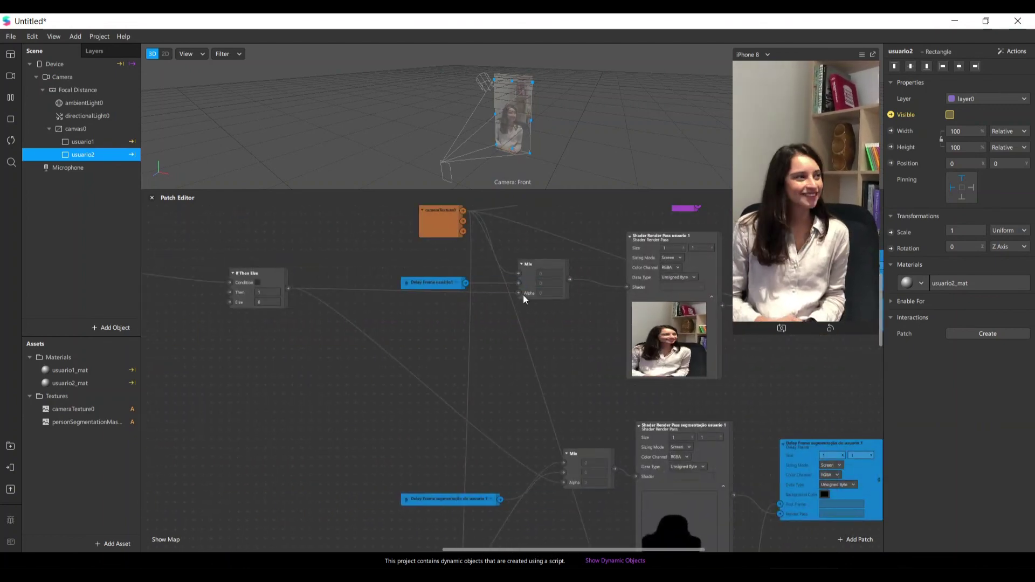
scroll(386, 399, "down", 5)
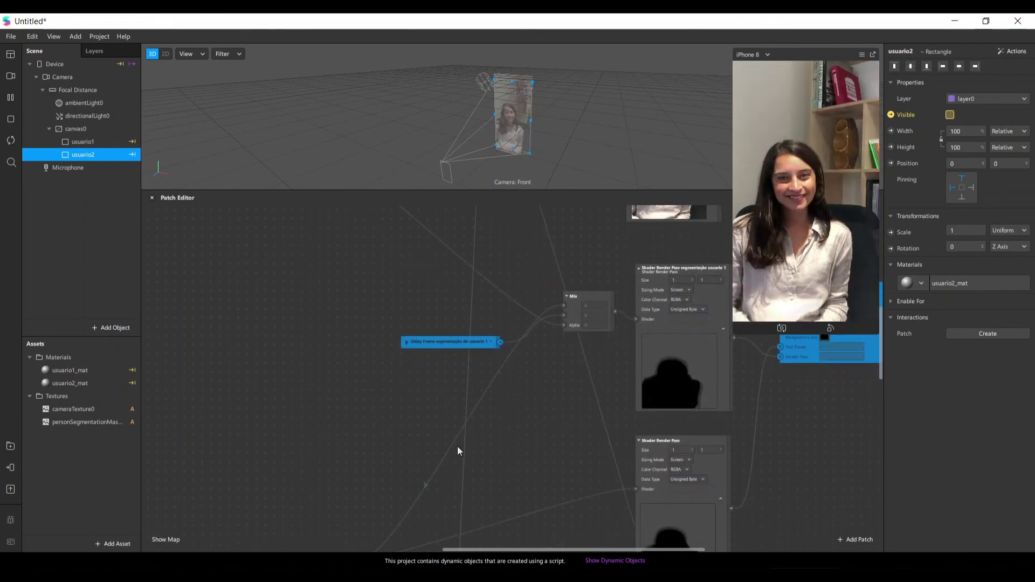
scroll(442, 403, "down", 5, "ctrl")
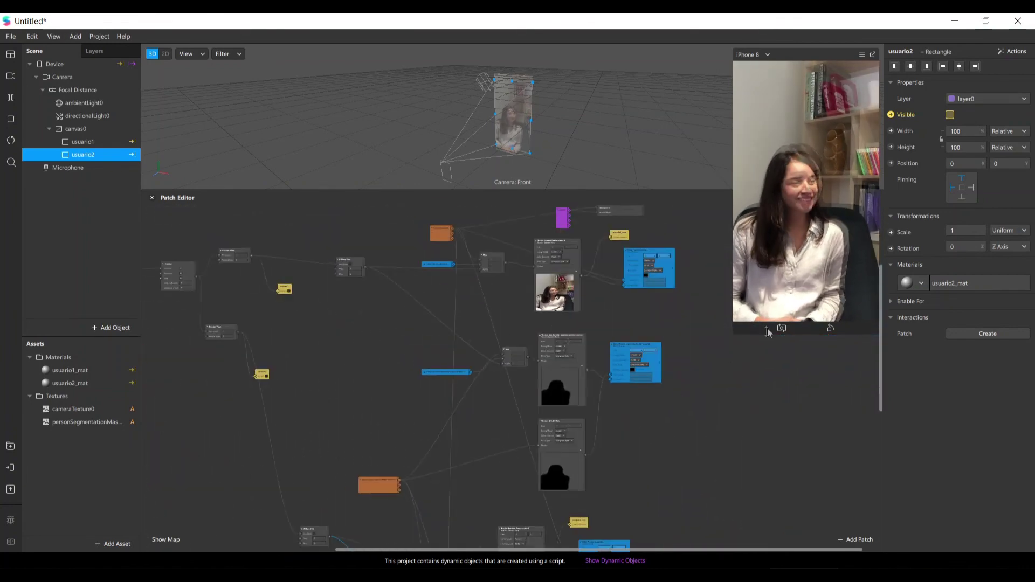
Step: Enlarge the device preview and switch its camera source to USB2.0 UVC HD Webcam
left_click_drag(734, 332, 666, 452)
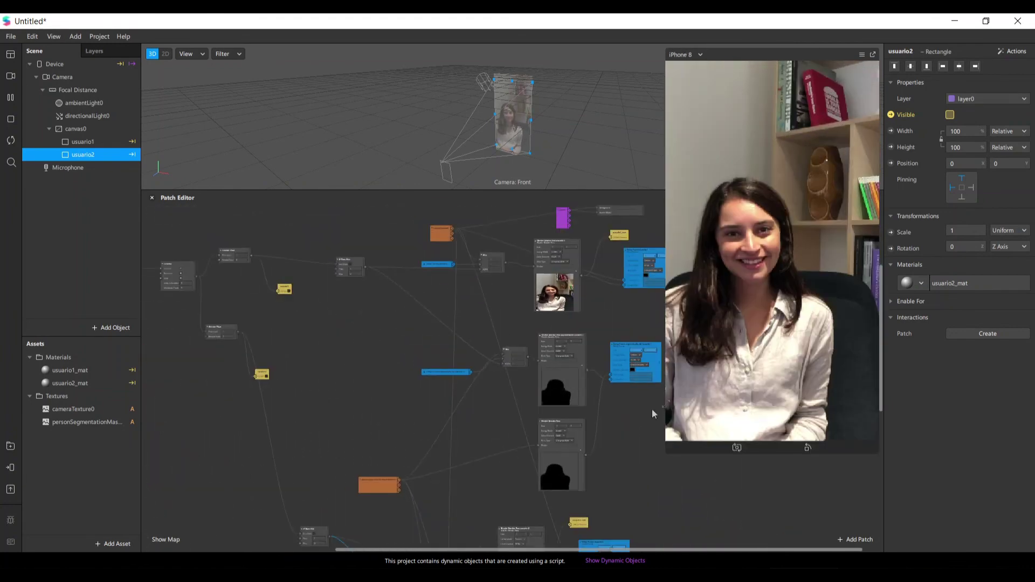
left_click(10, 76)
left_click(64, 97)
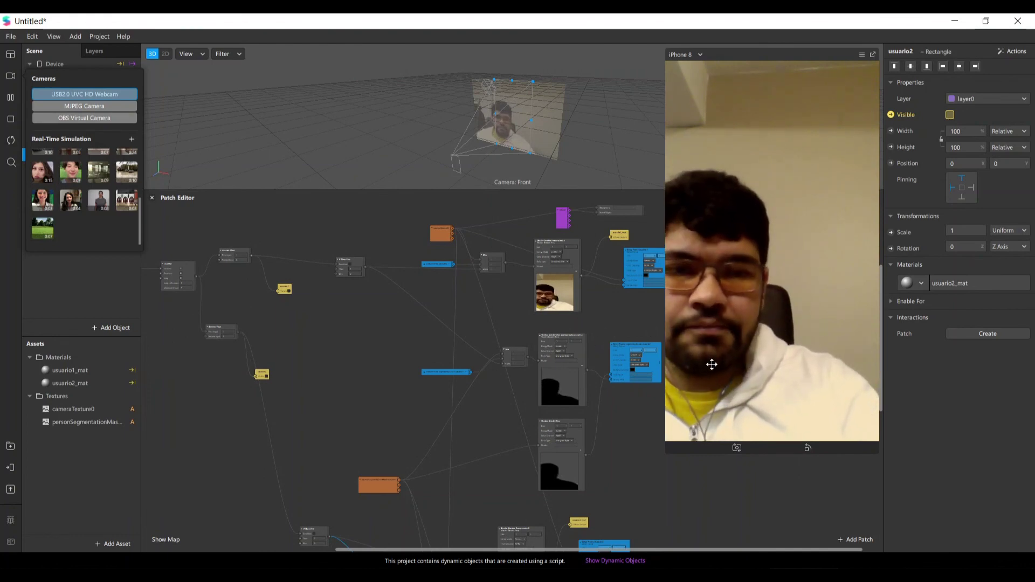
Step: Test the effect in the preview by tapping the simulated screen to freeze successive webcam frames and restart the cycle
left_click(724, 337)
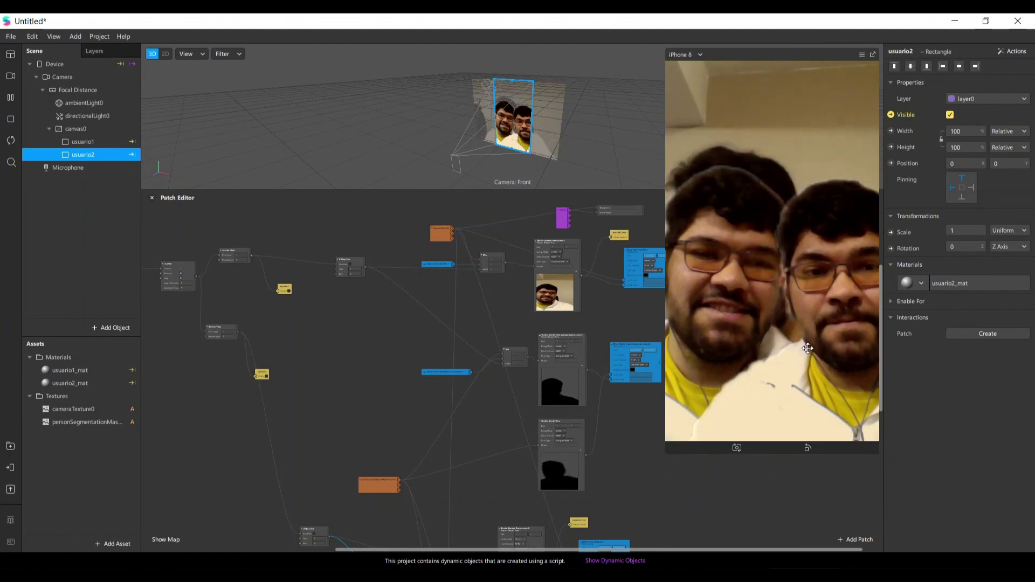
left_click(853, 349)
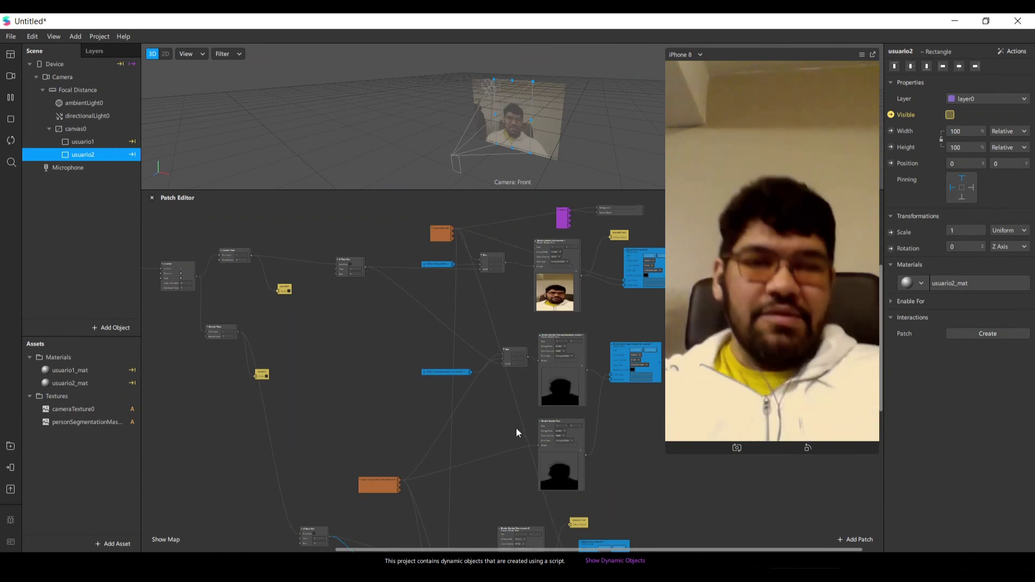
scroll(516, 429, "up", 2)
scroll(516, 429, "down", 3)
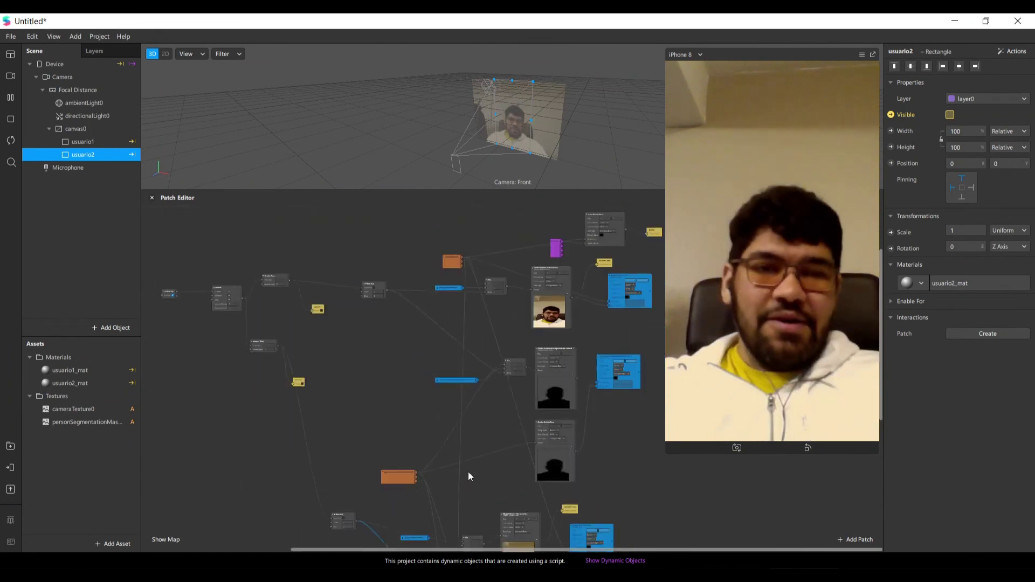
scroll(468, 471, "down", 1)
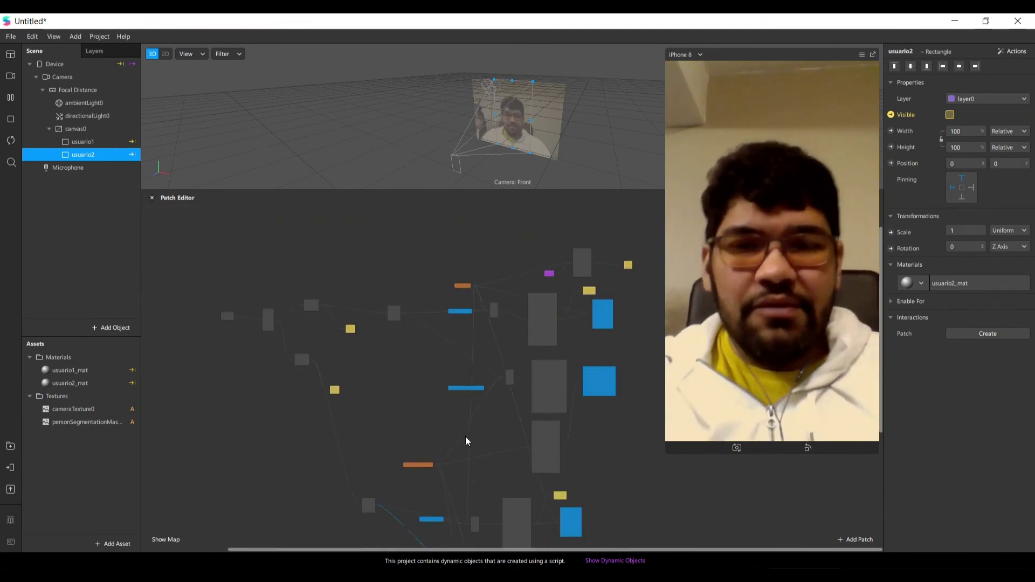
scroll(478, 461, "up", 2)
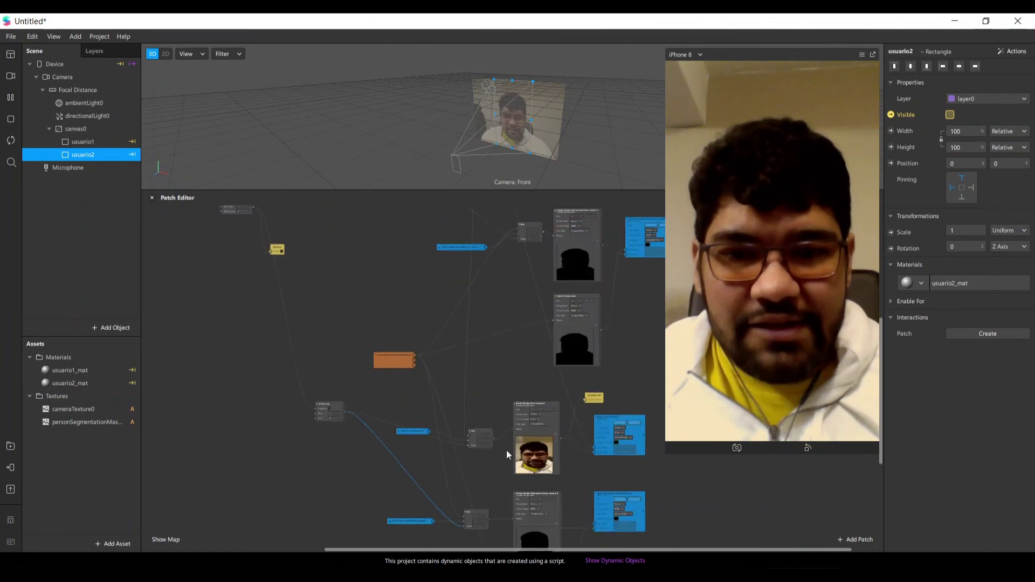
Step: Shrink the device preview slightly so it covers less of the Shader Render Pass and Delay Frame patches of the usuario 1 branch
scroll(534, 352, "up", 2)
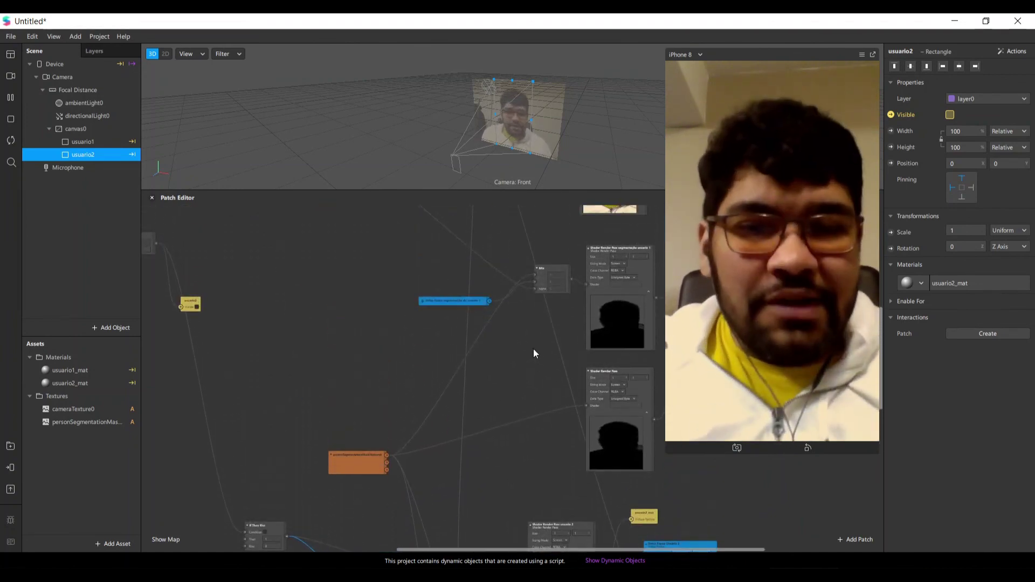
scroll(533, 353, "up", 5)
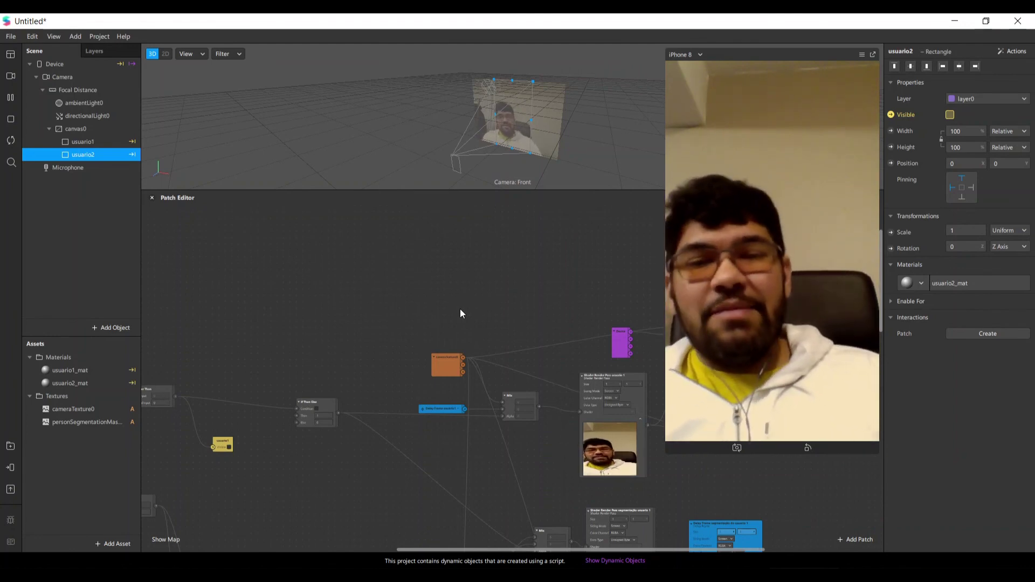
scroll(566, 398, "down", 2)
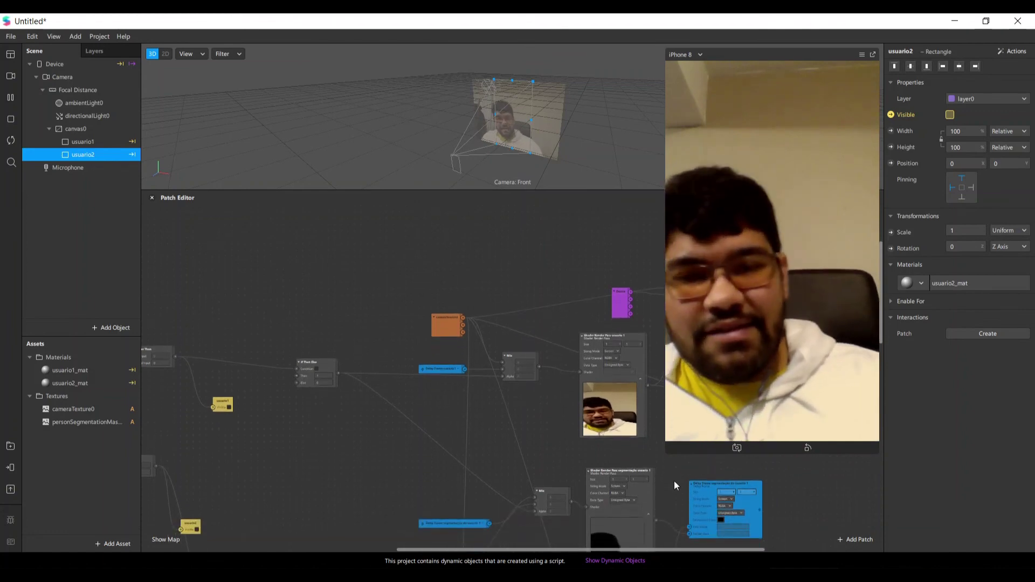
left_click_drag(665, 449, 767, 332)
scroll(512, 494, "down", 4)
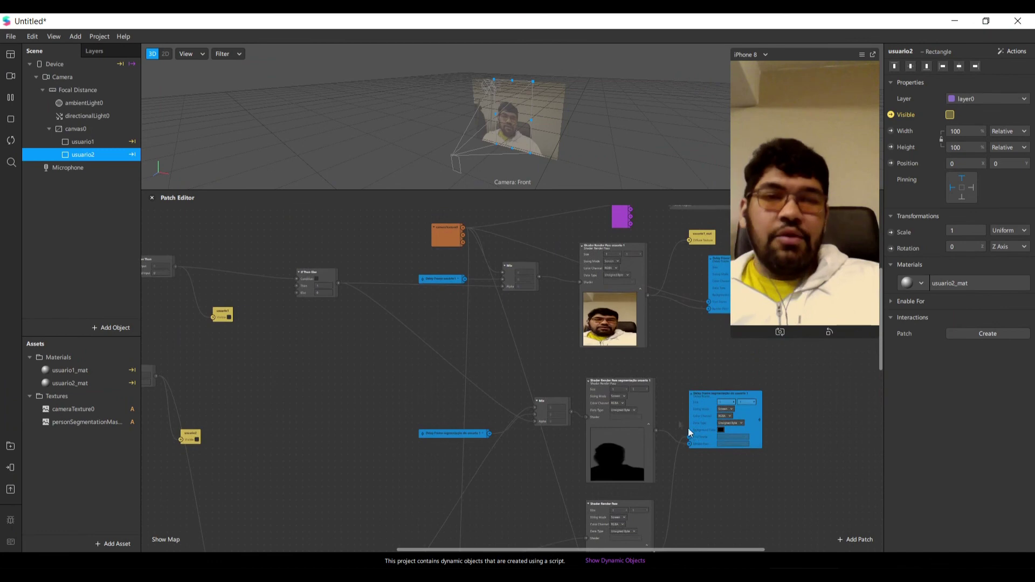
left_click_drag(724, 348, 713, 370)
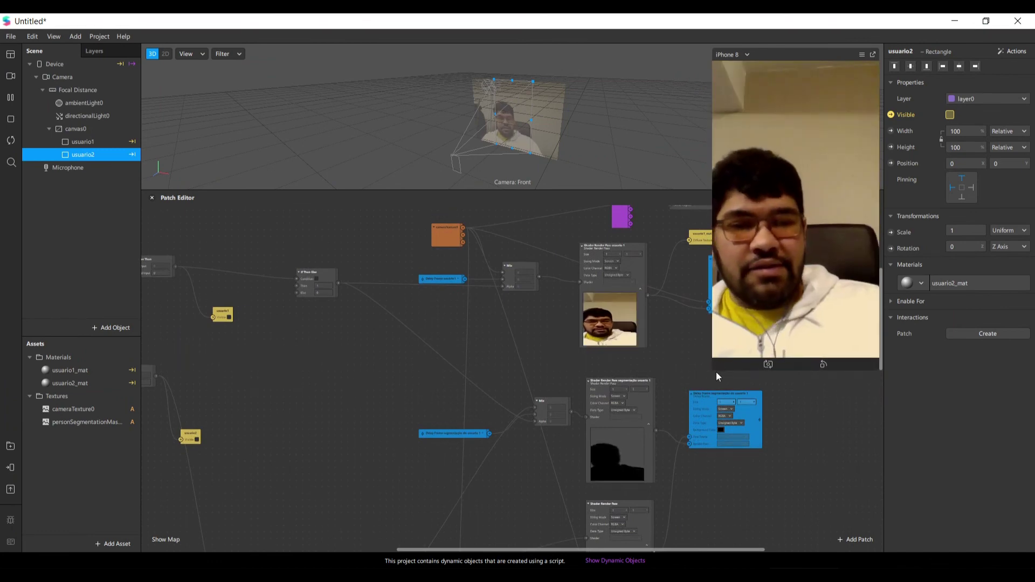
left_click_drag(715, 372, 698, 400)
scroll(420, 412, "down", 2)
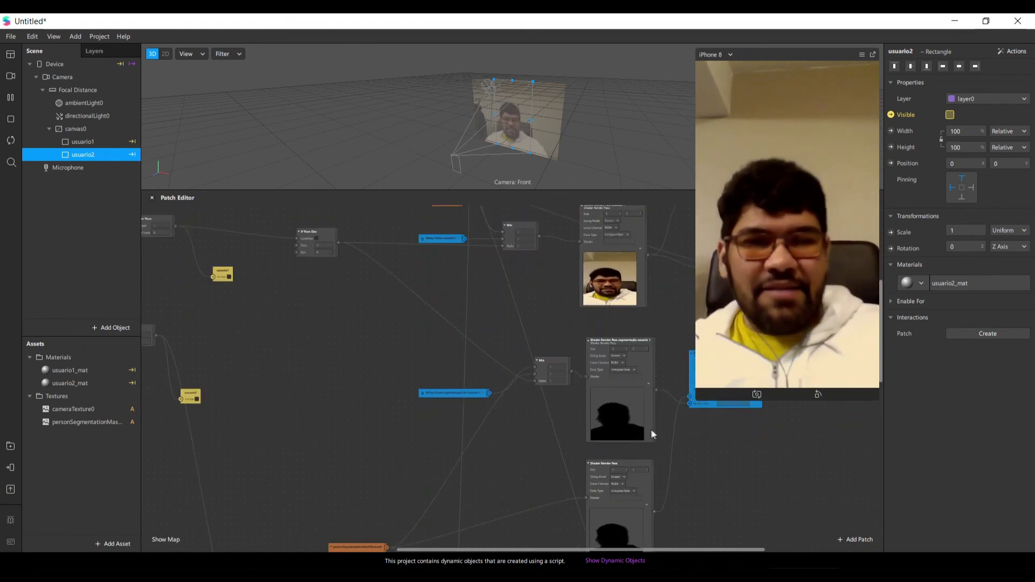
scroll(652, 434, "down", 2)
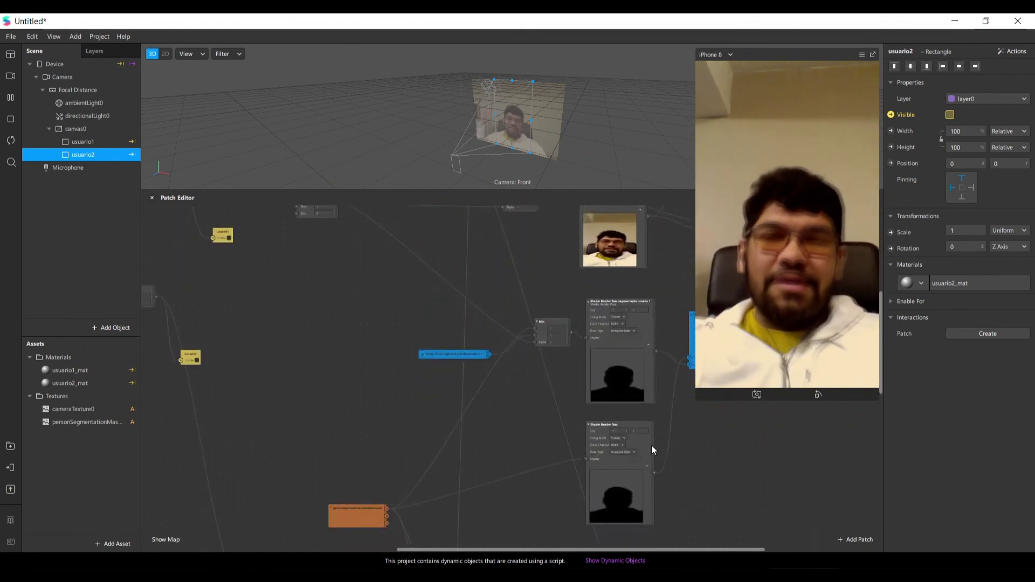
left_click_drag(695, 400, 687, 414)
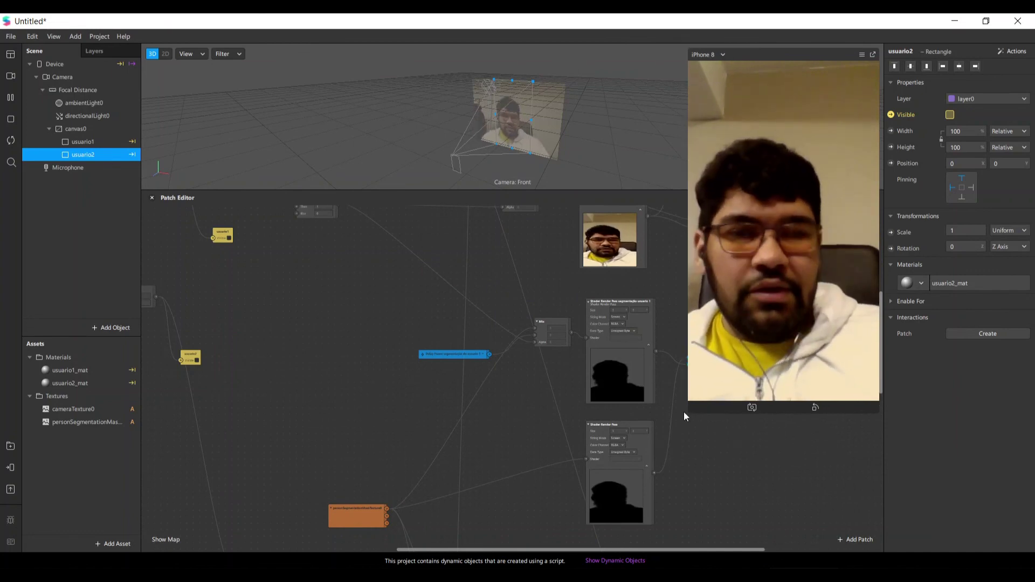